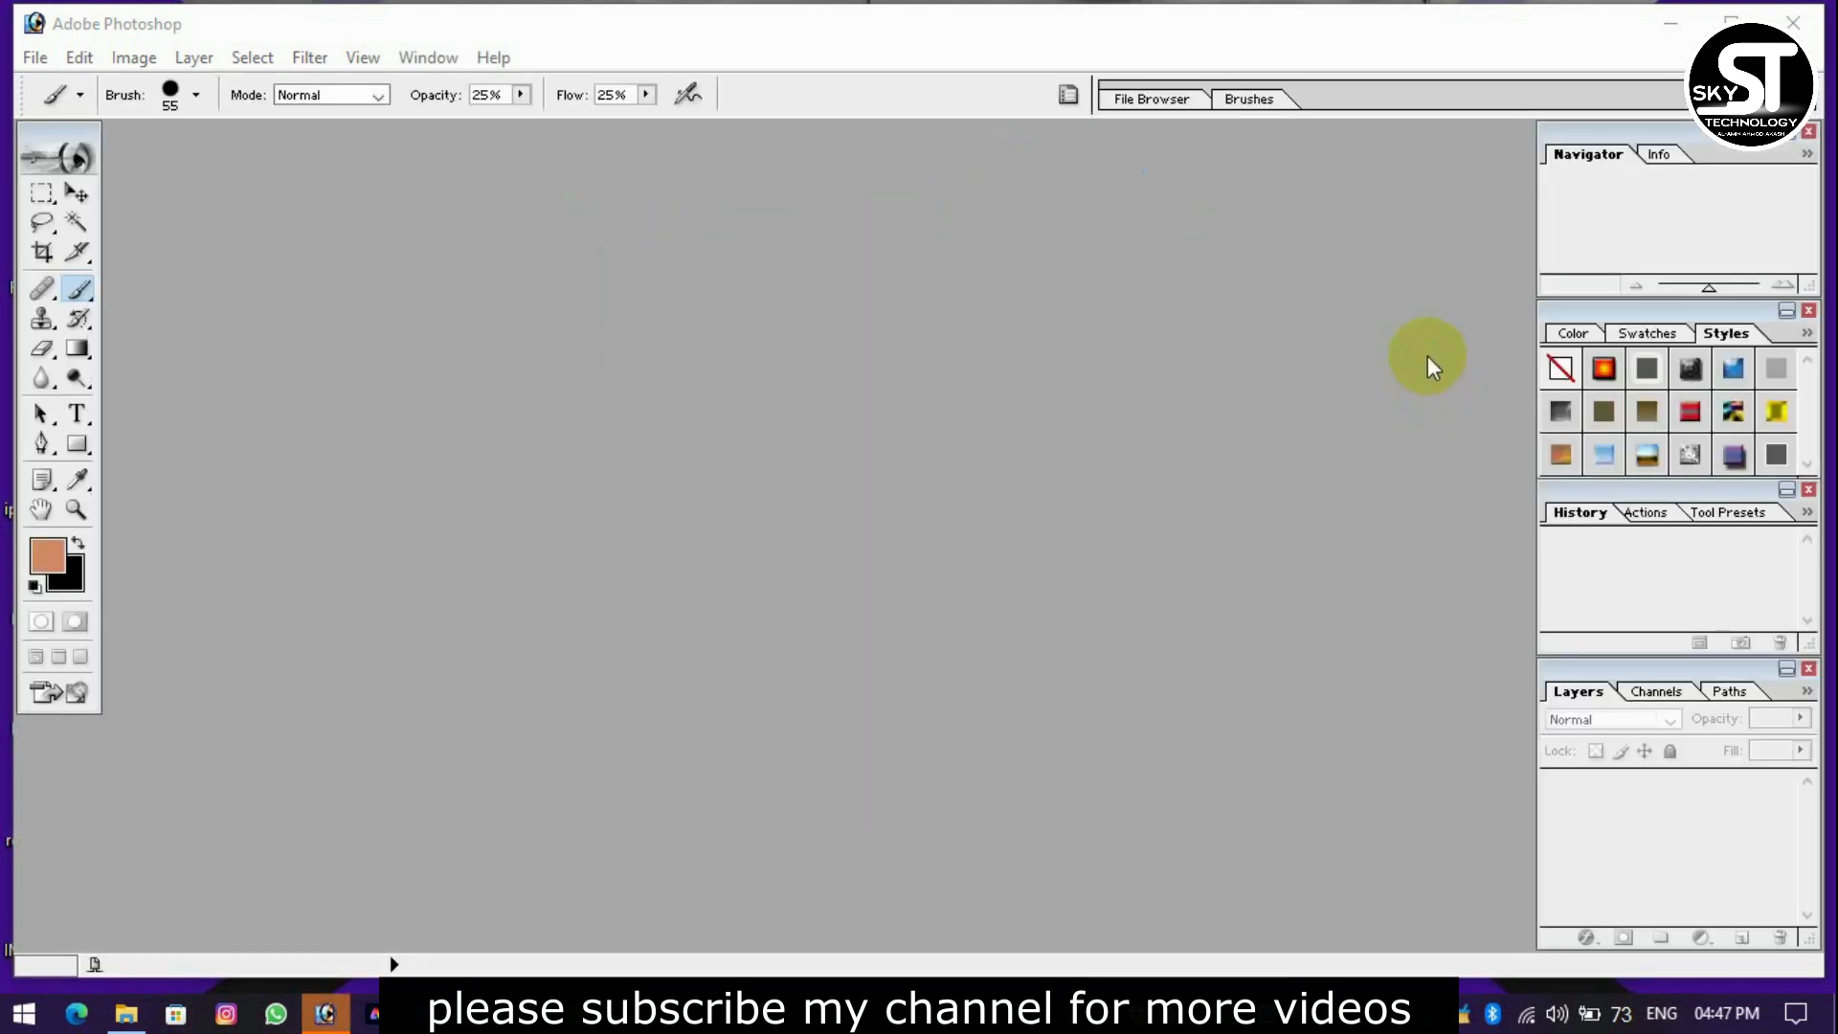
Bring the photo 2022_01_20_23_35_IMG_3882.JPG from the file window into Photoshop and open it.
left_click(1670, 23)
left_click_drag(347, 1028, 721, 339)
left_click(466, 147)
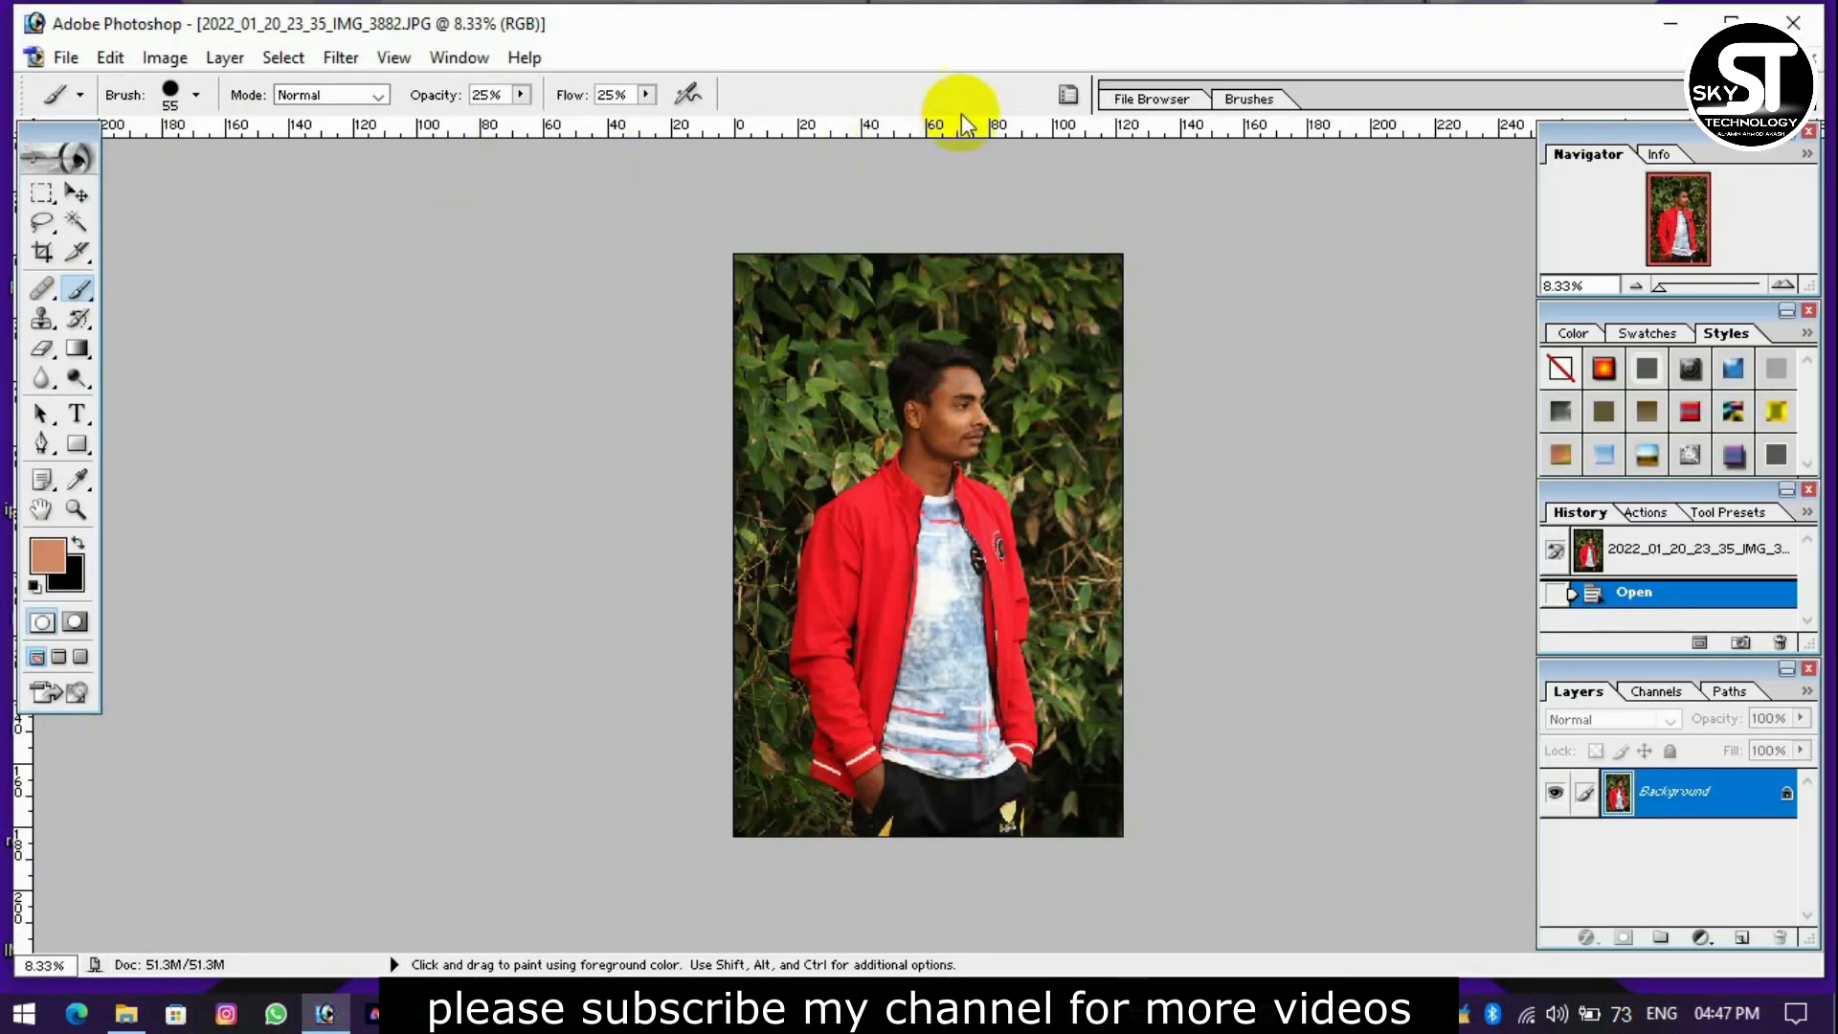
Duplicate the Background layer under the name Background copy.
key("ctrl+plus")
key("ctrl+plus")
key("ctrl+plus")
scroll(1391, 488, "up", 5)
scroll(1391, 488, "up", 2)
left_click(1684, 785)
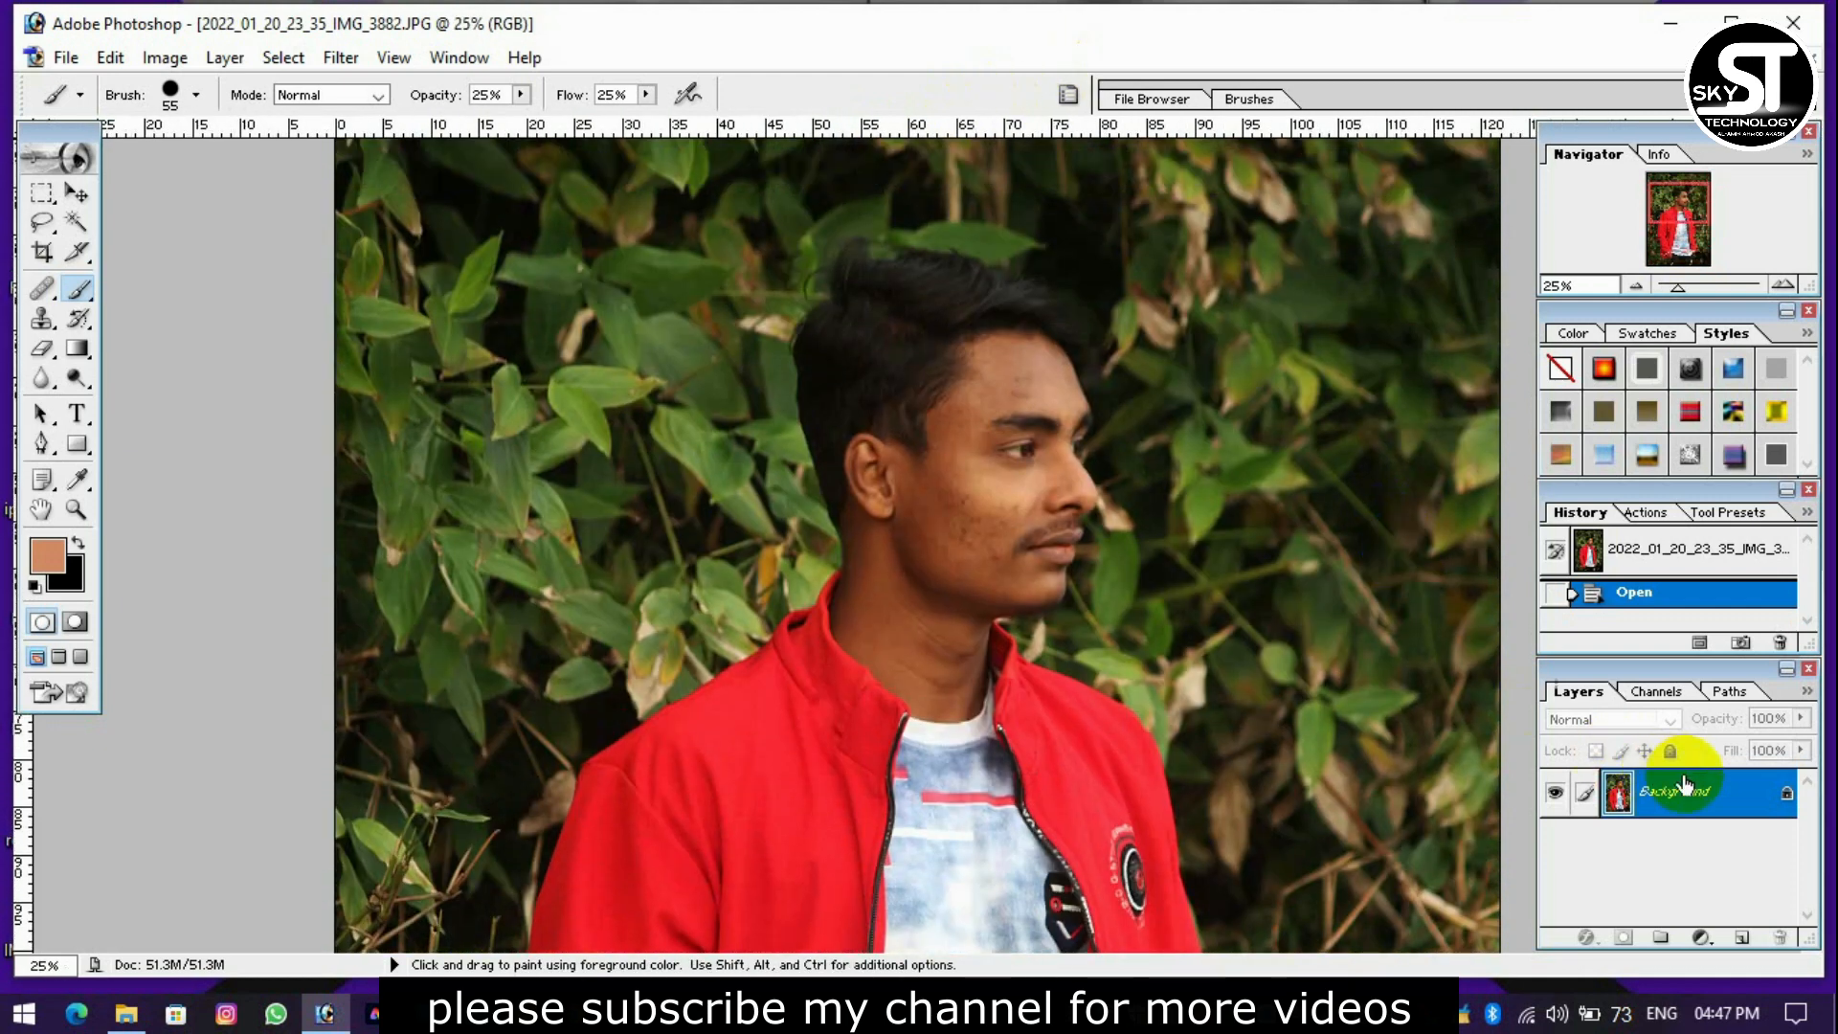
right_click(1710, 816)
left_click(1623, 514)
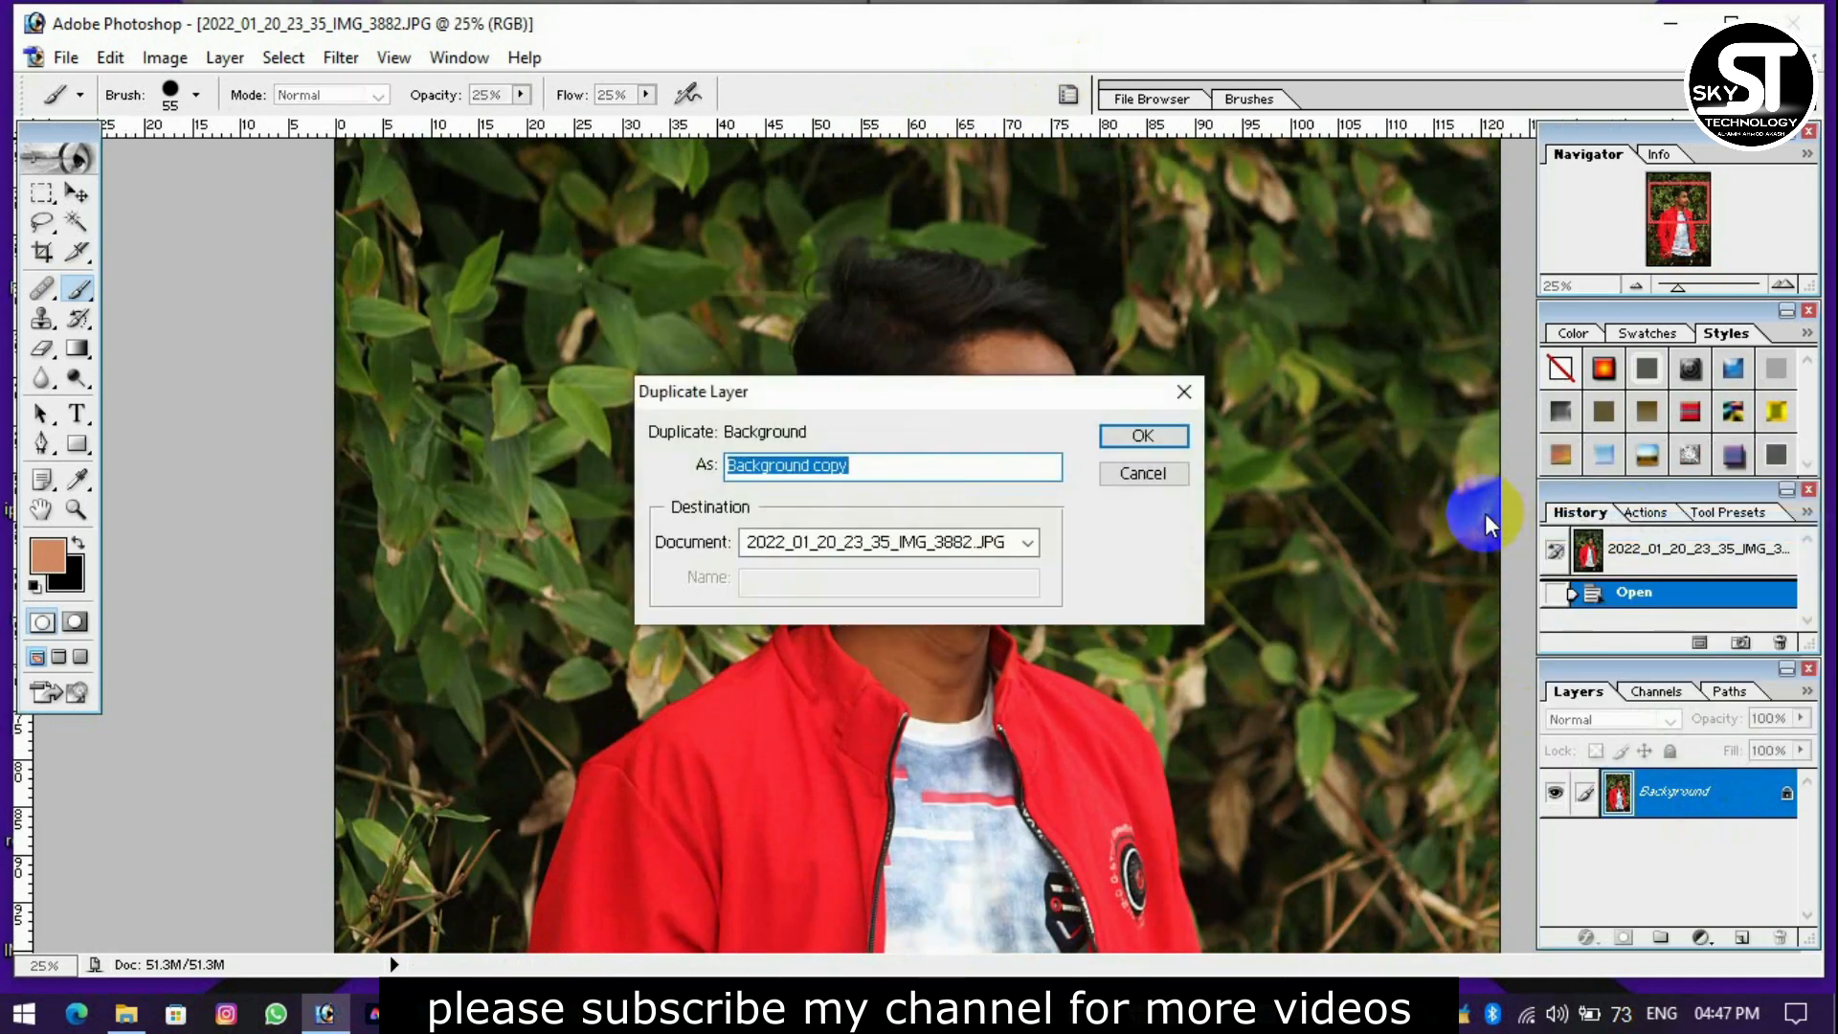
key("Return")
Brighten the duplicated layer slightly by raising the midtones with Curves.
key("ctrl+m")
left_click_drag(1526, 371, 1501, 321)
key("Return")
key("b")
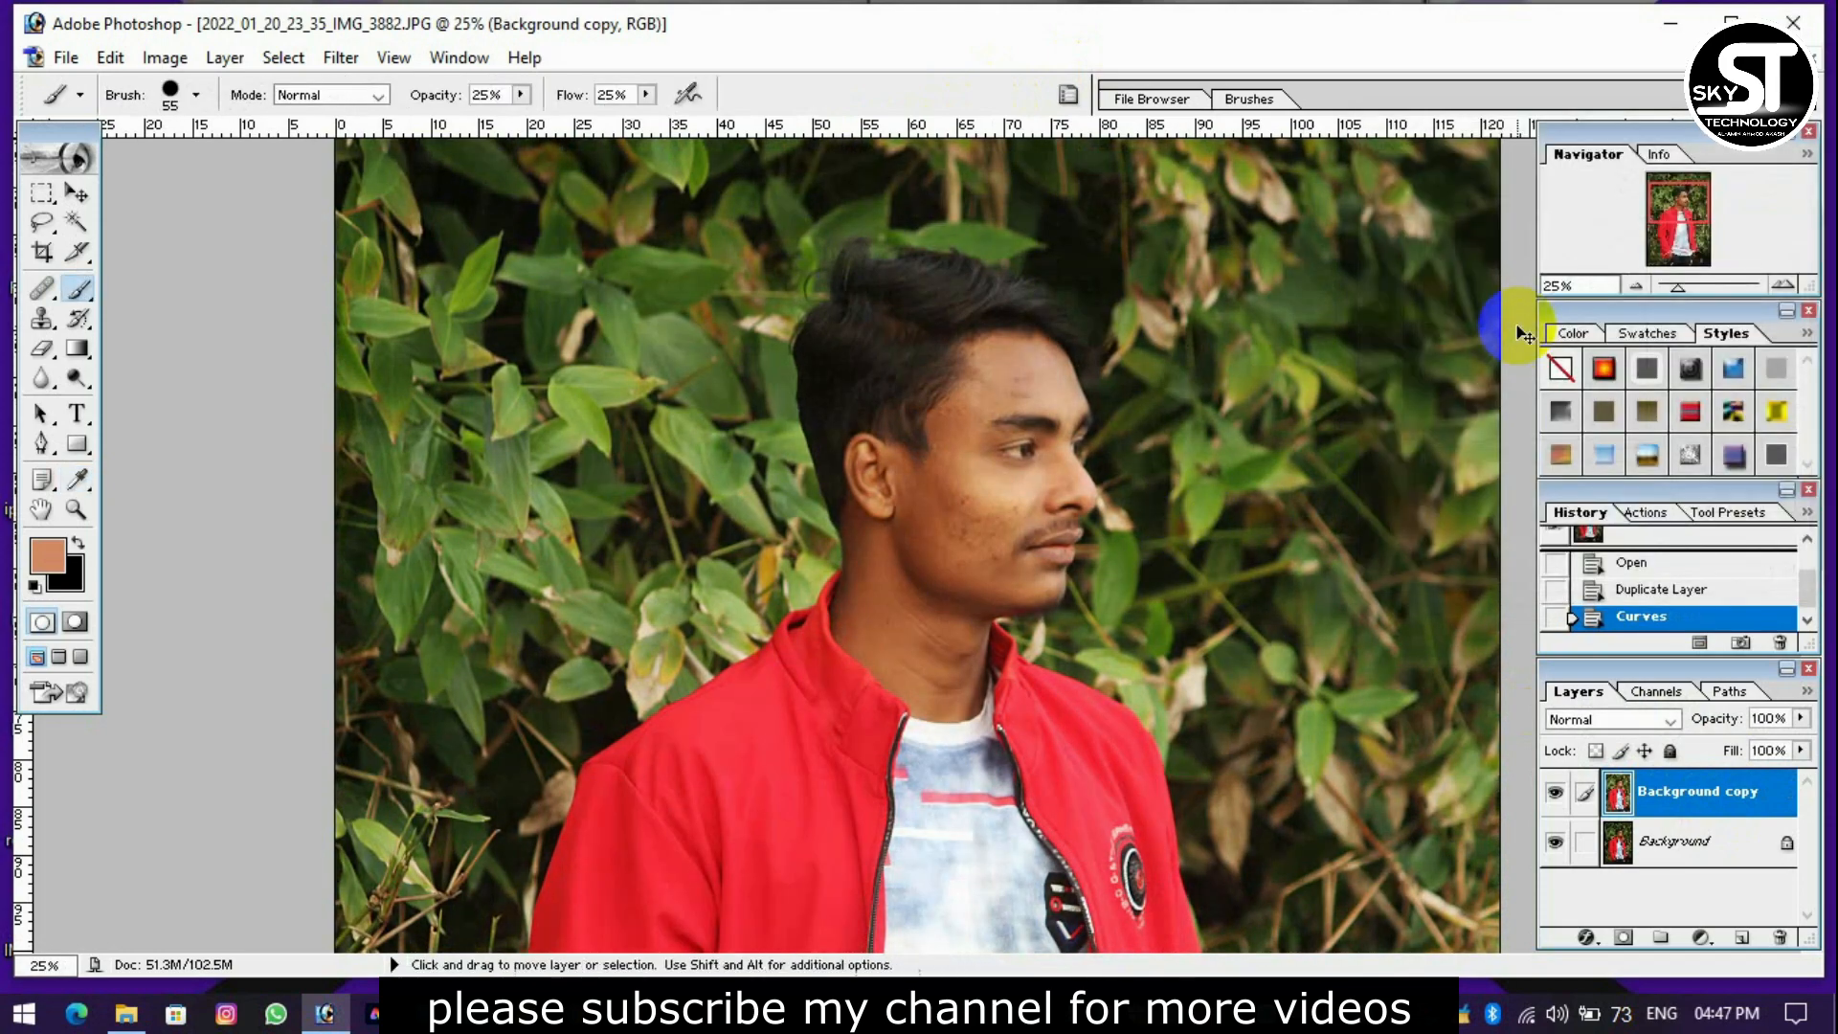
Sharpen the duplicated layer with the Unsharp Mask filter.
key("ctrl+plus")
key("ctrl+plus")
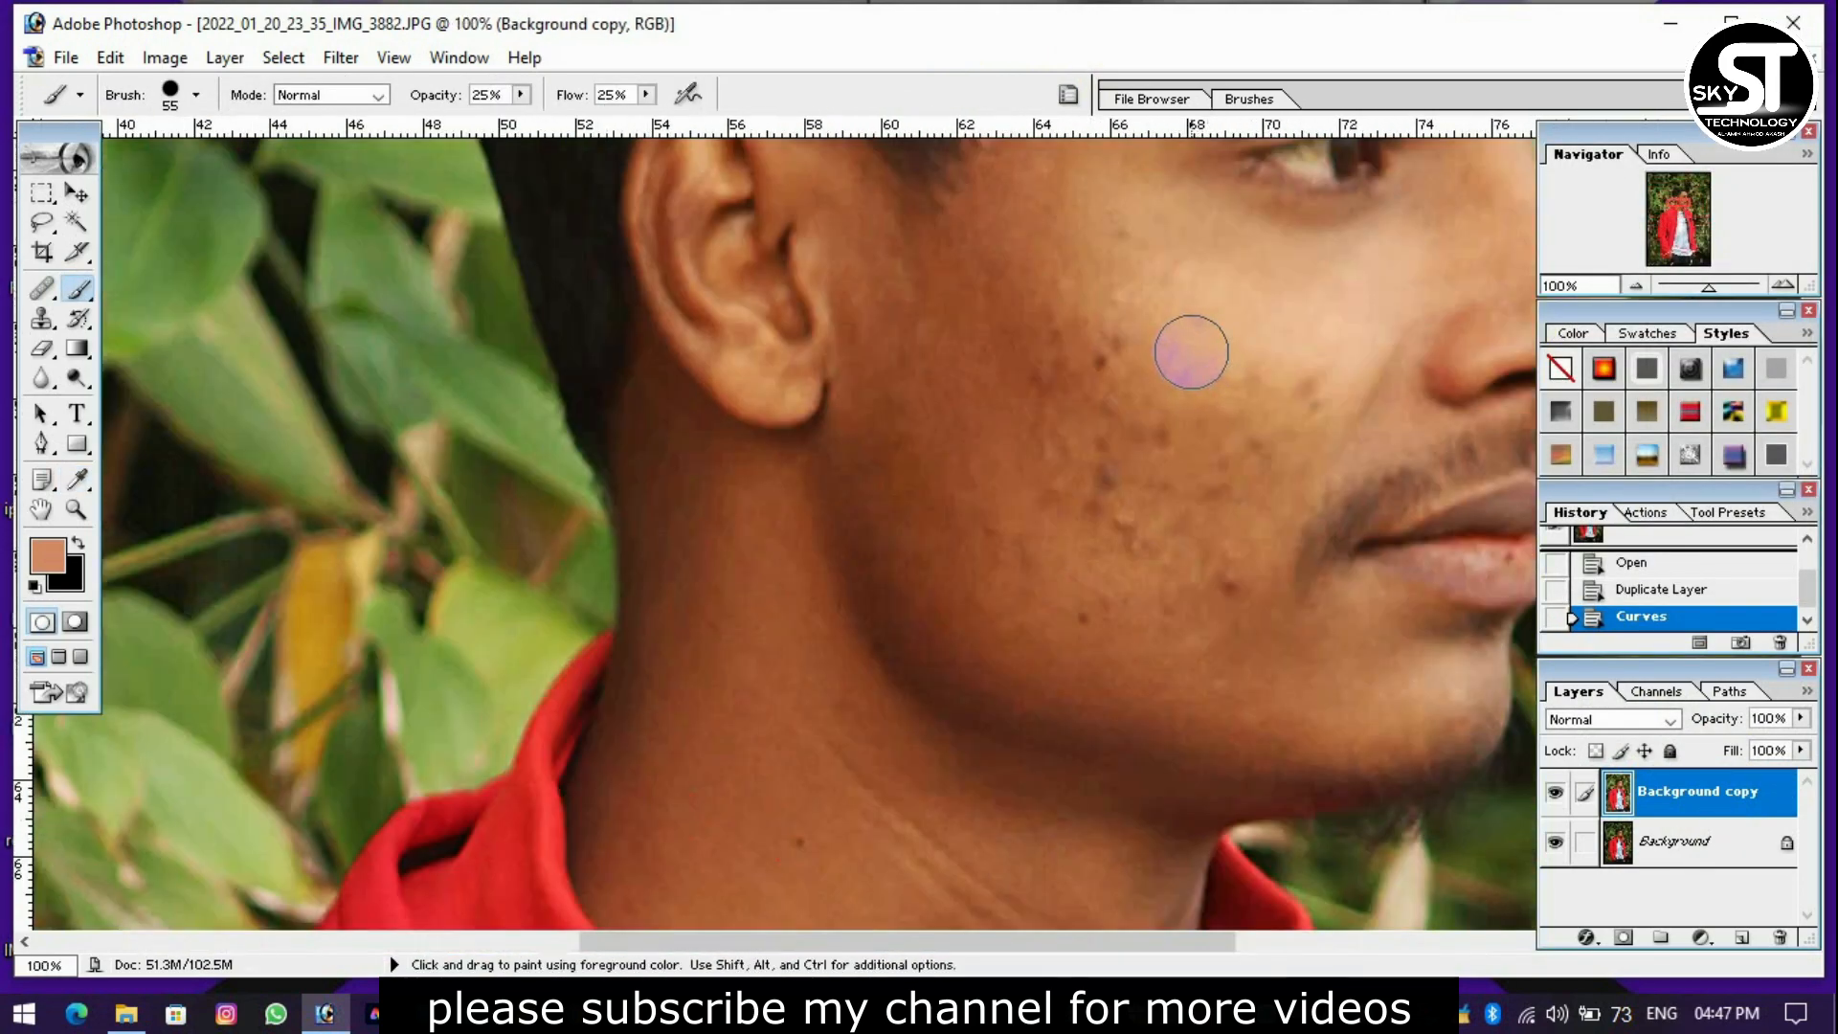
left_click(341, 57)
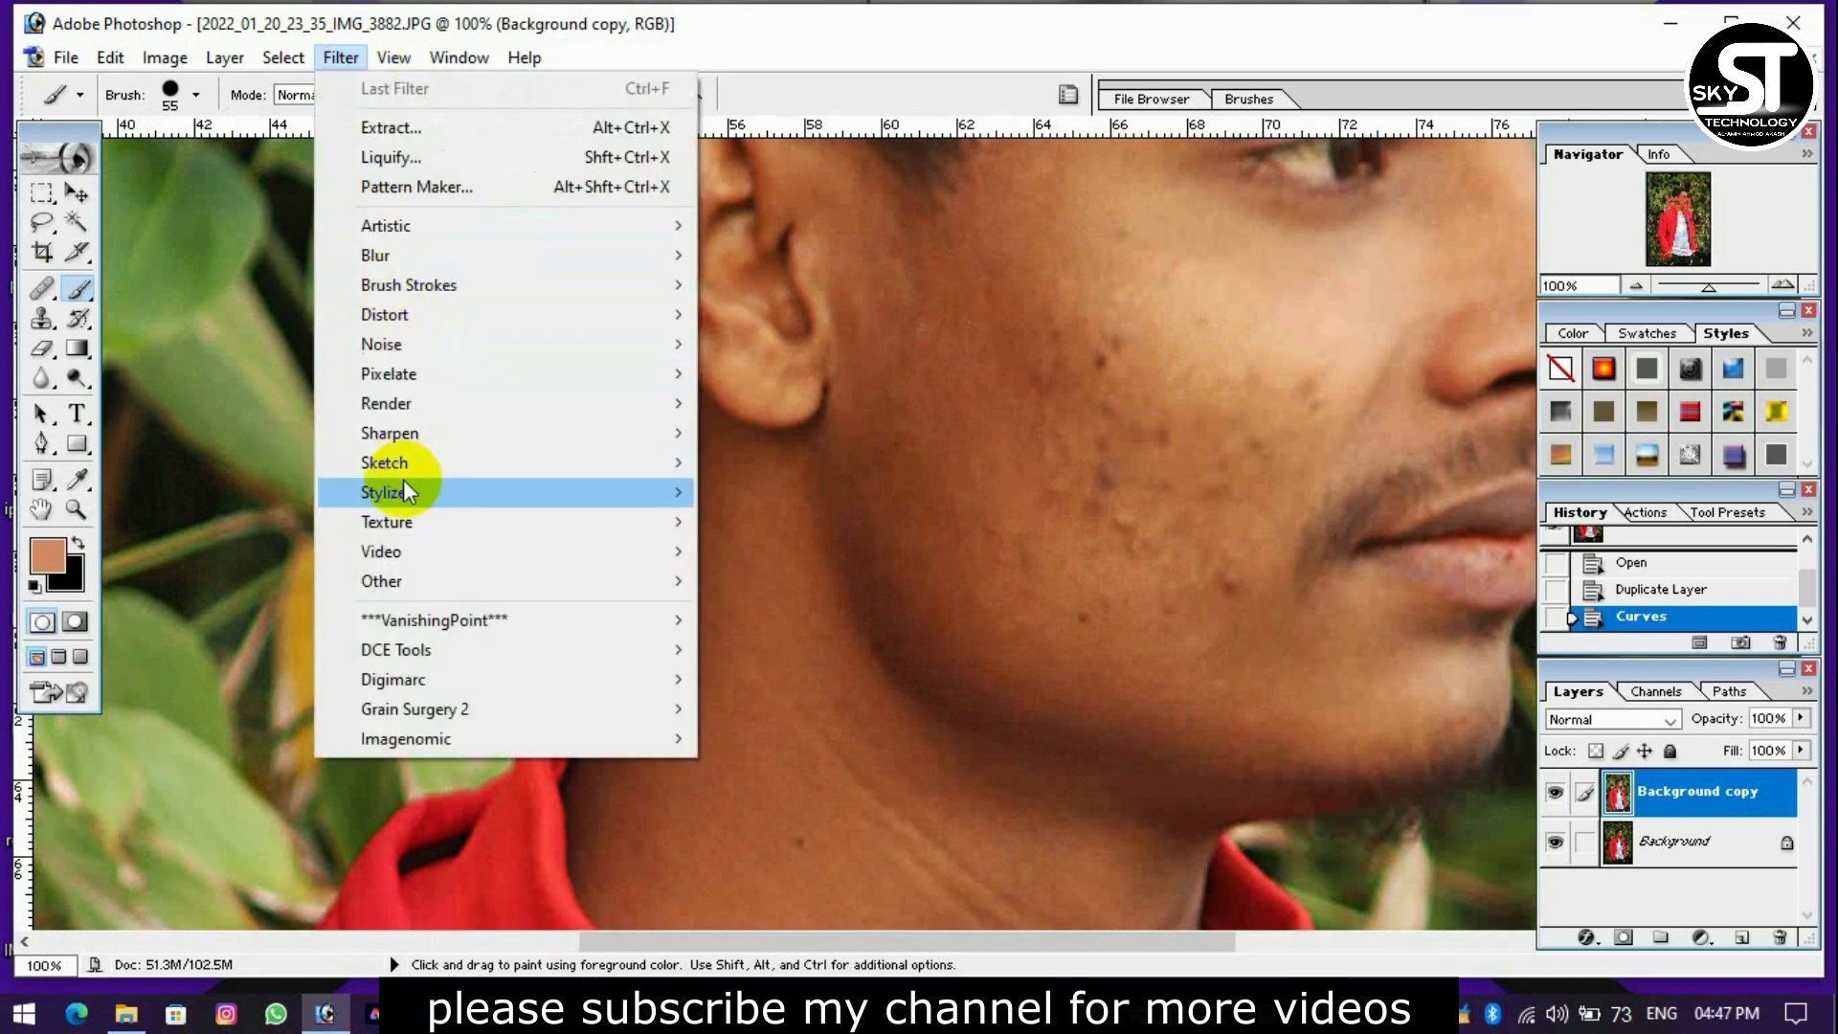
mouse_move(404, 437)
left_click(802, 522)
left_click(821, 637)
key("Return")
key("b")
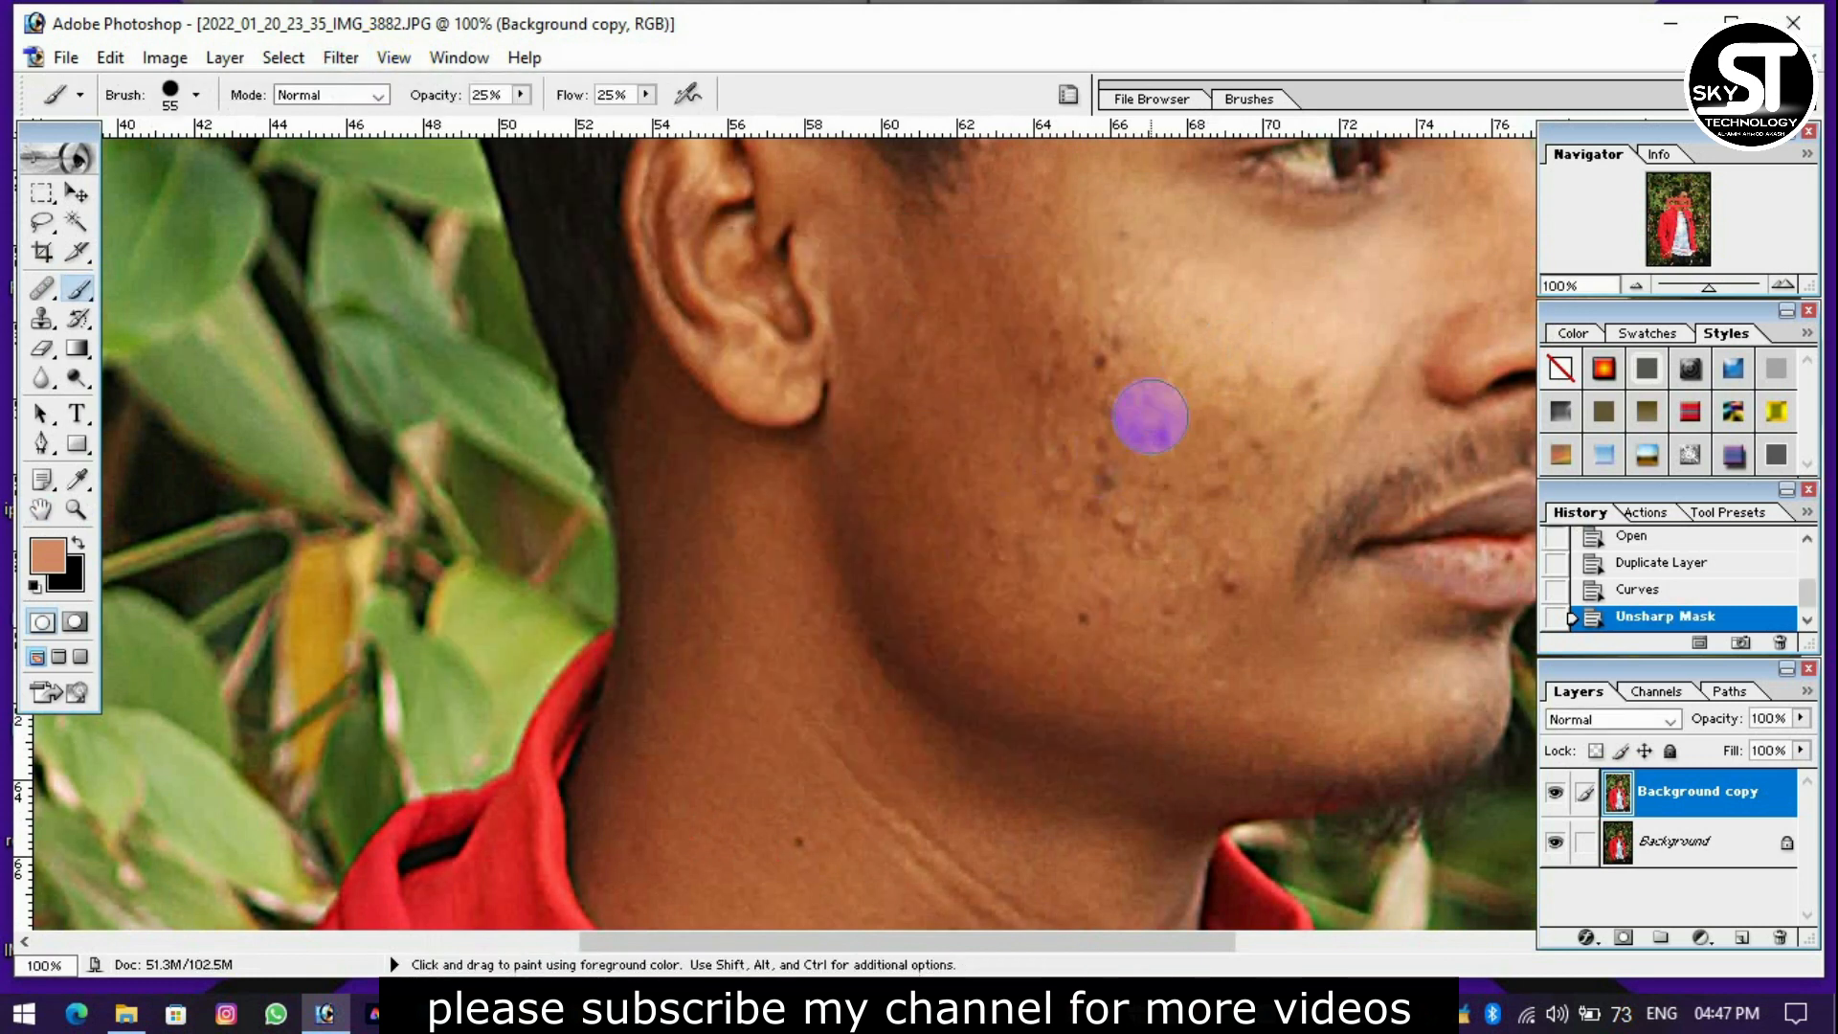
Set the Healing Brush to 29 px and remove the mole and bumps on the lower cheek near the jaw.
key("ctrl+plus")
left_click_drag(1036, 415, 463, 492)
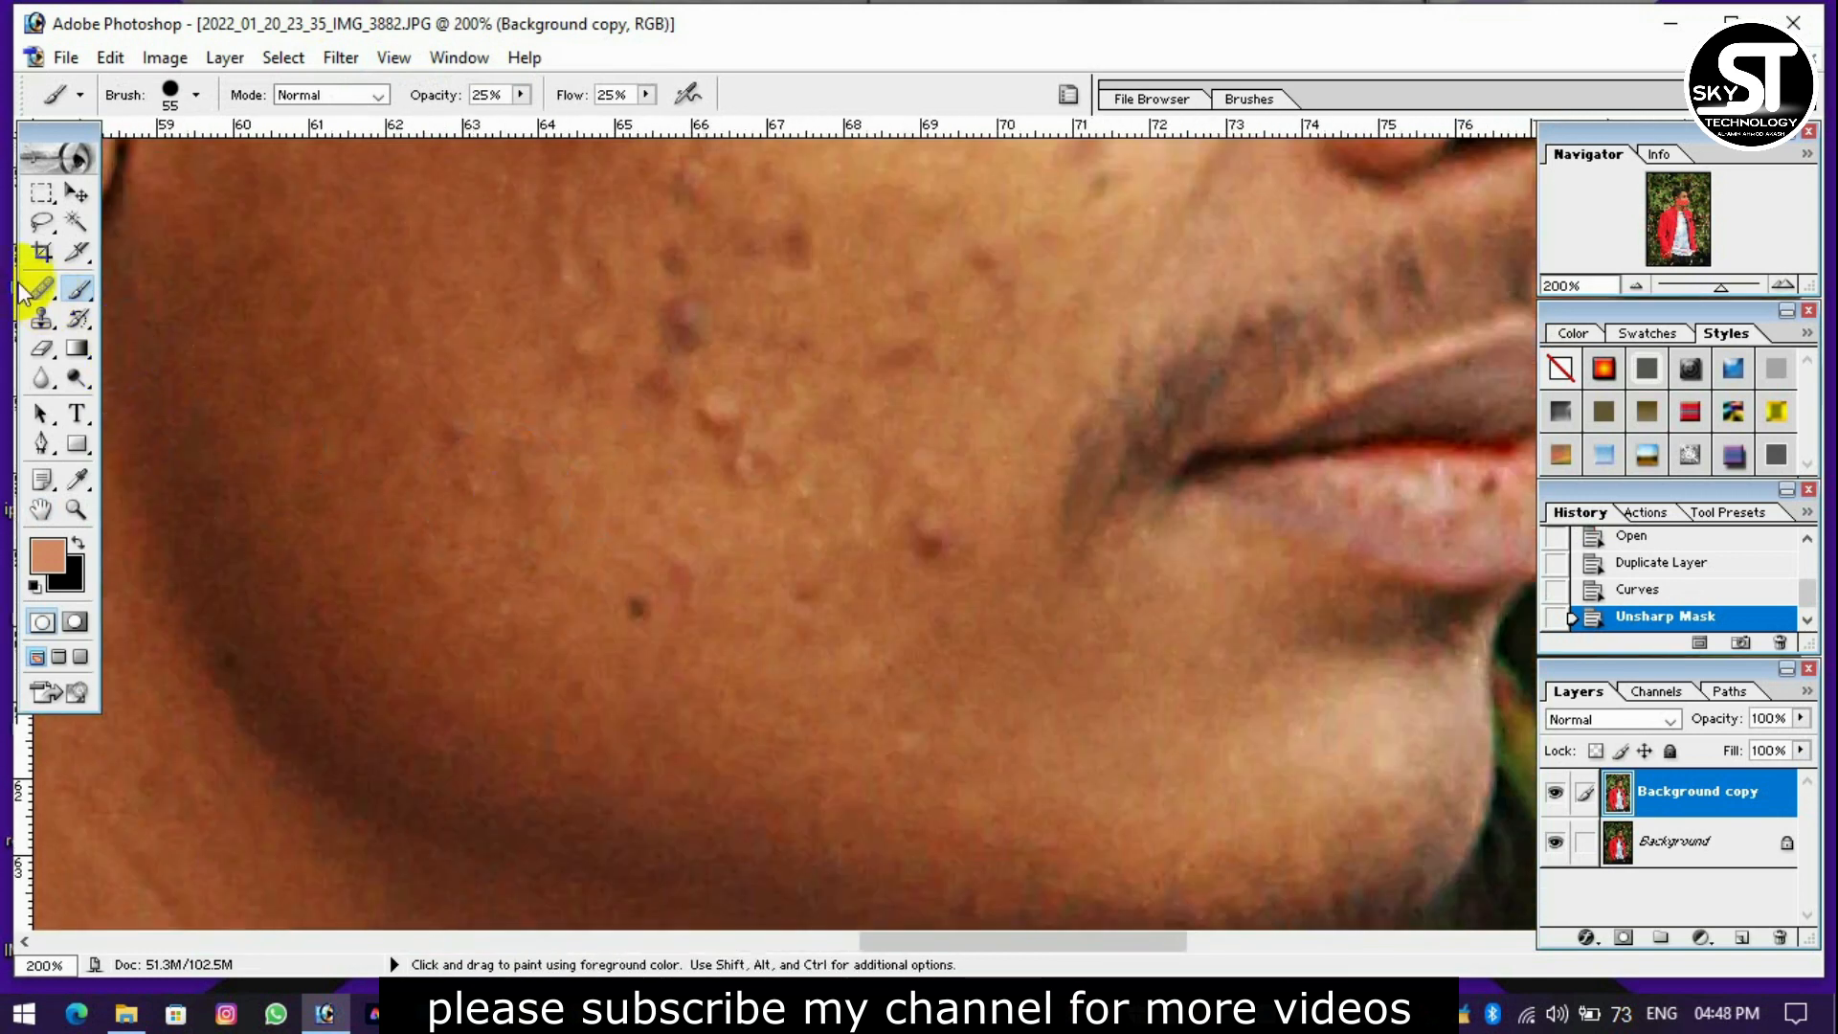
left_click(36, 287)
scroll(767, 464, "down", 3)
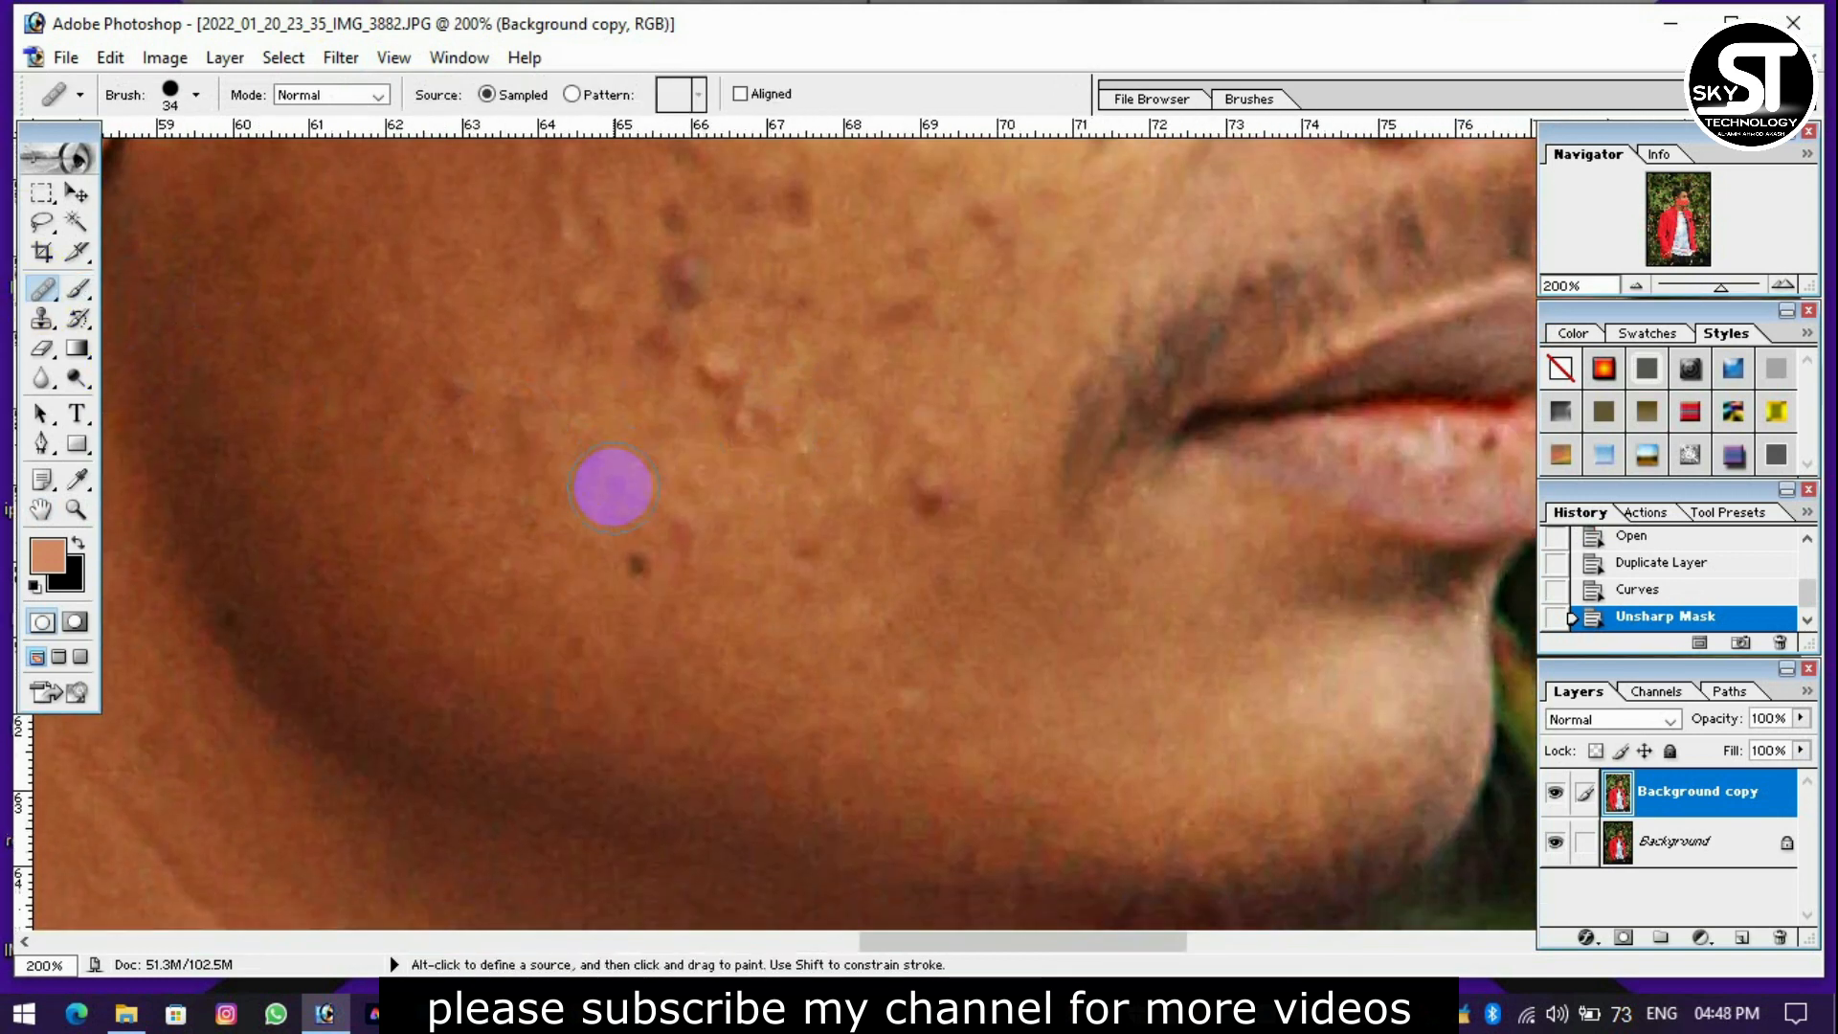
right_click(575, 494)
left_click_drag(629, 535, 629, 535)
left_click(535, 485, "alt")
left_click(585, 484)
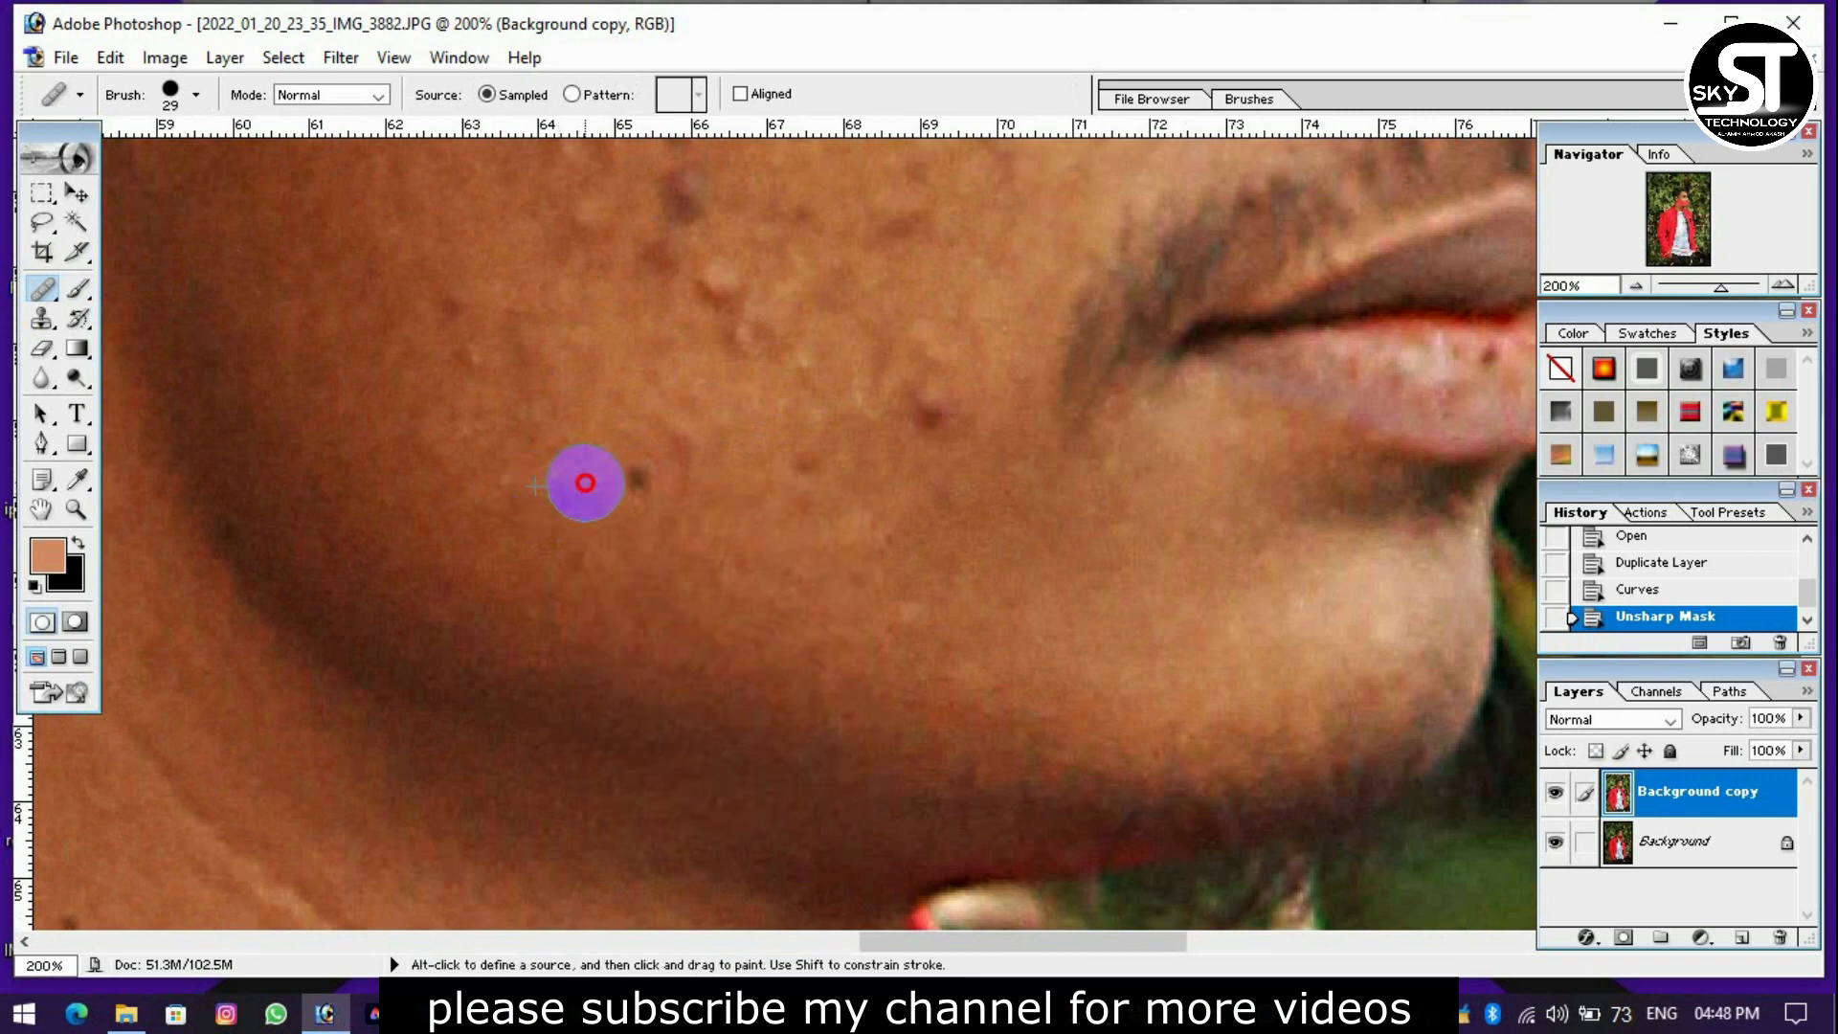
left_click(640, 486)
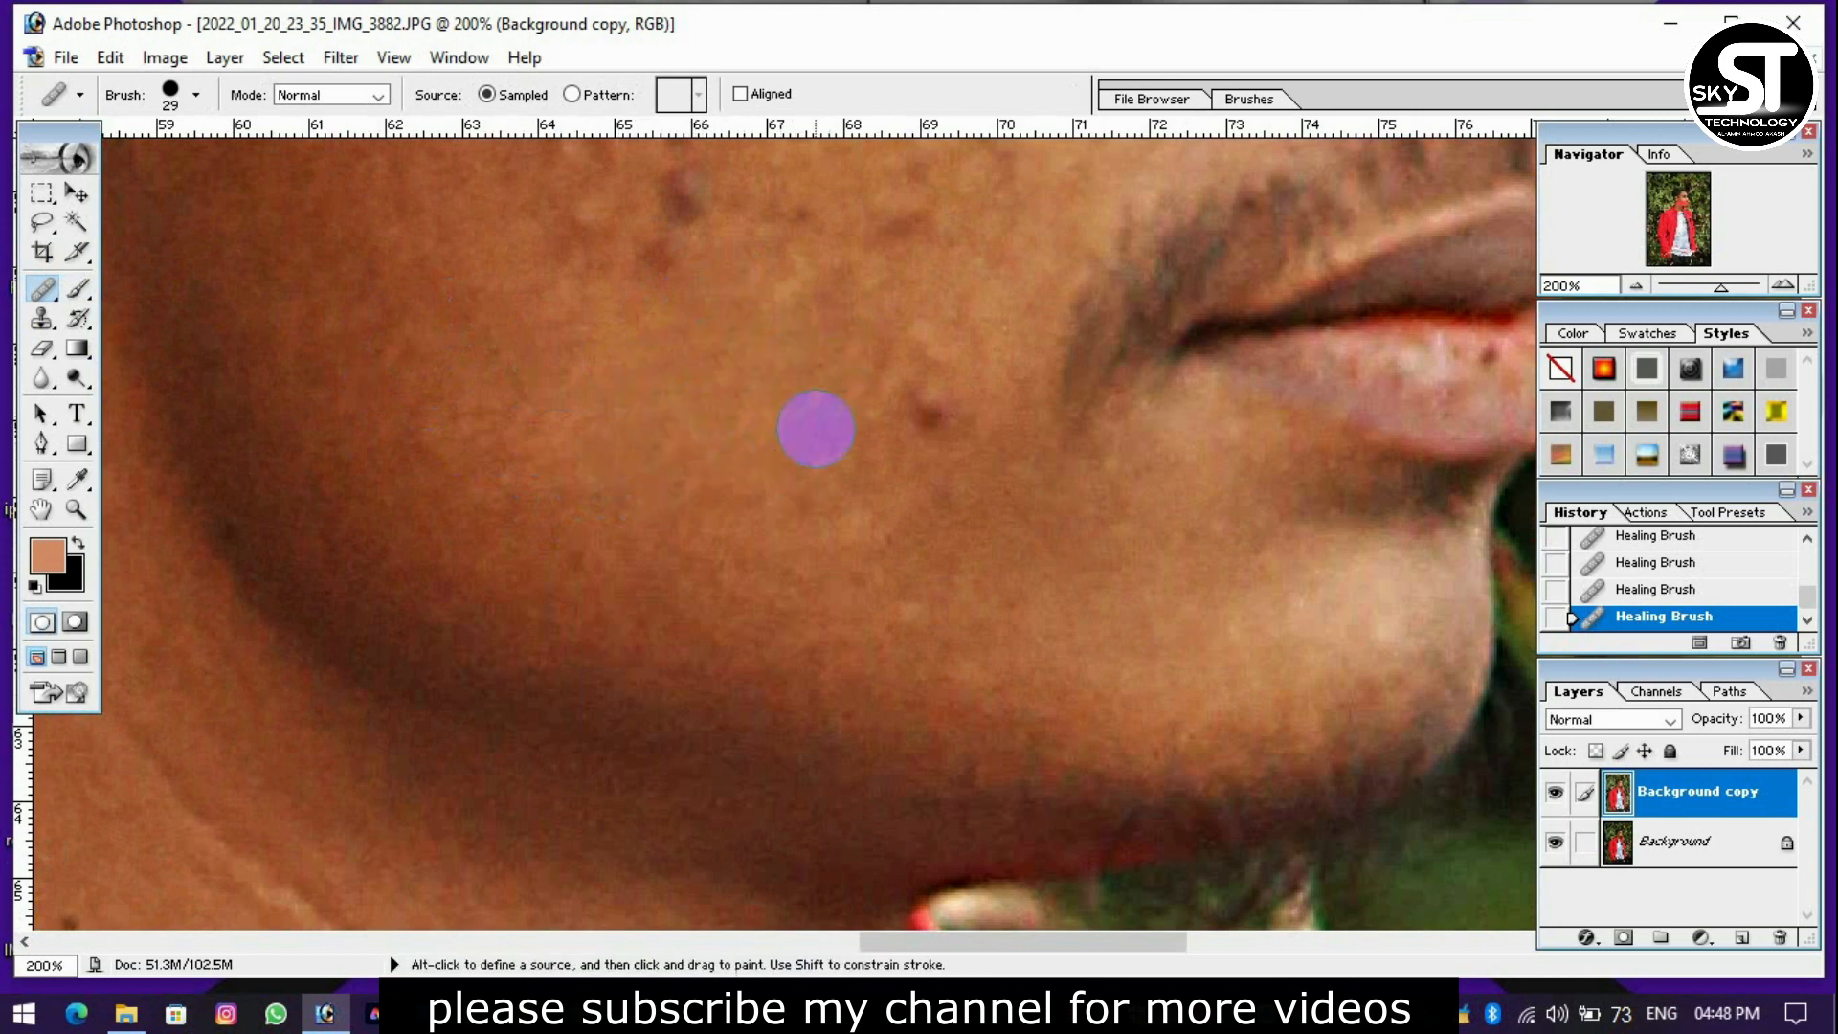
Heal the spots near the mouth corner and across the middle of the cheek.
mouse_move(881, 387)
left_mouse_down()
mouse_move(936, 418)
mouse_move(828, 582)
left_mouse_up()
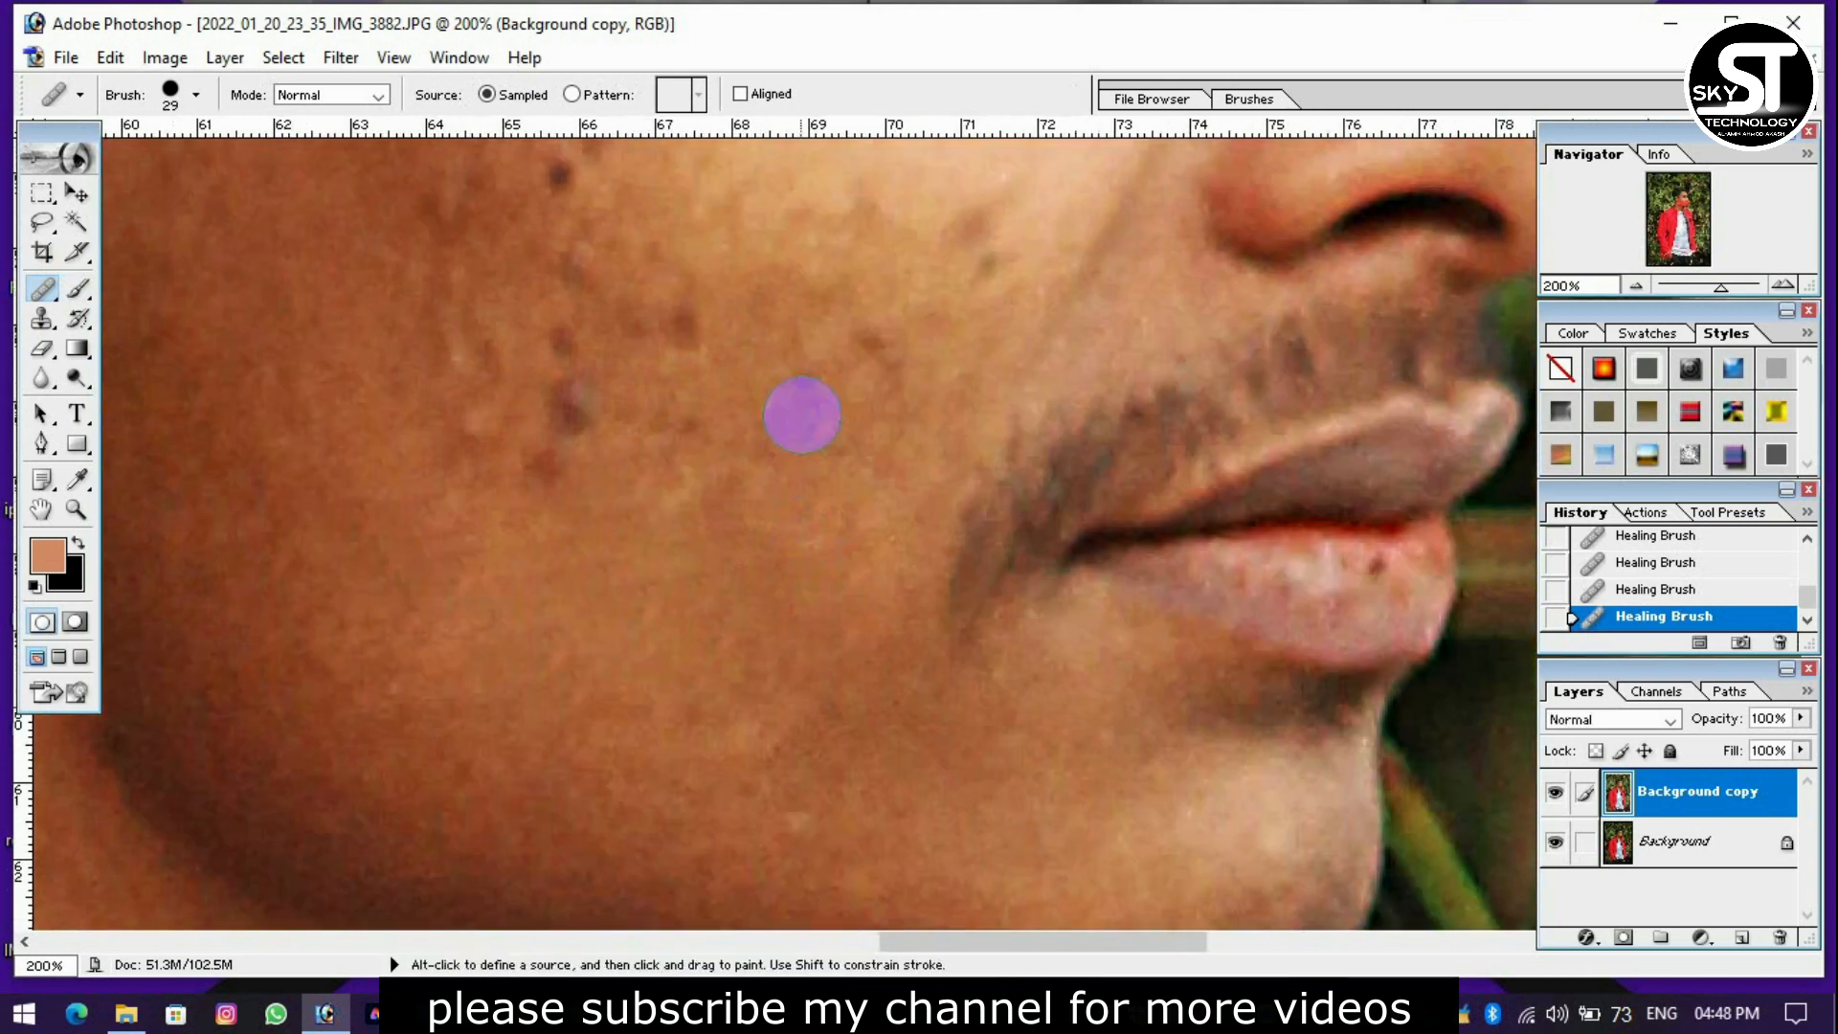
left_click(677, 431)
left_click(691, 310)
left_click(771, 349)
left_click(761, 279)
left_click(903, 345)
scroll(894, 432, "up", 4)
left_click(823, 375)
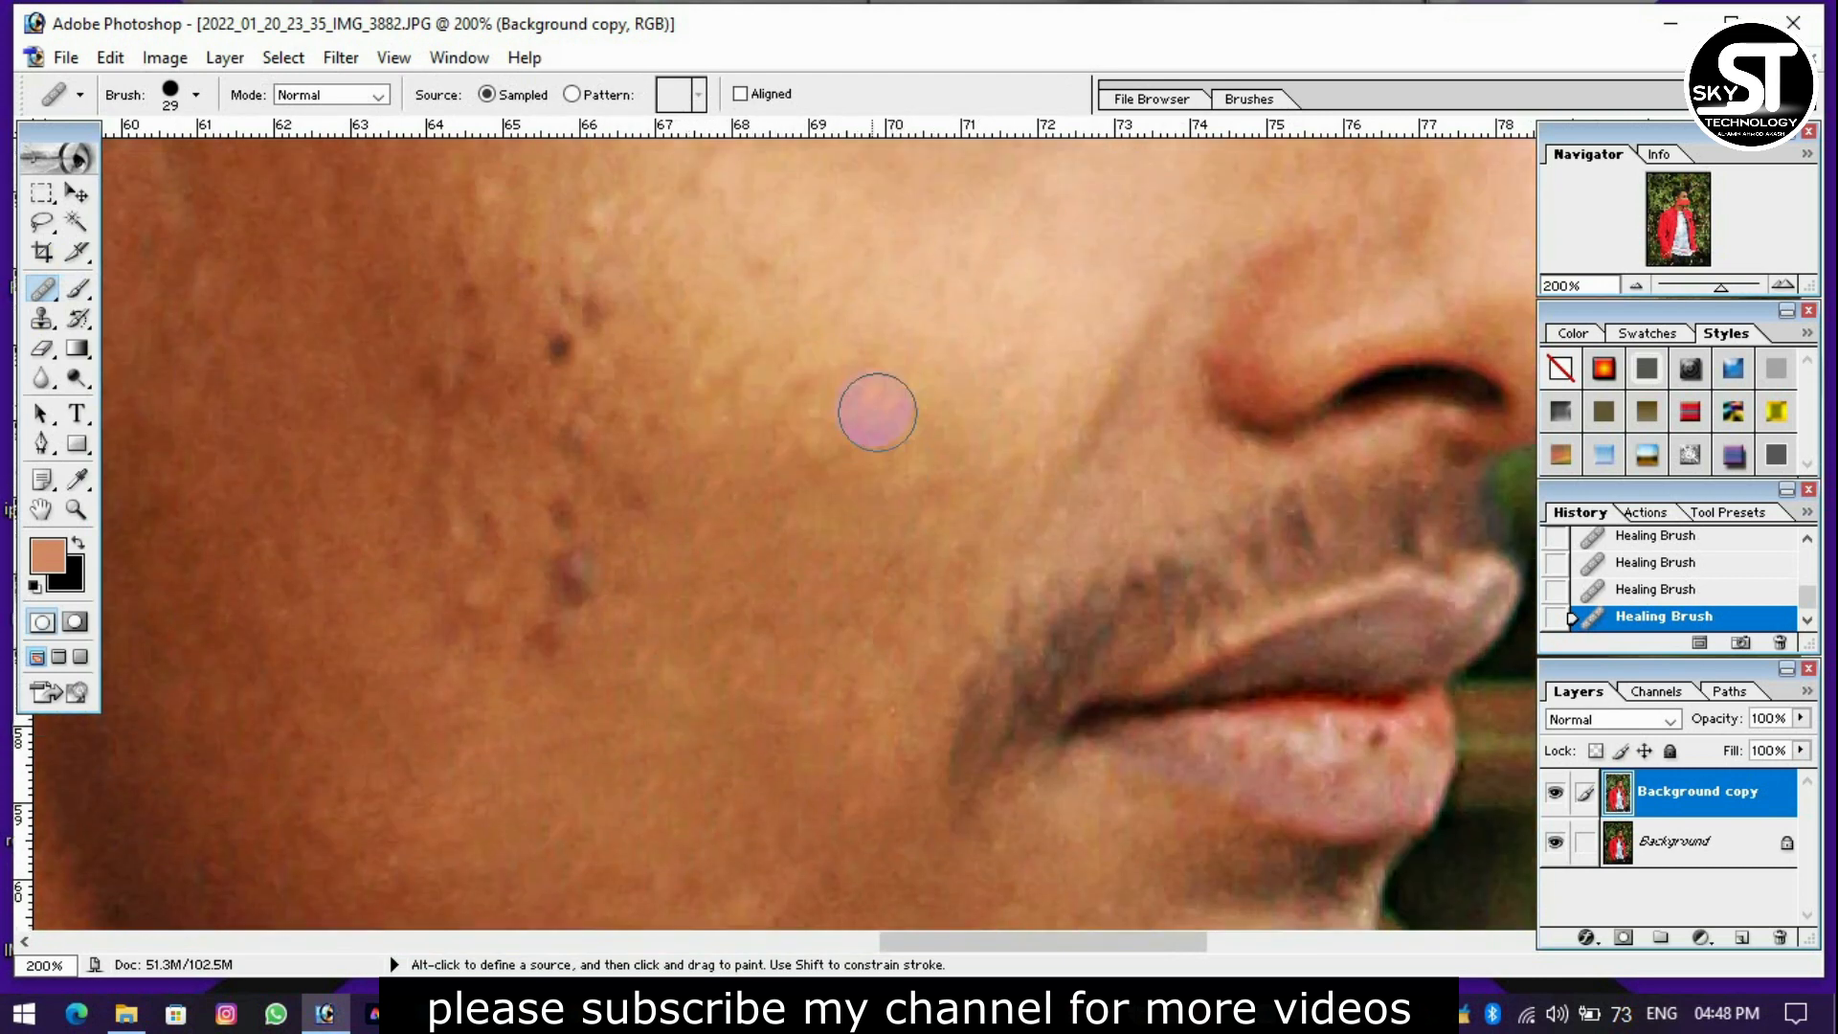
left_click(827, 393)
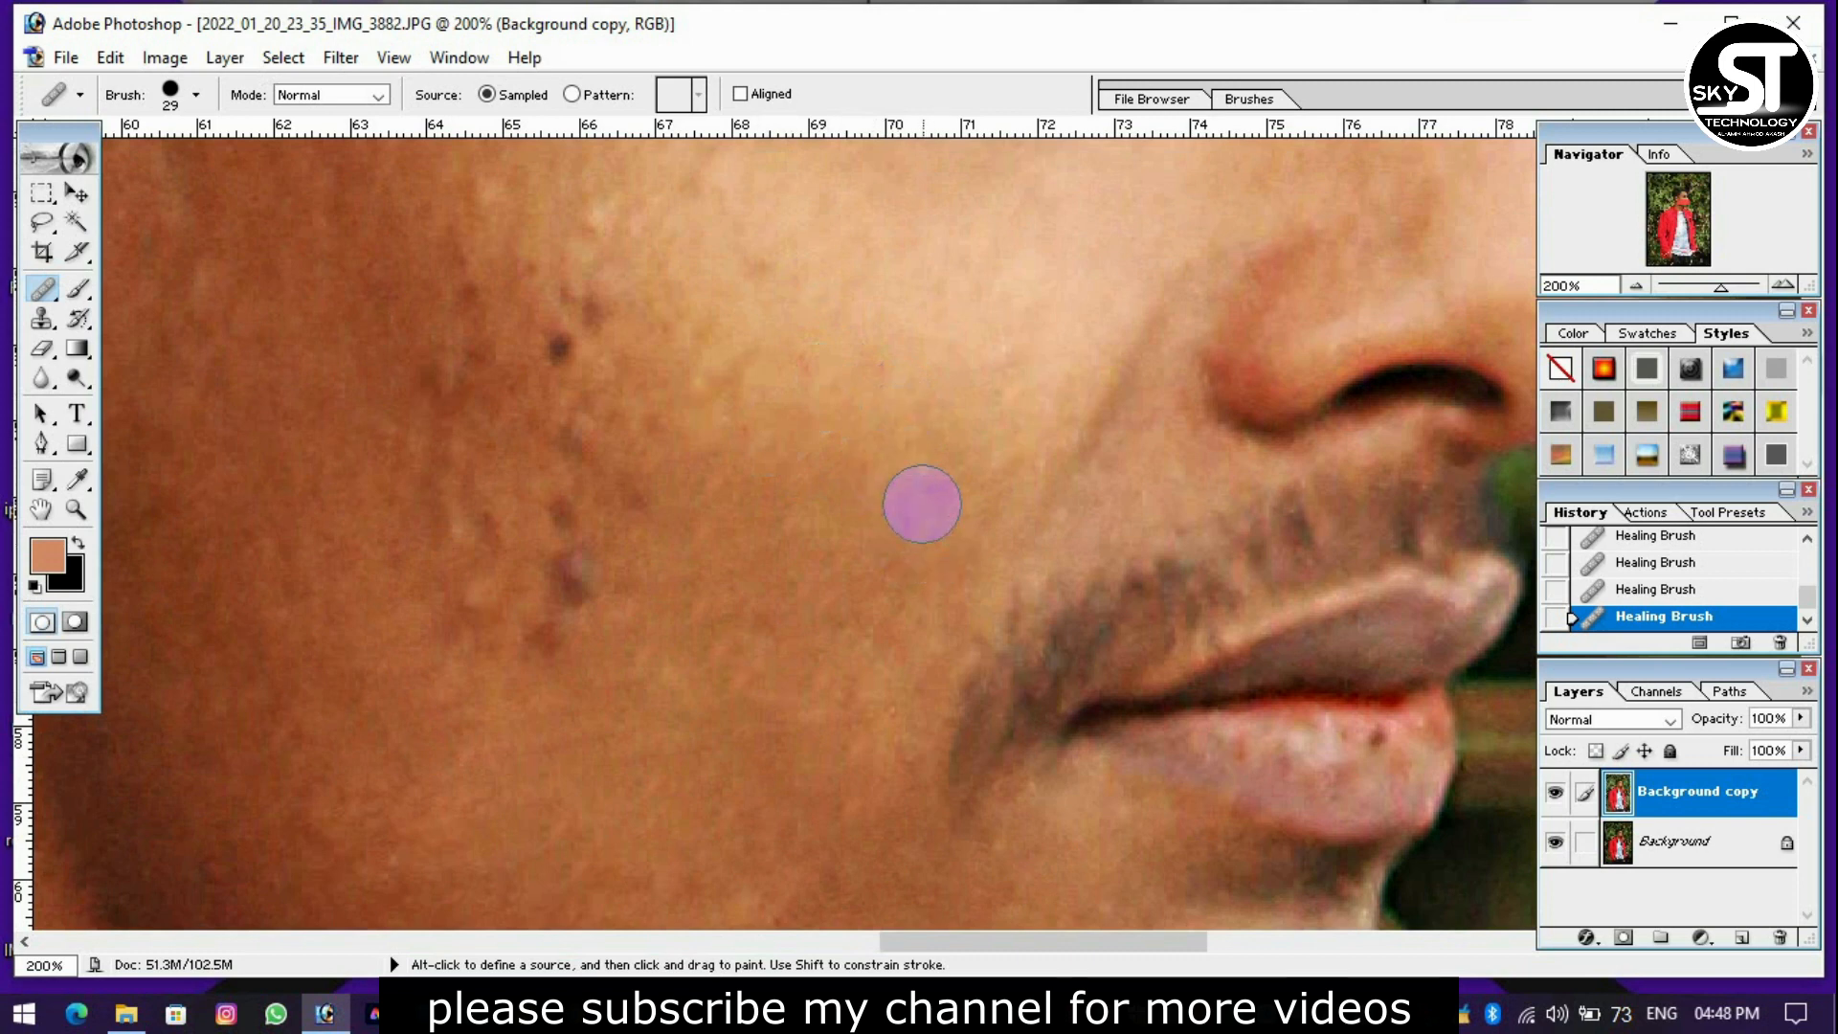
Heal the uneven skin along the crease beside the nose and on the cheek above the moustache.
left_click(1090, 398)
left_click(1152, 296)
left_click(1087, 410)
mouse_move(883, 526)
left_mouse_down()
mouse_move(858, 551)
mouse_move(775, 541)
left_mouse_up()
left_click(791, 551)
left_click_drag(712, 481, 712, 527)
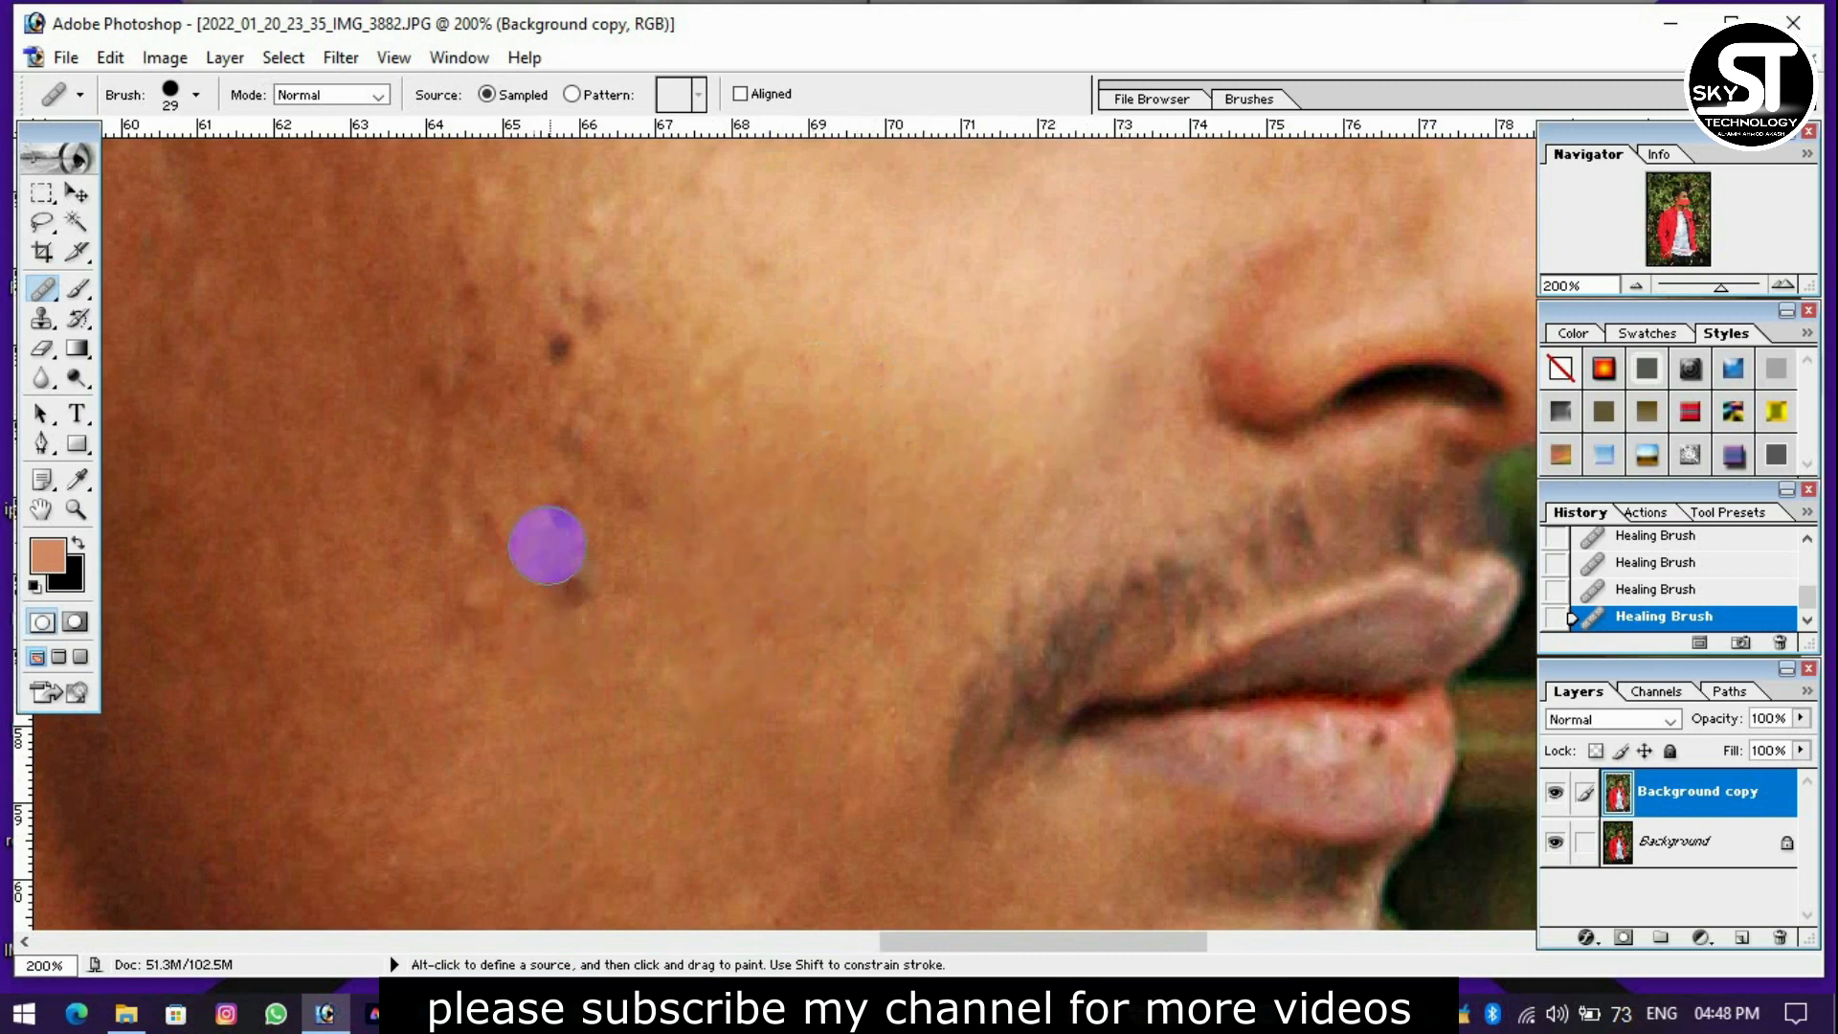
Heal the cluster of dark acne marks on the outer cheek below the ear level.
left_click(580, 473)
left_click(498, 531)
left_click(431, 517)
left_click(472, 607)
left_click(449, 653)
left_click(542, 475)
left_click(473, 433)
left_click(457, 440)
Heal the remaining dark spots higher up on the outer cheek.
left_click(478, 319)
left_click_drag(525, 320, 536, 356)
left_click(565, 334)
left_click(539, 267)
left_click(607, 317)
left_click(607, 259)
left_click(562, 418)
left_click(557, 449)
left_click(665, 459)
left_click(665, 383)
left_click(657, 332)
Heal the small blemishes on the upper cheek between the sideburn and the eye.
key("space")
left_click_drag(743, 246, 858, 543)
left_click(583, 497)
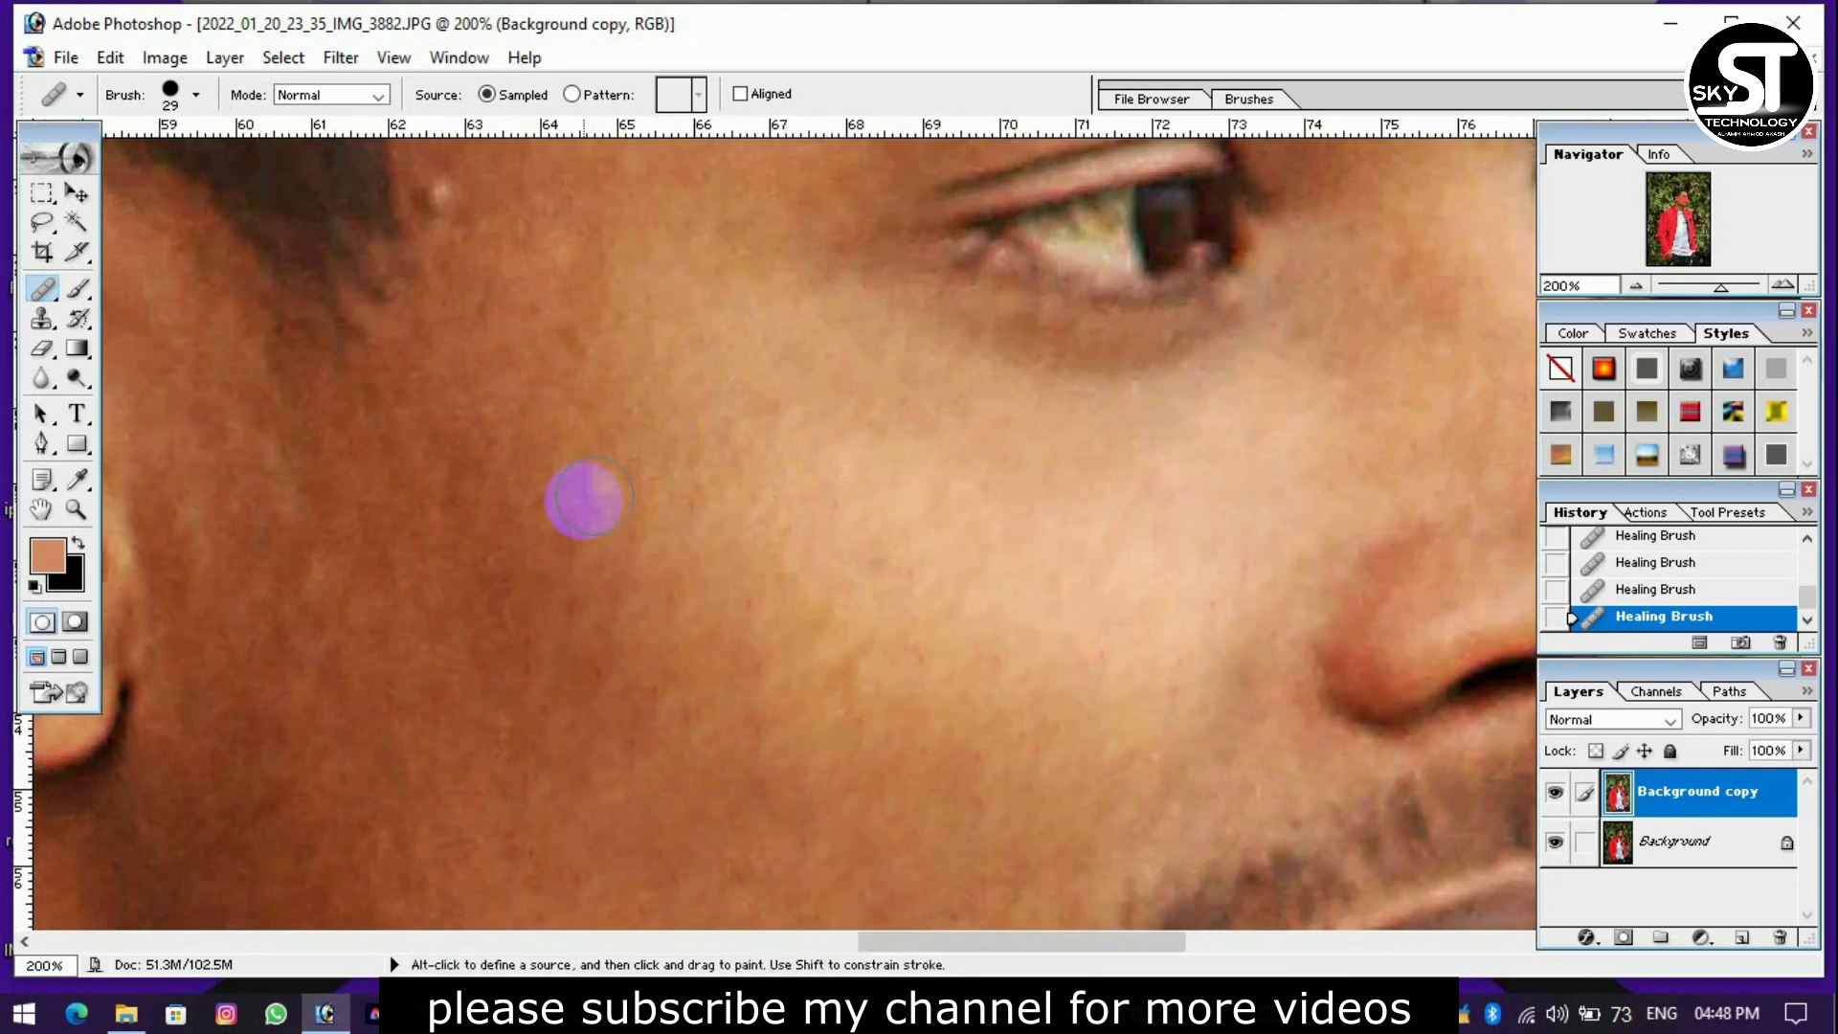
key("space")
mouse_move(562, 360)
left_mouse_down()
mouse_move(546, 320)
mouse_move(497, 398)
left_mouse_up()
left_click(492, 308)
Heal the blemishes on the temple beside the hairline.
key("space")
mouse_move(690, 575)
left_mouse_down()
mouse_move(673, 392)
mouse_move(668, 670)
left_mouse_up()
key("space")
left_click_drag(622, 379, 557, 633)
left_click(430, 513)
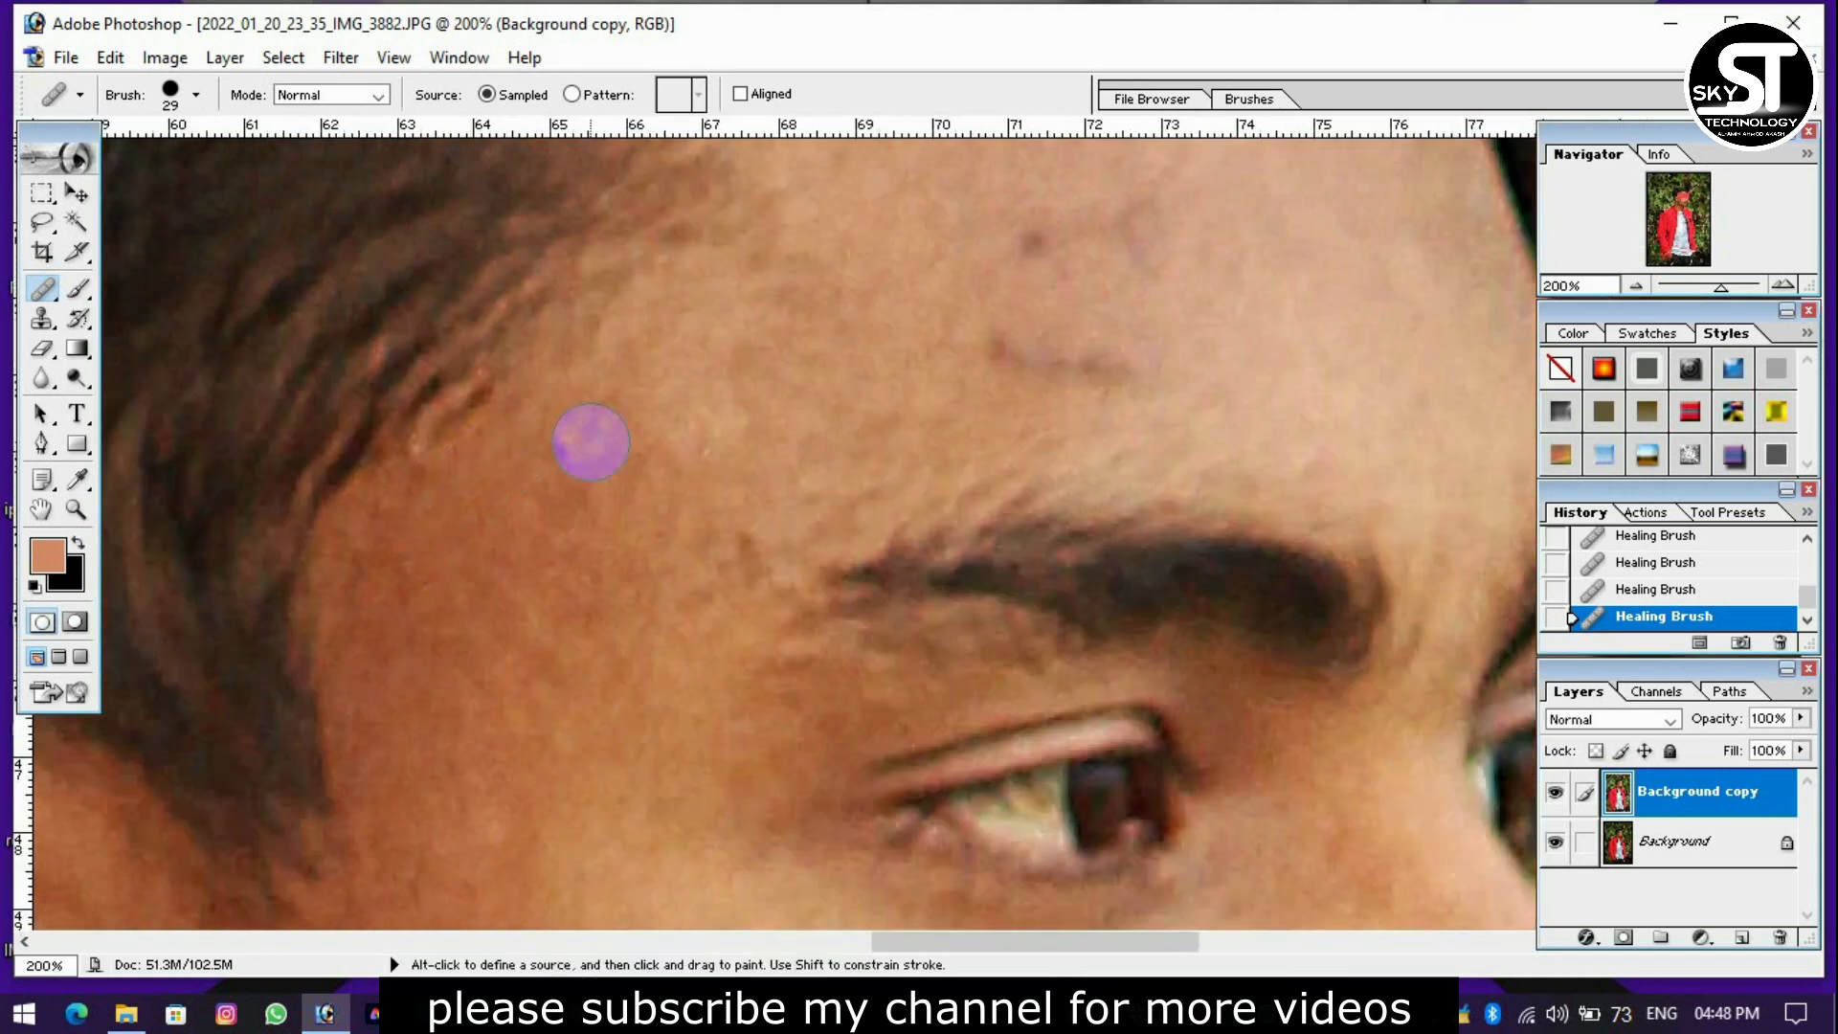
left_click(550, 475)
Heal the dark marks on the forehead above the eyebrow.
left_click_drag(935, 319, 785, 366)
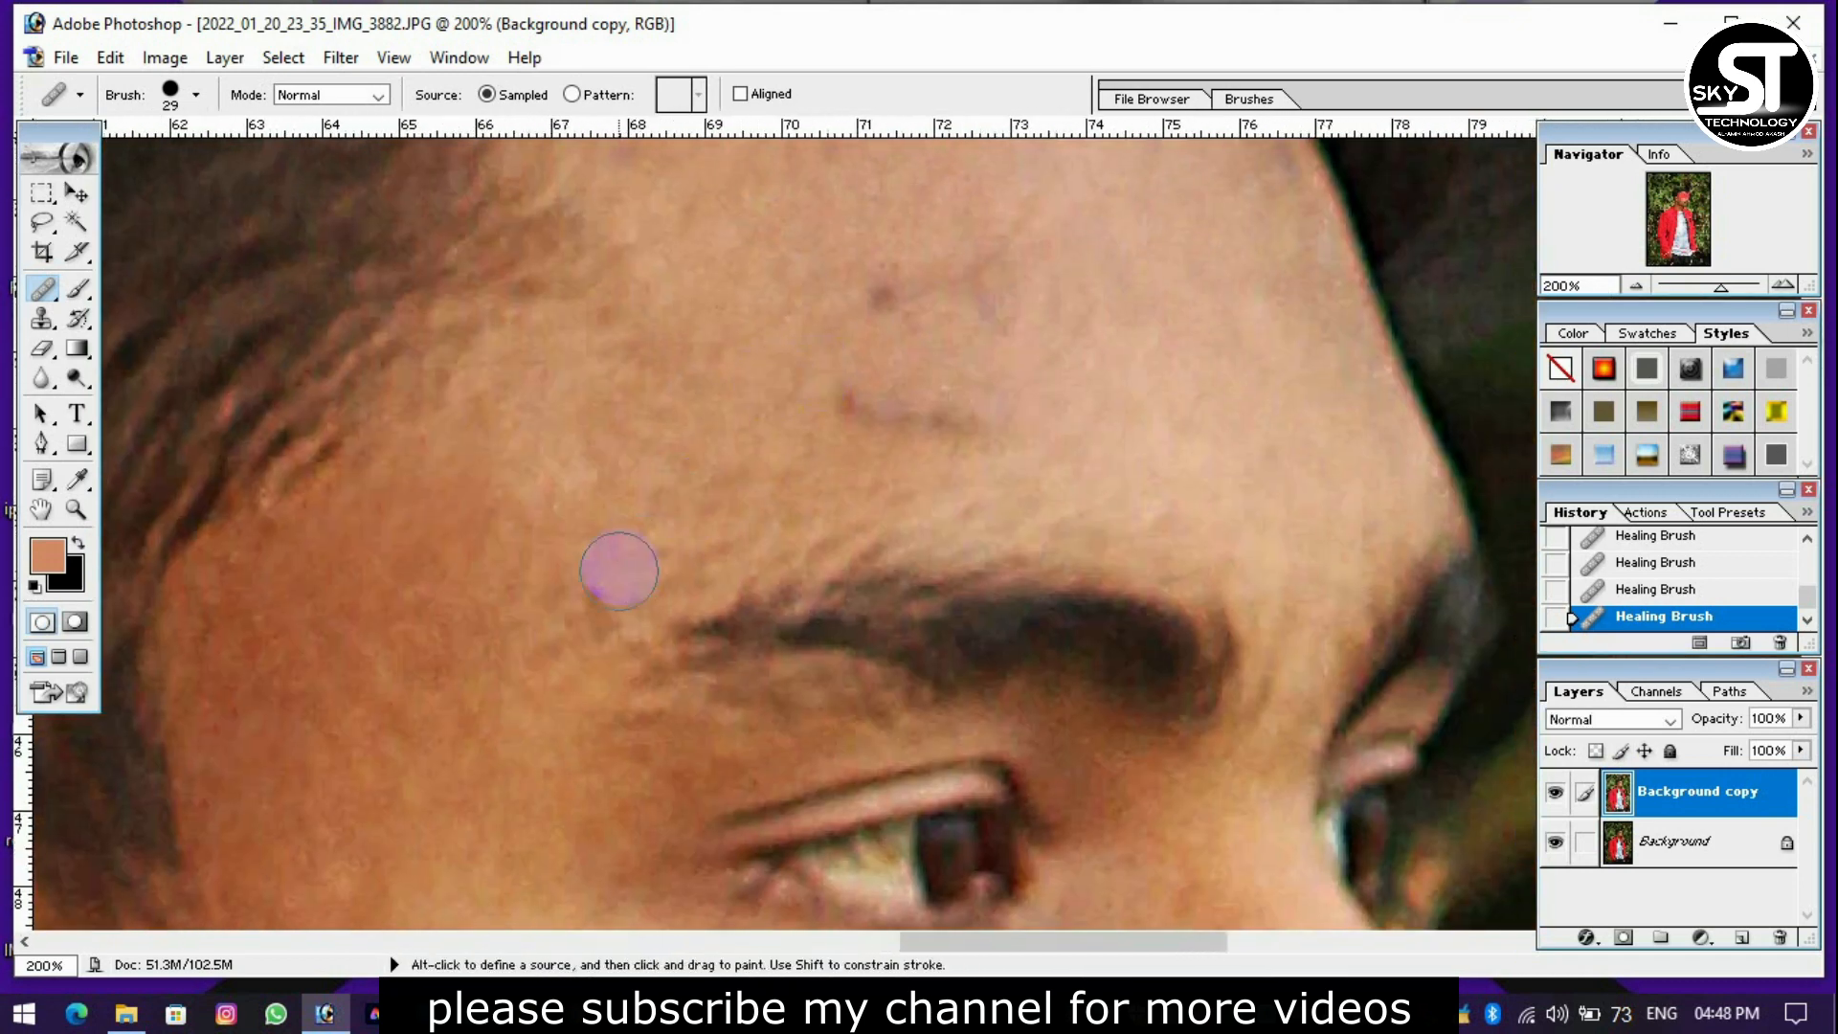
left_click(944, 406)
left_click_drag(869, 302, 986, 285)
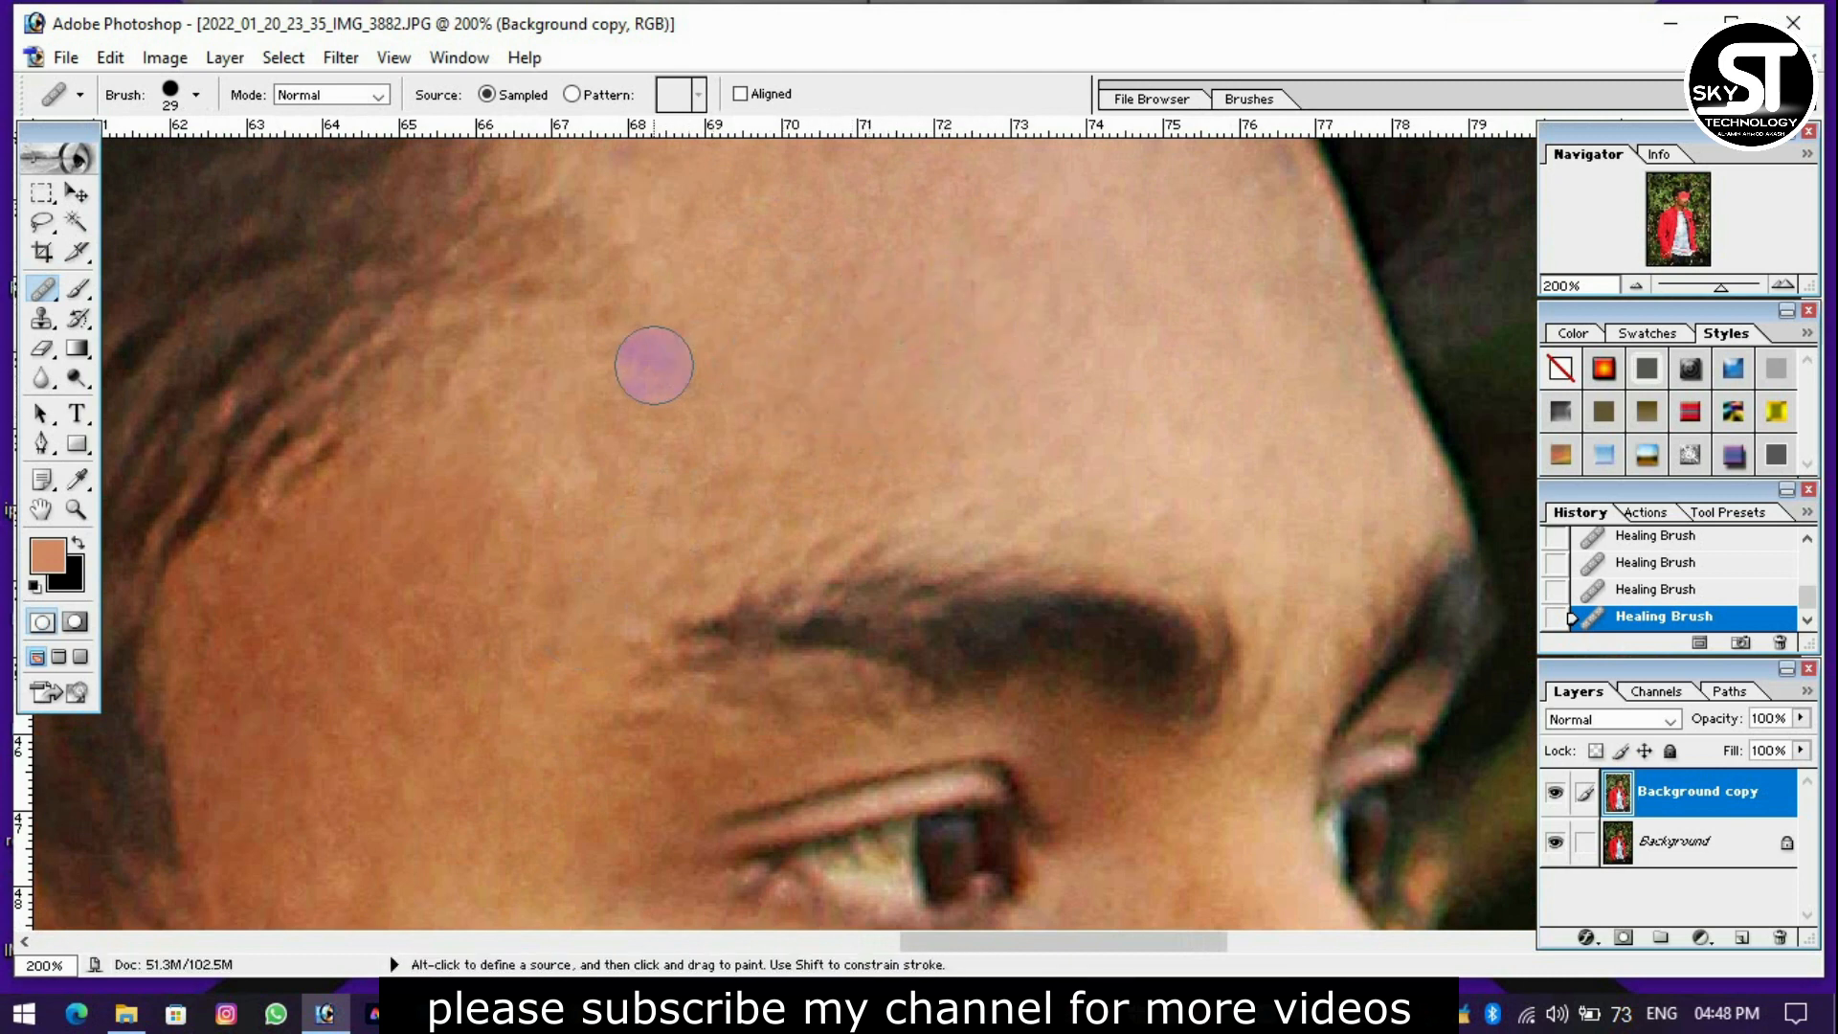
Select the shadowed skin around the ear and neck with the Magic Wand, undoing the extra area added from the cheek.
key("ctrl+minus")
scroll(970, 467, "down", 10)
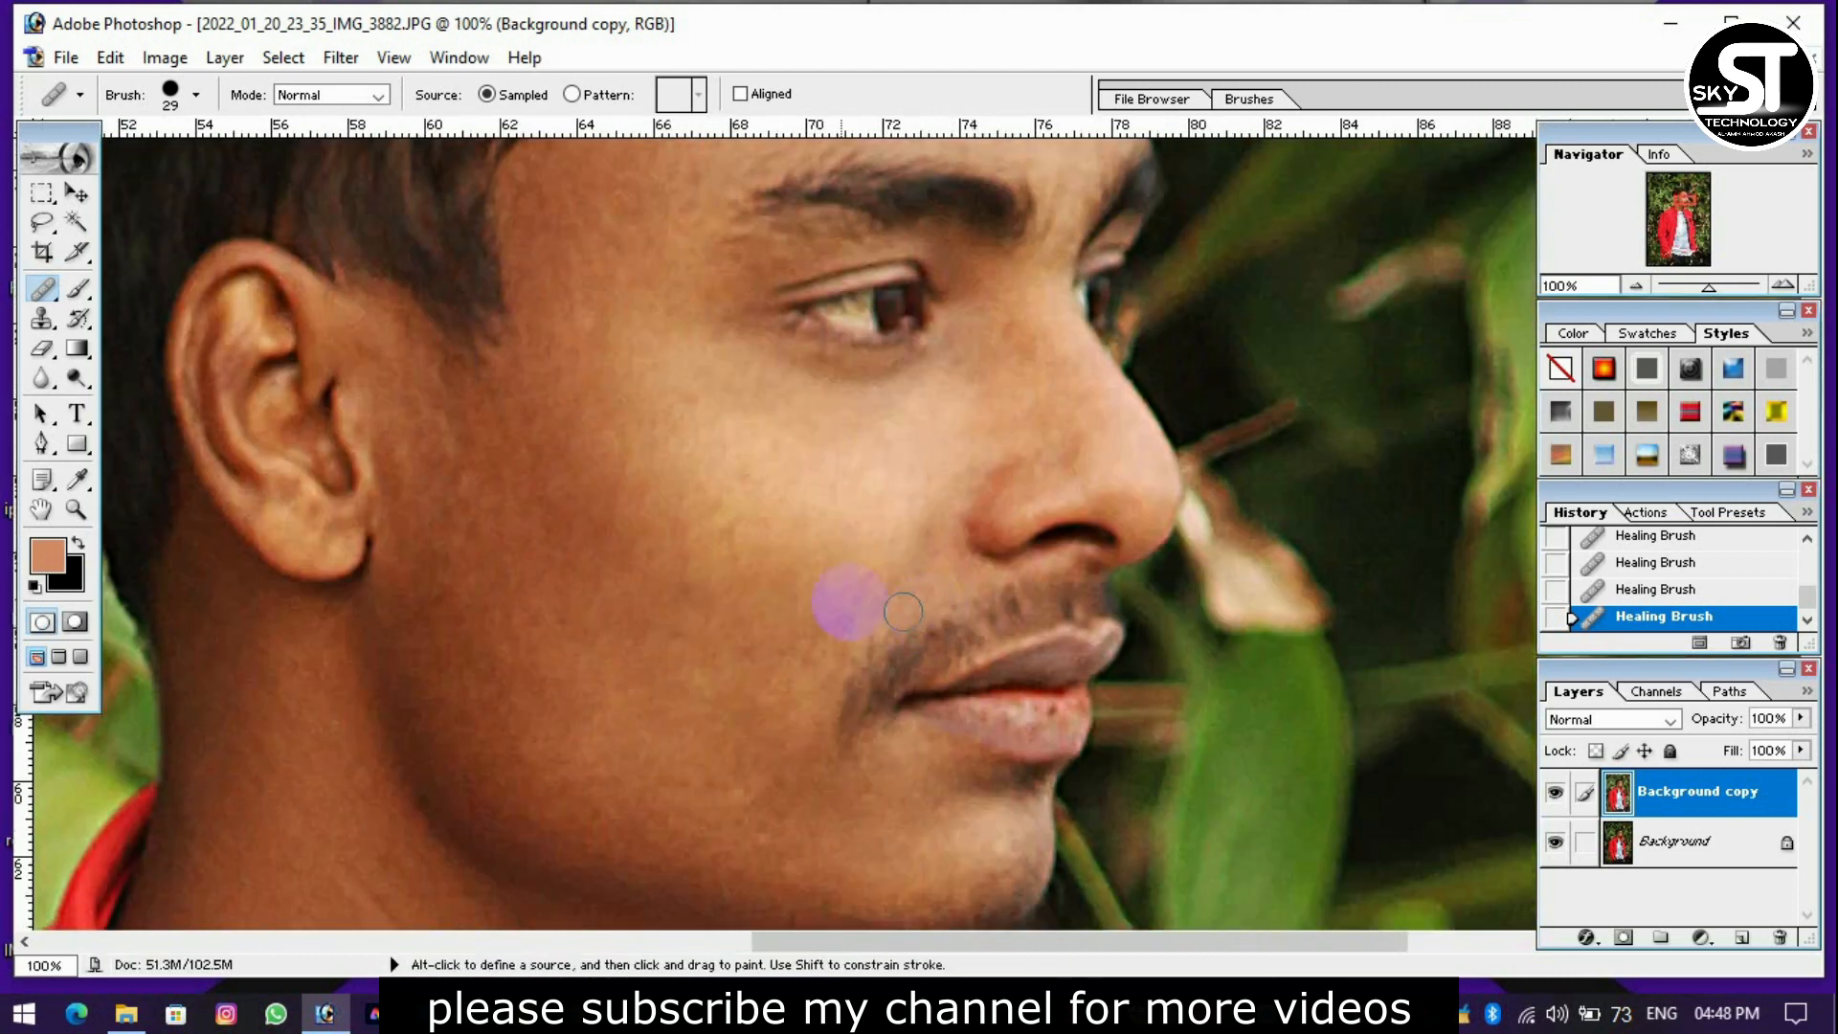
scroll(439, 539, "down", 3)
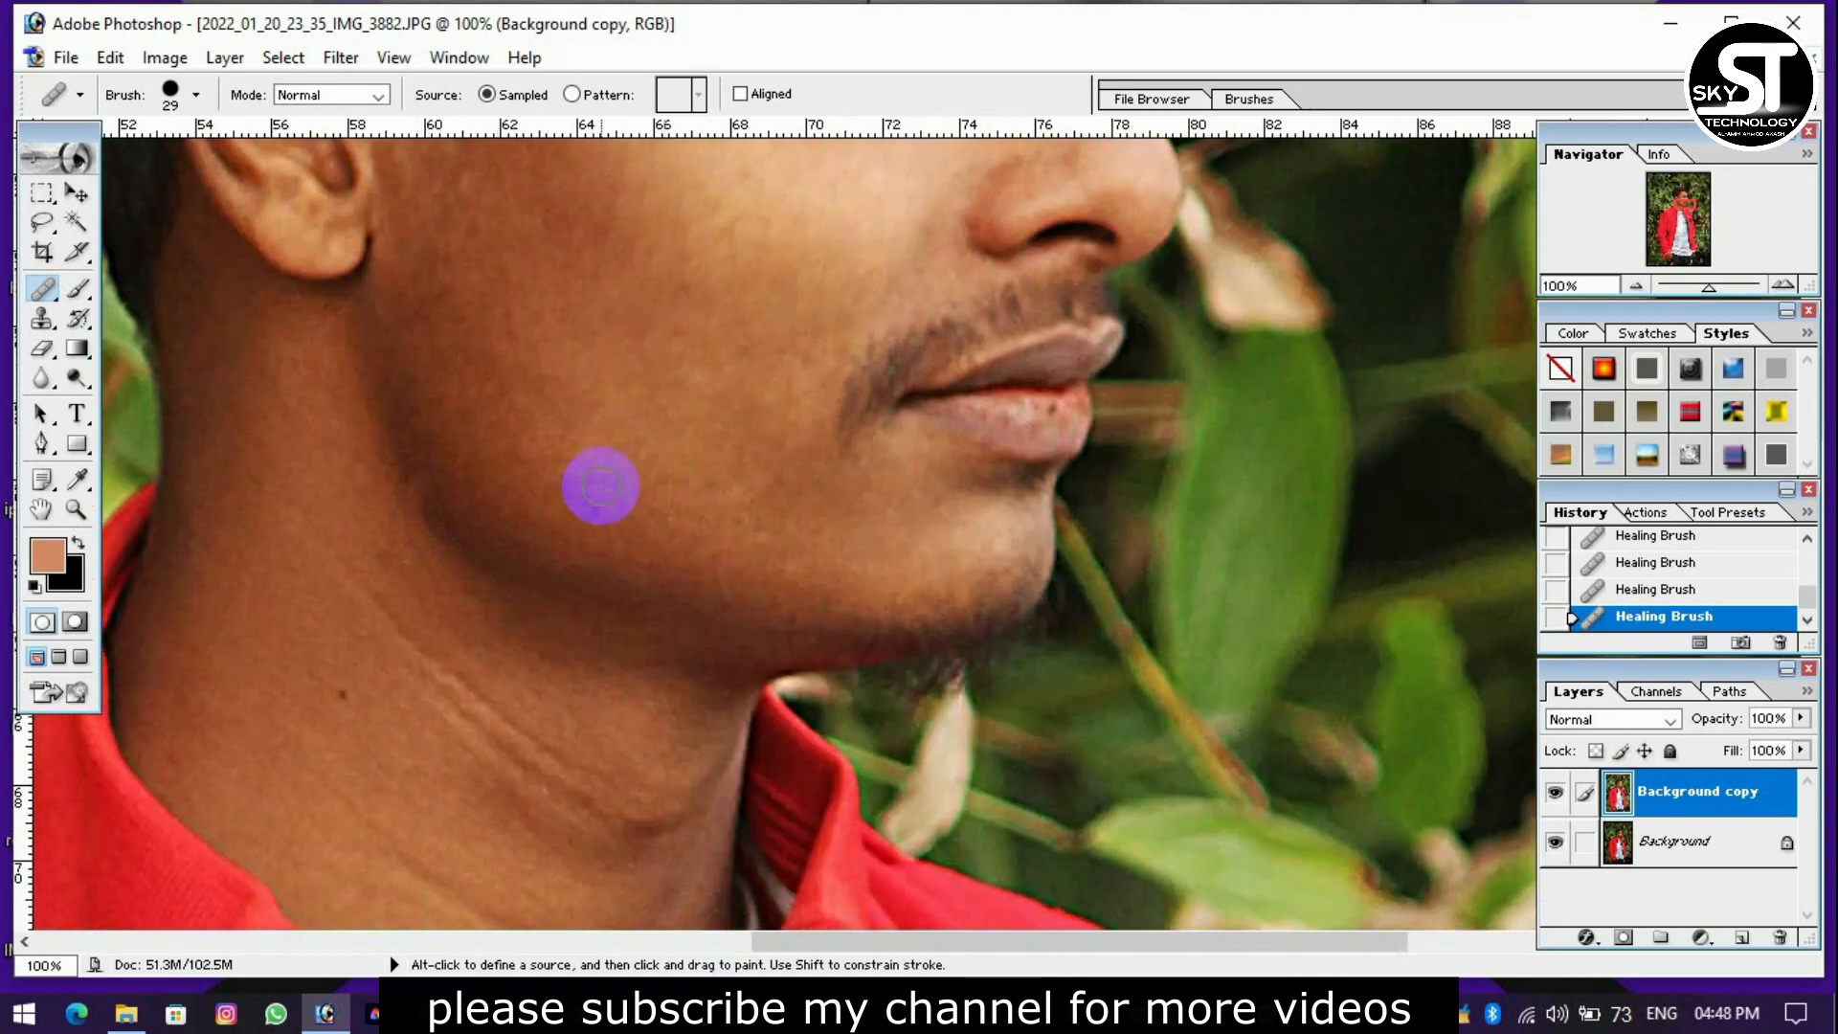
scroll(622, 485, "down", 2)
scroll(627, 486, "up", 4)
key("ctrl+minus")
left_click(88, 228)
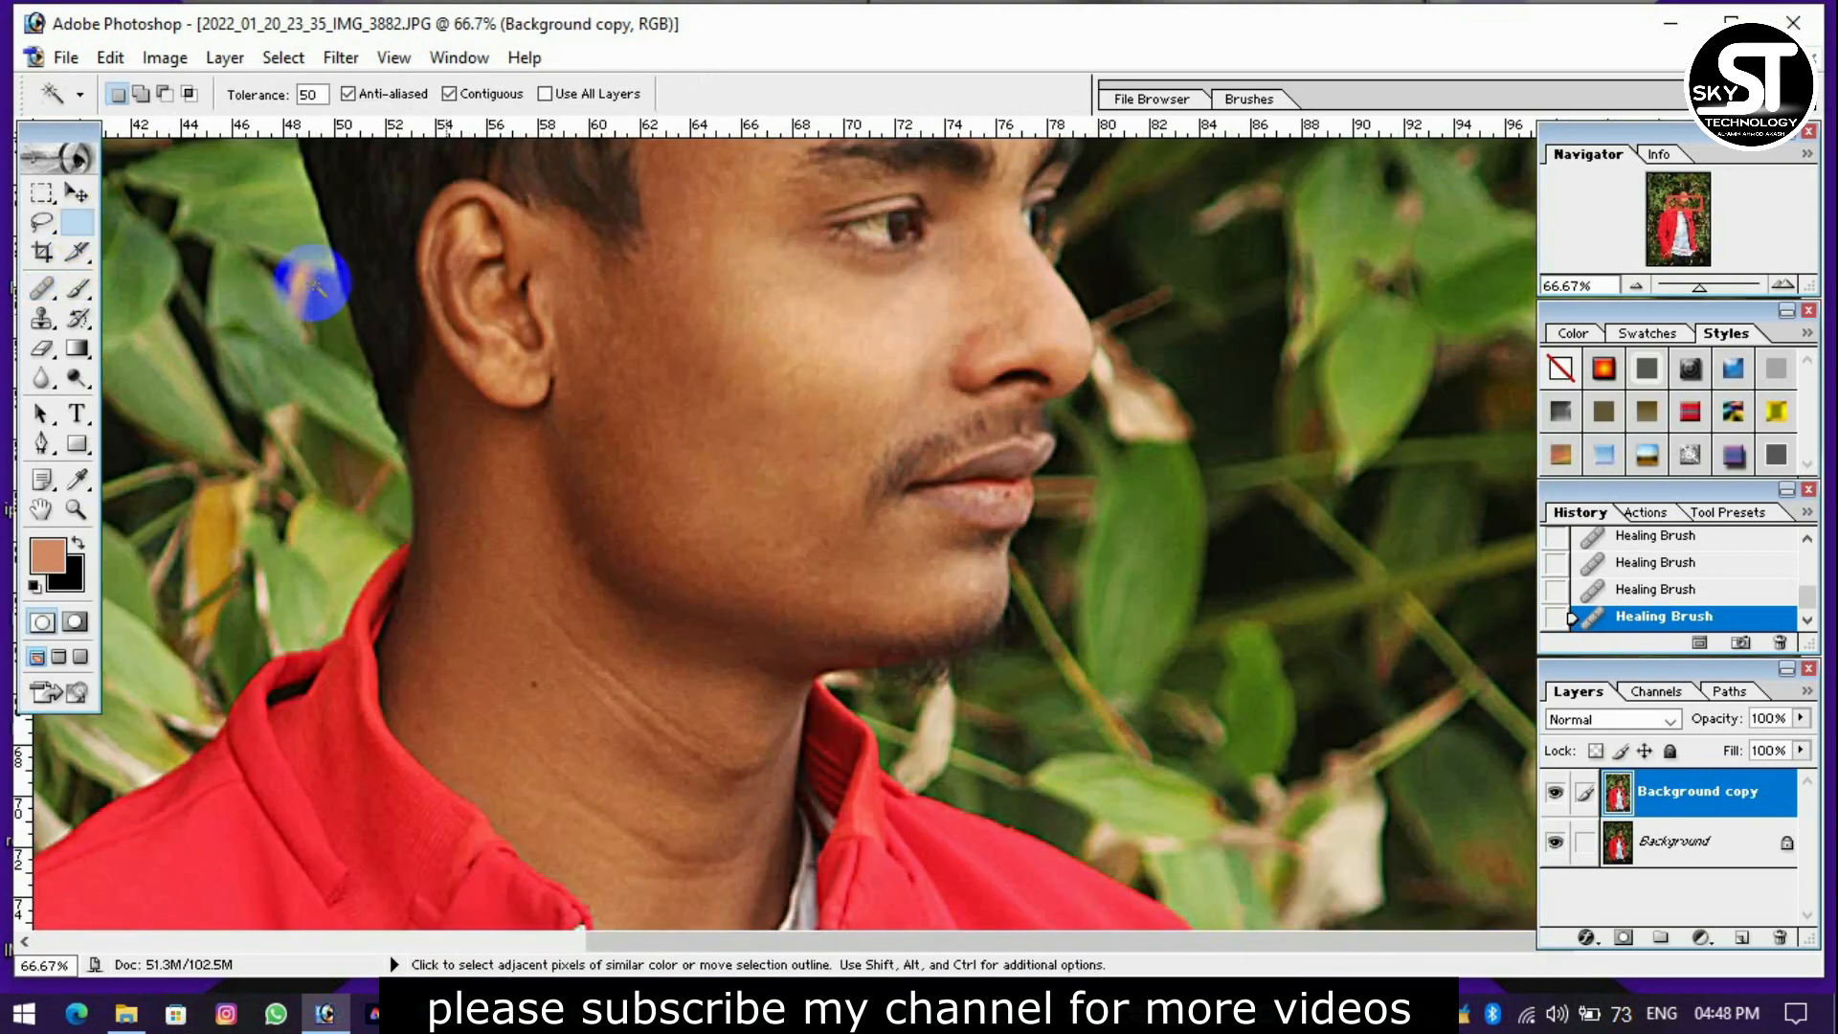
left_click(584, 483)
scroll(646, 418, "up", 2)
left_click(639, 415, "shift")
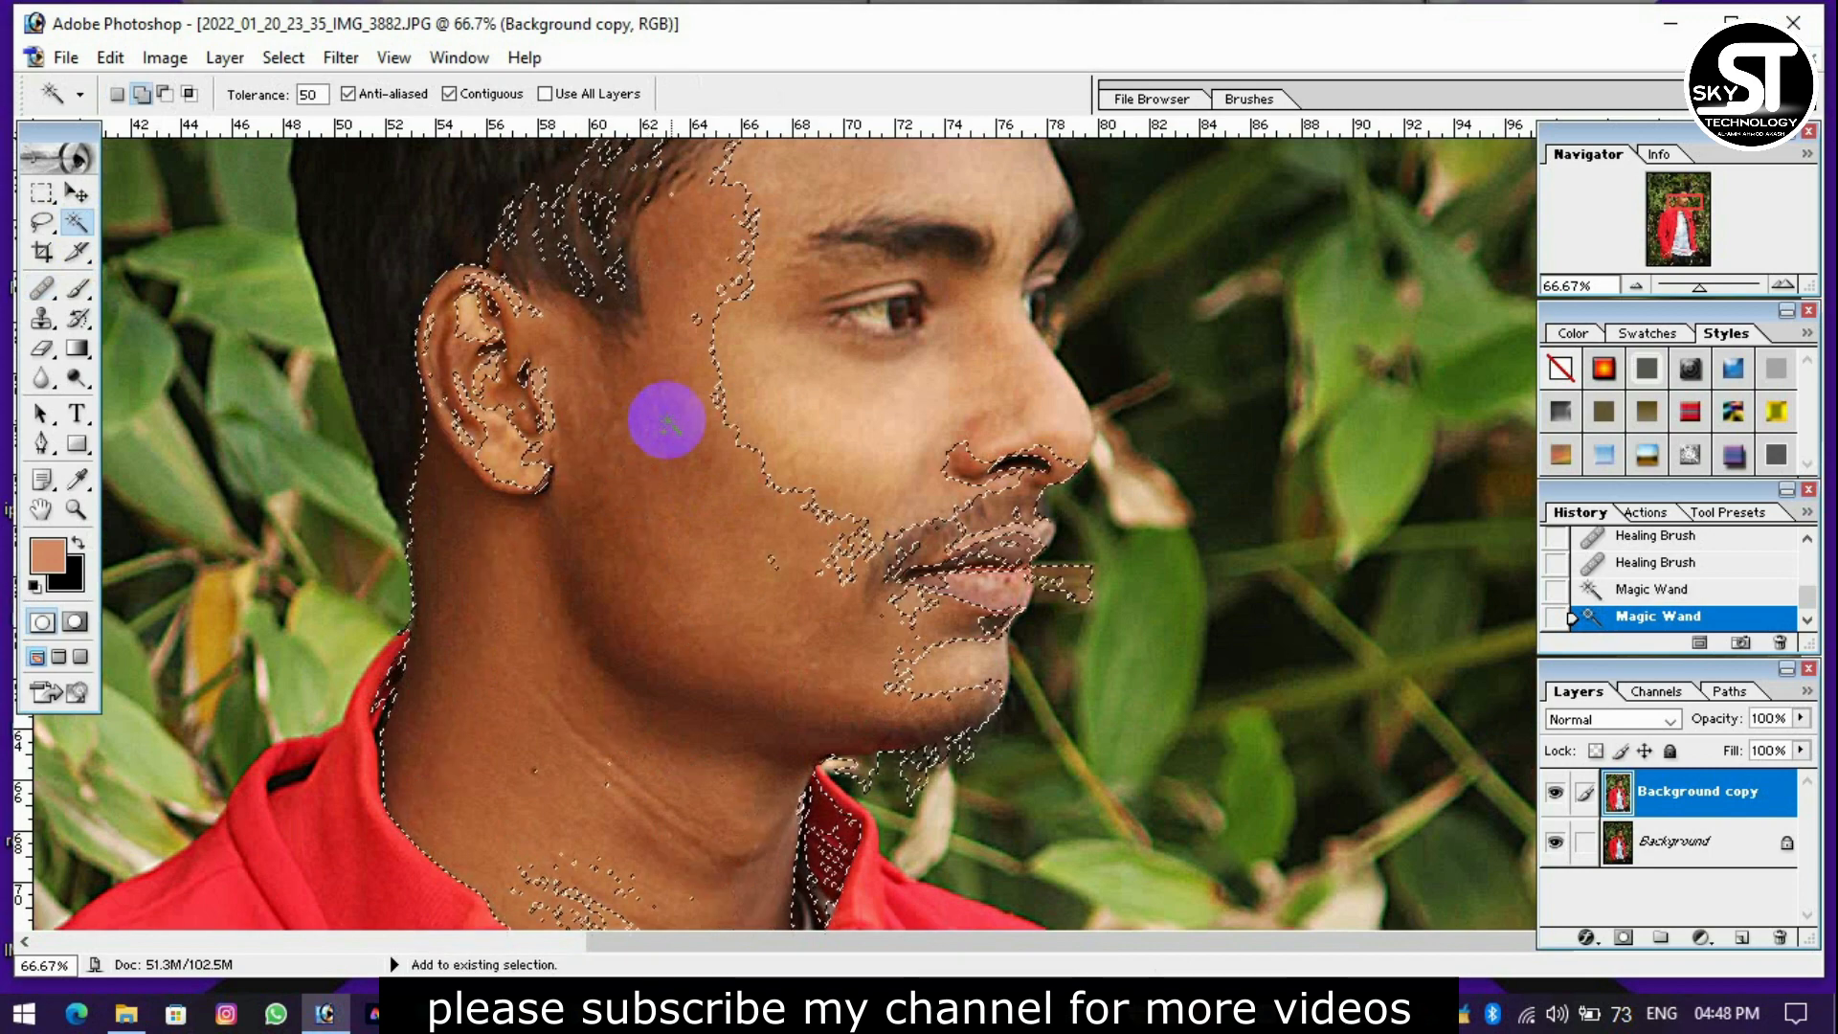
key("ctrl+z")
Add the shadowed cheek to the selection at a Magic Wand tolerance of 20 and feather the selection by 10 pixels.
scroll(670, 488, "up", 4)
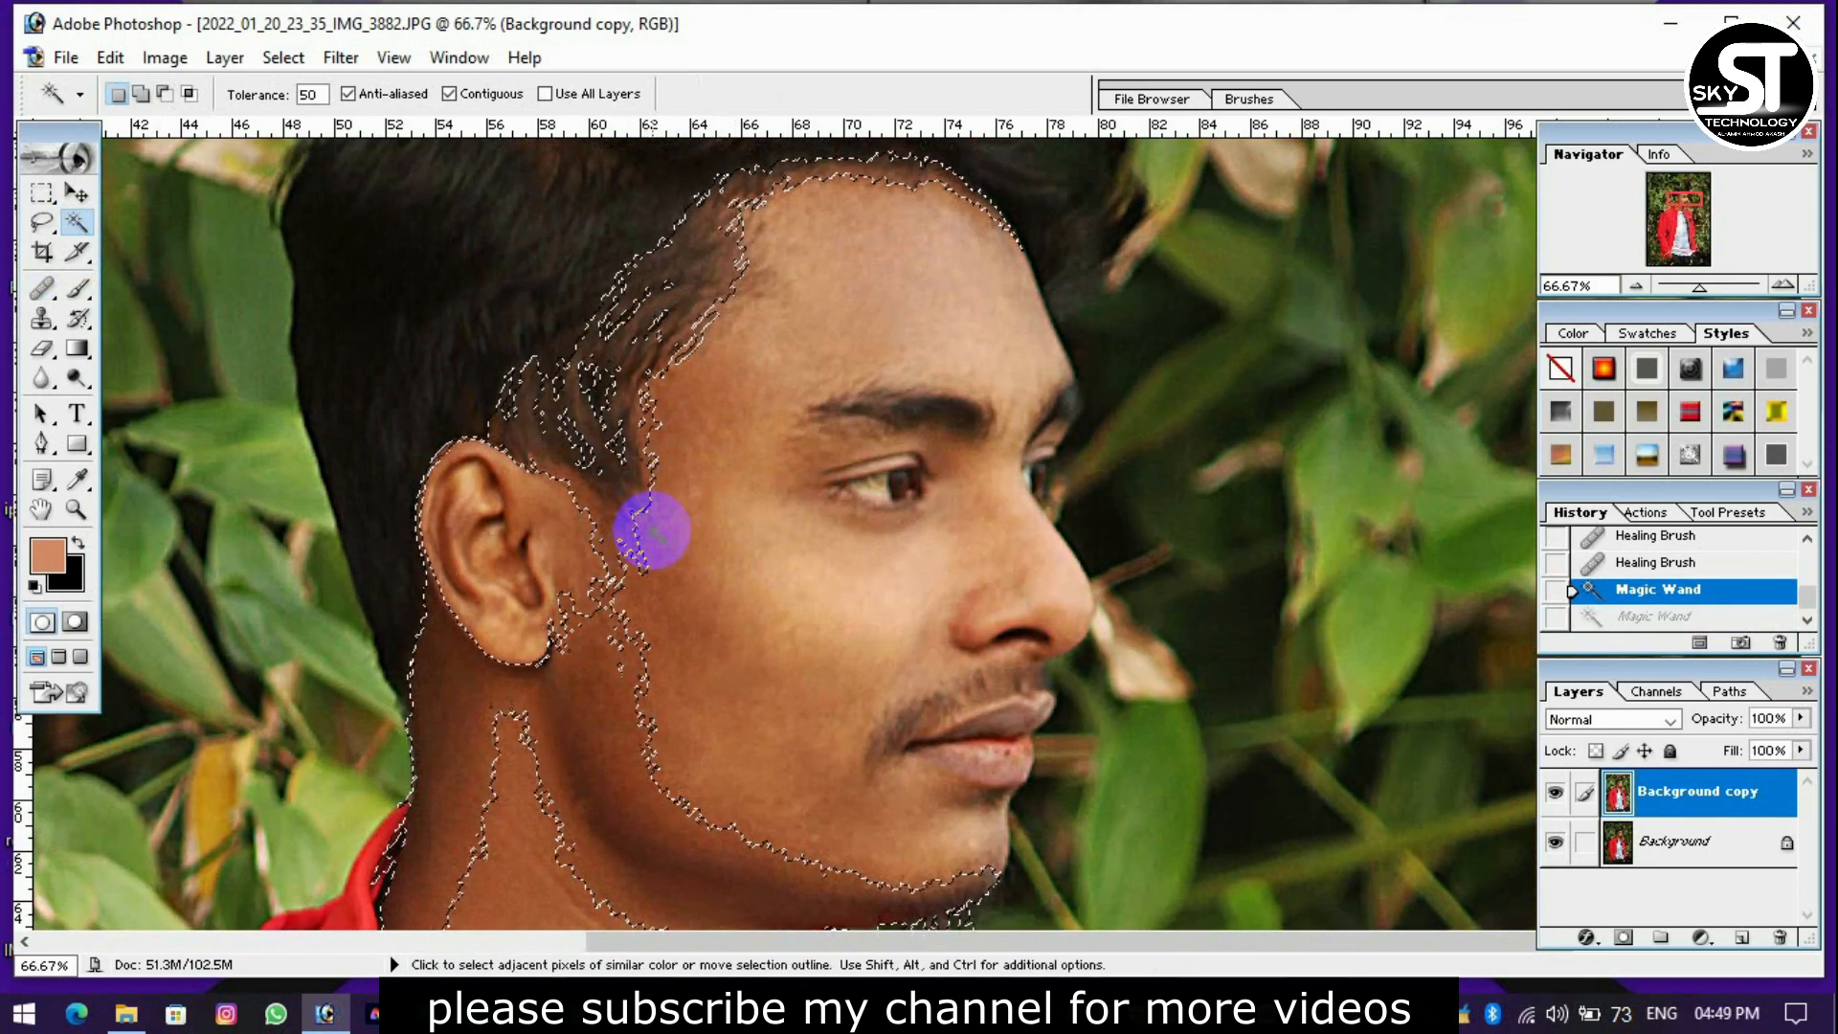
double_click(309, 94)
type("20")
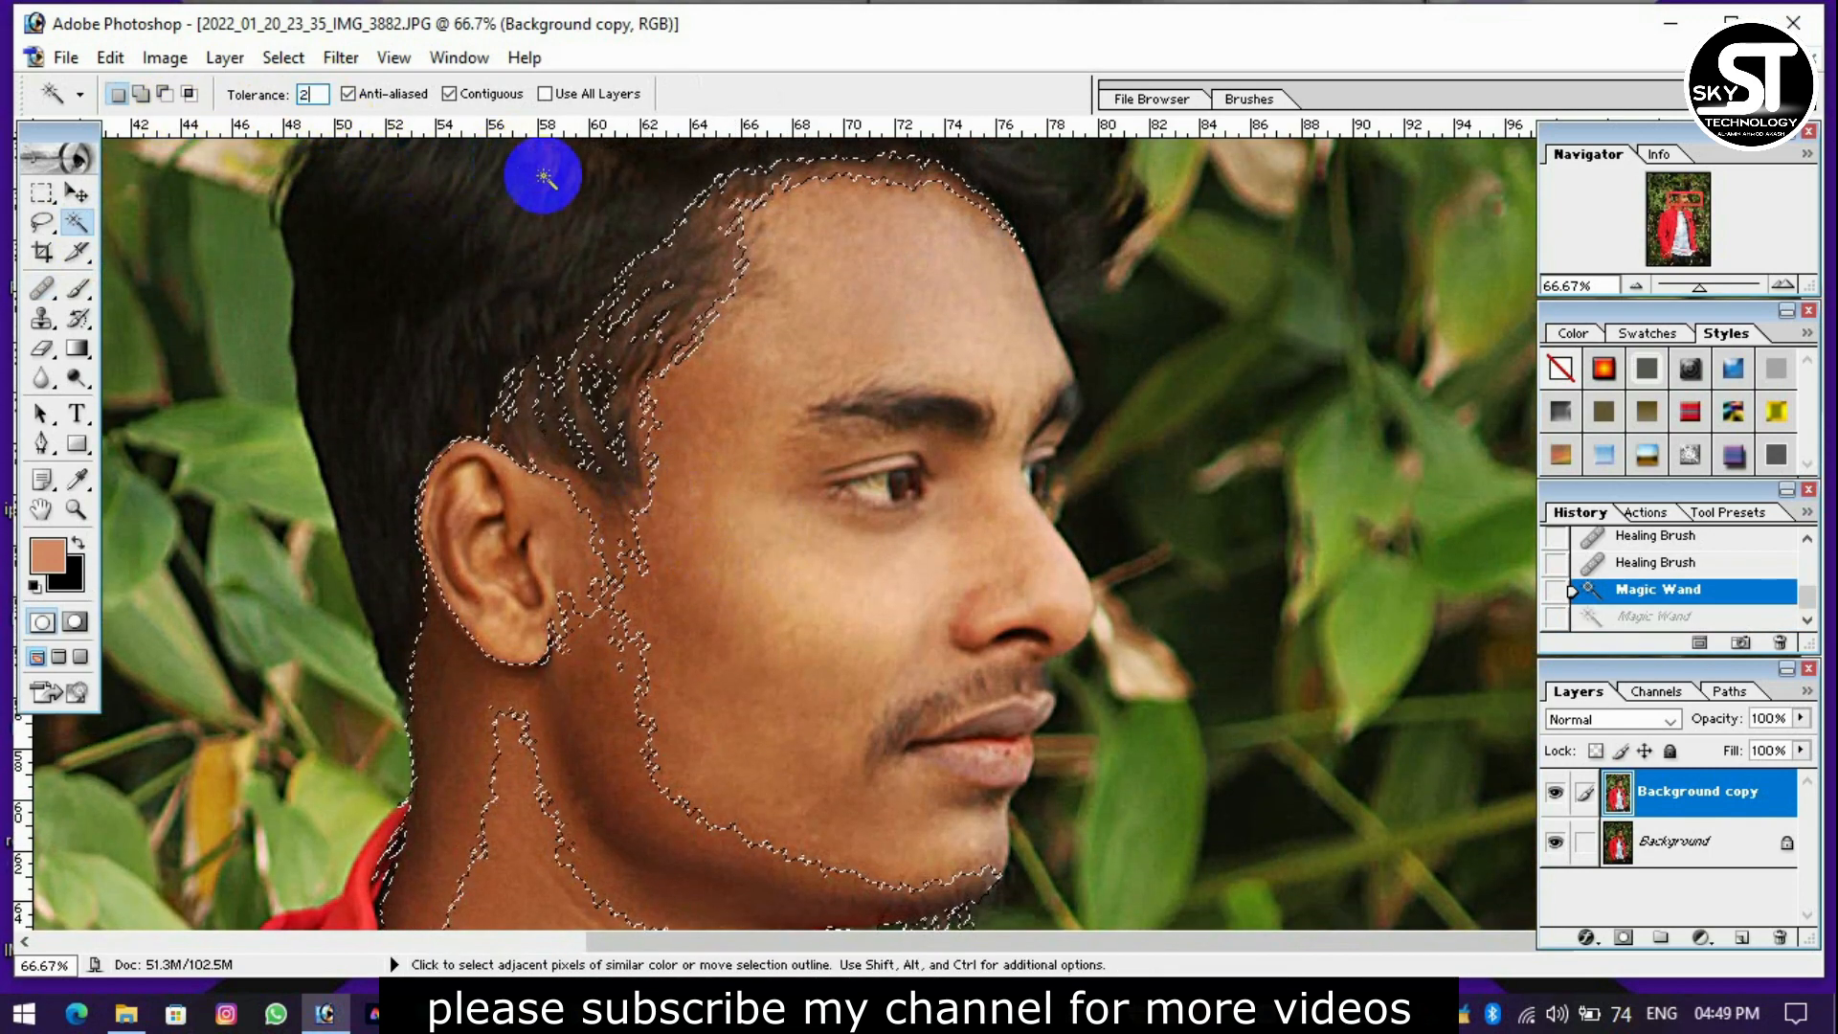
left_click(689, 636, "shift")
scroll(706, 636, "down", 5)
key("ctrl+alt+d")
type("10")
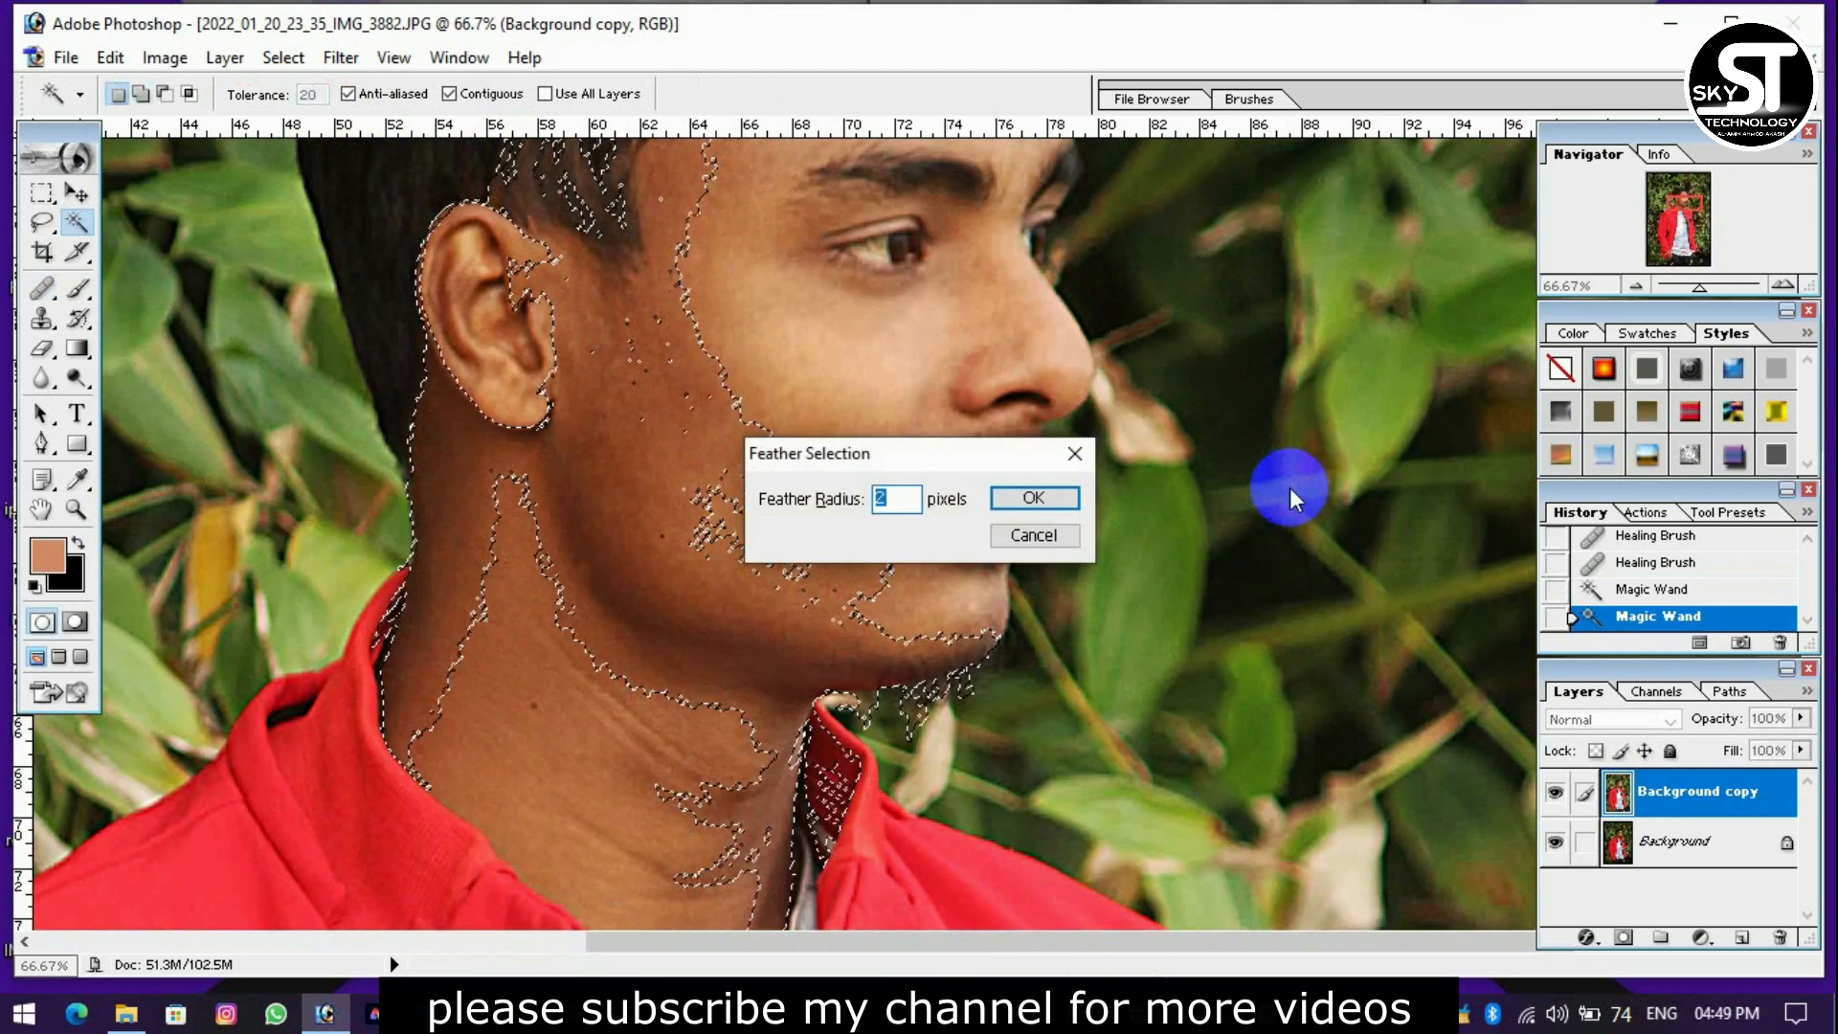
key("Return")
Brighten the selected skin with Curves by mapping input 107 to output 120, and deselect it.
key("ctrl+m")
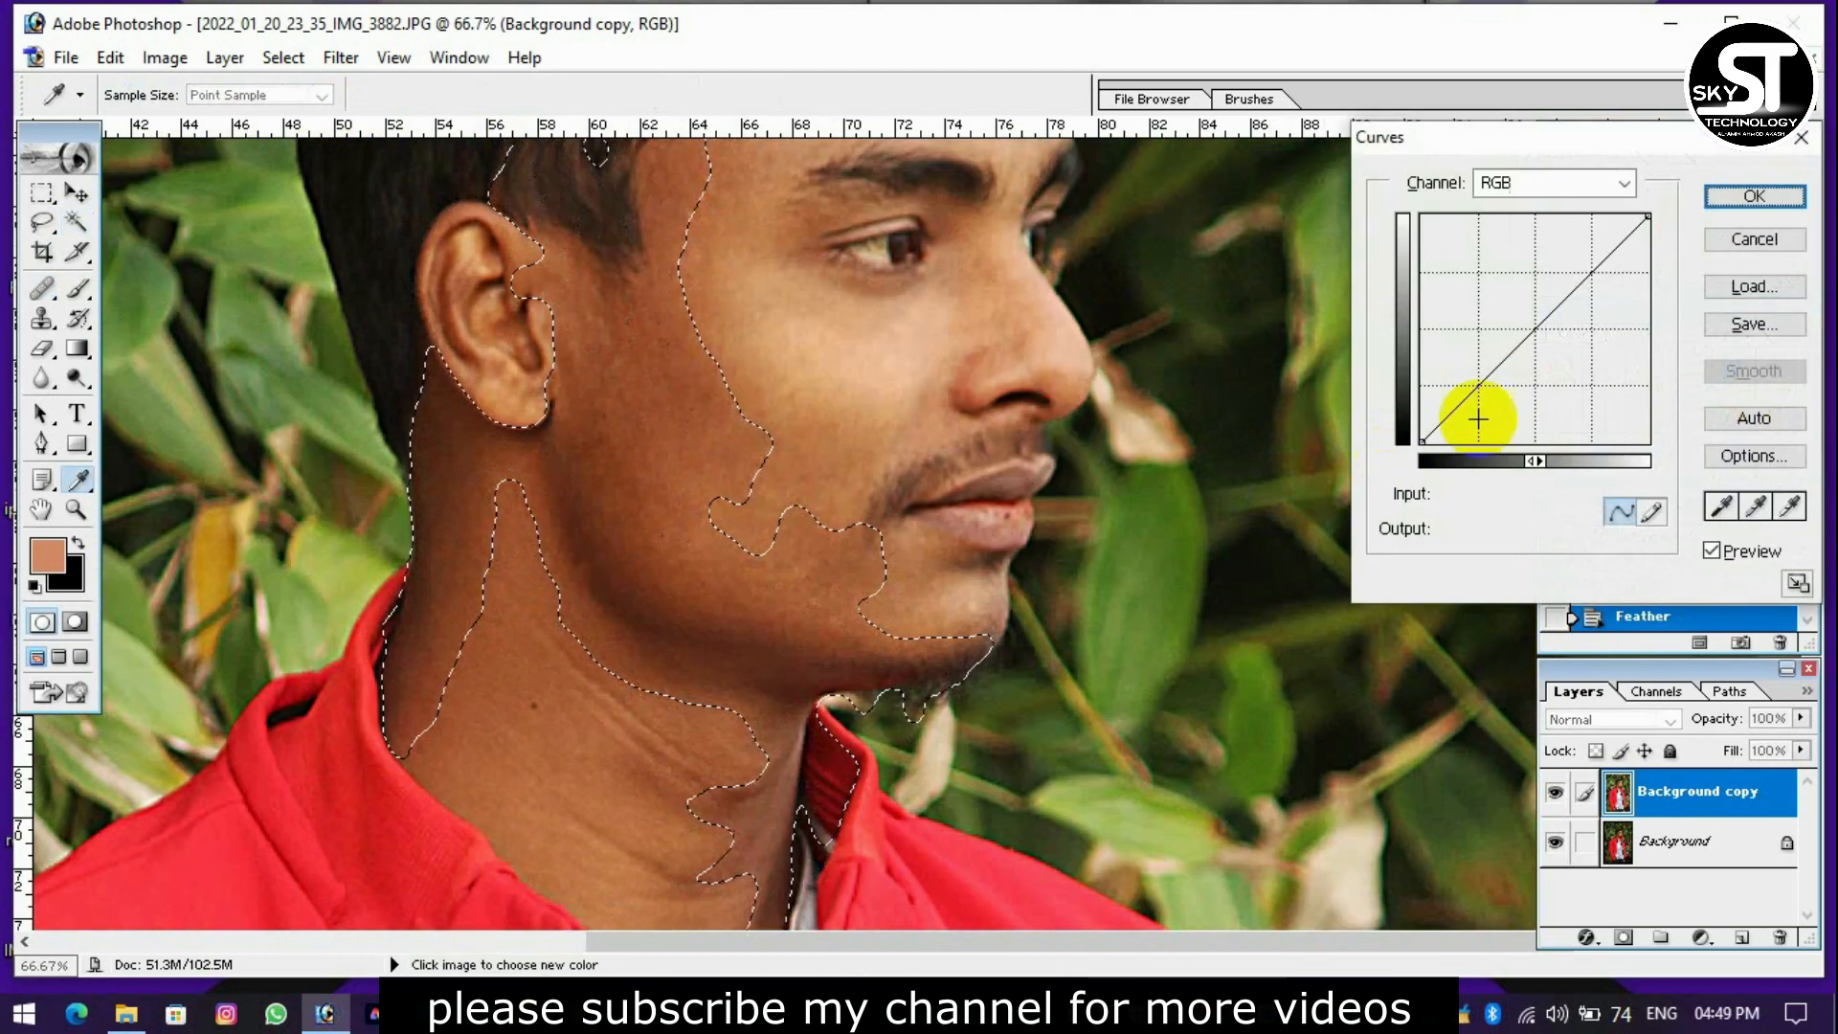
left_click_drag(1516, 337, 1517, 335)
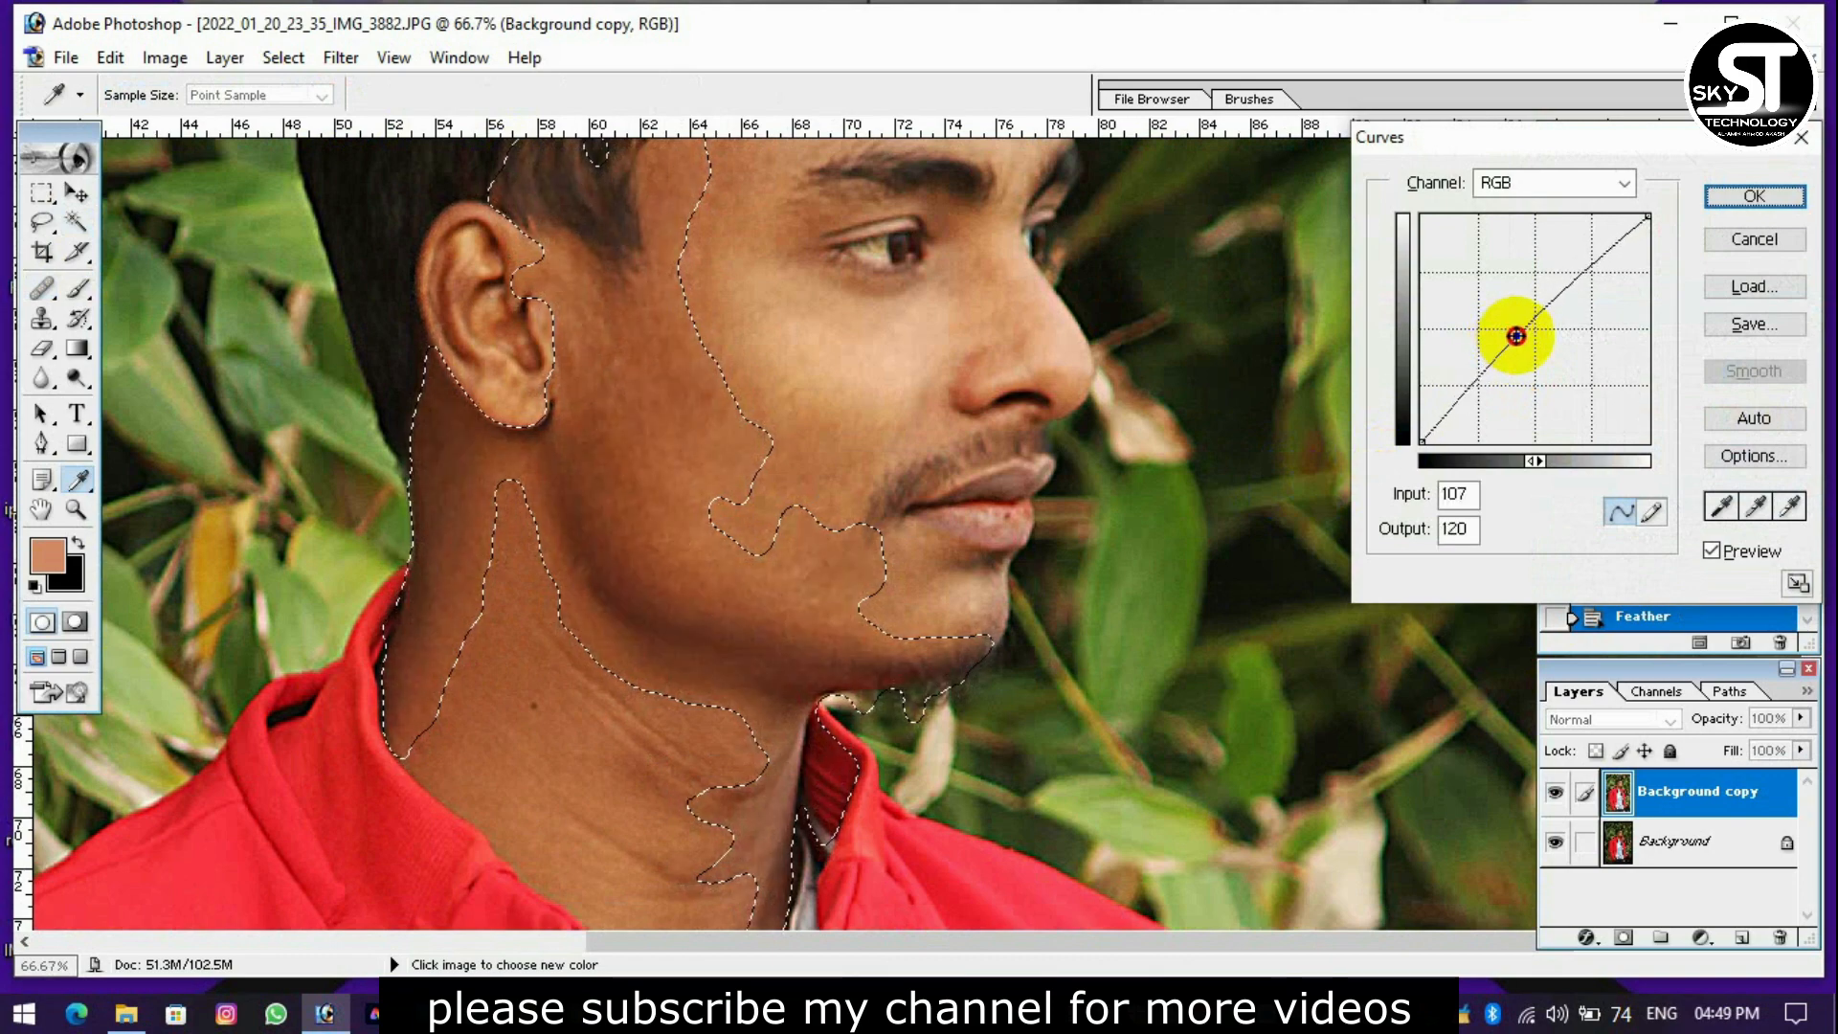
key("Return")
key("ctrl+d")
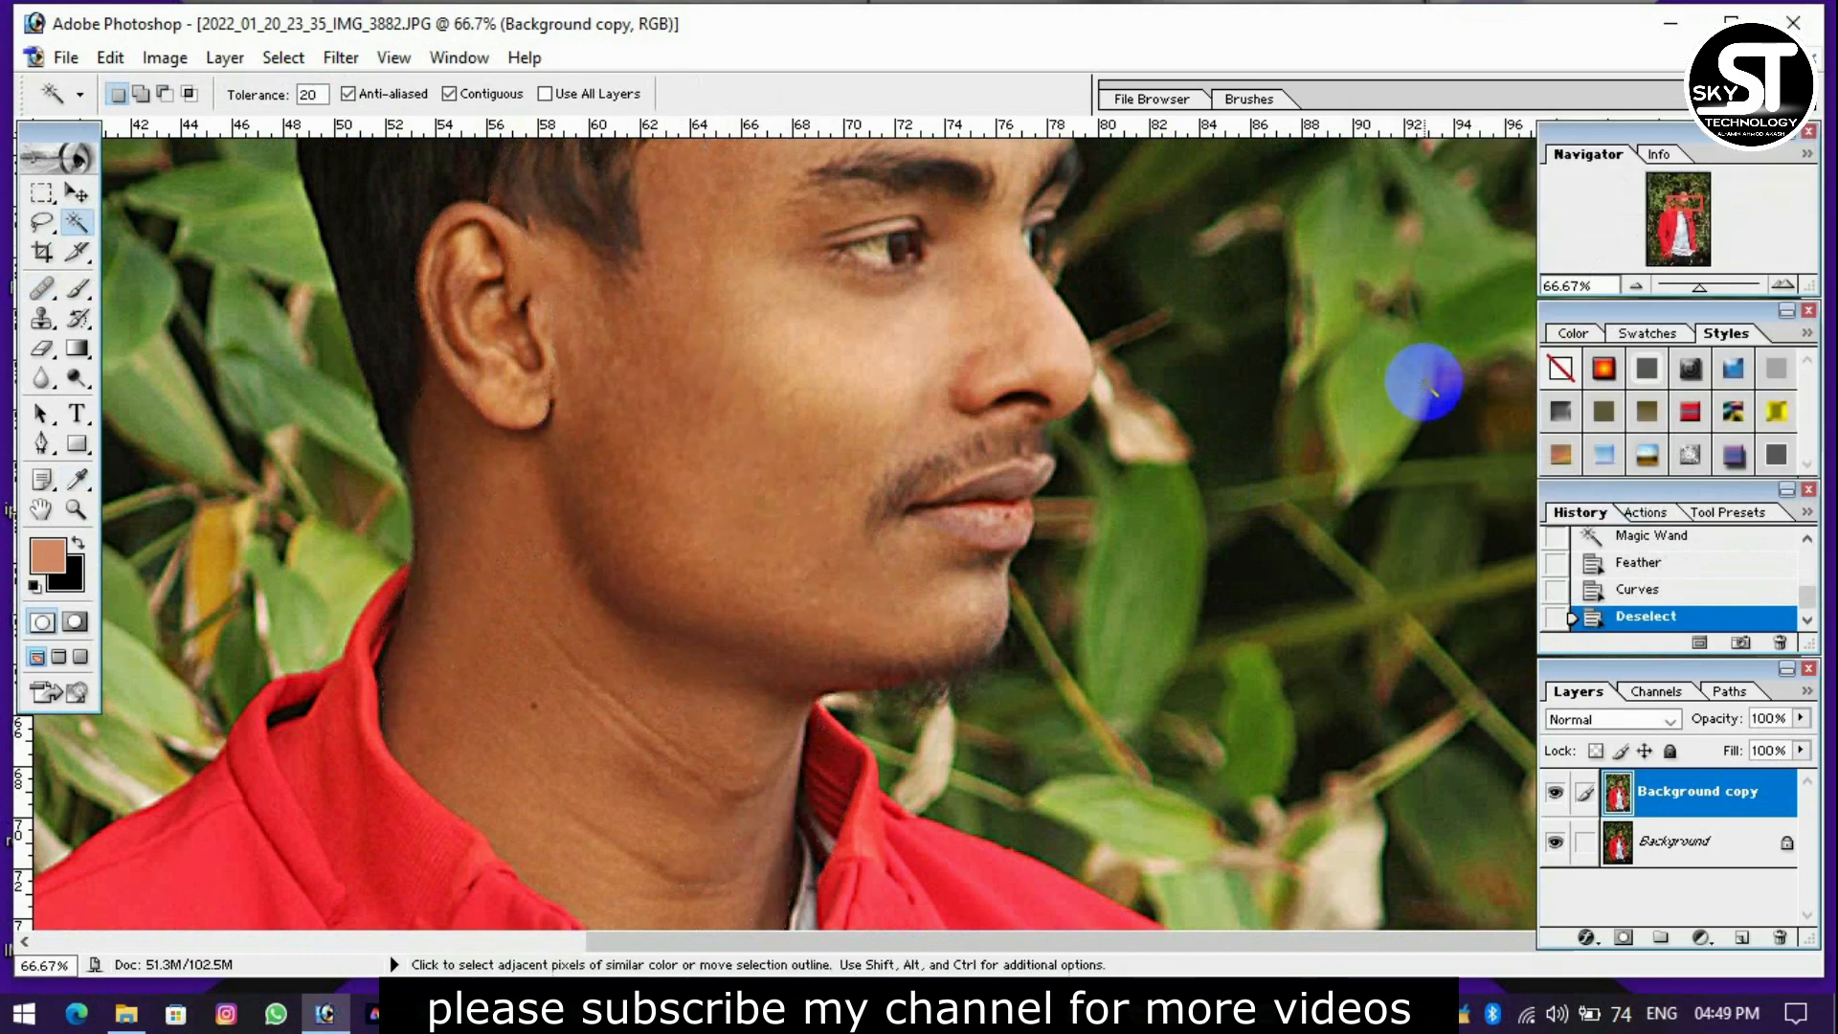
Adjust the layer's brightness to -15 and contrast to +30.
key("ctrl+minus")
key("ctrl+minus")
key("ctrl+minus")
key("ctrl+plus")
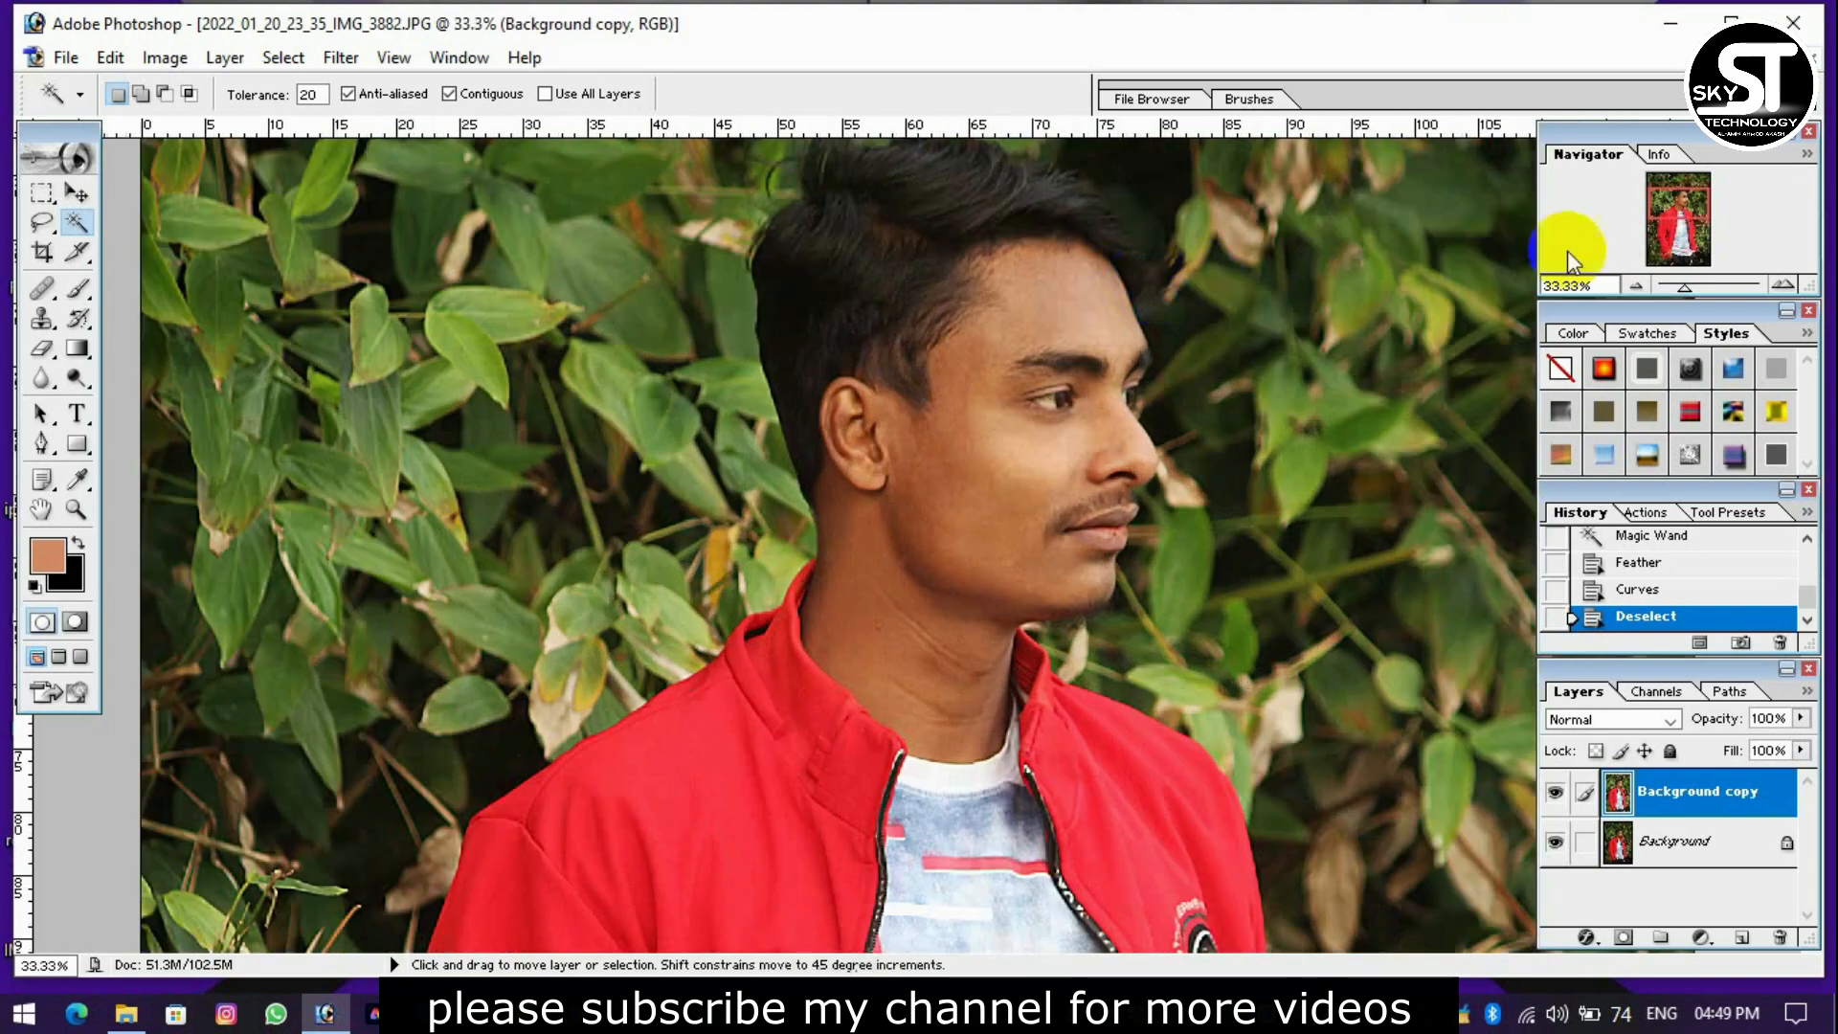
key("ctrl+plus")
left_click_drag(1672, 212, 1687, 208)
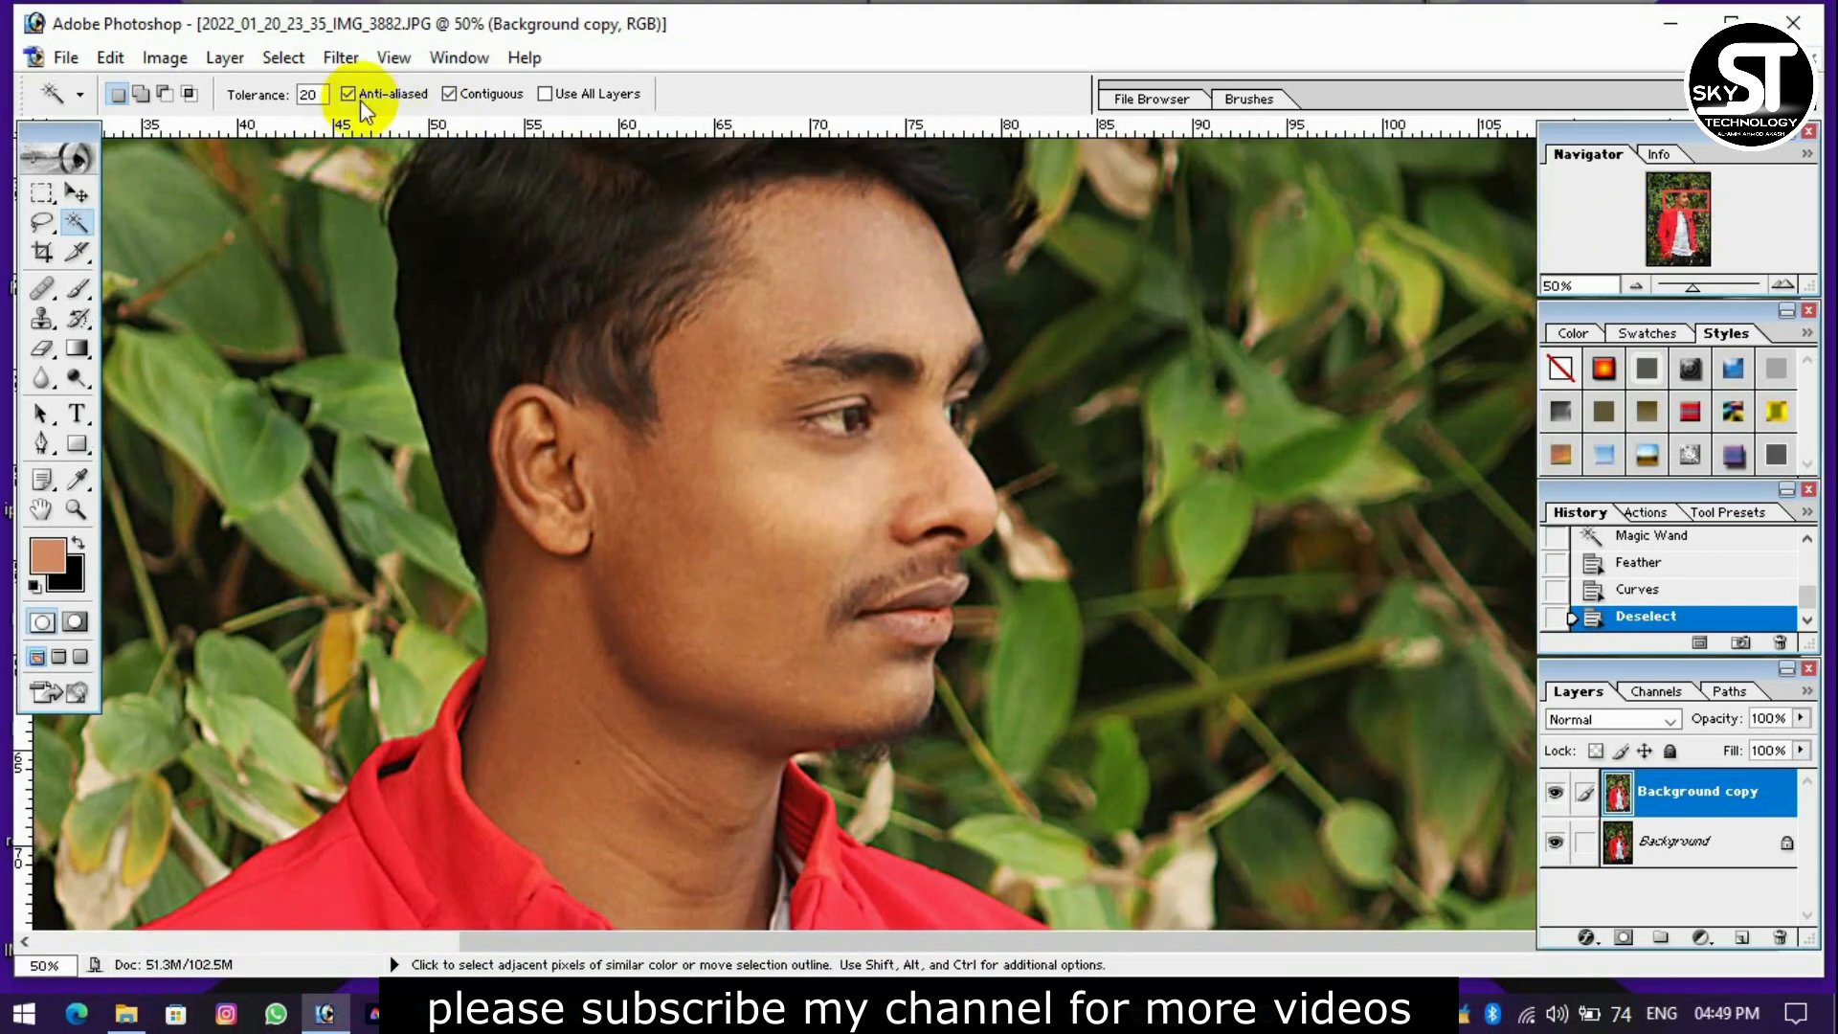
left_click(164, 58)
mouse_move(230, 123)
left_click(492, 300)
left_click_drag(1207, 405, 1251, 406)
left_click_drag(1207, 335, 1183, 337)
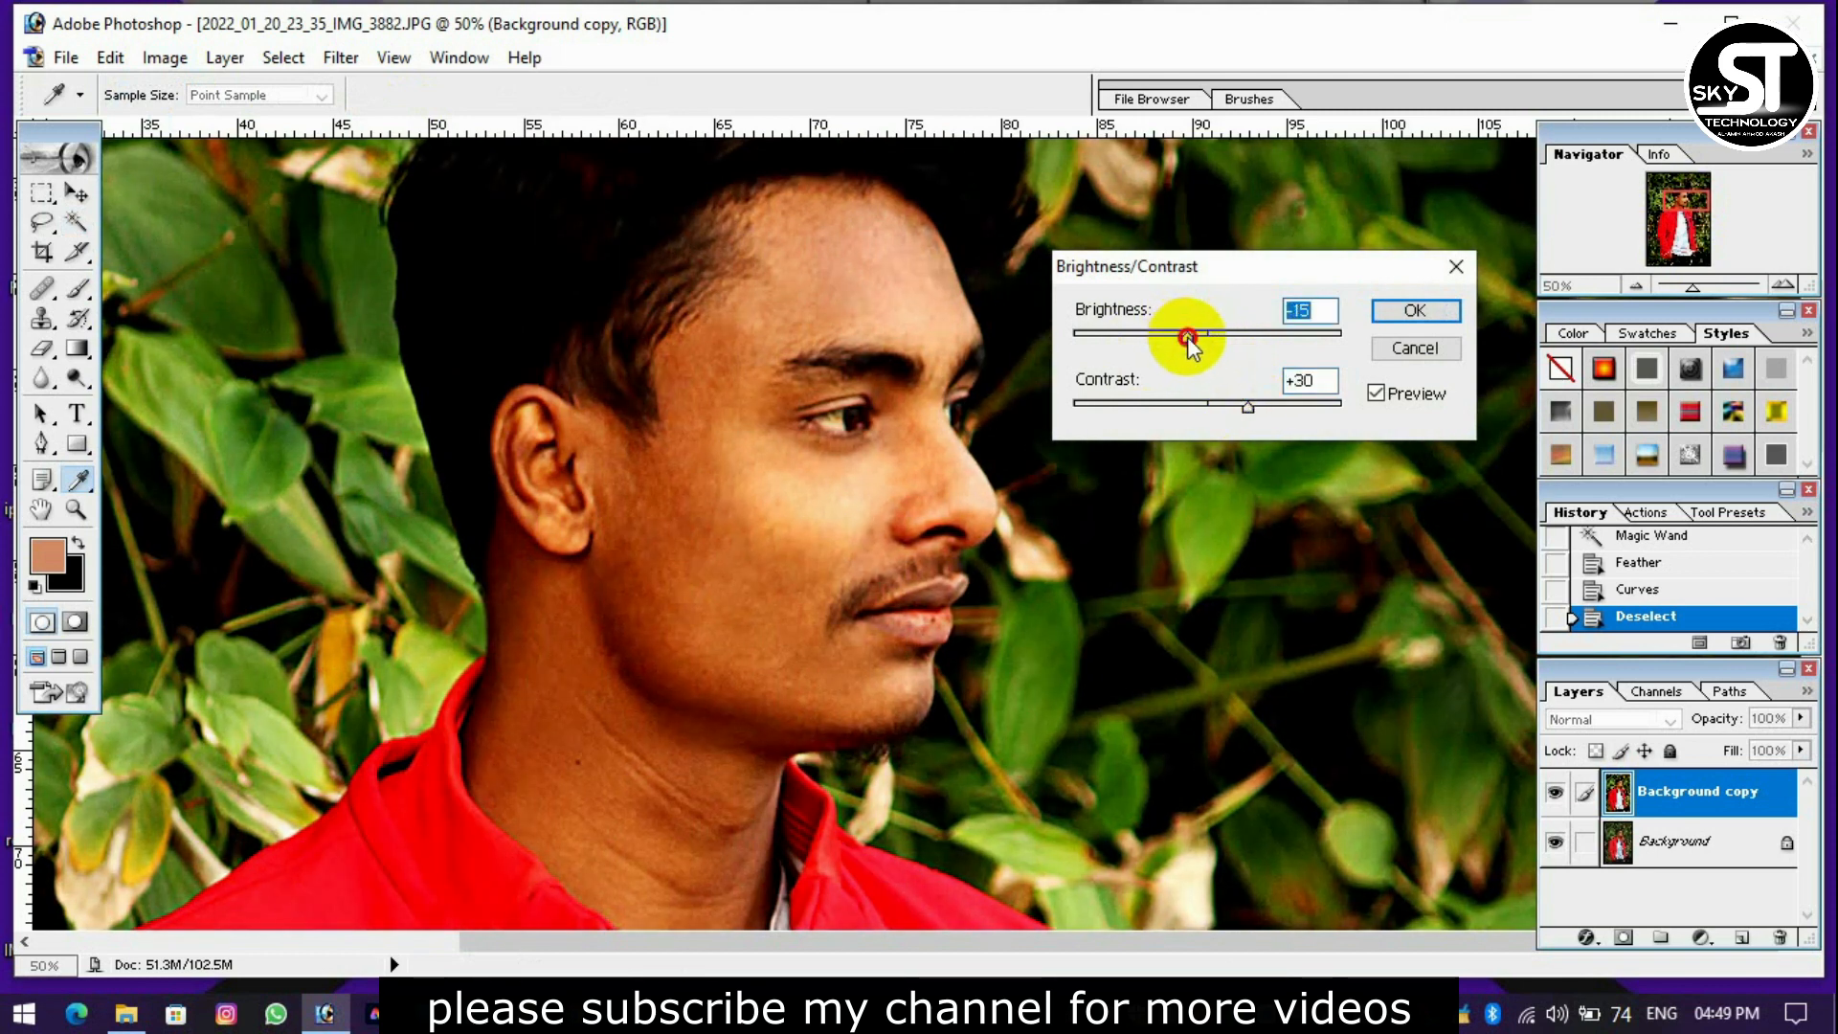
key("Return")
Lighten the whole layer with another Curves adjustment that raises the darker midtones.
key("w")
key("ctrl+m")
left_click_drag(1505, 358, 1504, 331)
key("Return")
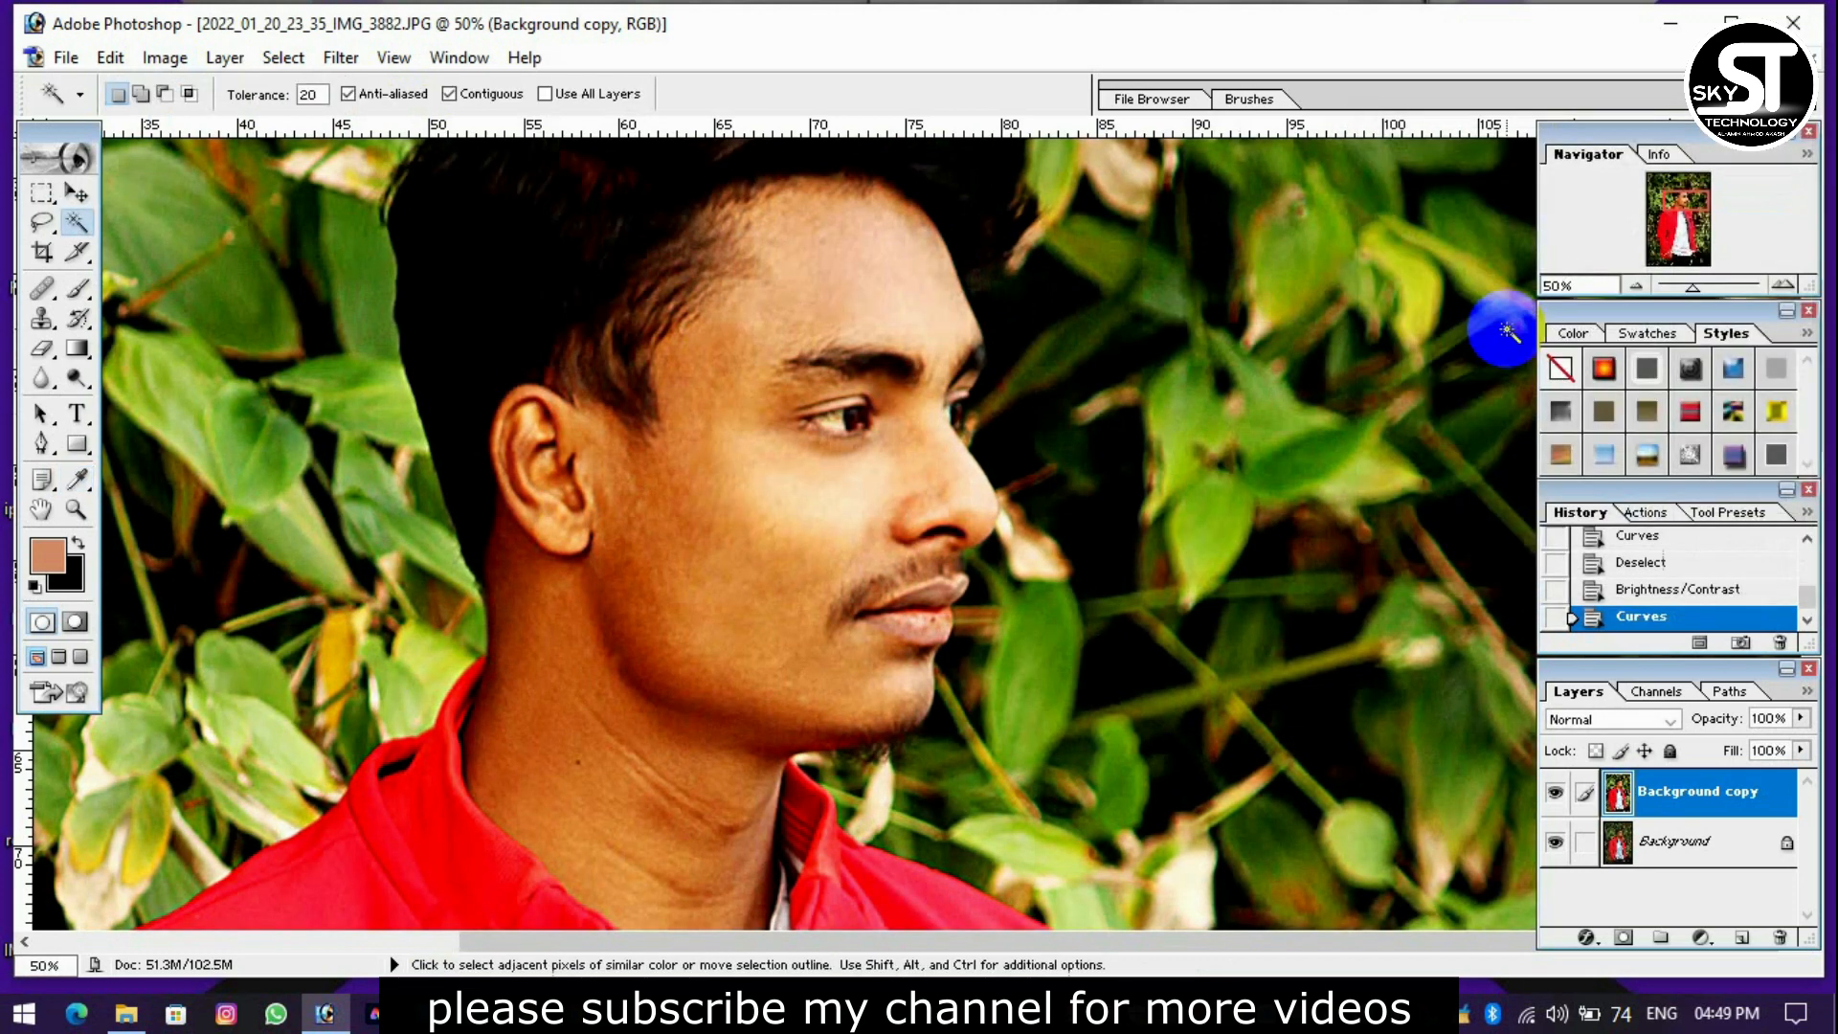
Shift the layer's midtones toward cyan with Color Balance, setting the magenta-green level to -8 and the yellow-blue level to +24.
key("ctrl+b")
left_click_drag(1314, 241, 1375, 311)
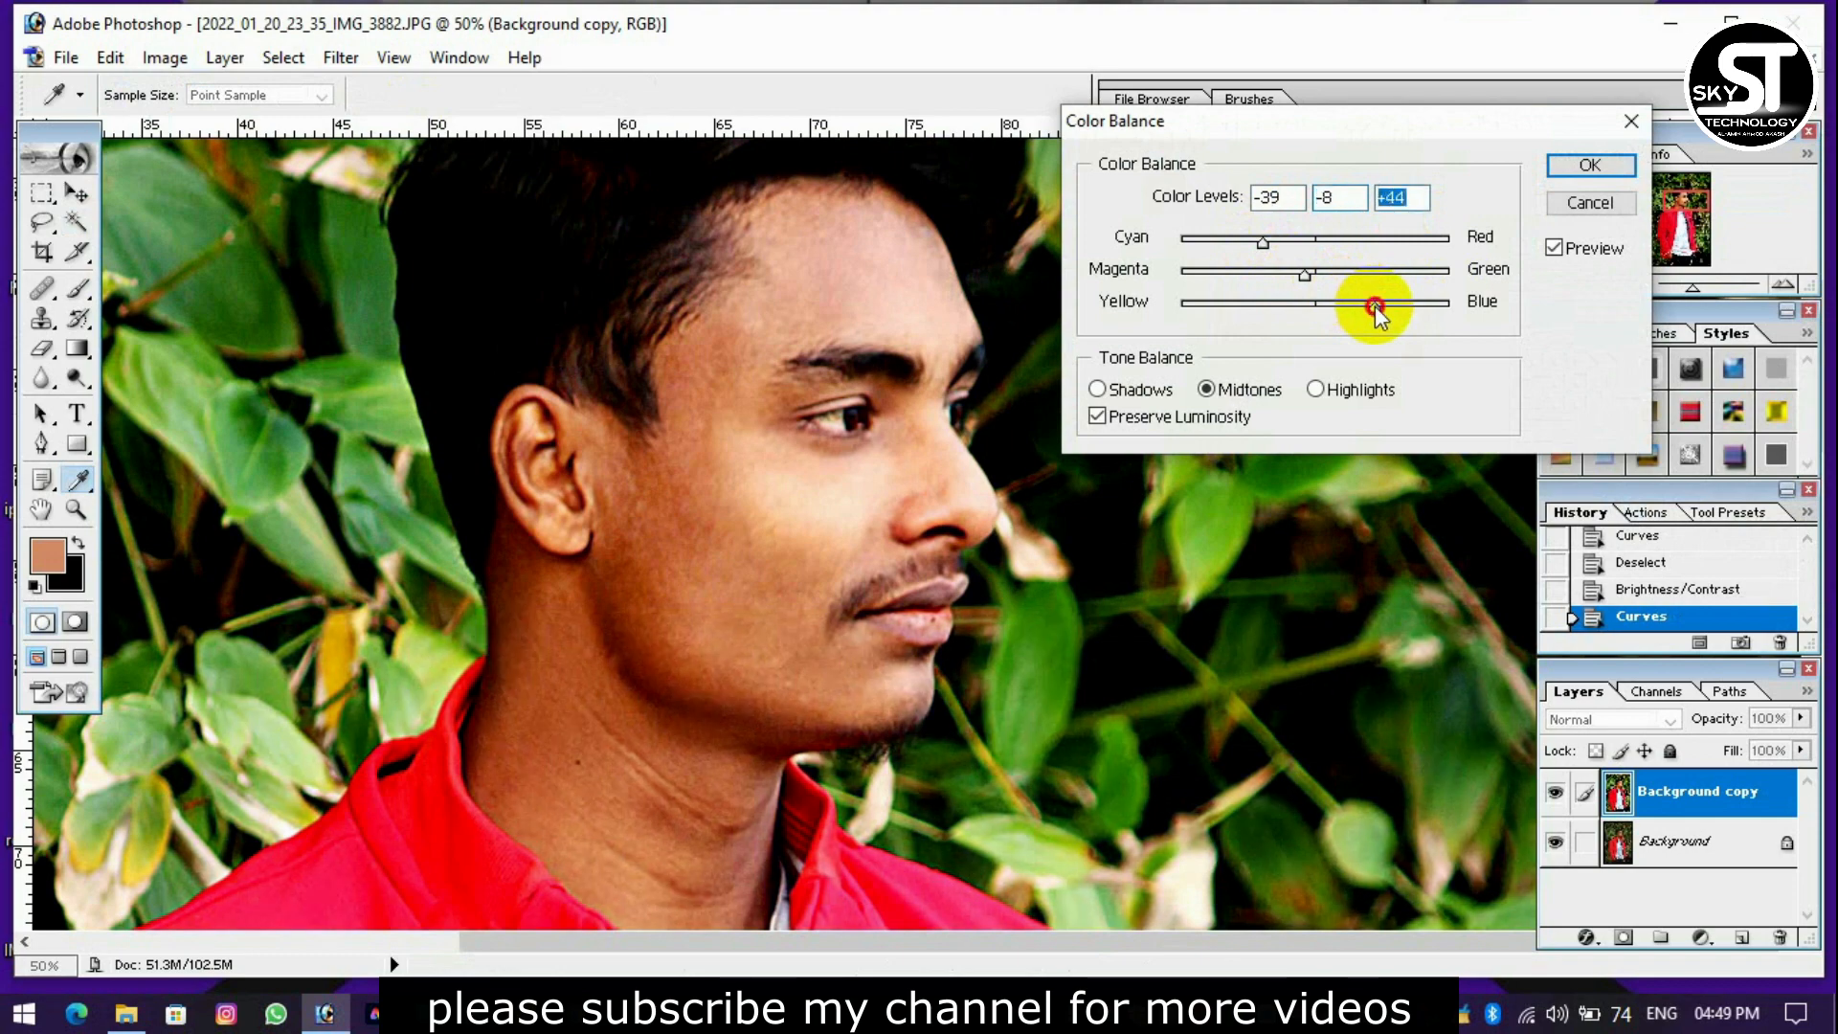
left_click_drag(1255, 250, 1208, 246)
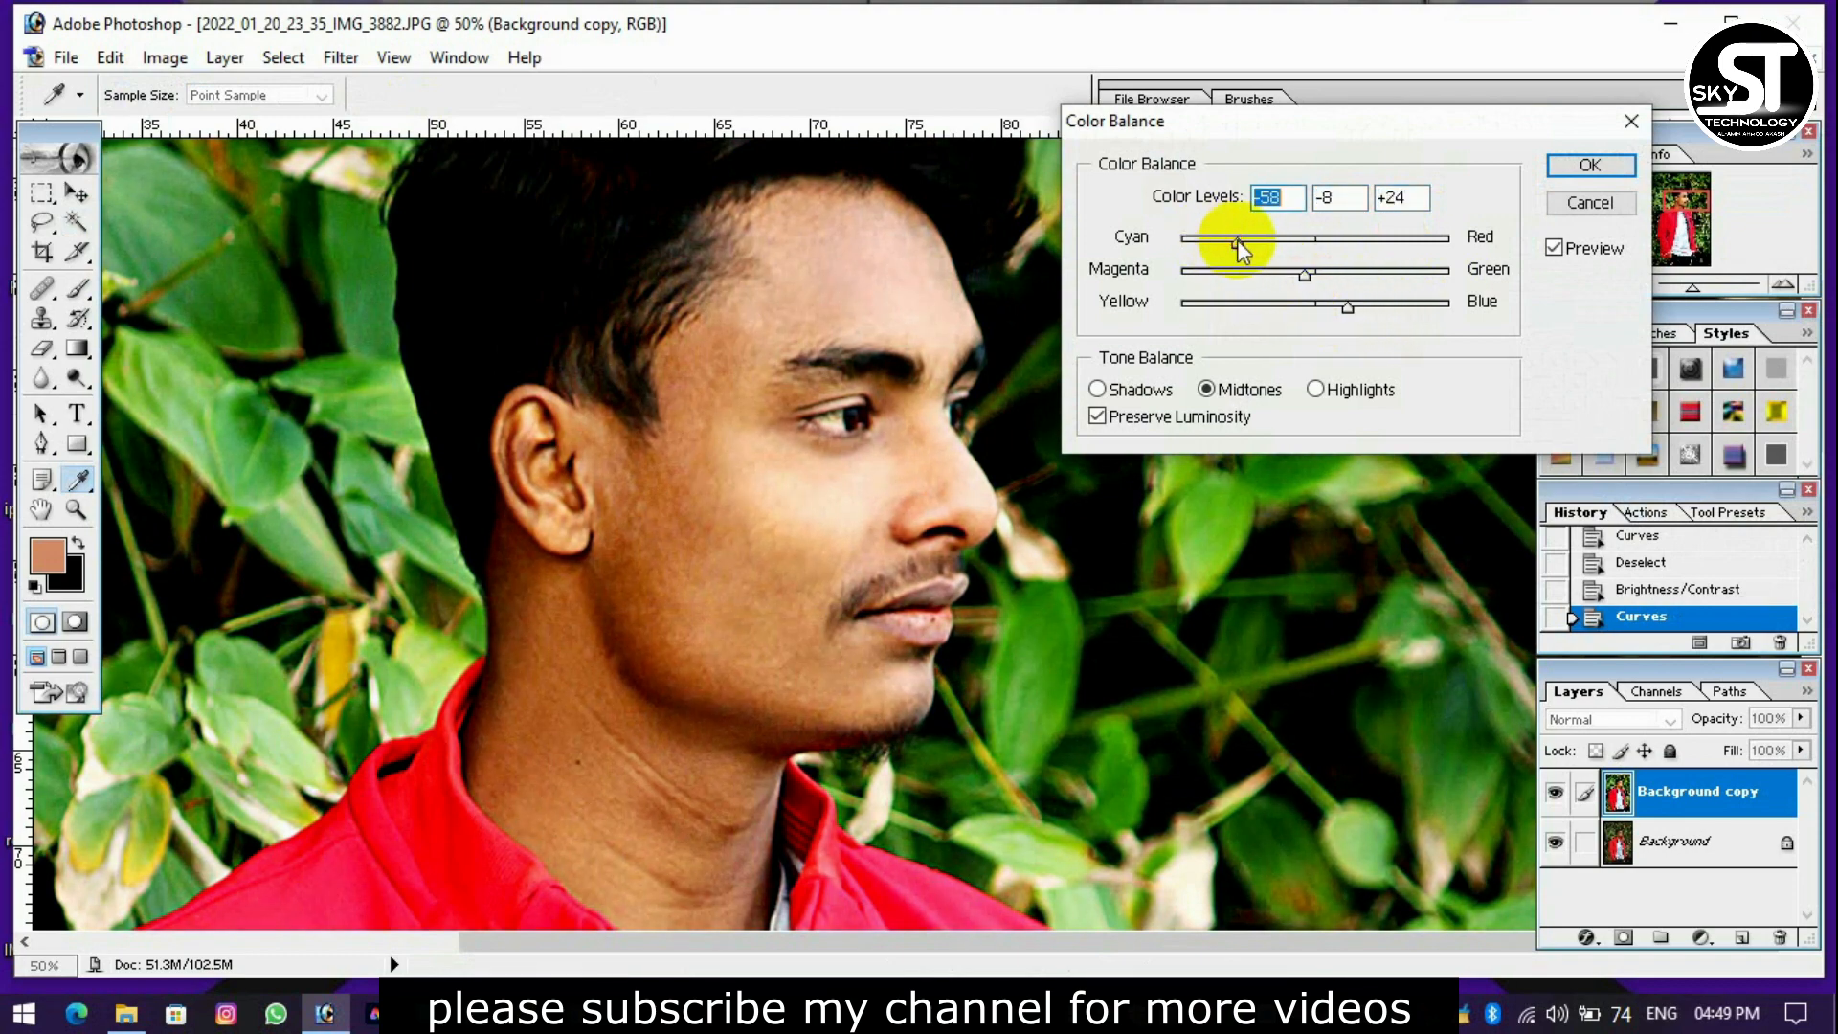
key("Return")
key("w")
scroll(814, 352, "down", 2)
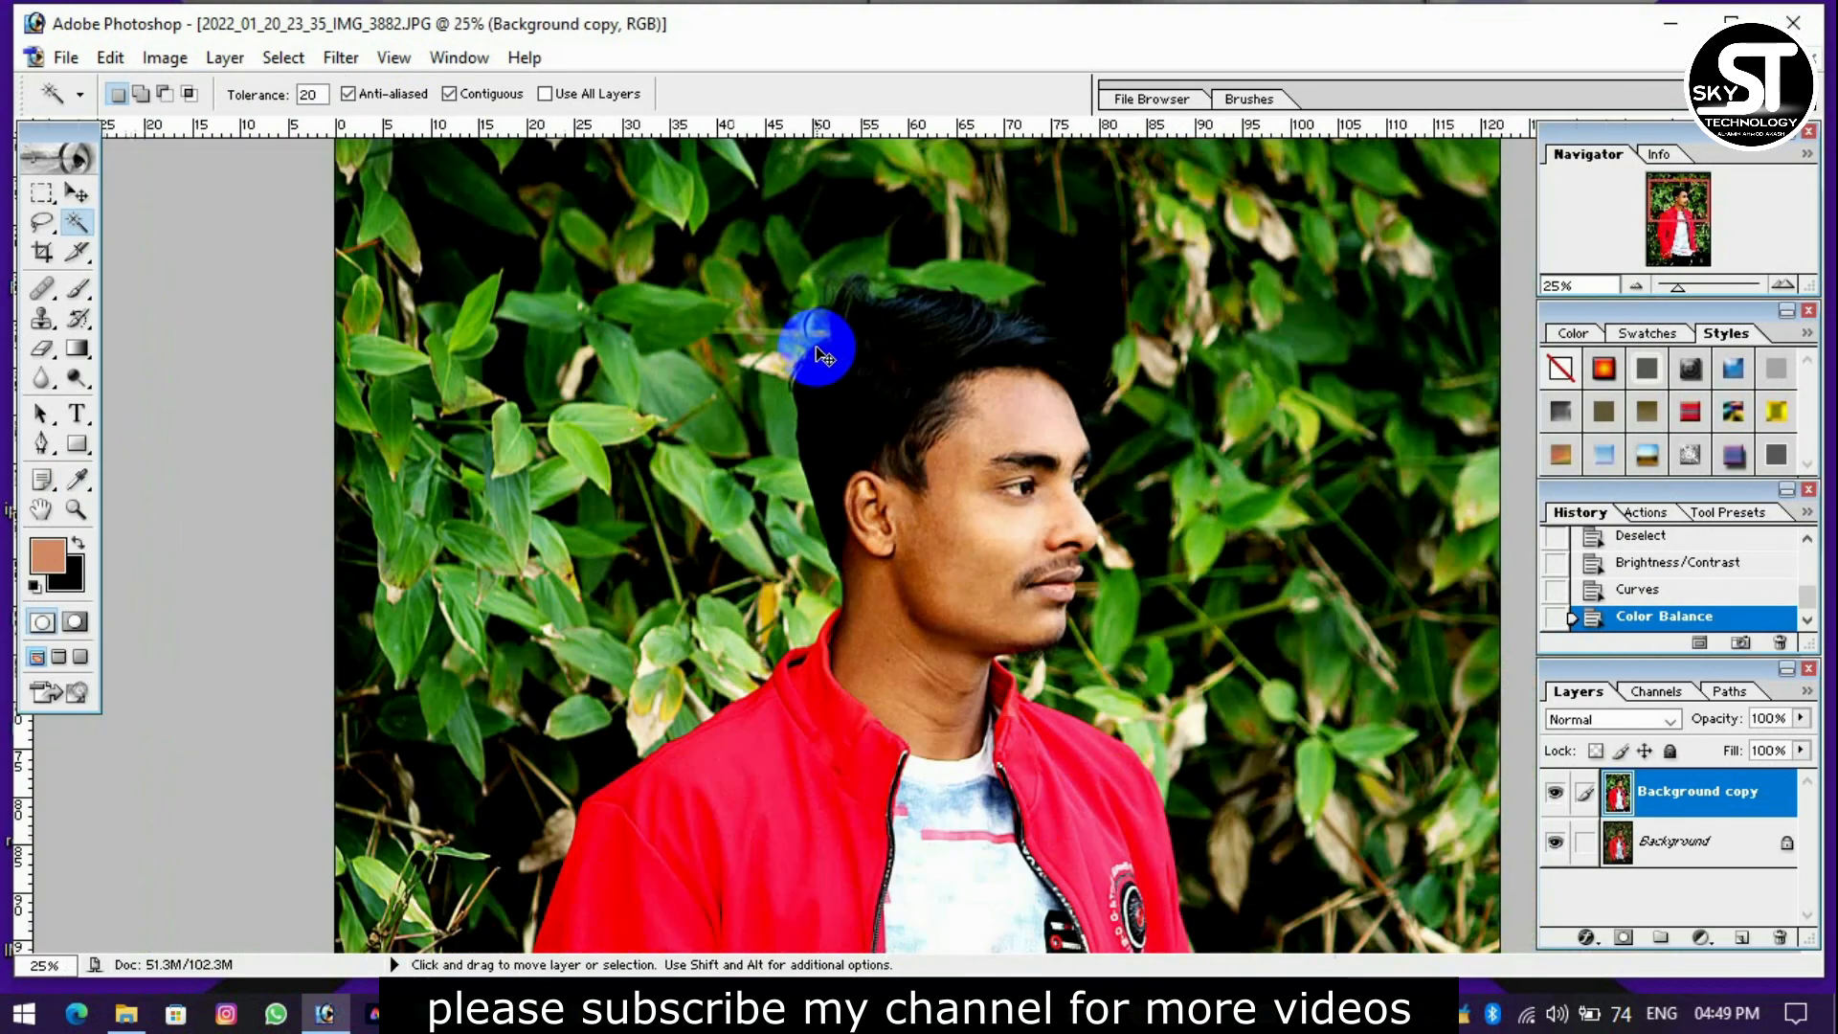
scroll(1078, 343, "up", 2)
scroll(1079, 343, "down", 1)
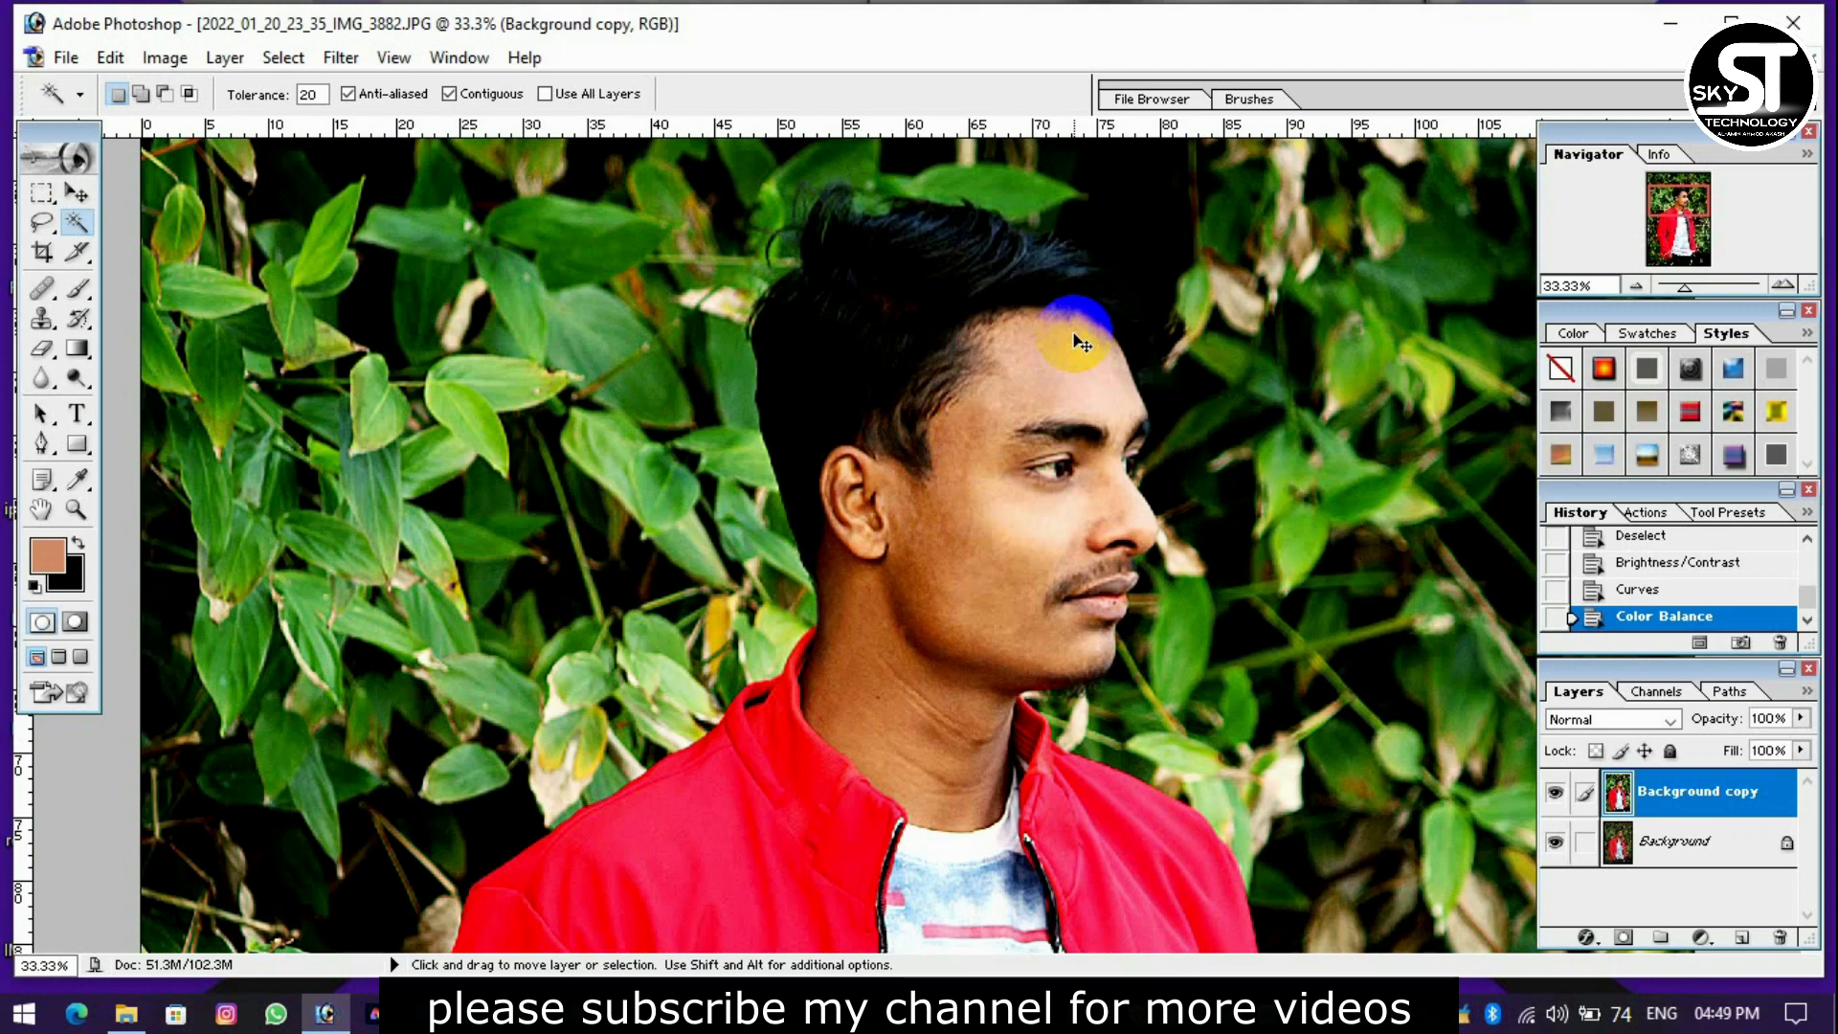
Adjust the black component of two color ranges on the layer with Selective Color, using the Relative method.
left_click(165, 58)
mouse_move(233, 127)
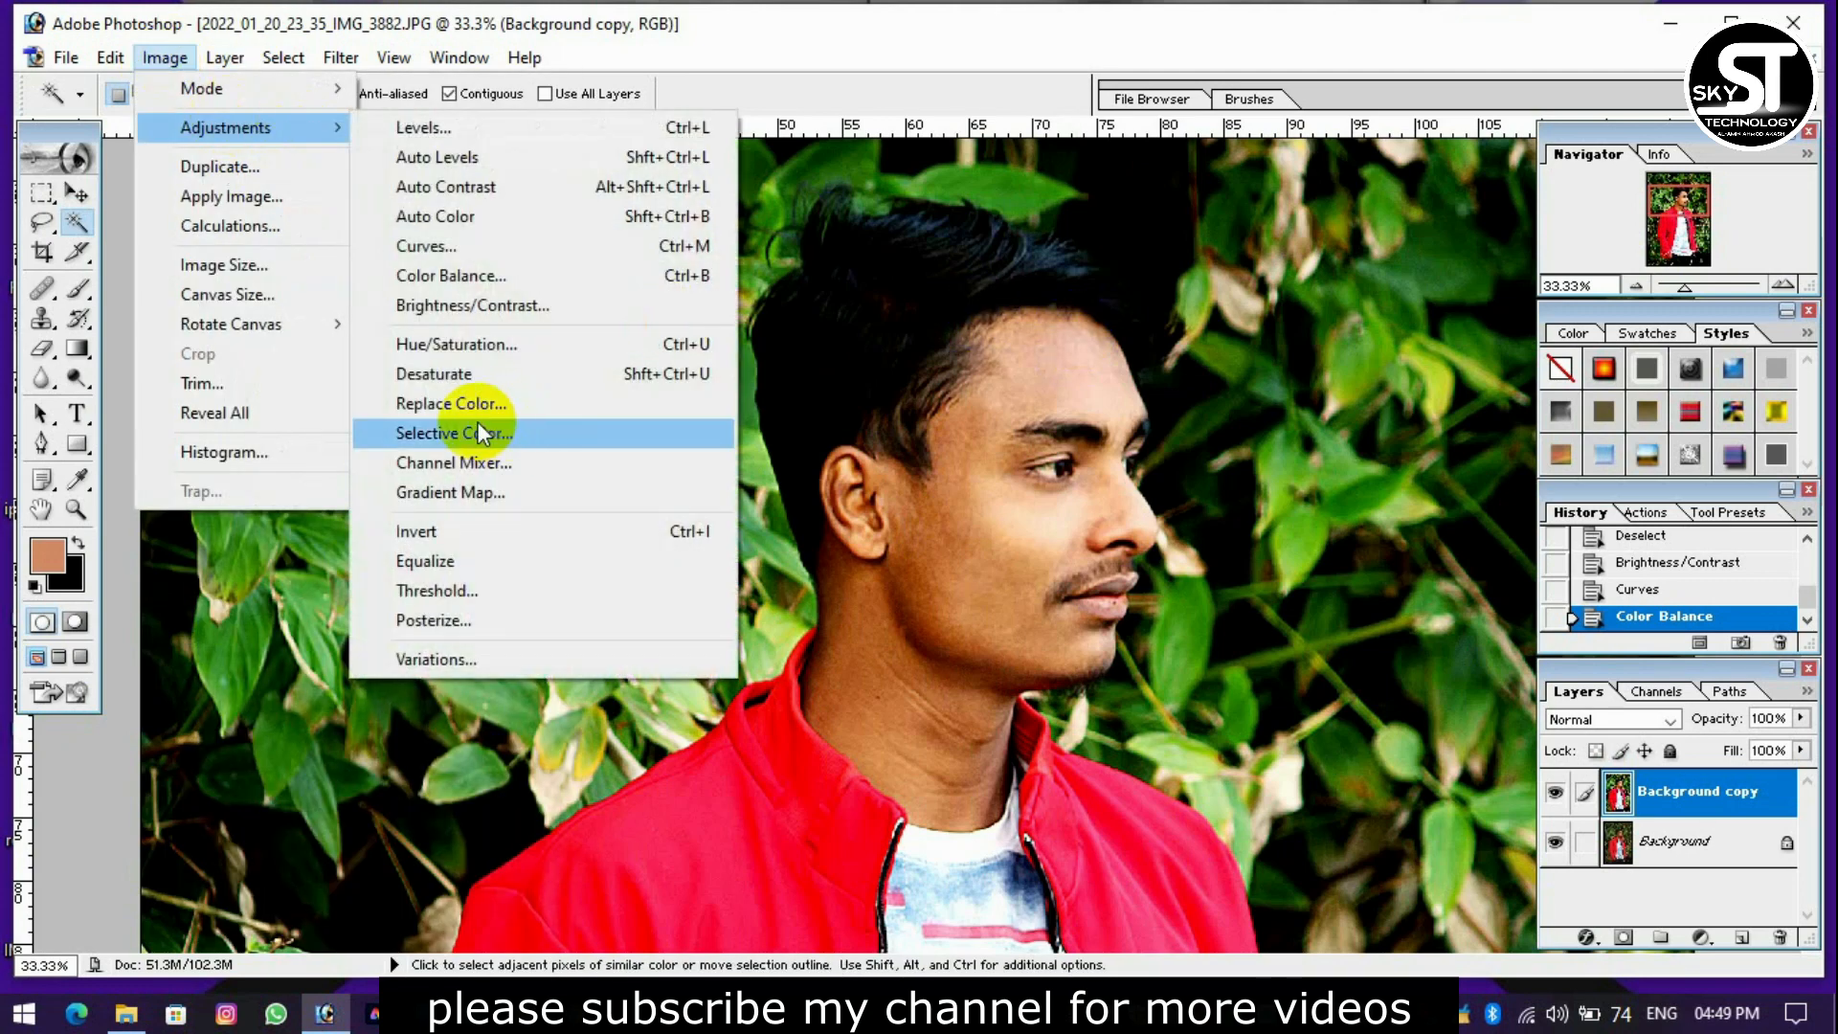
left_click(478, 423)
left_click(1346, 96)
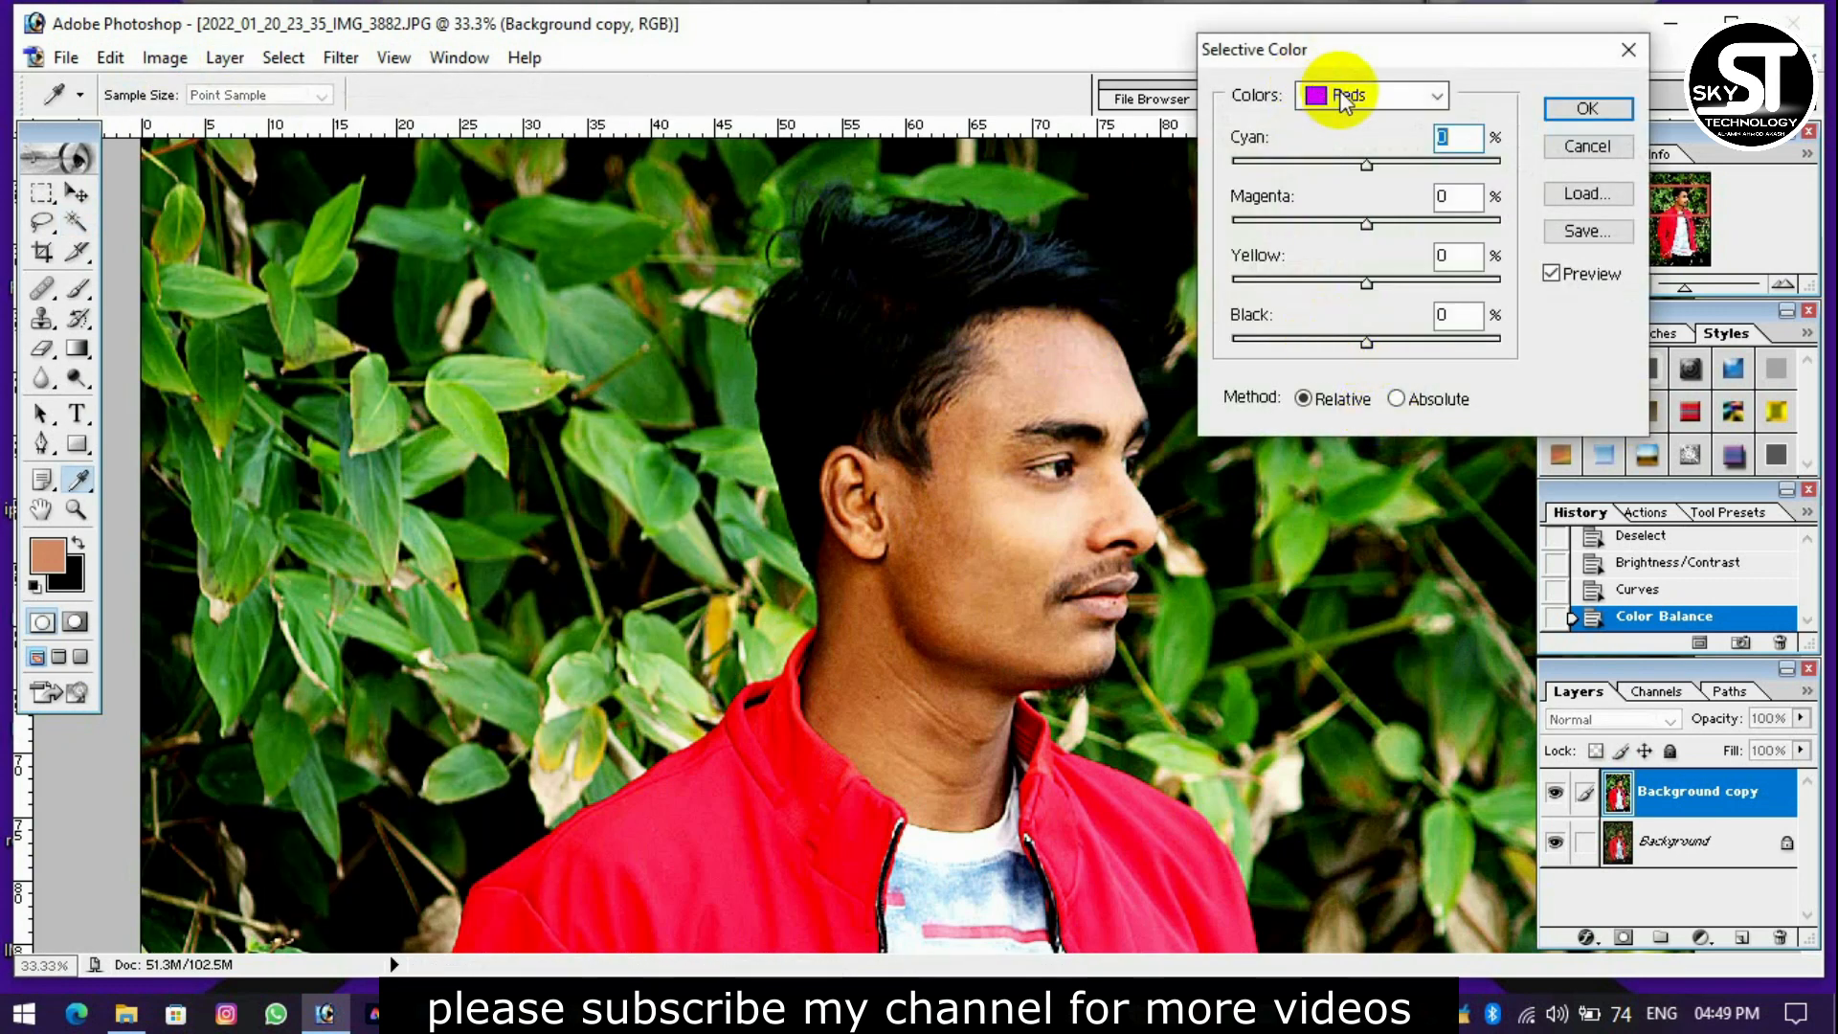
left_click(1346, 100)
left_click_drag(1337, 348, 1420, 341)
left_click(1345, 95)
left_click(1364, 146)
left_click_drag(1338, 346, 1260, 337)
key("Return")
key("ctrl+minus")
key("ctrl+minus")
key("ctrl+minus")
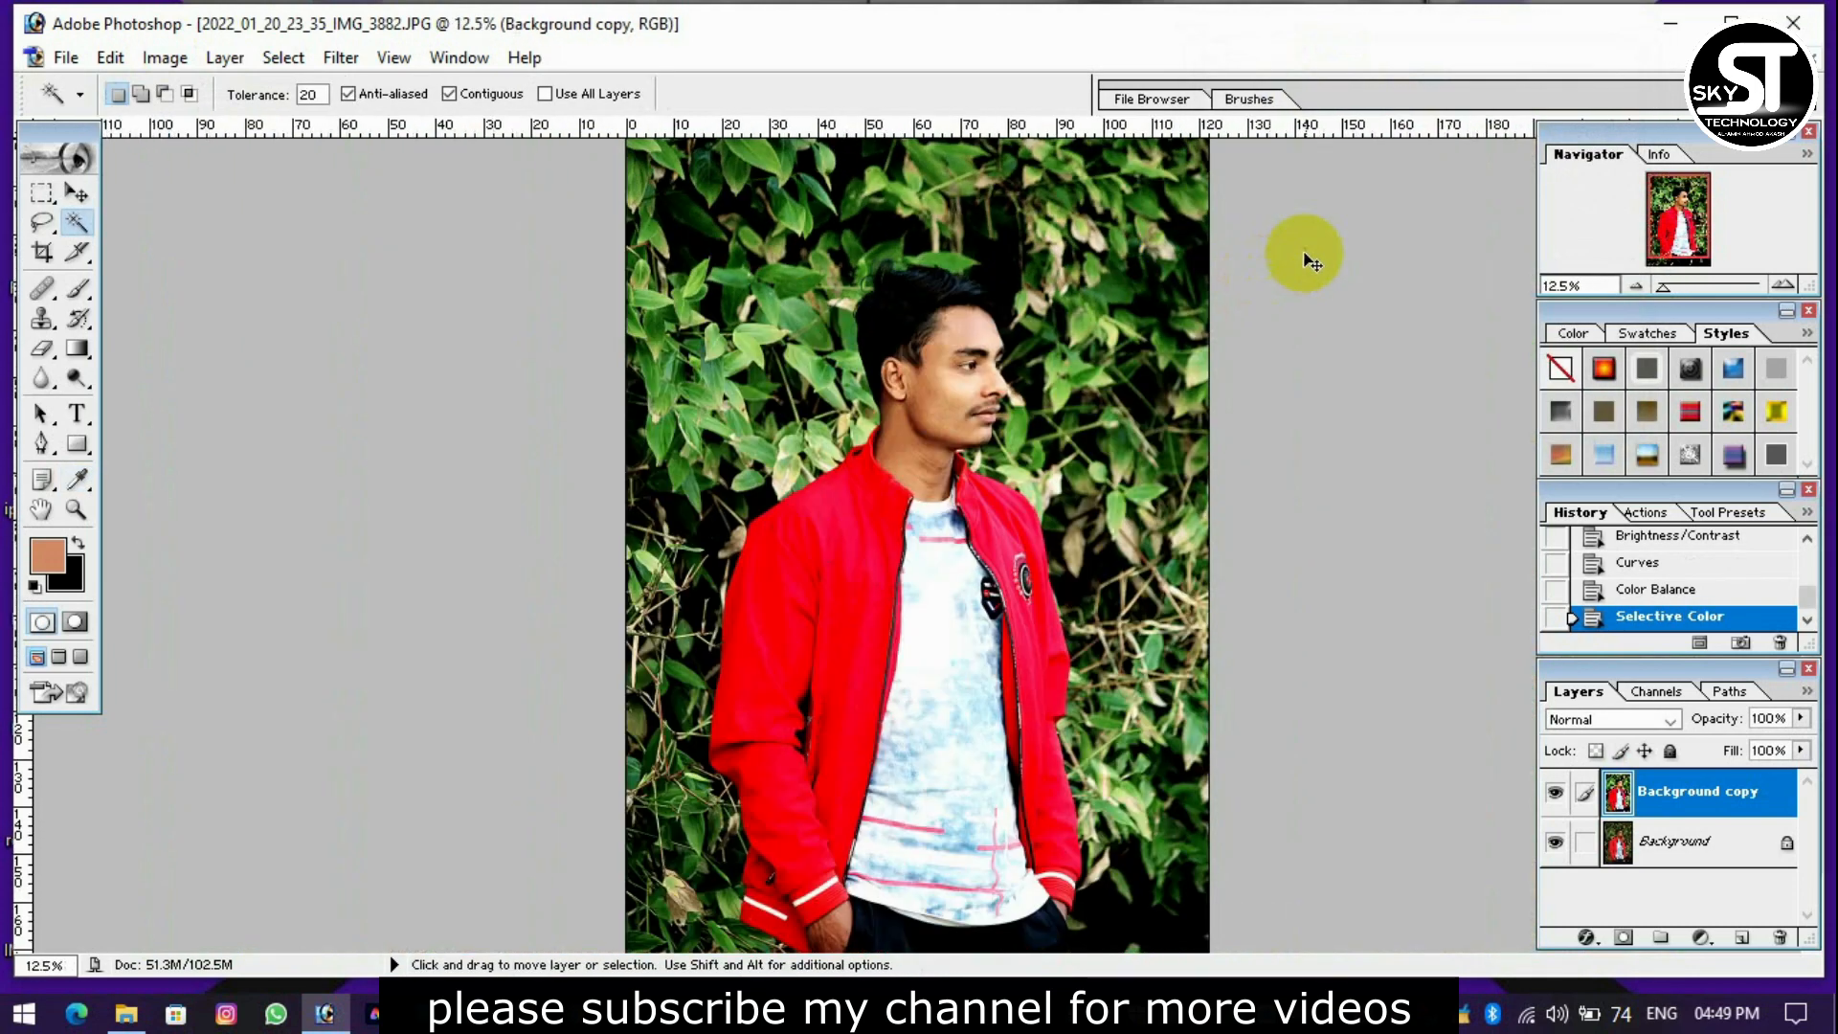
In the Channel Mixer's Red output channel, set the Red source to +102% and the Green source to -2%.
key("ctrl+plus")
key("ctrl+plus")
key("ctrl+plus")
mouse_move(1678, 220)
left_mouse_down()
mouse_move(1692, 189)
mouse_move(1689, 206)
left_mouse_up()
key("ctrl+plus")
key("ctrl+minus")
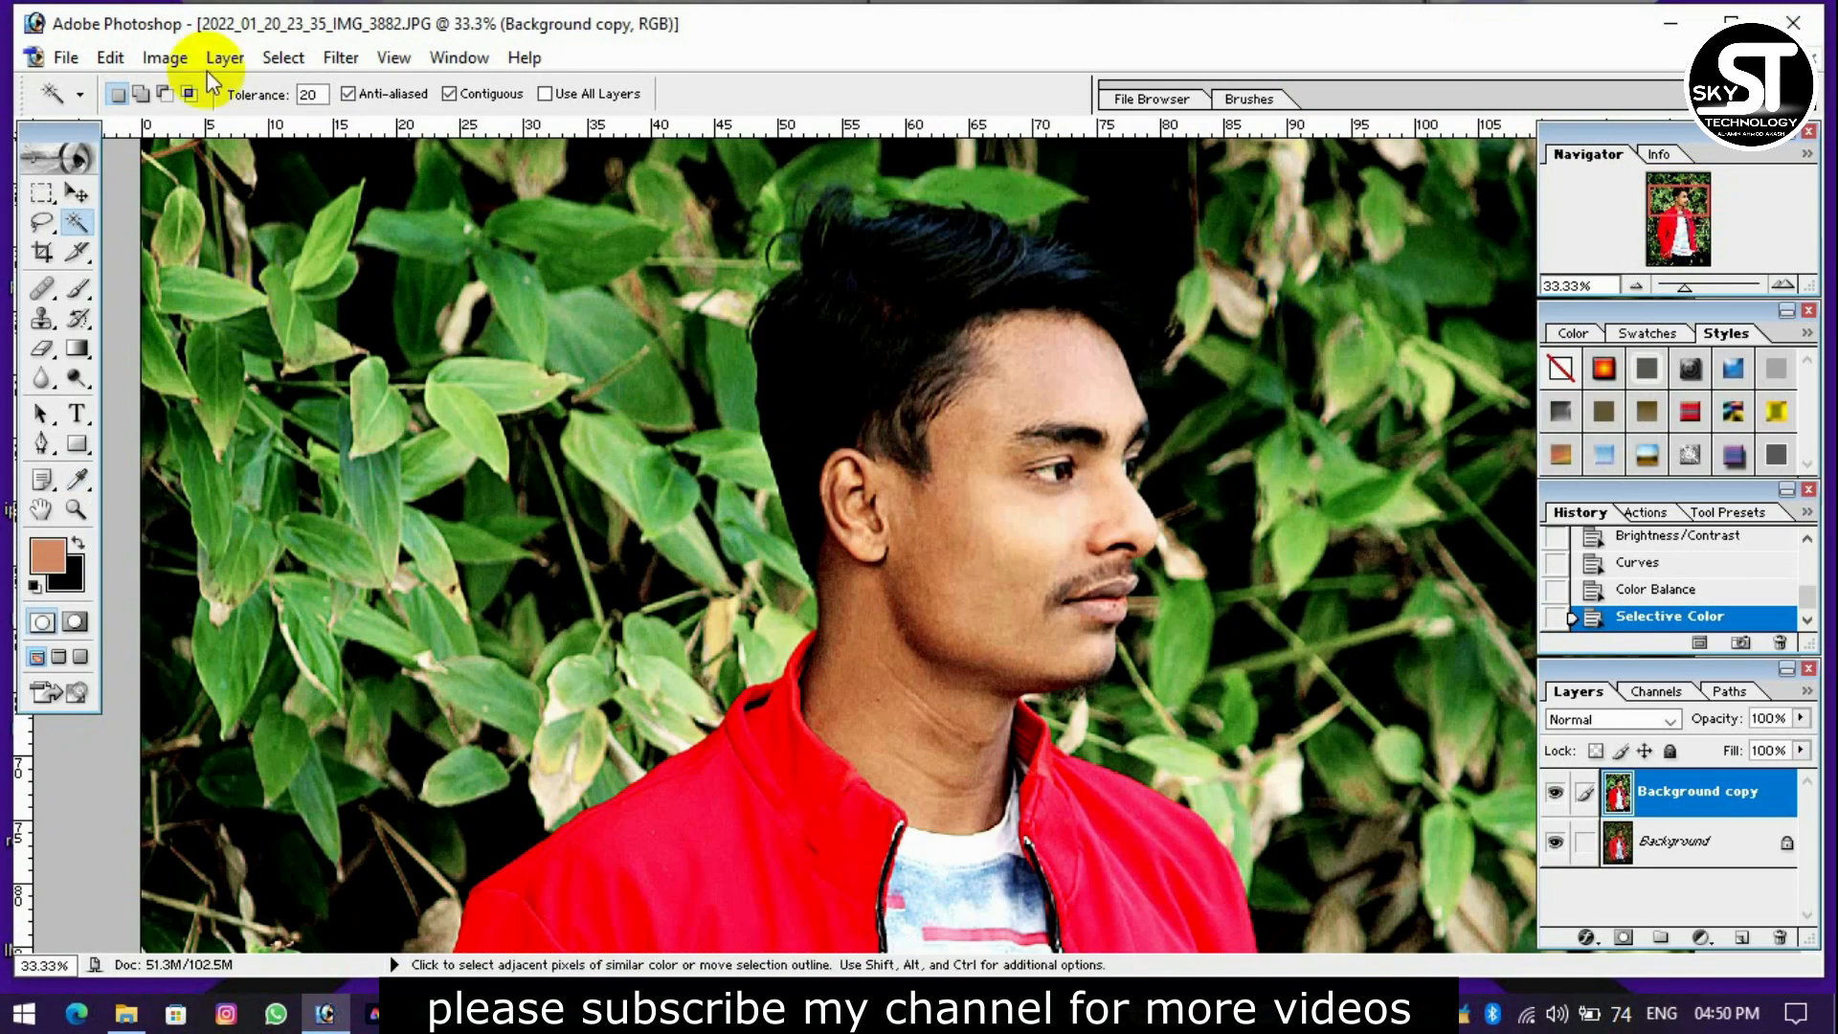
left_click(167, 58)
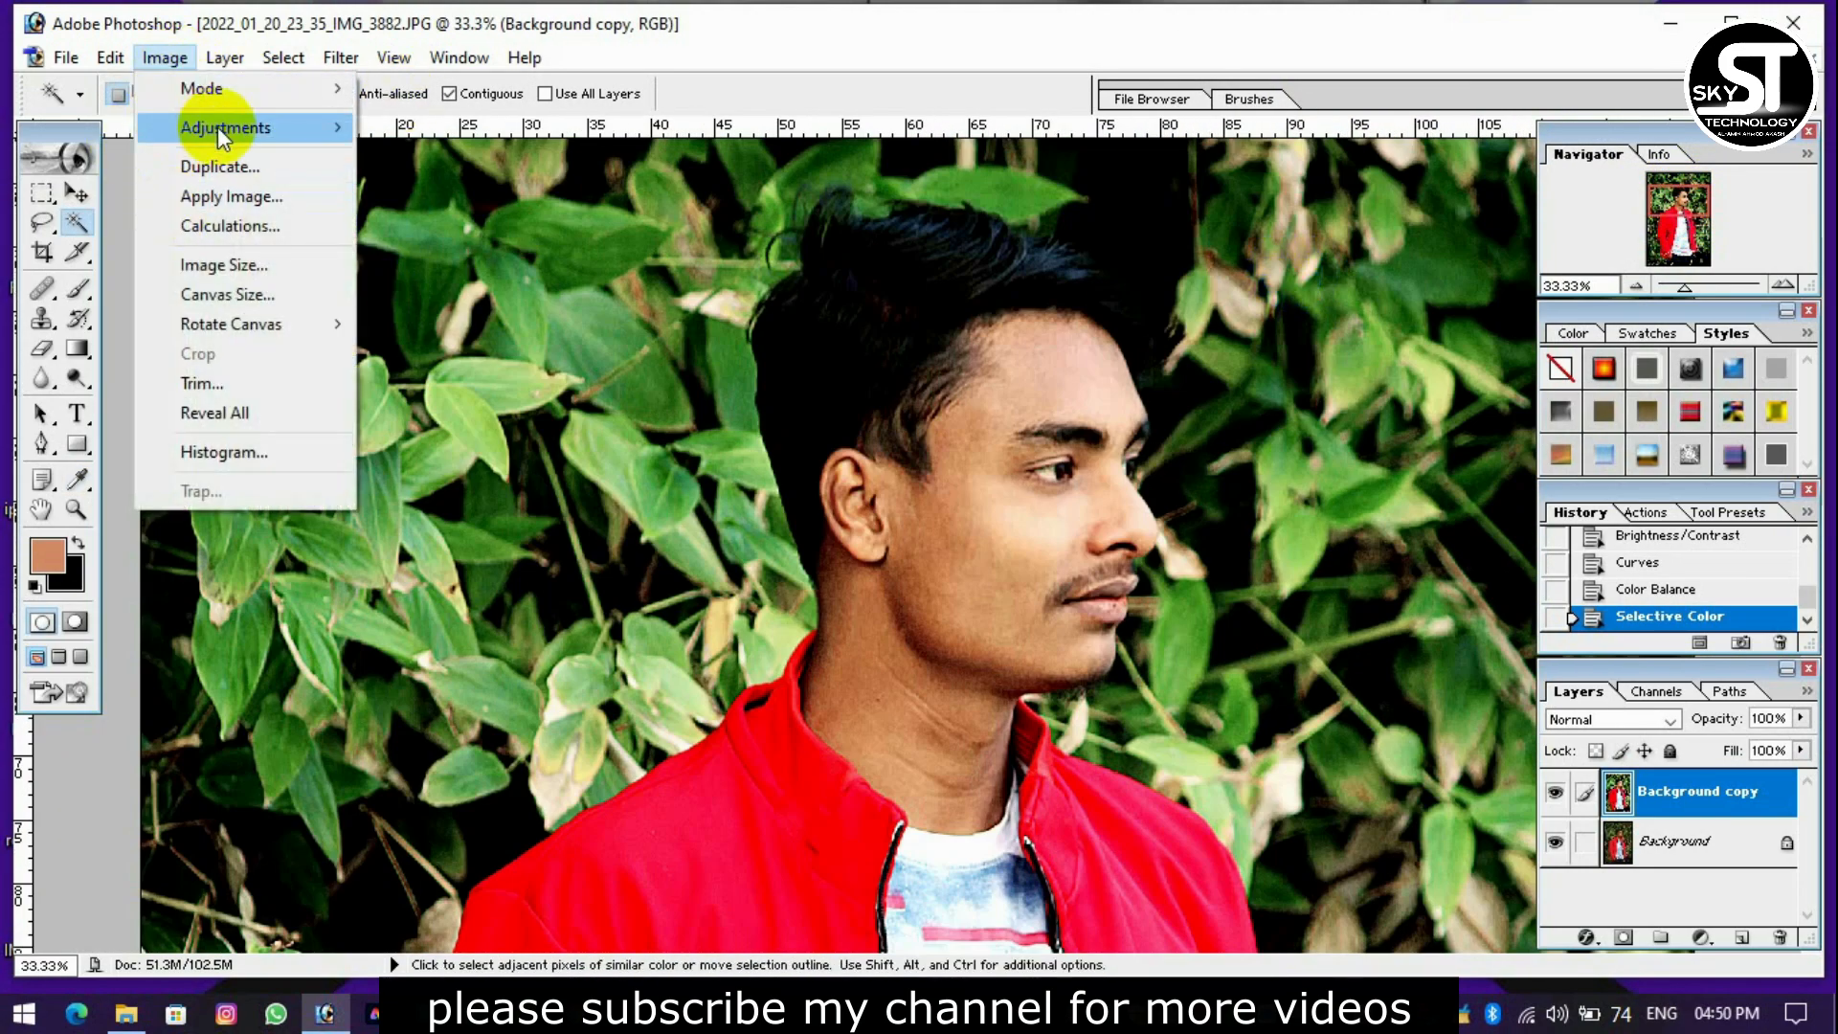
mouse_move(222, 134)
left_click(451, 463)
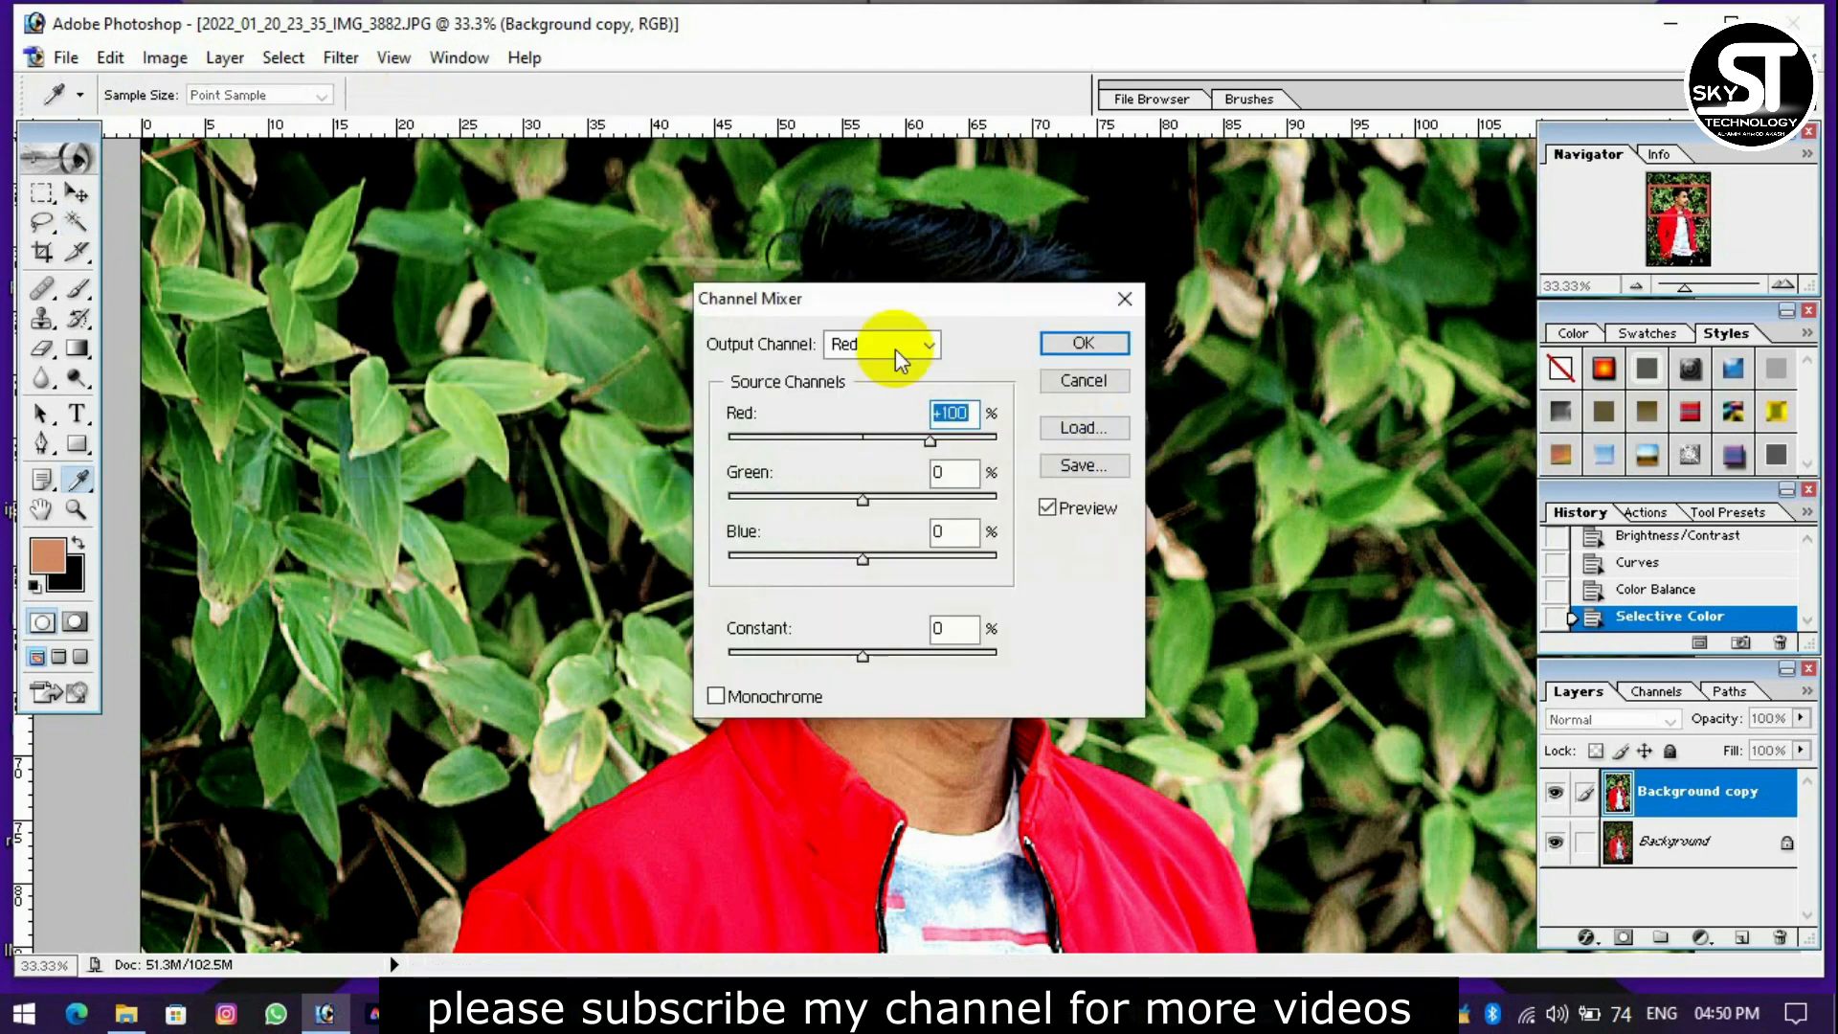
left_click_drag(907, 308, 1331, 254)
left_click(1222, 387)
left_click_drag(1268, 390, 1371, 388)
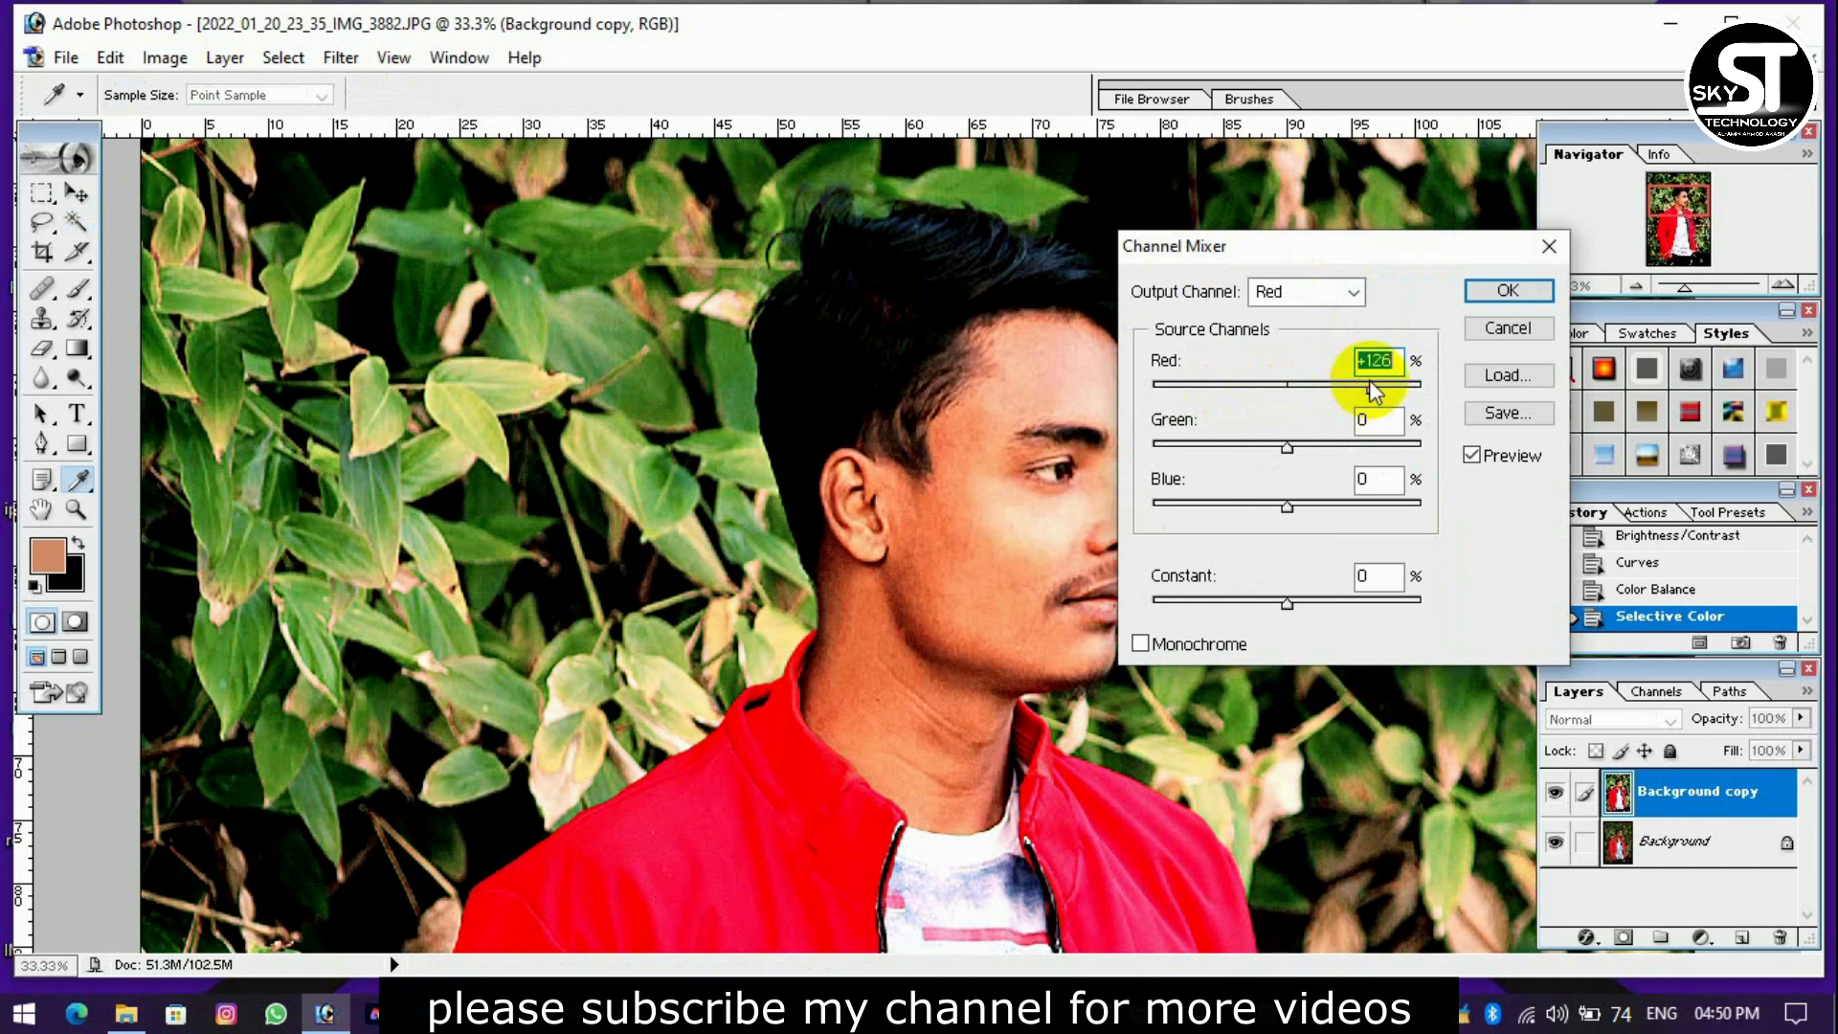
left_click(1326, 442)
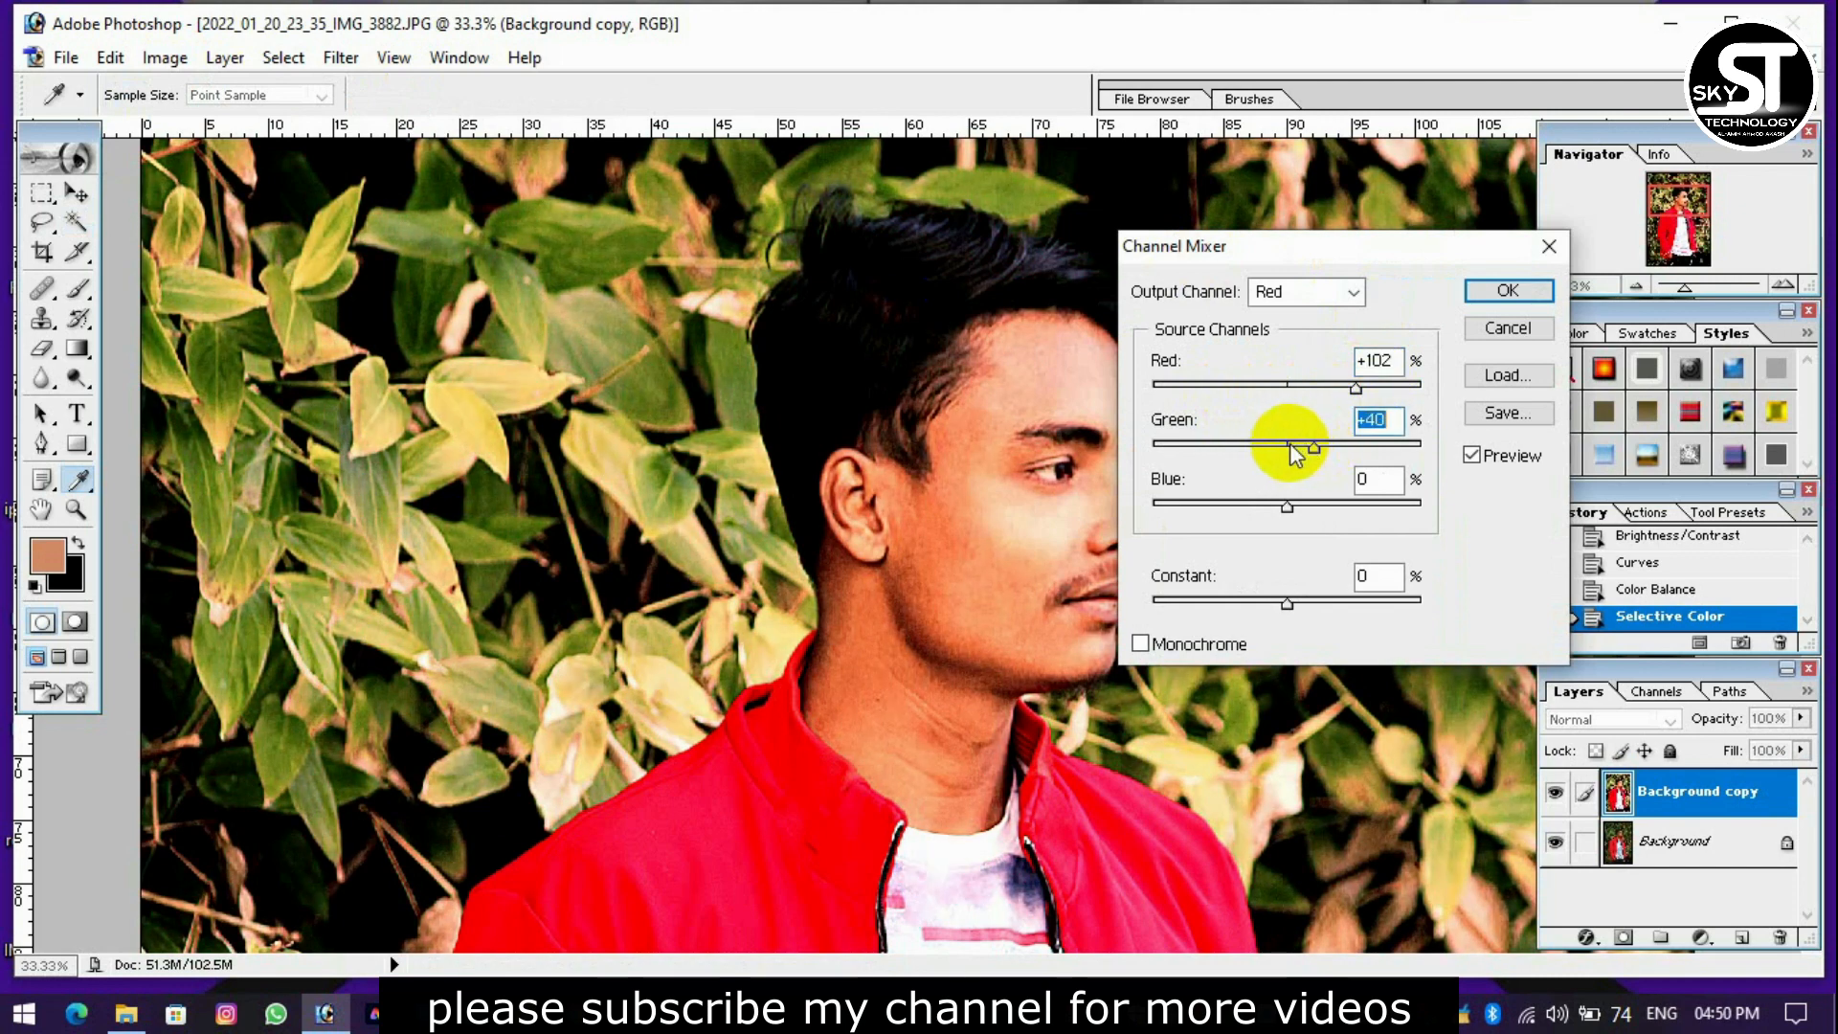
left_click_drag(1291, 446, 1278, 445)
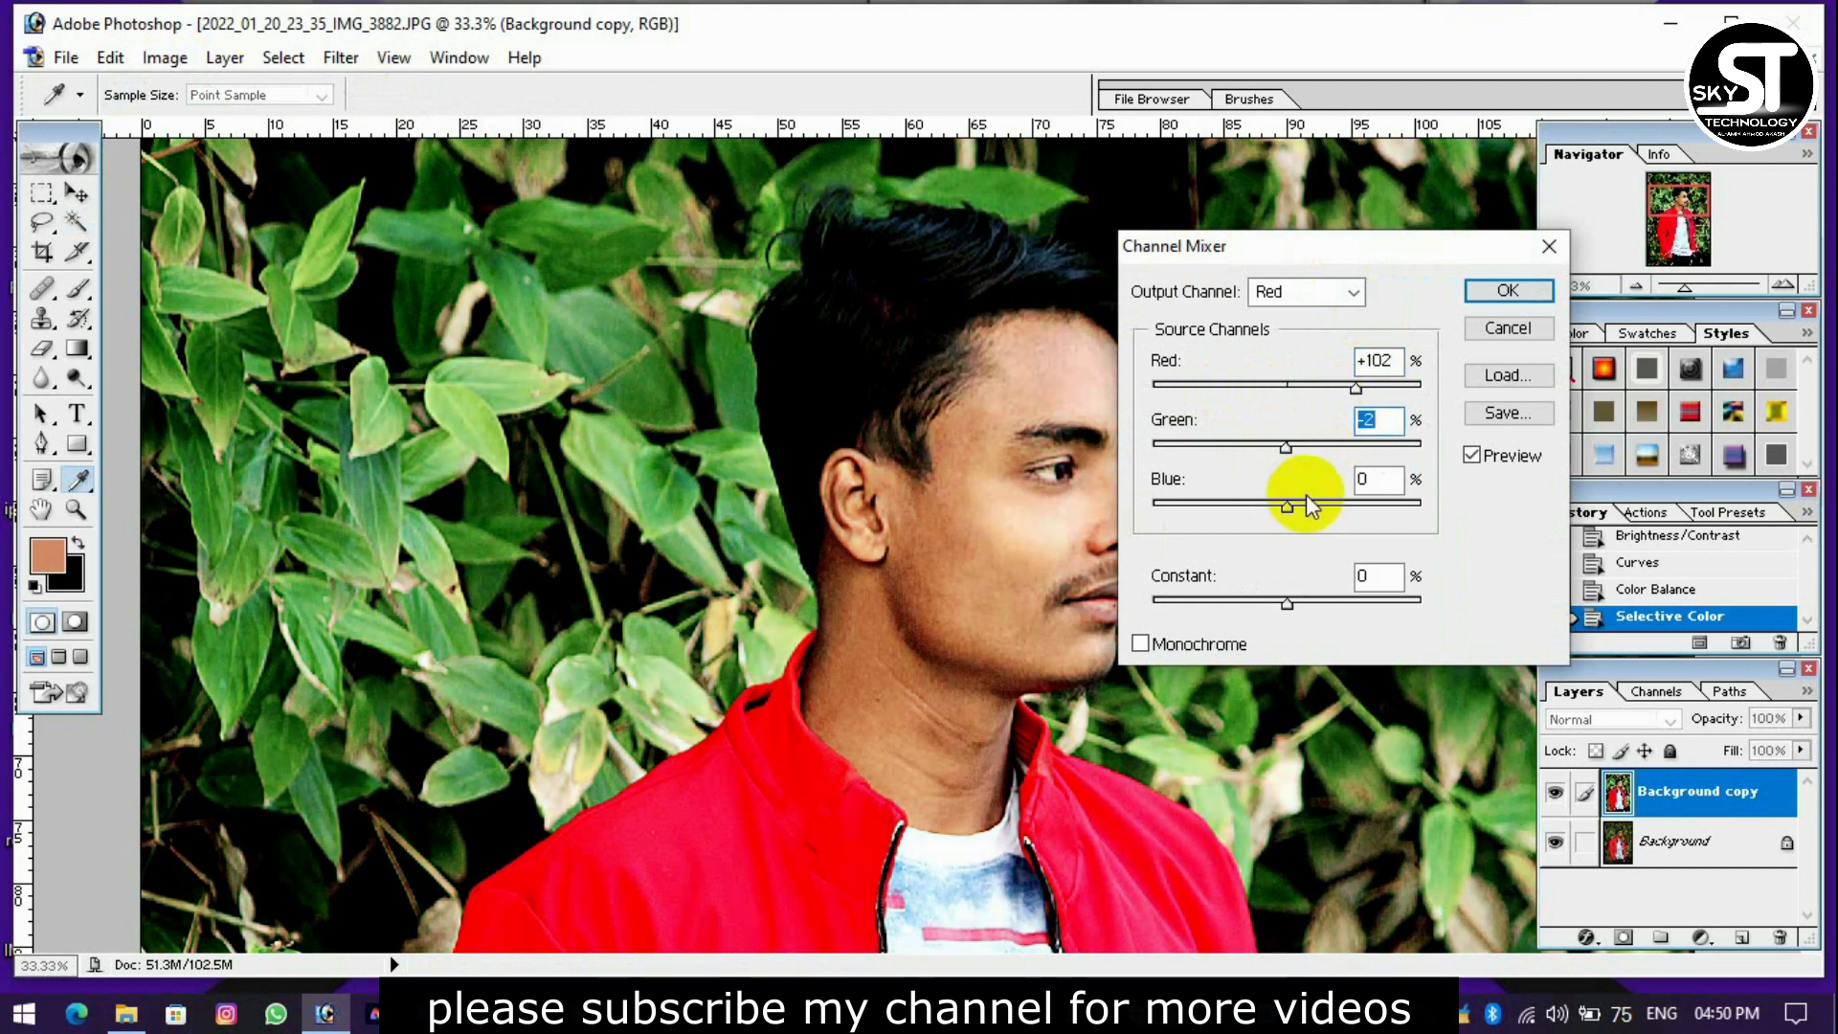
Set the Channel Mixer's Blue source to +4% and its Constant to -2%, and apply the adjustment.
left_click(1286, 503)
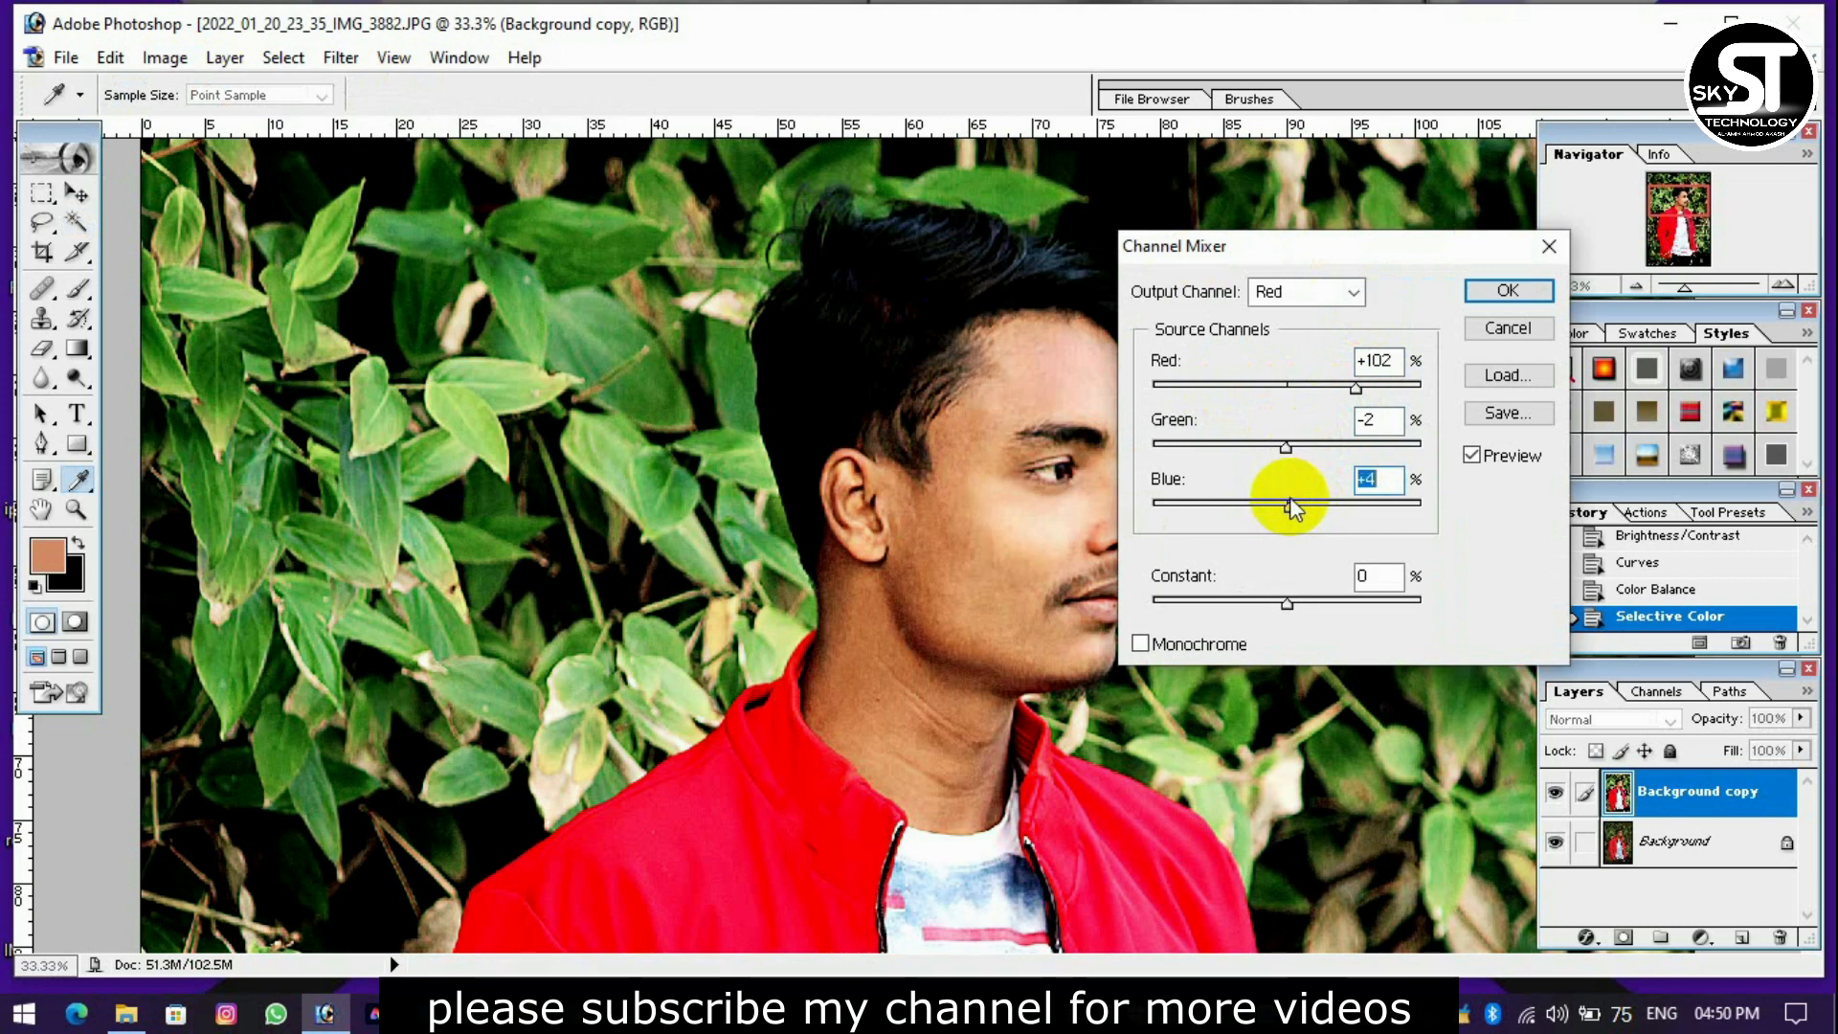
left_click_drag(1312, 605, 1280, 605)
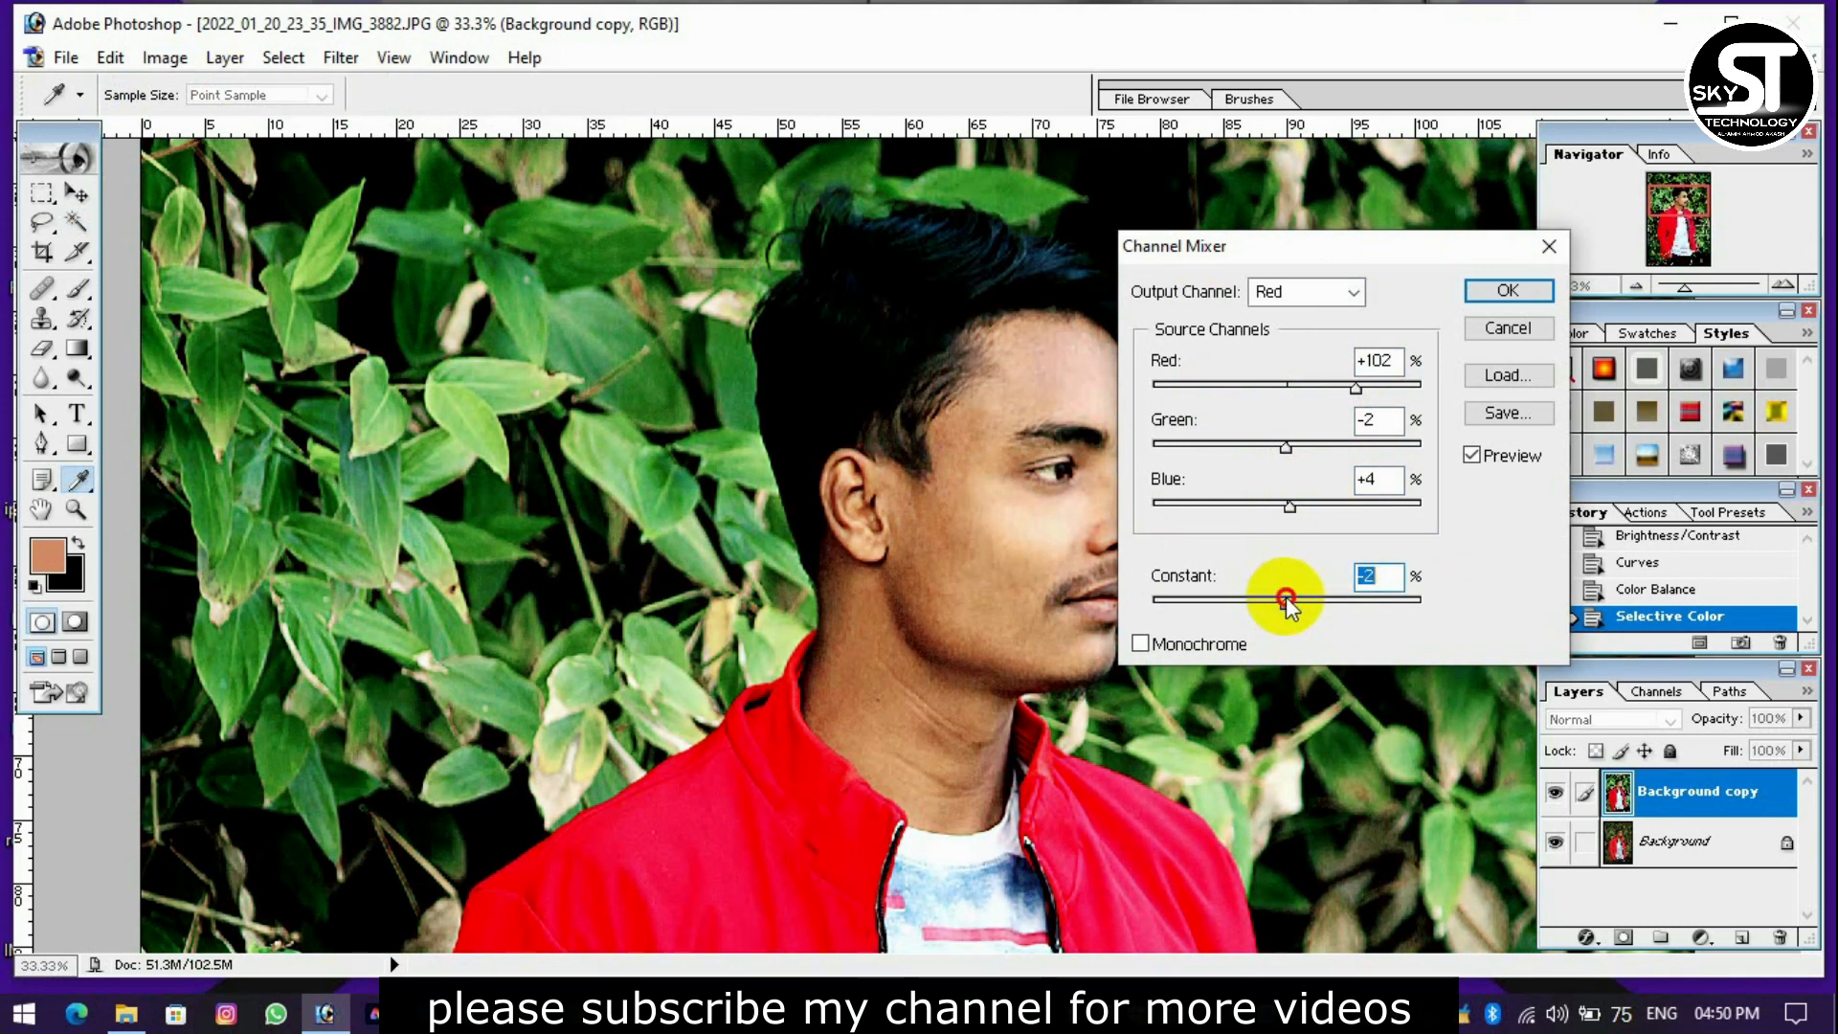
key("Return")
key("ctrl+minus")
key("ctrl+minus")
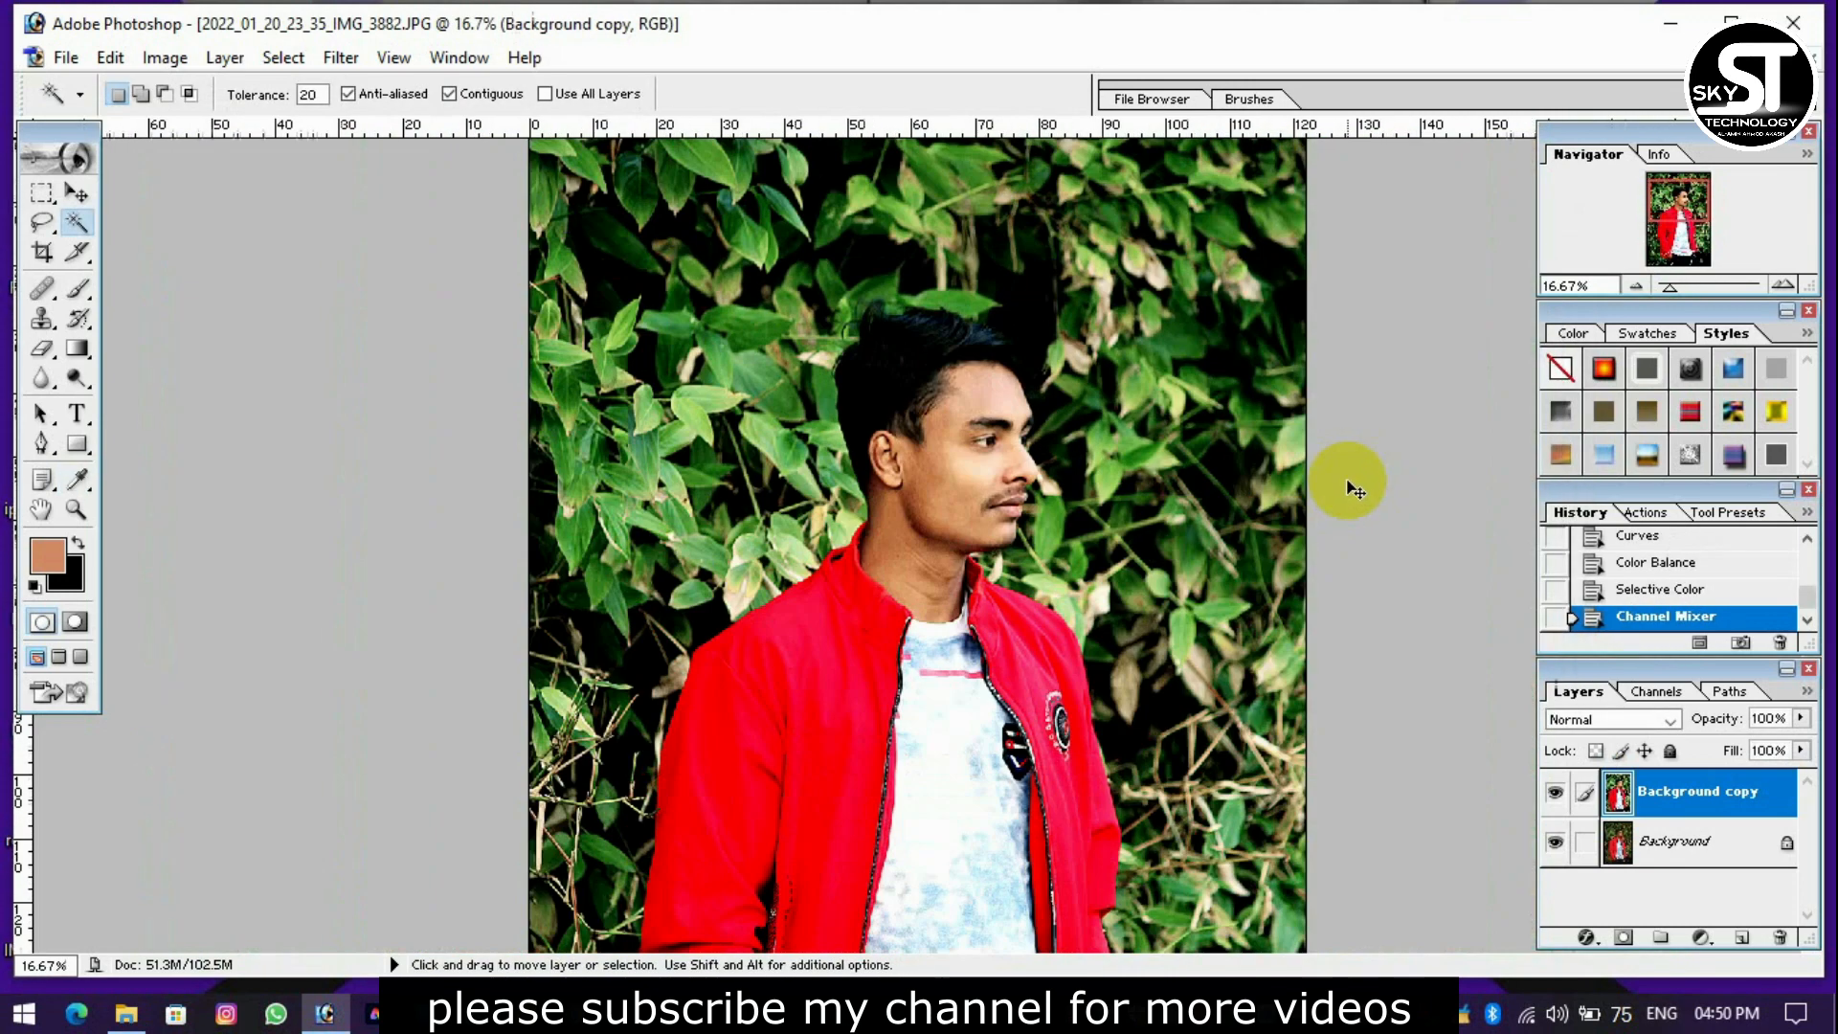
Shift the midtones toward magenta and cyan with another Color Balance adjustment.
key("ctrl+plus")
key("ctrl+plus")
scroll(1327, 486, "up", 5)
key("ctrl+b")
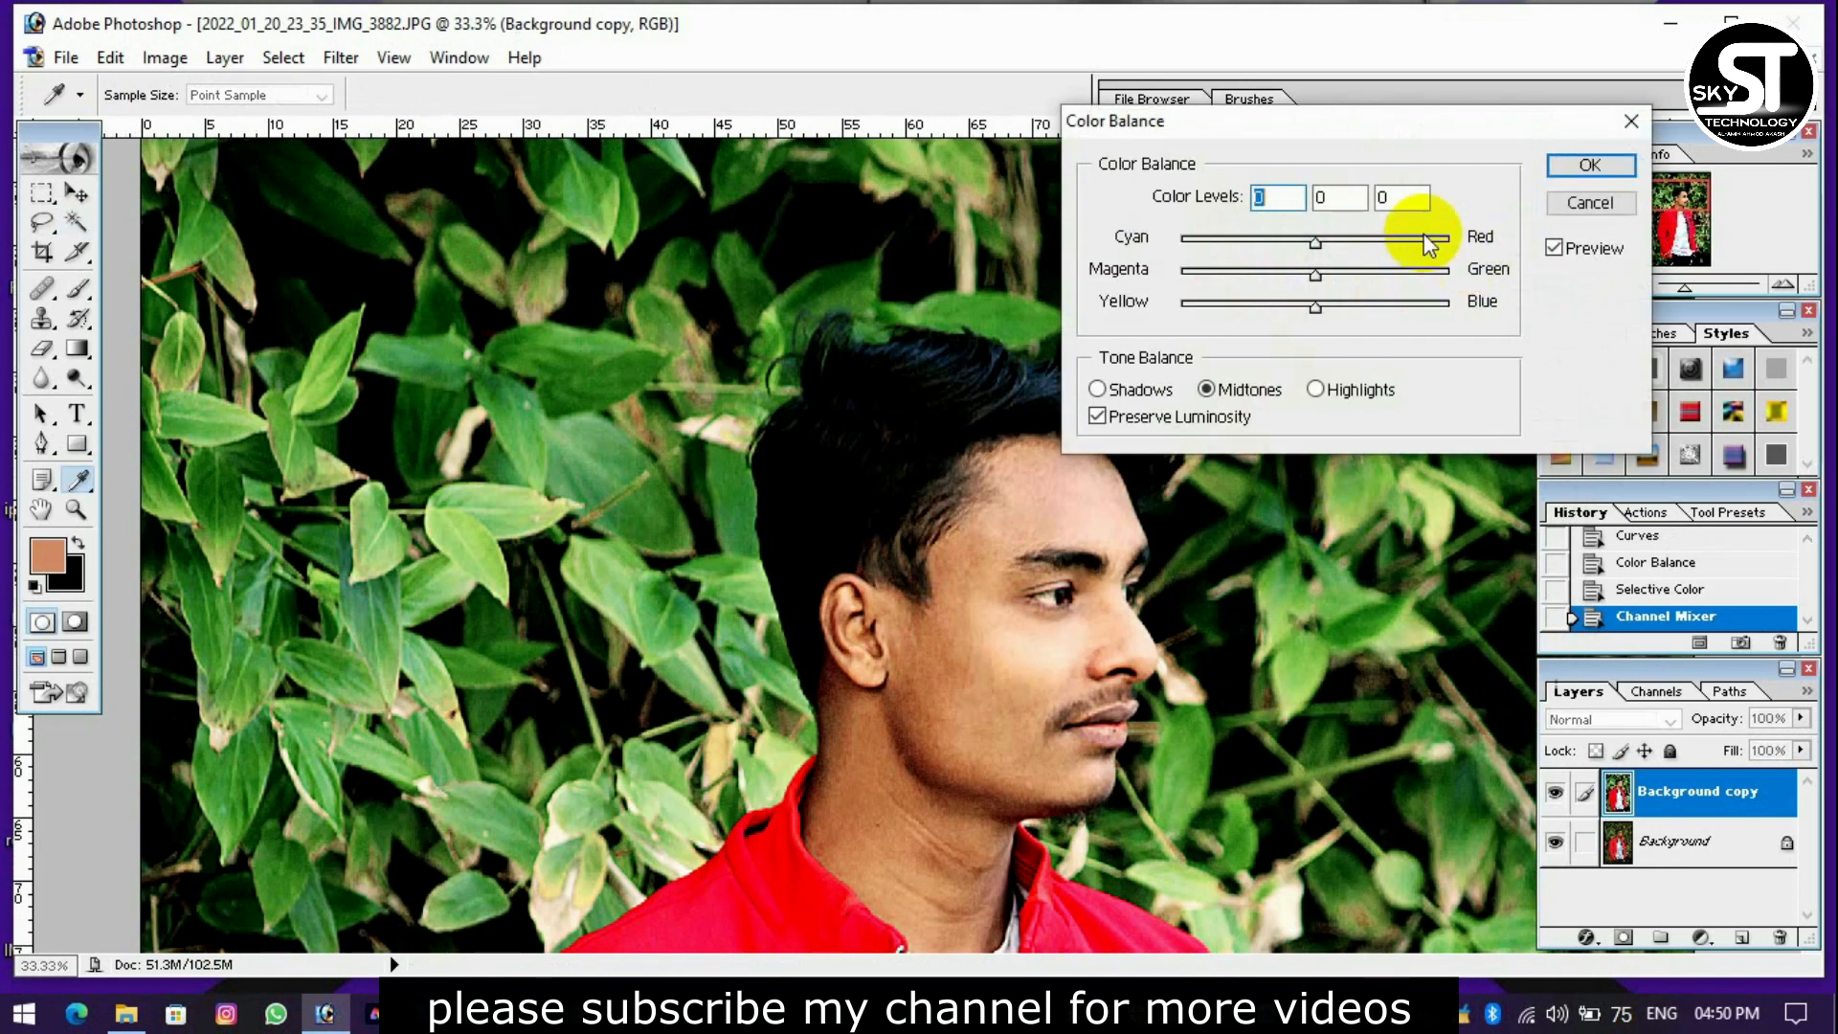
left_click_drag(1272, 274, 1297, 278)
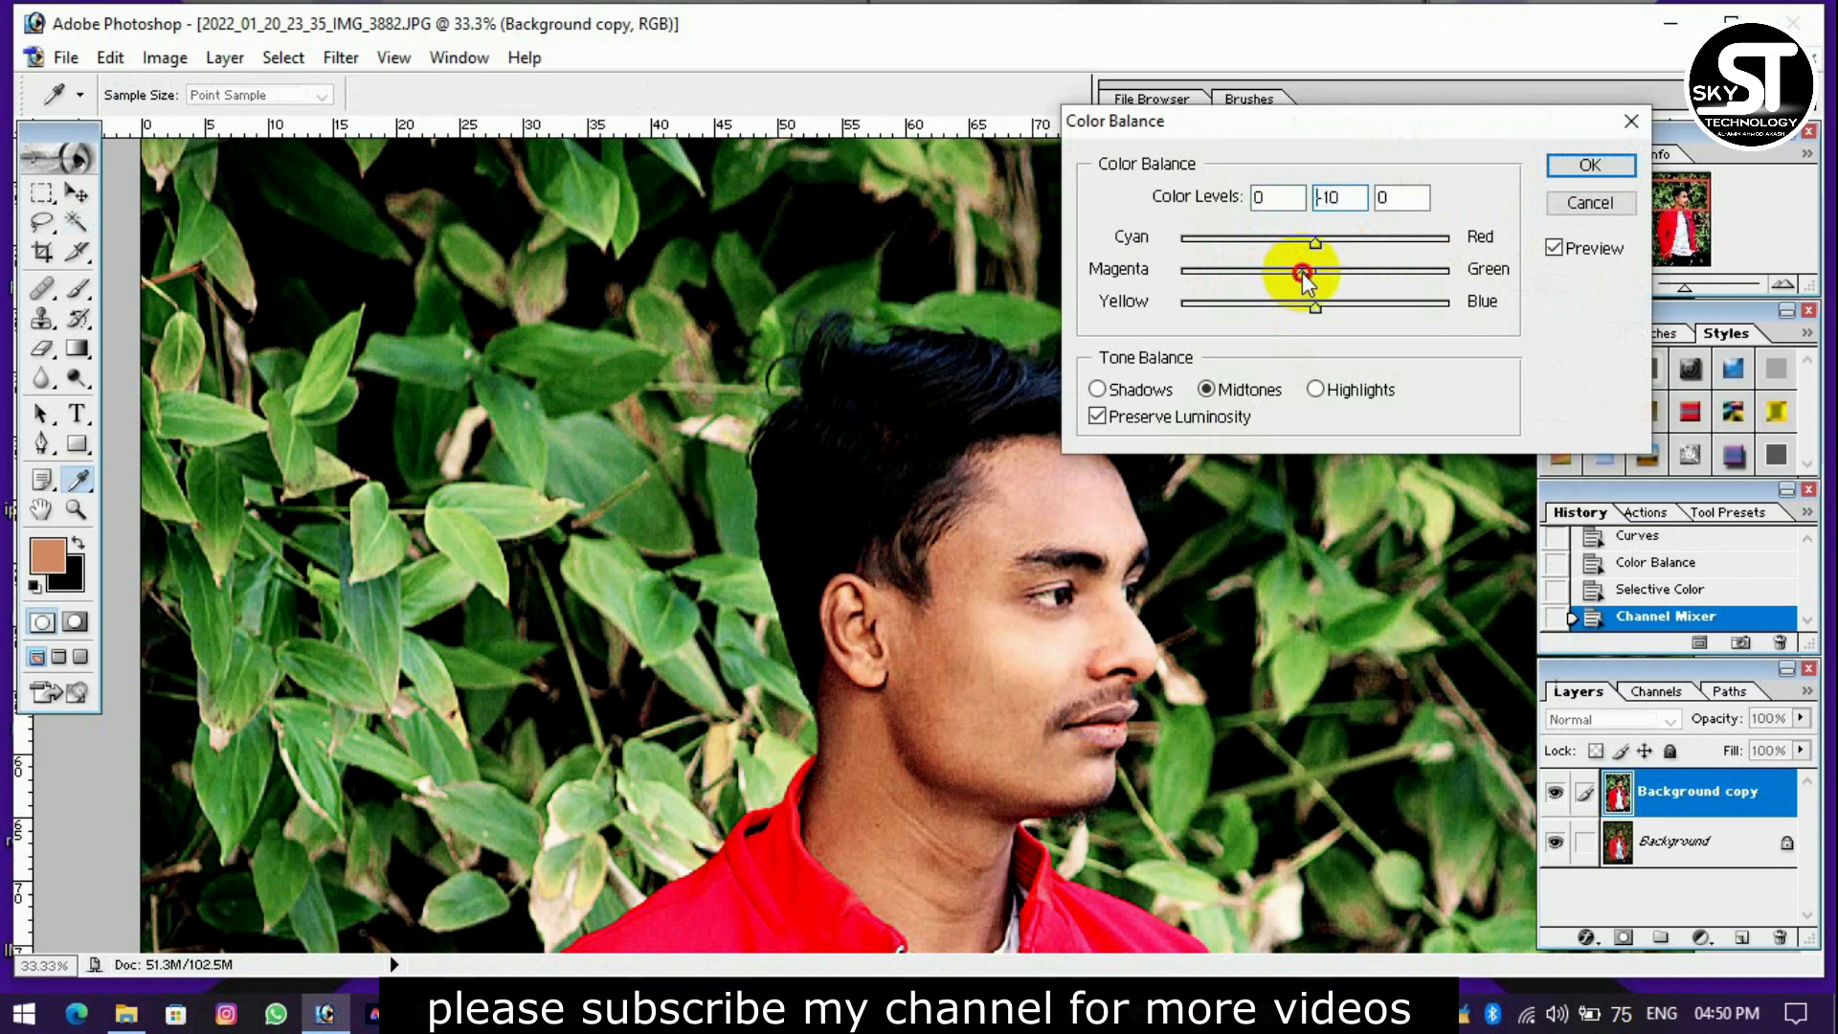
left_click_drag(1260, 239, 1248, 243)
key("Return")
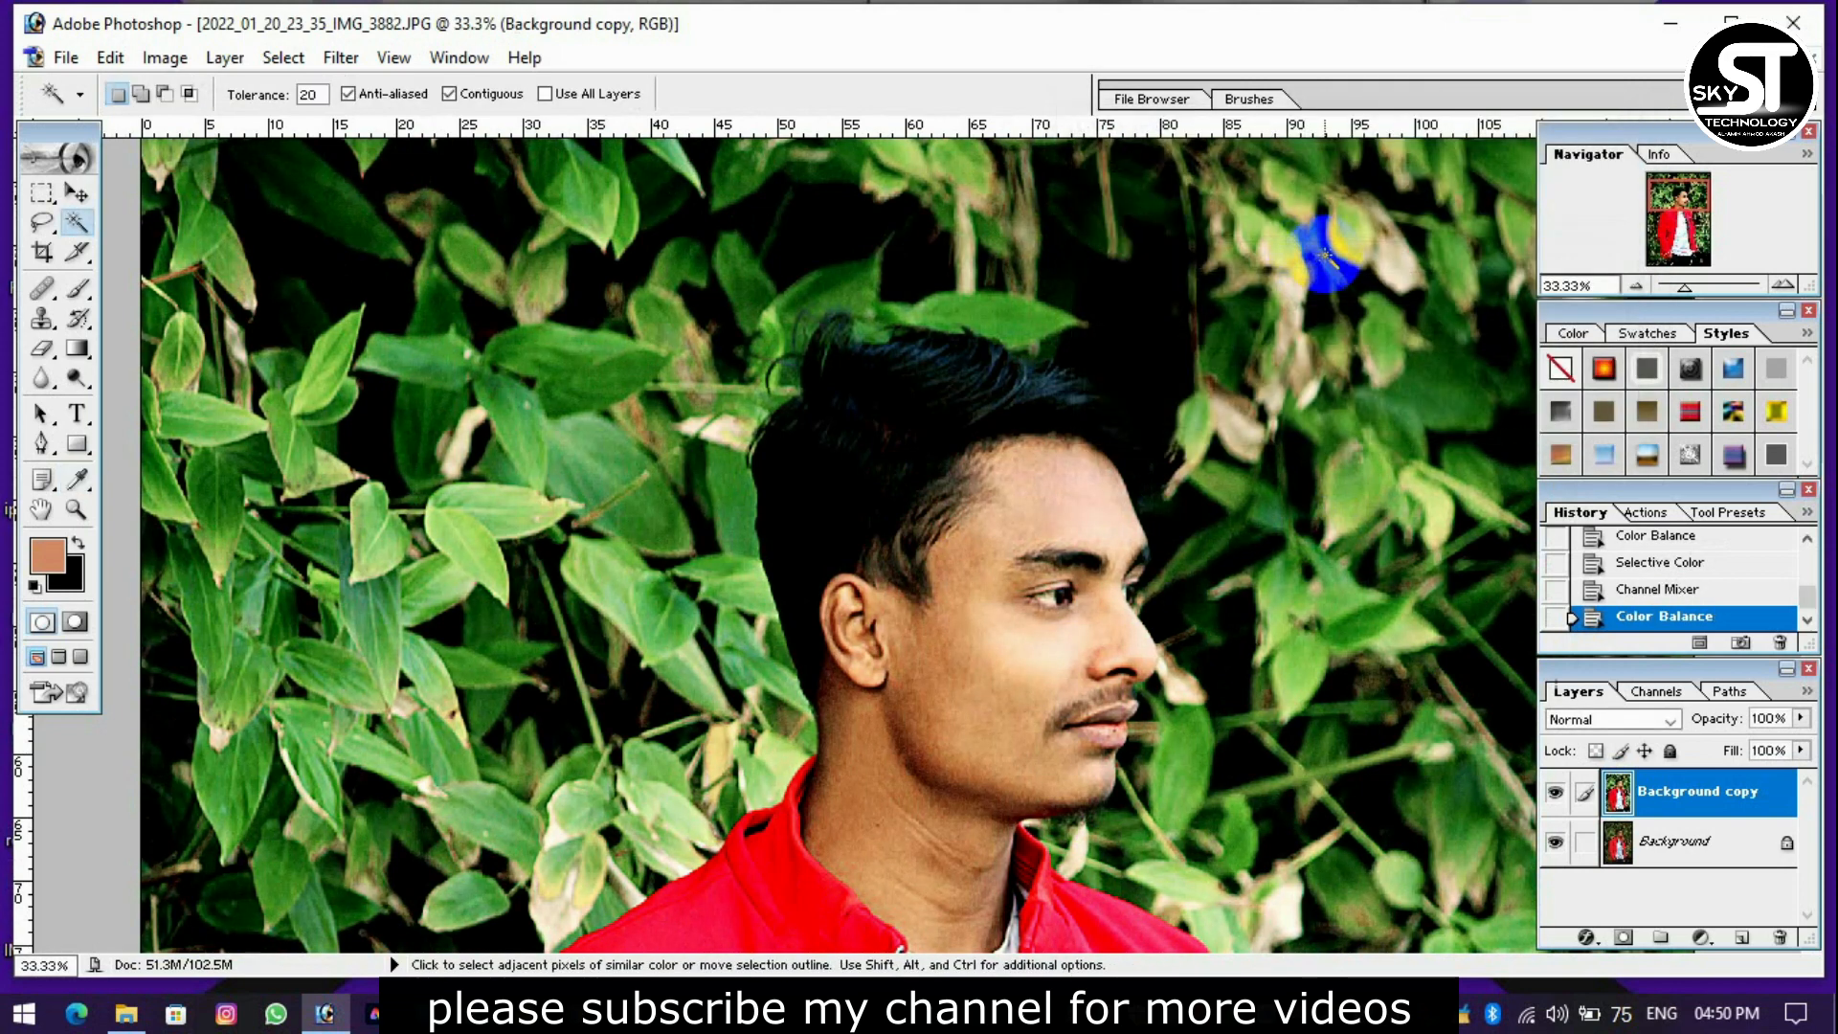
Set the Healing Brush to a 13 px diameter for retouching the lower lip.
key("ctrl+plus")
key("ctrl+plus")
left_click_drag(936, 941, 1255, 927)
scroll(1107, 670, "down", 4)
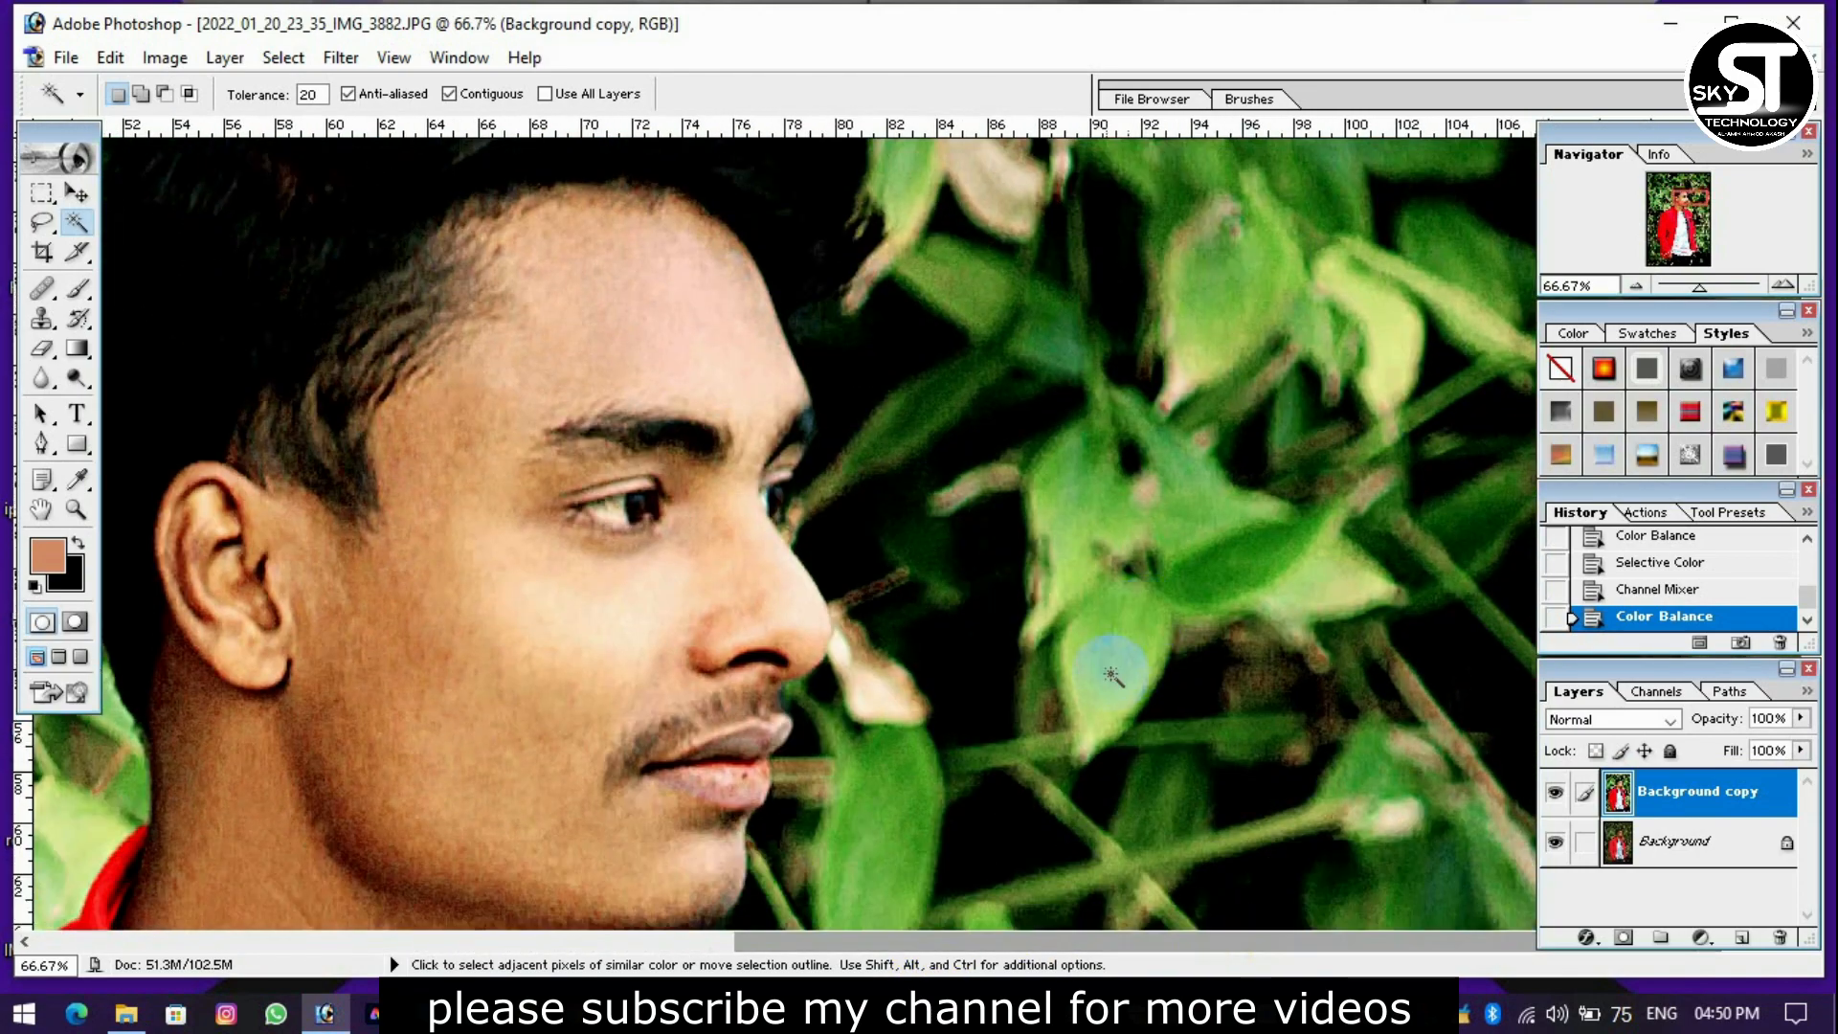
key("ctrl+plus")
key("ctrl+plus")
scroll(1268, 622, "down", 2)
scroll(730, 813, "down", 2)
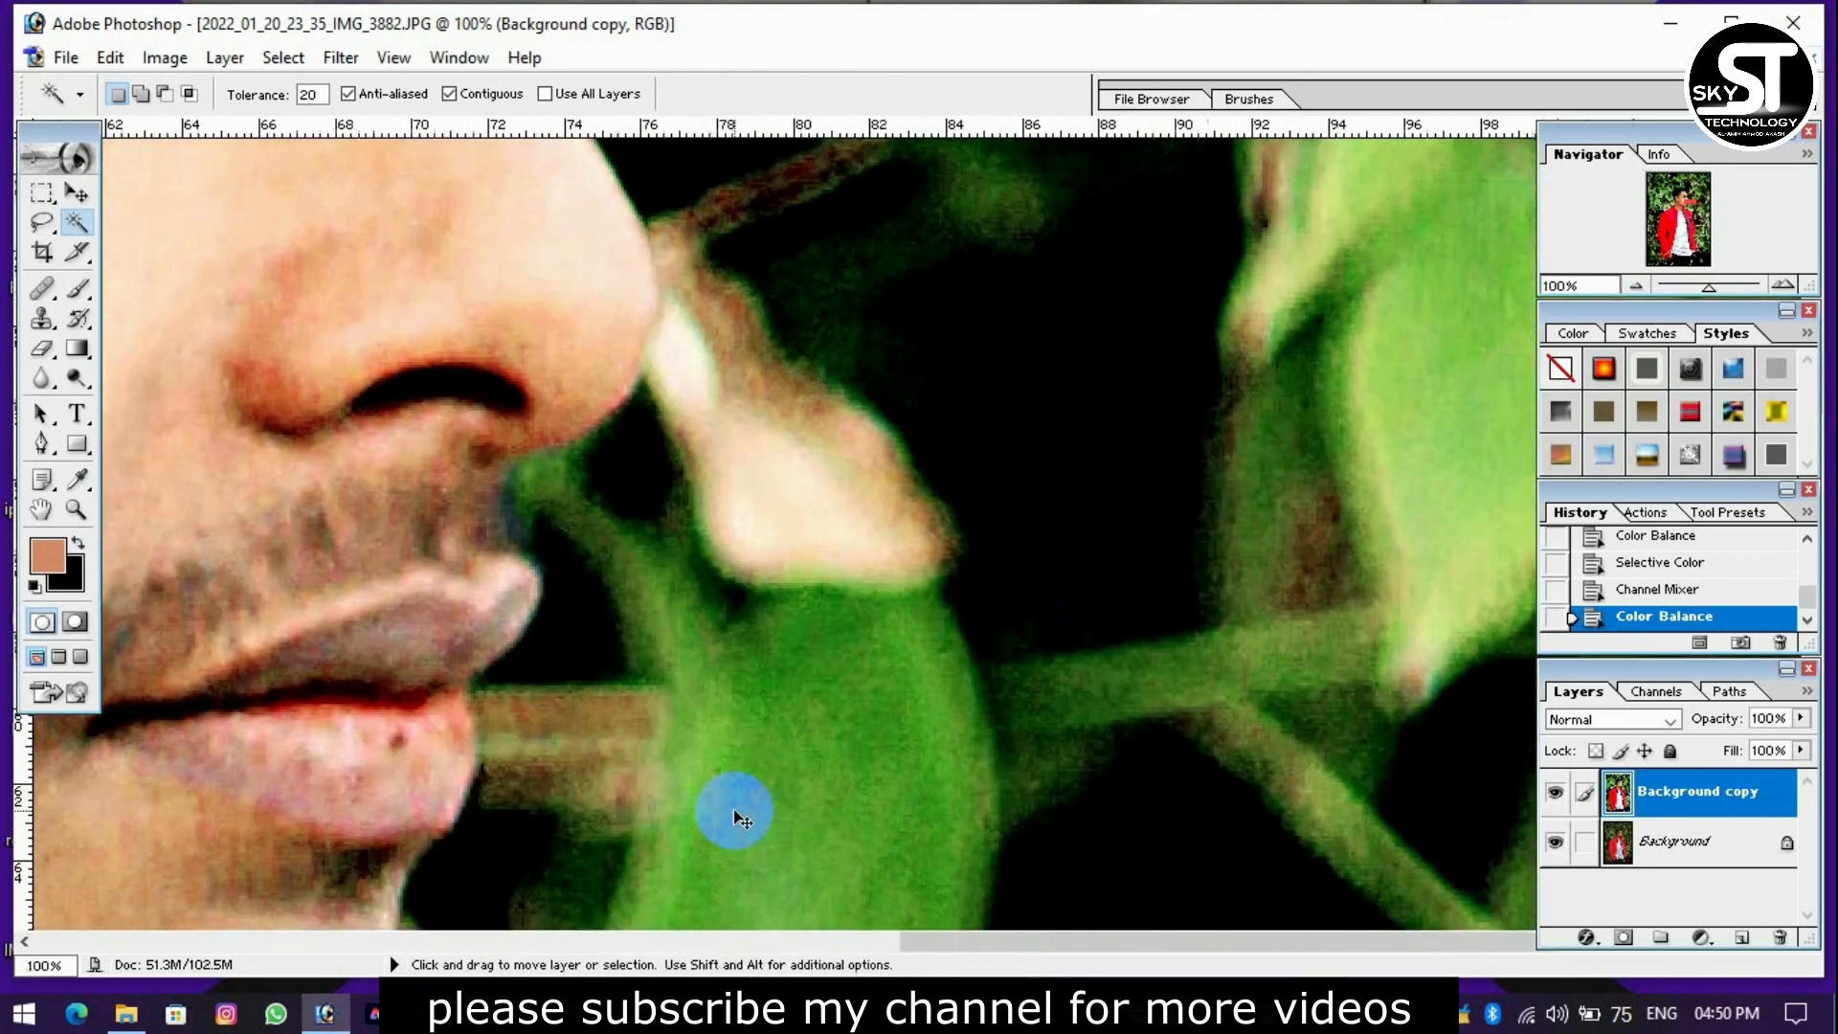
key("ctrl+minus")
left_click(38, 289)
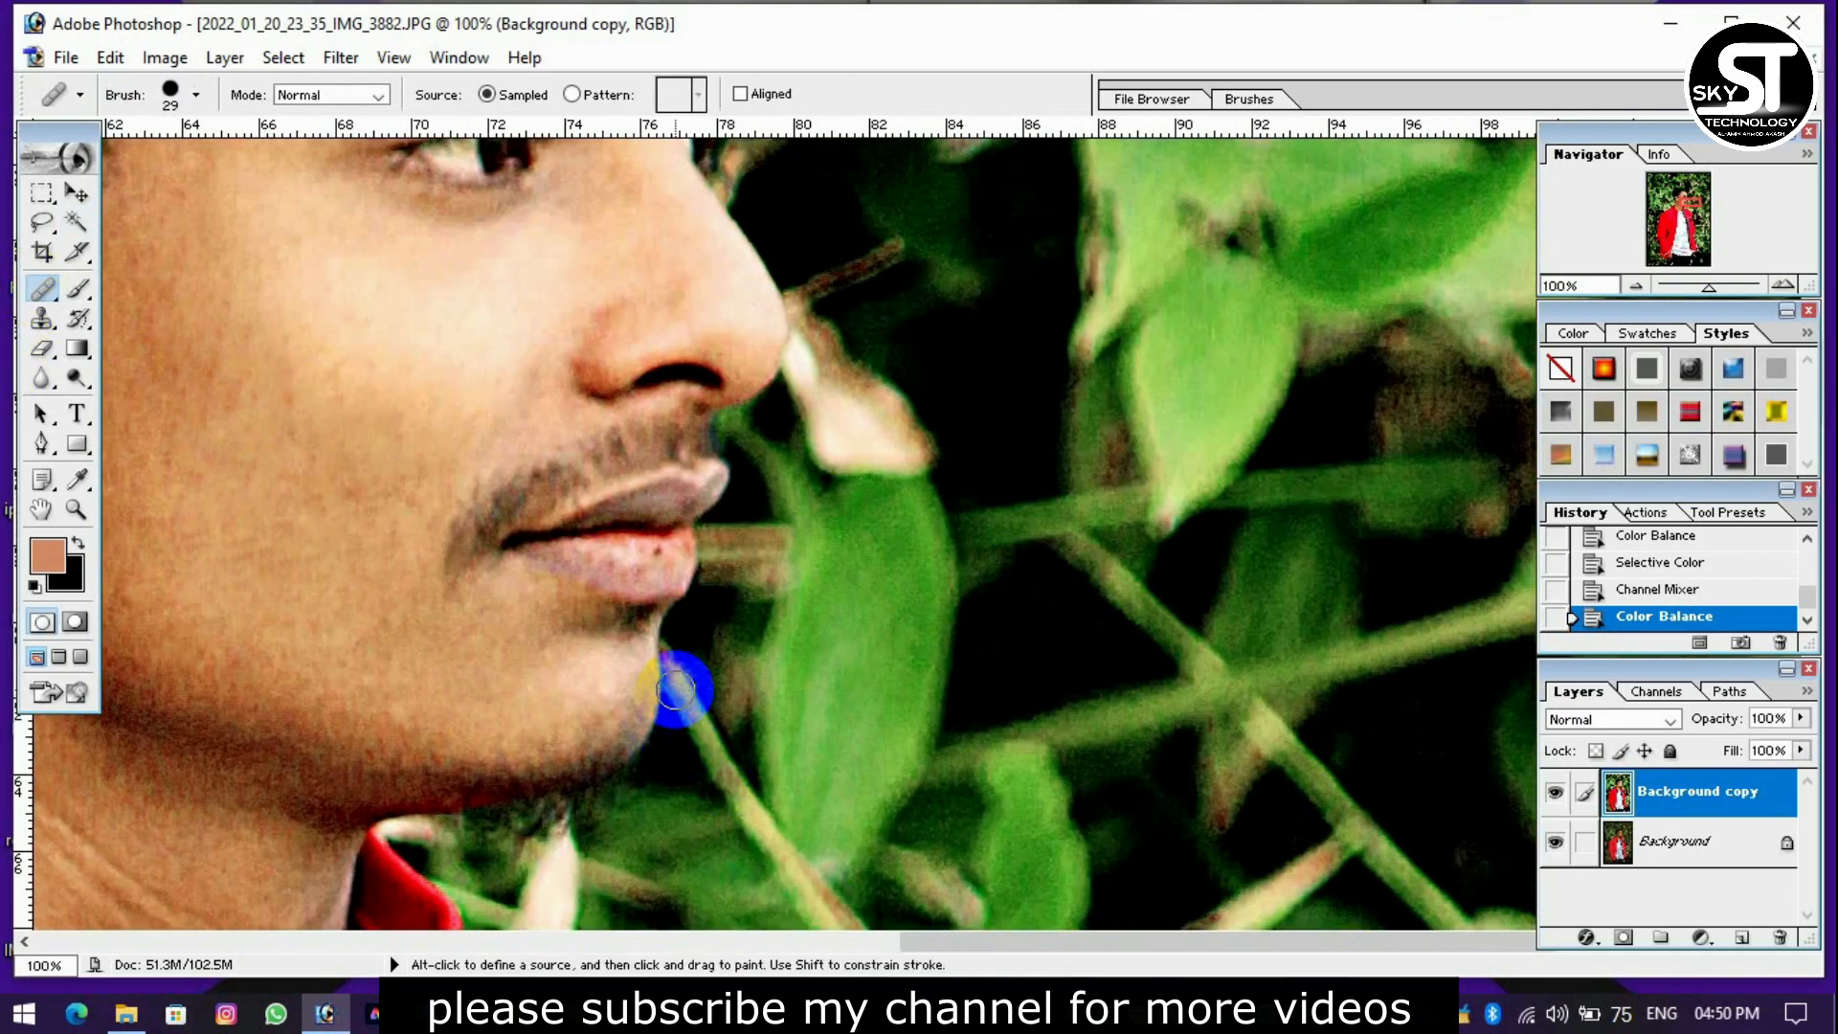
key("ctrl+plus")
right_click(487, 587)
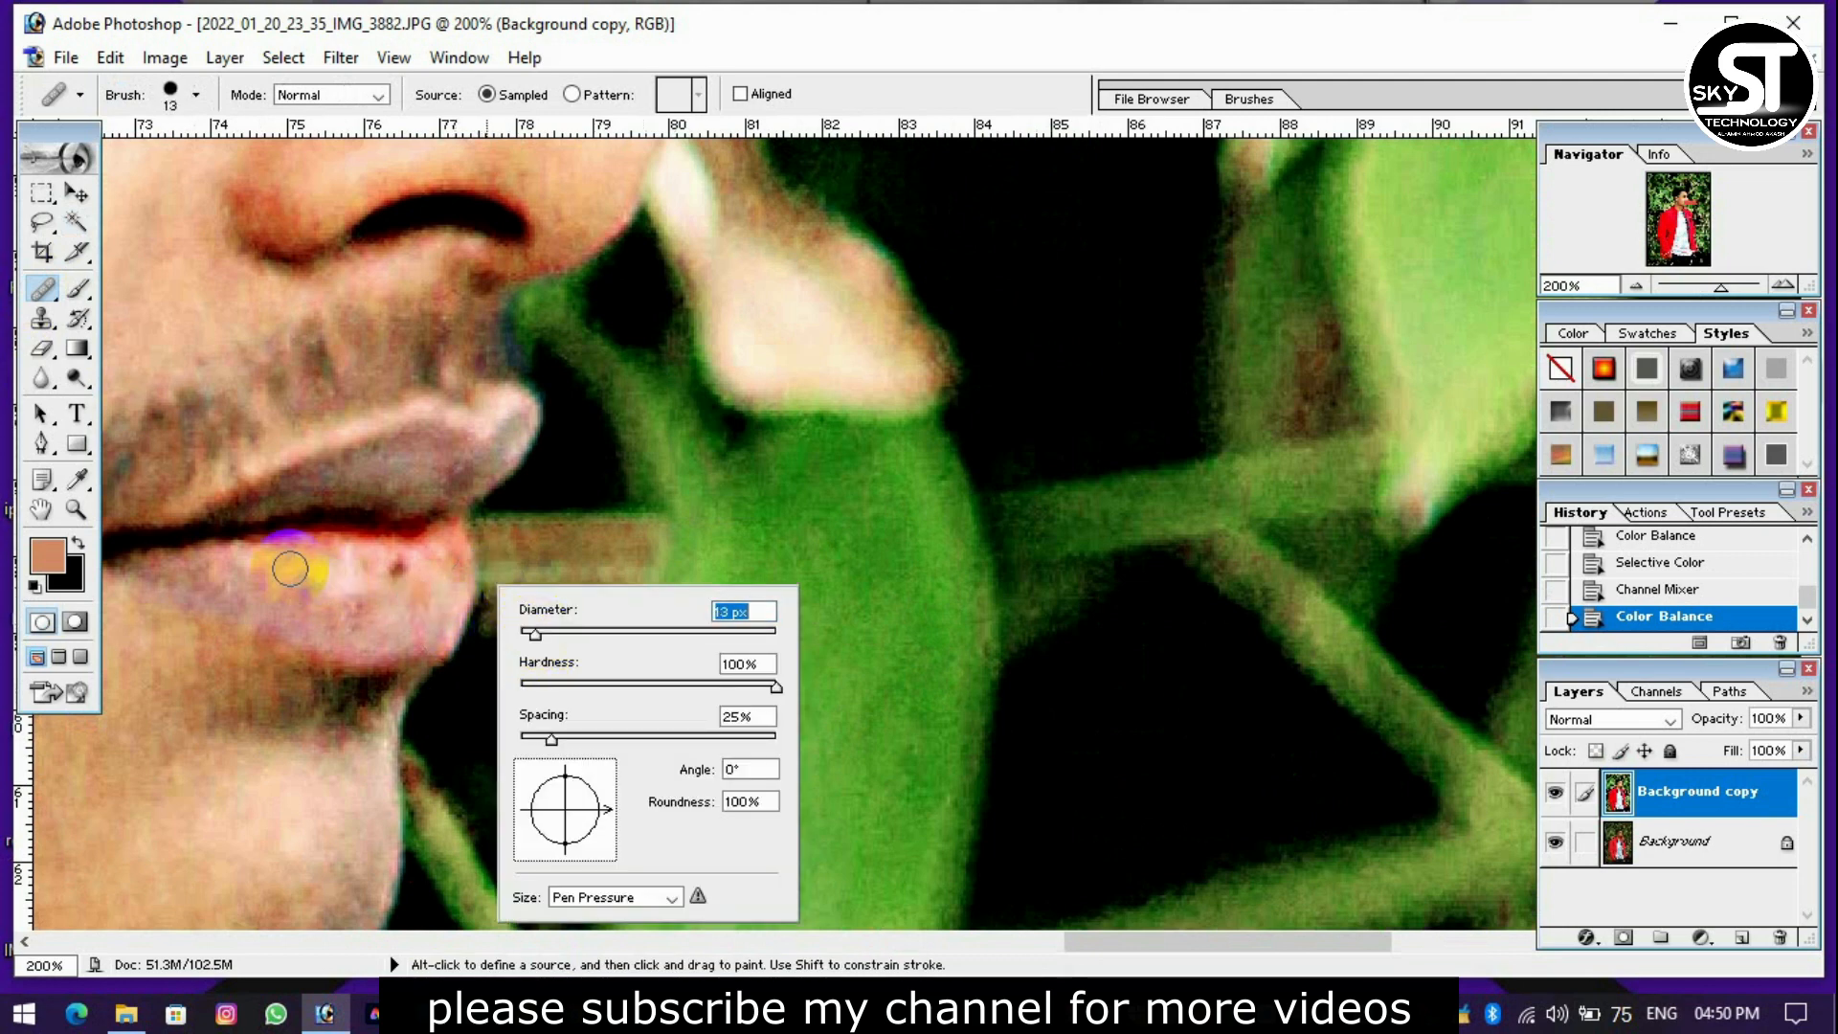
Heal the dark spots and uneven patches on the lower lip, undoing one unwanted stroke.
left_click_drag(290, 569, 304, 582)
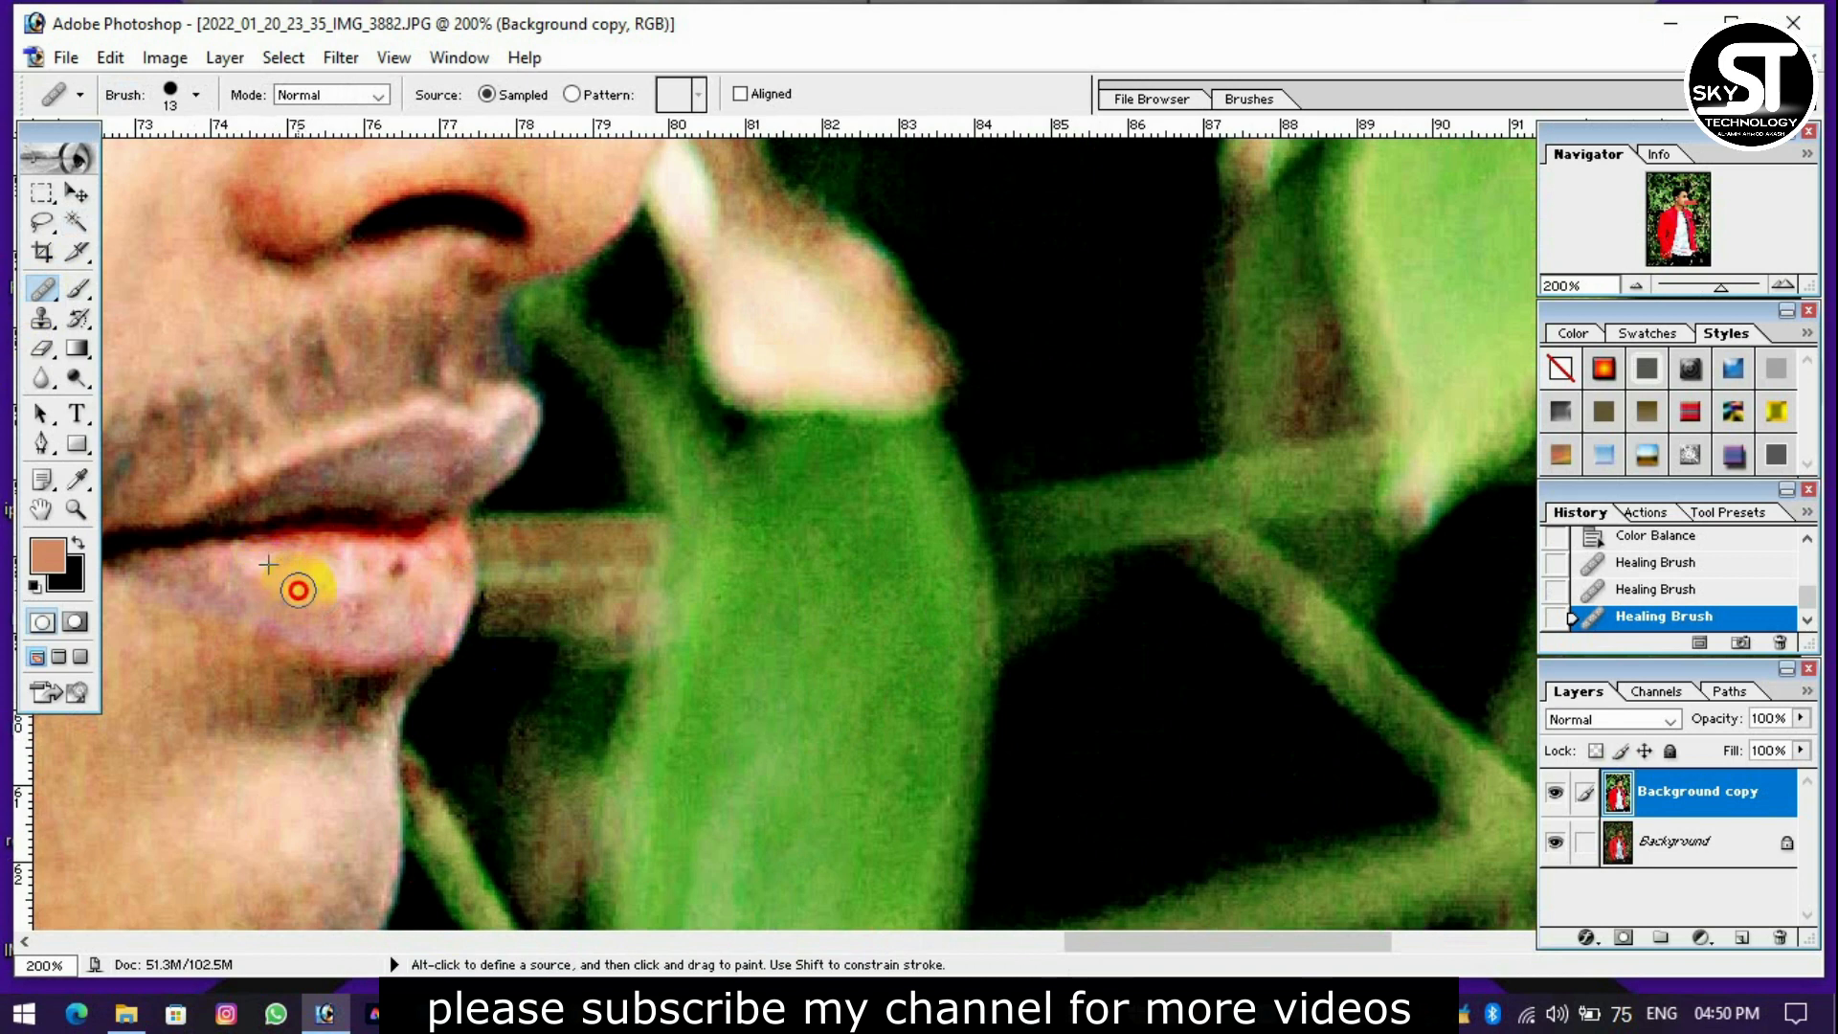
key("ctrl+z")
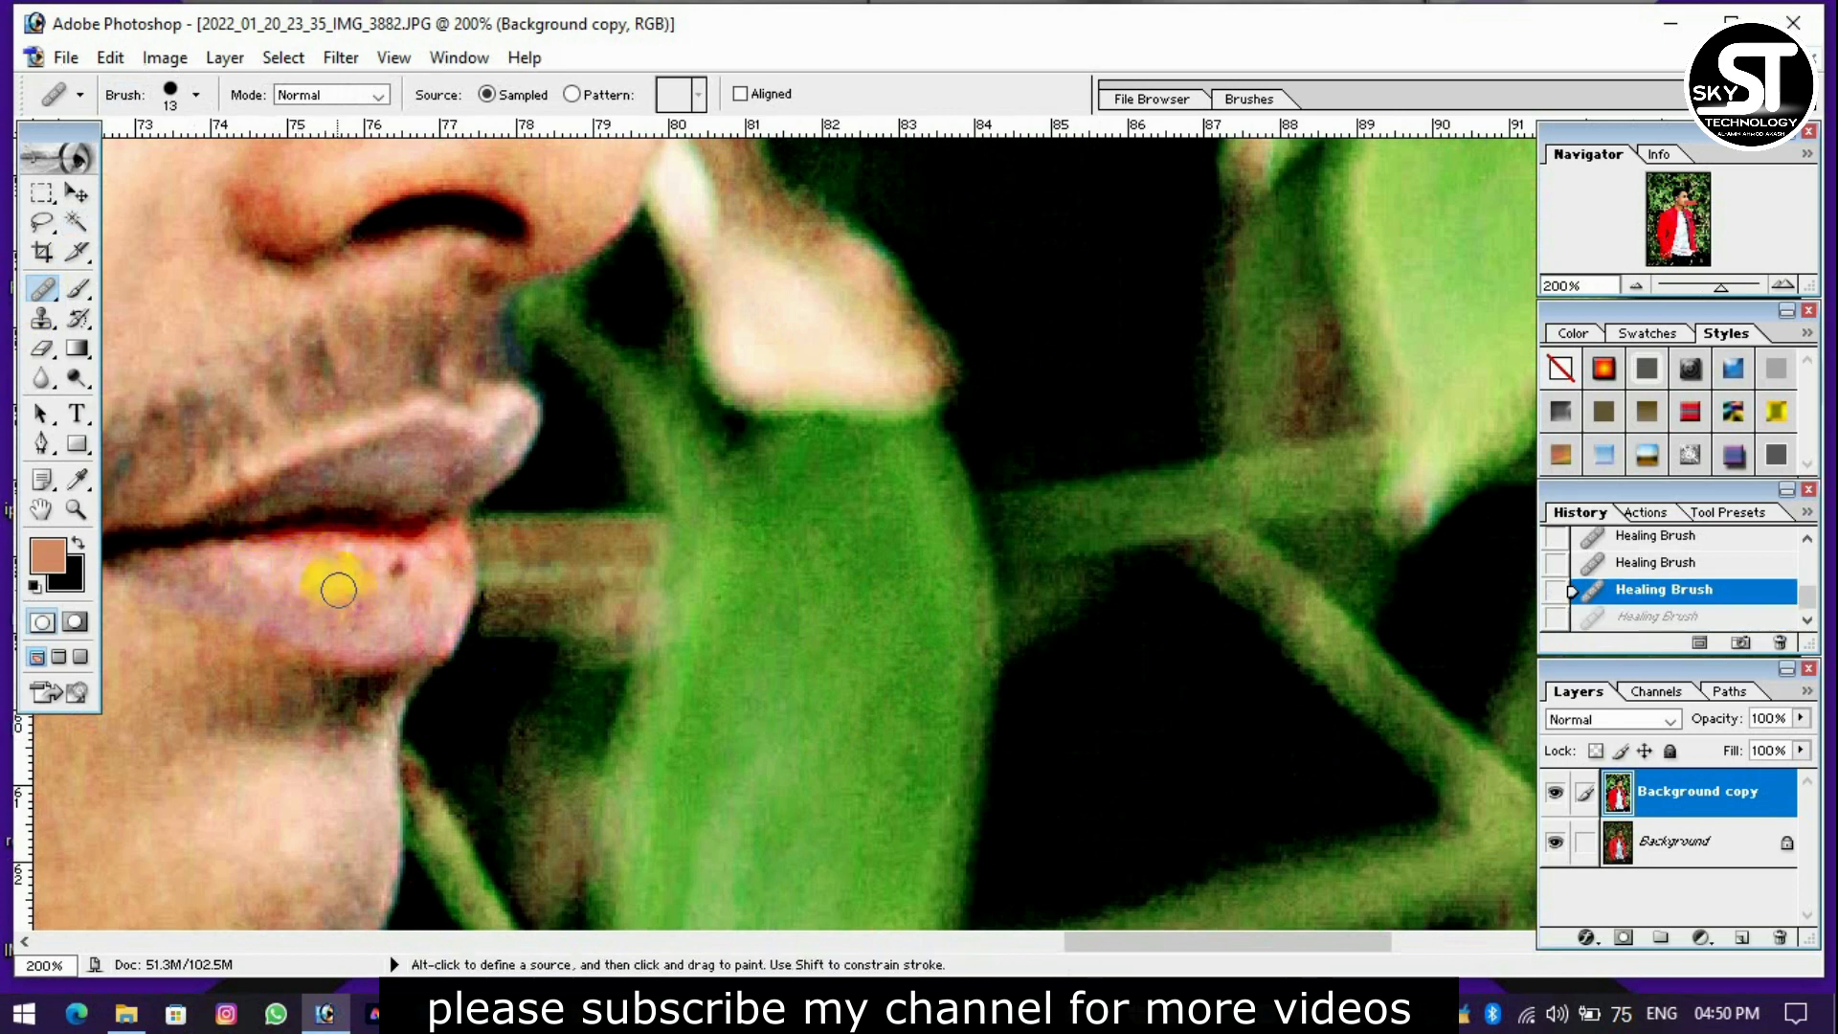
left_click(317, 594, "alt")
left_click(359, 600)
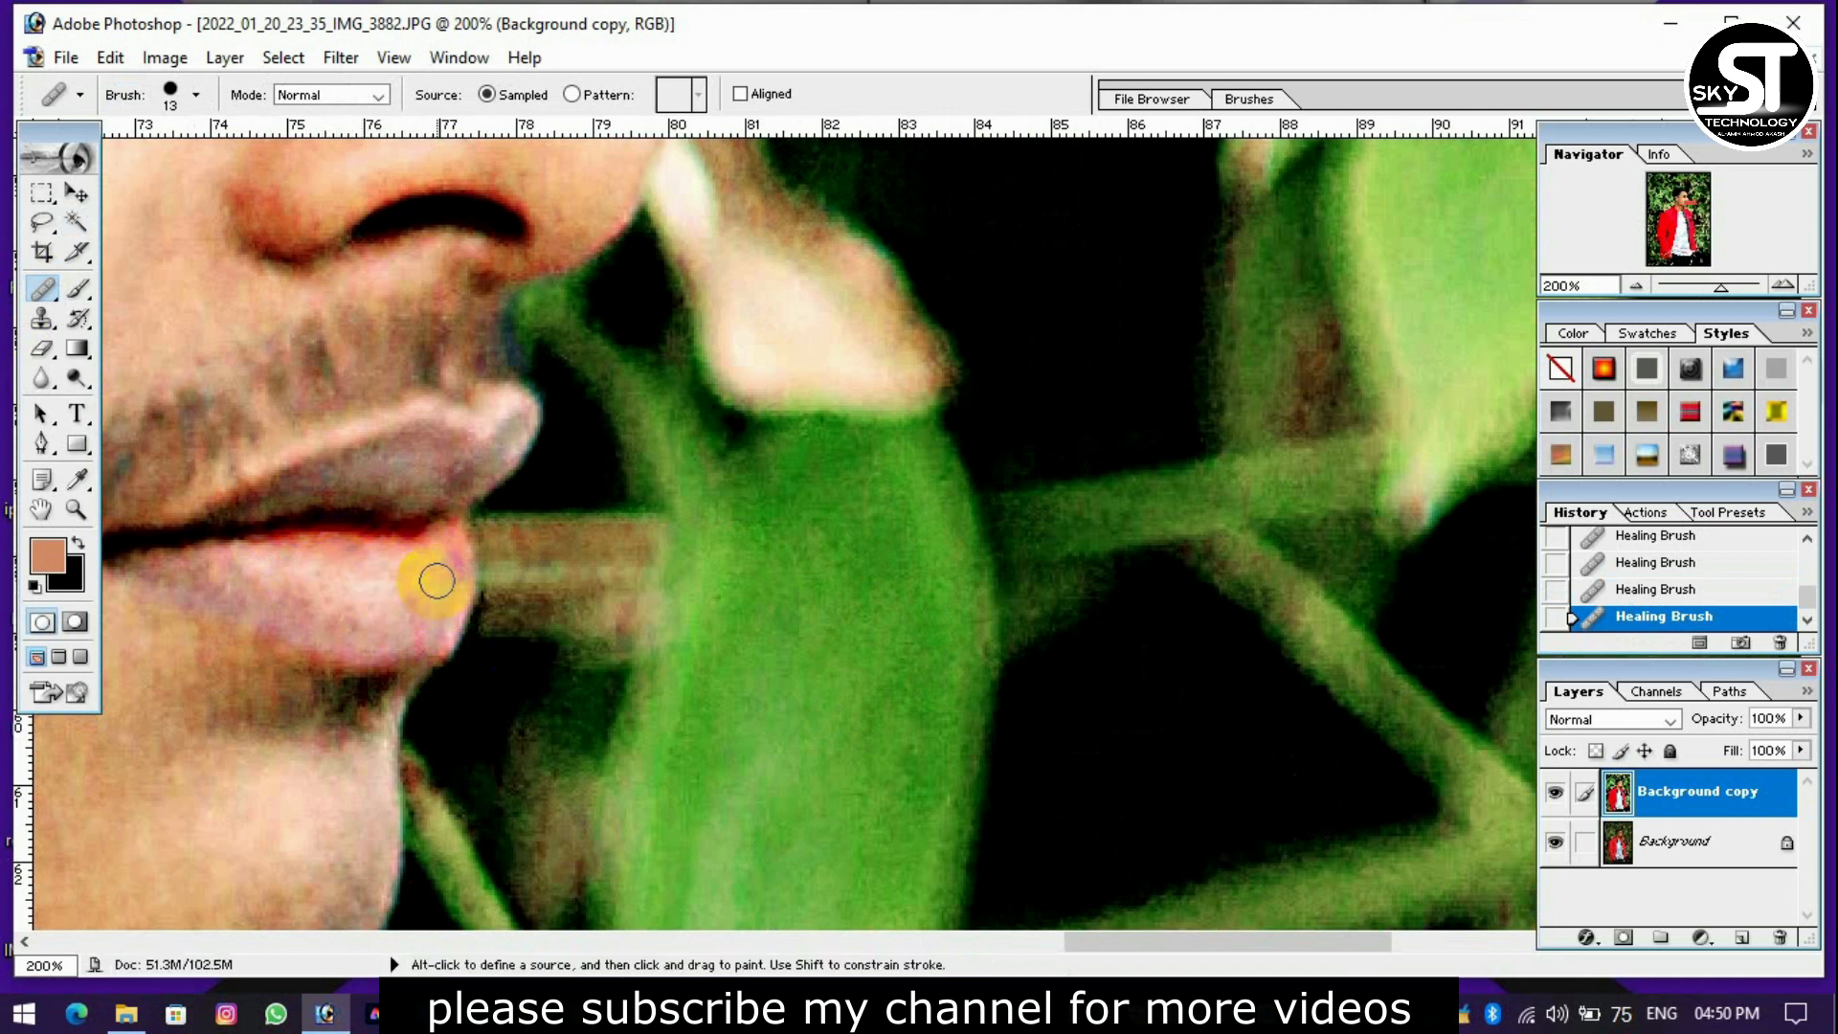
key("ctrl+minus")
key("ctrl+plus")
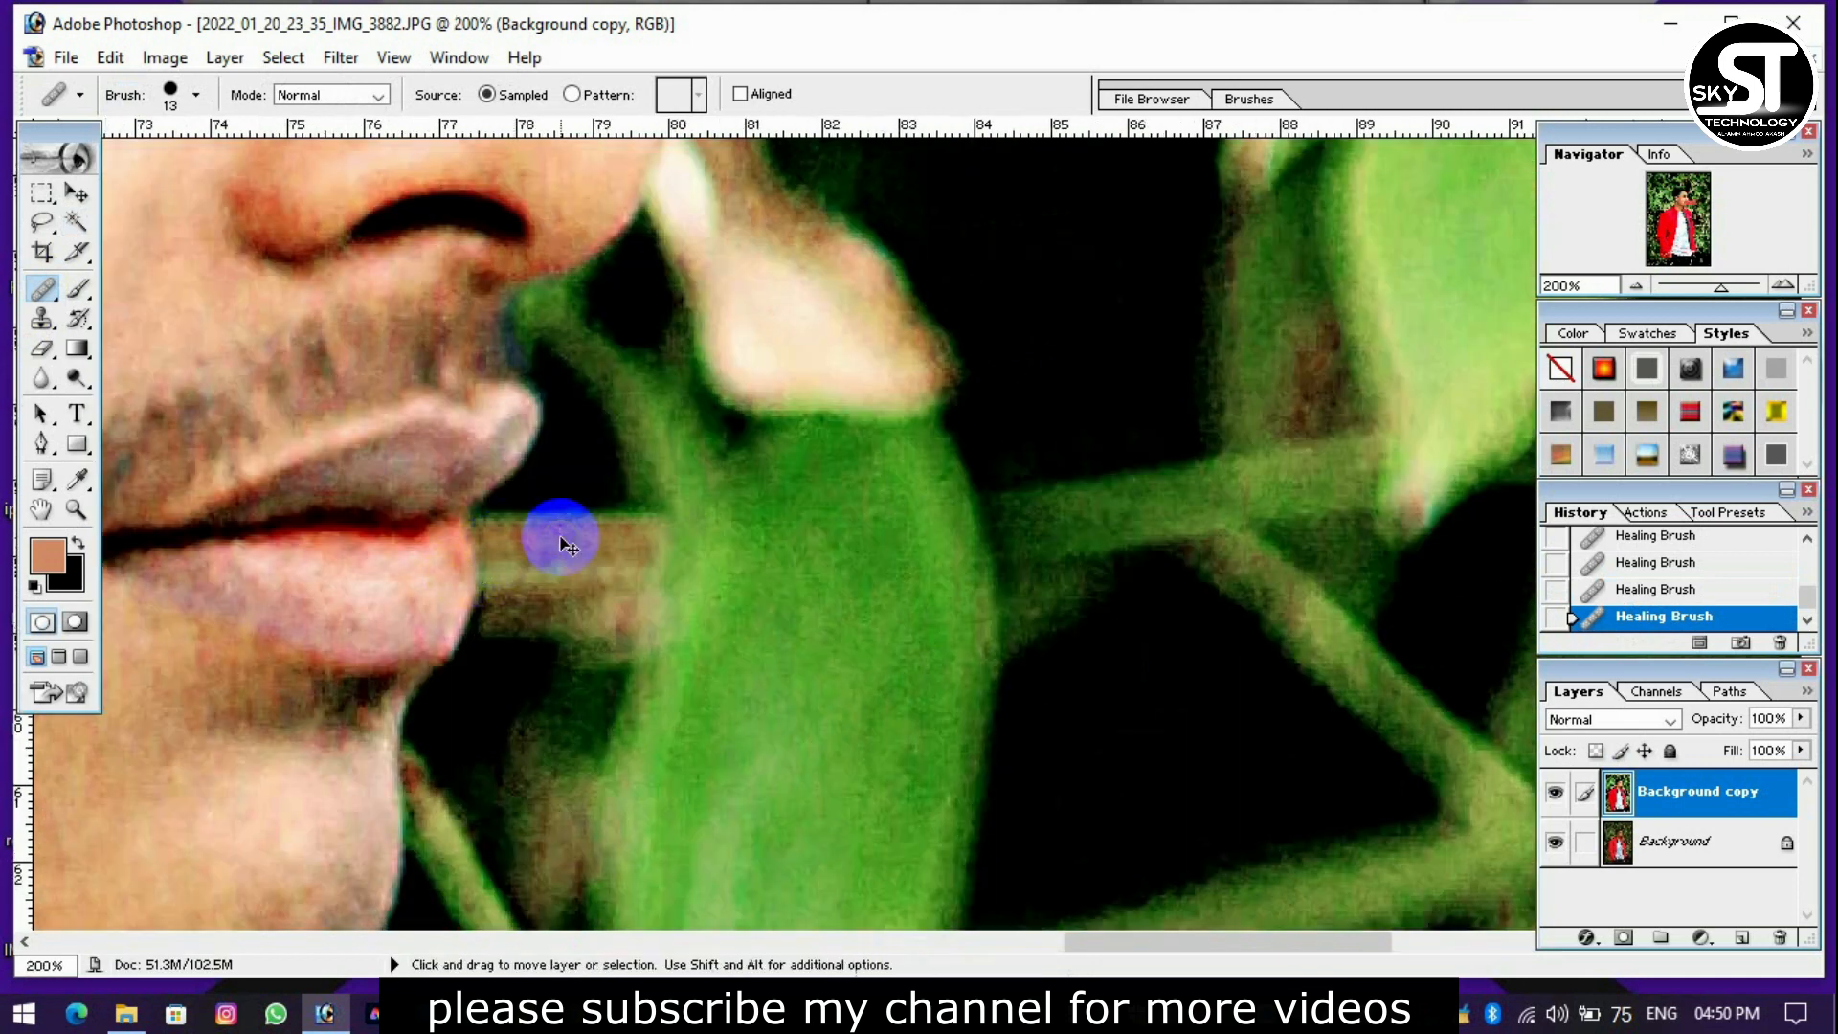
key("ctrl+minus")
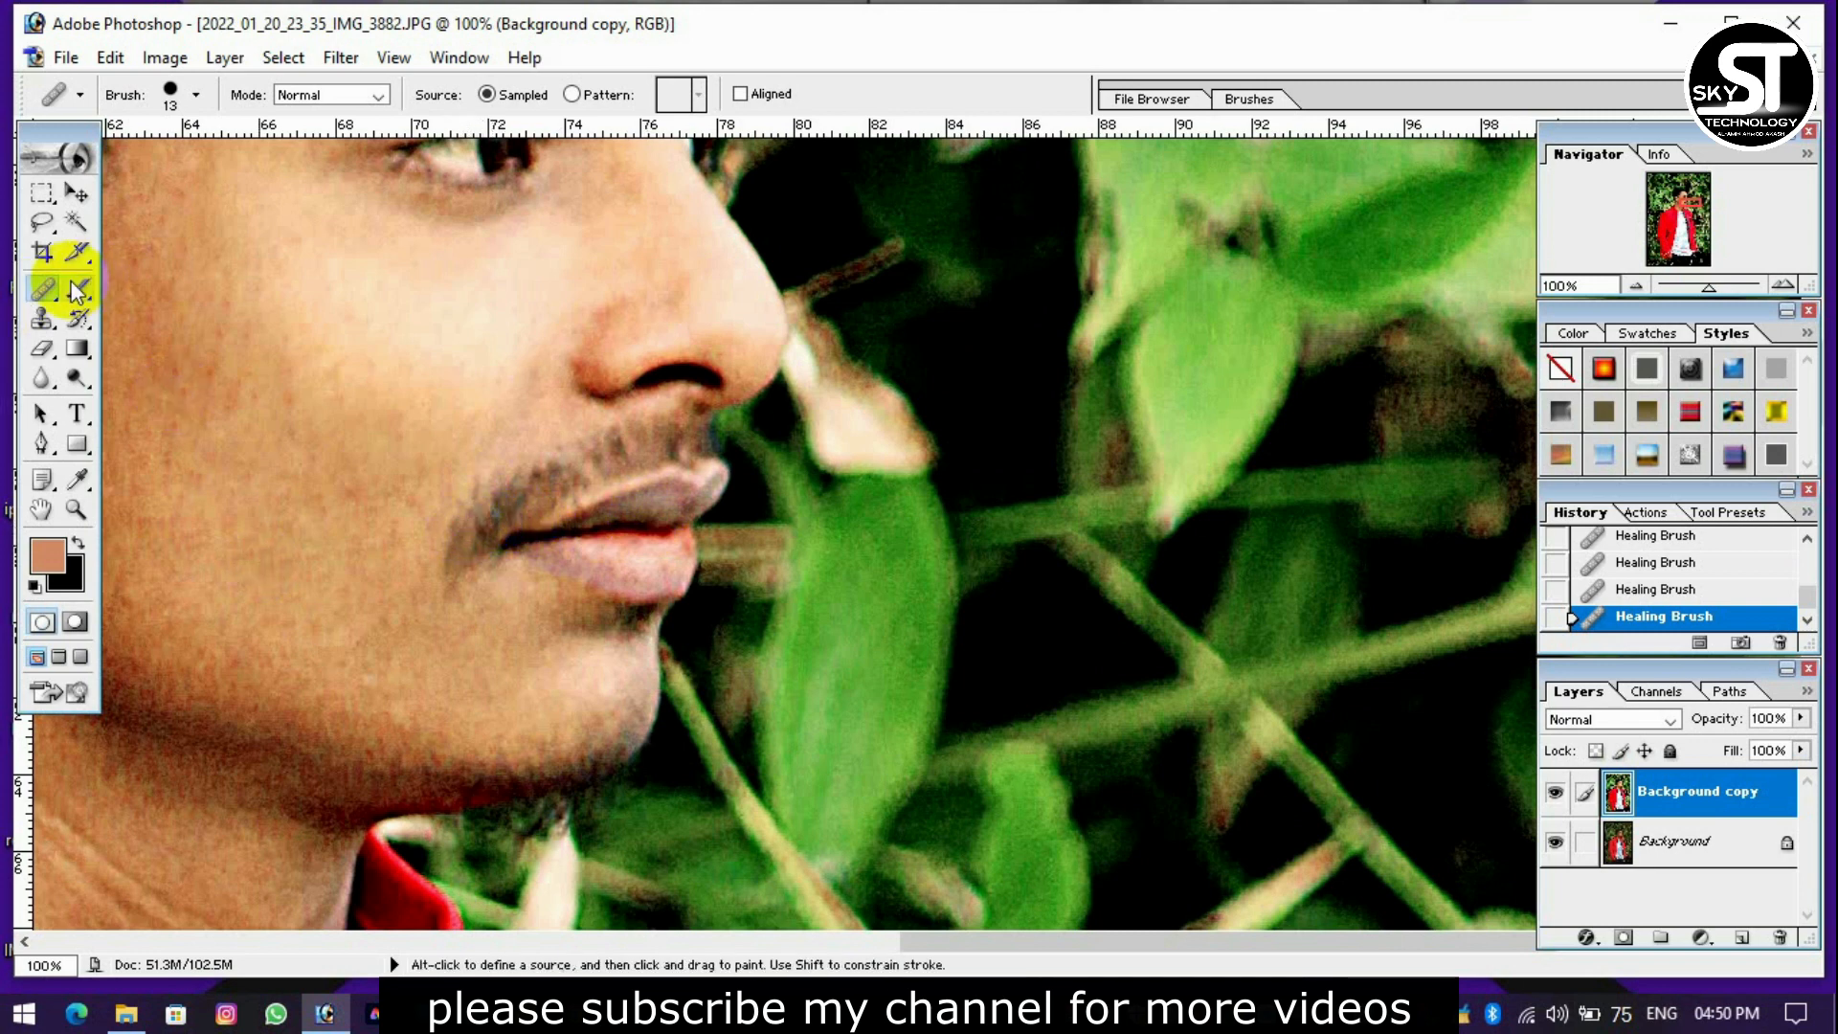
Select the upper lip and the mouth corner with the Magic Wand at a tolerance of 50, and feather the selection.
left_click(75, 223)
left_click(582, 526)
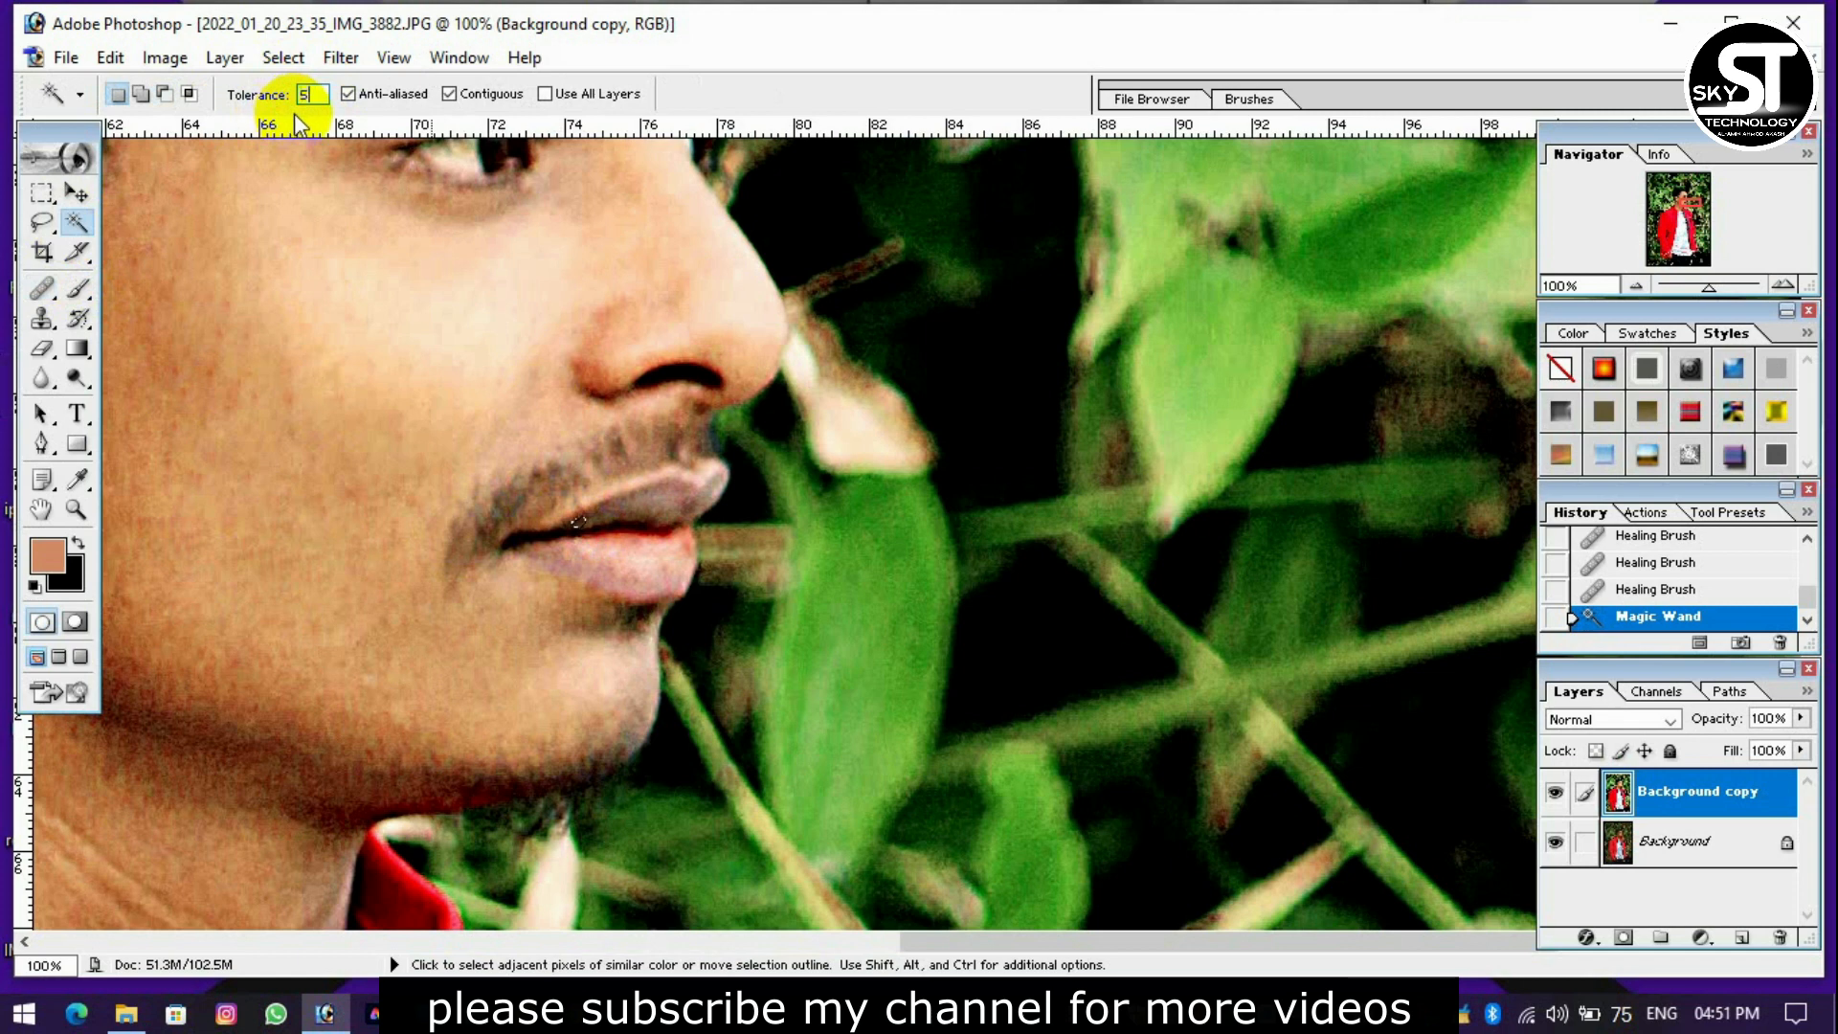
left_click(580, 525, "shift")
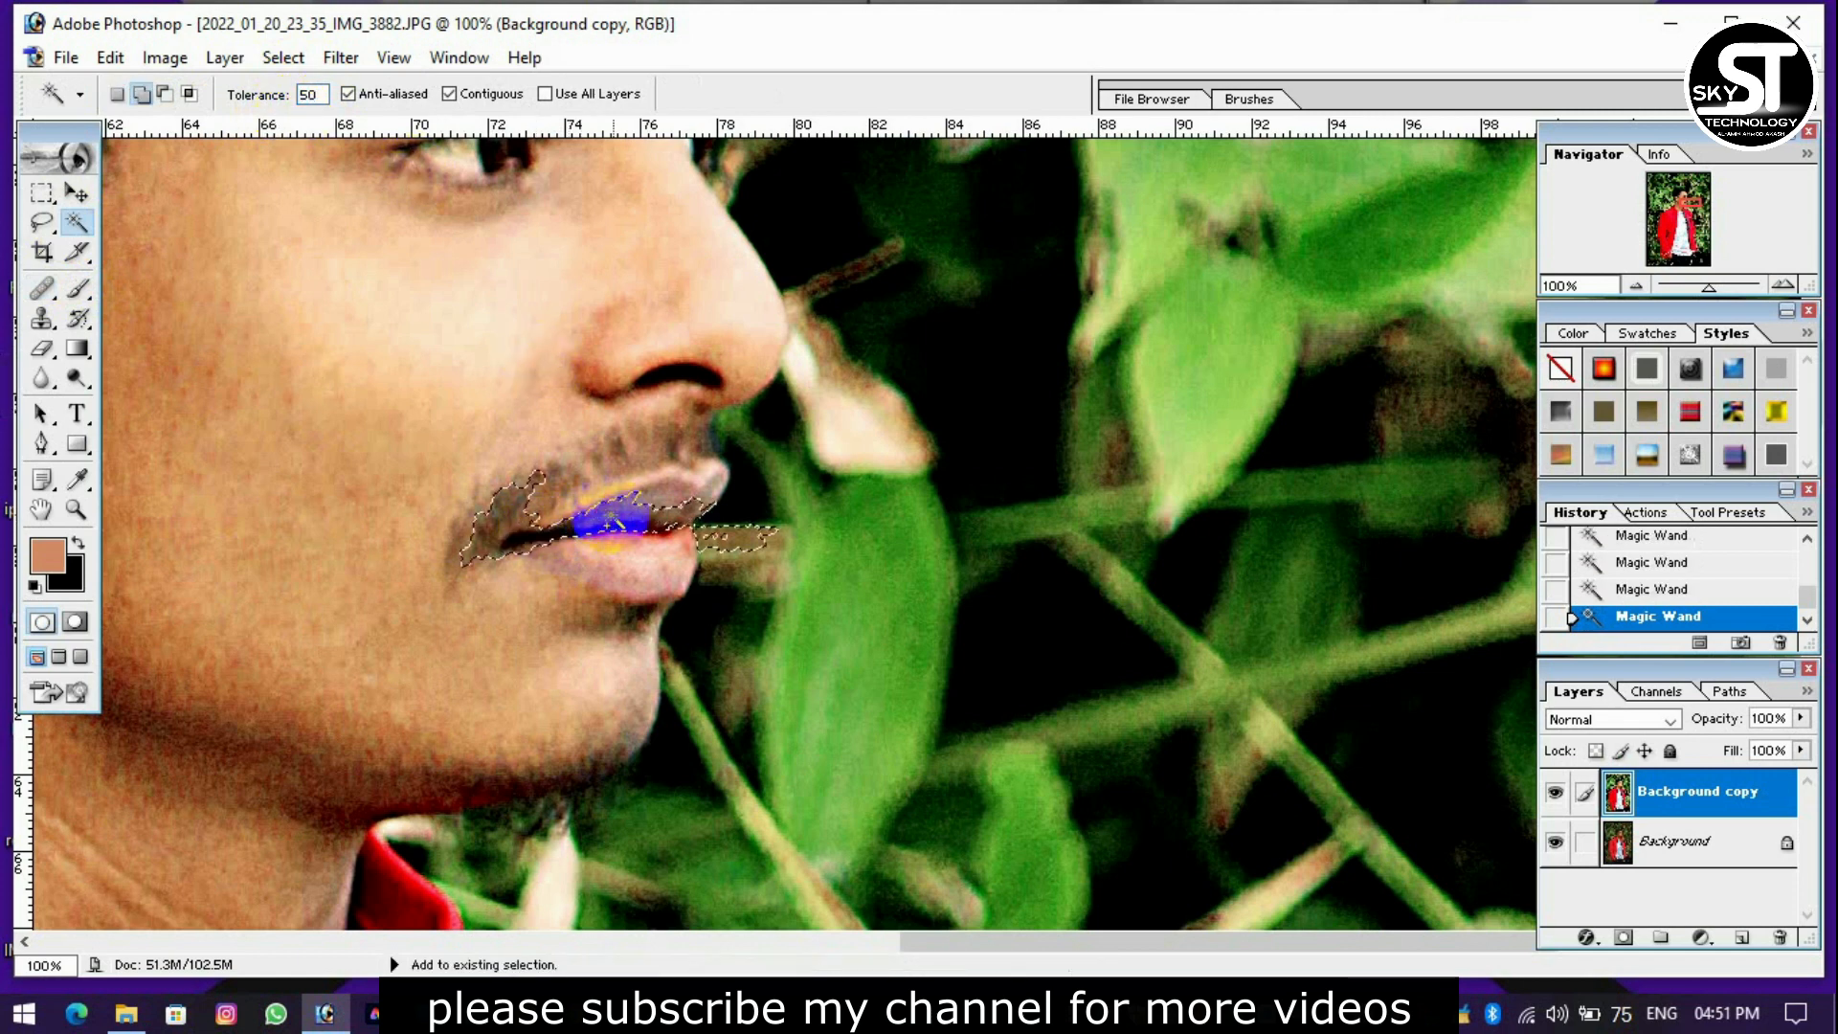
left_click(651, 512, "shift")
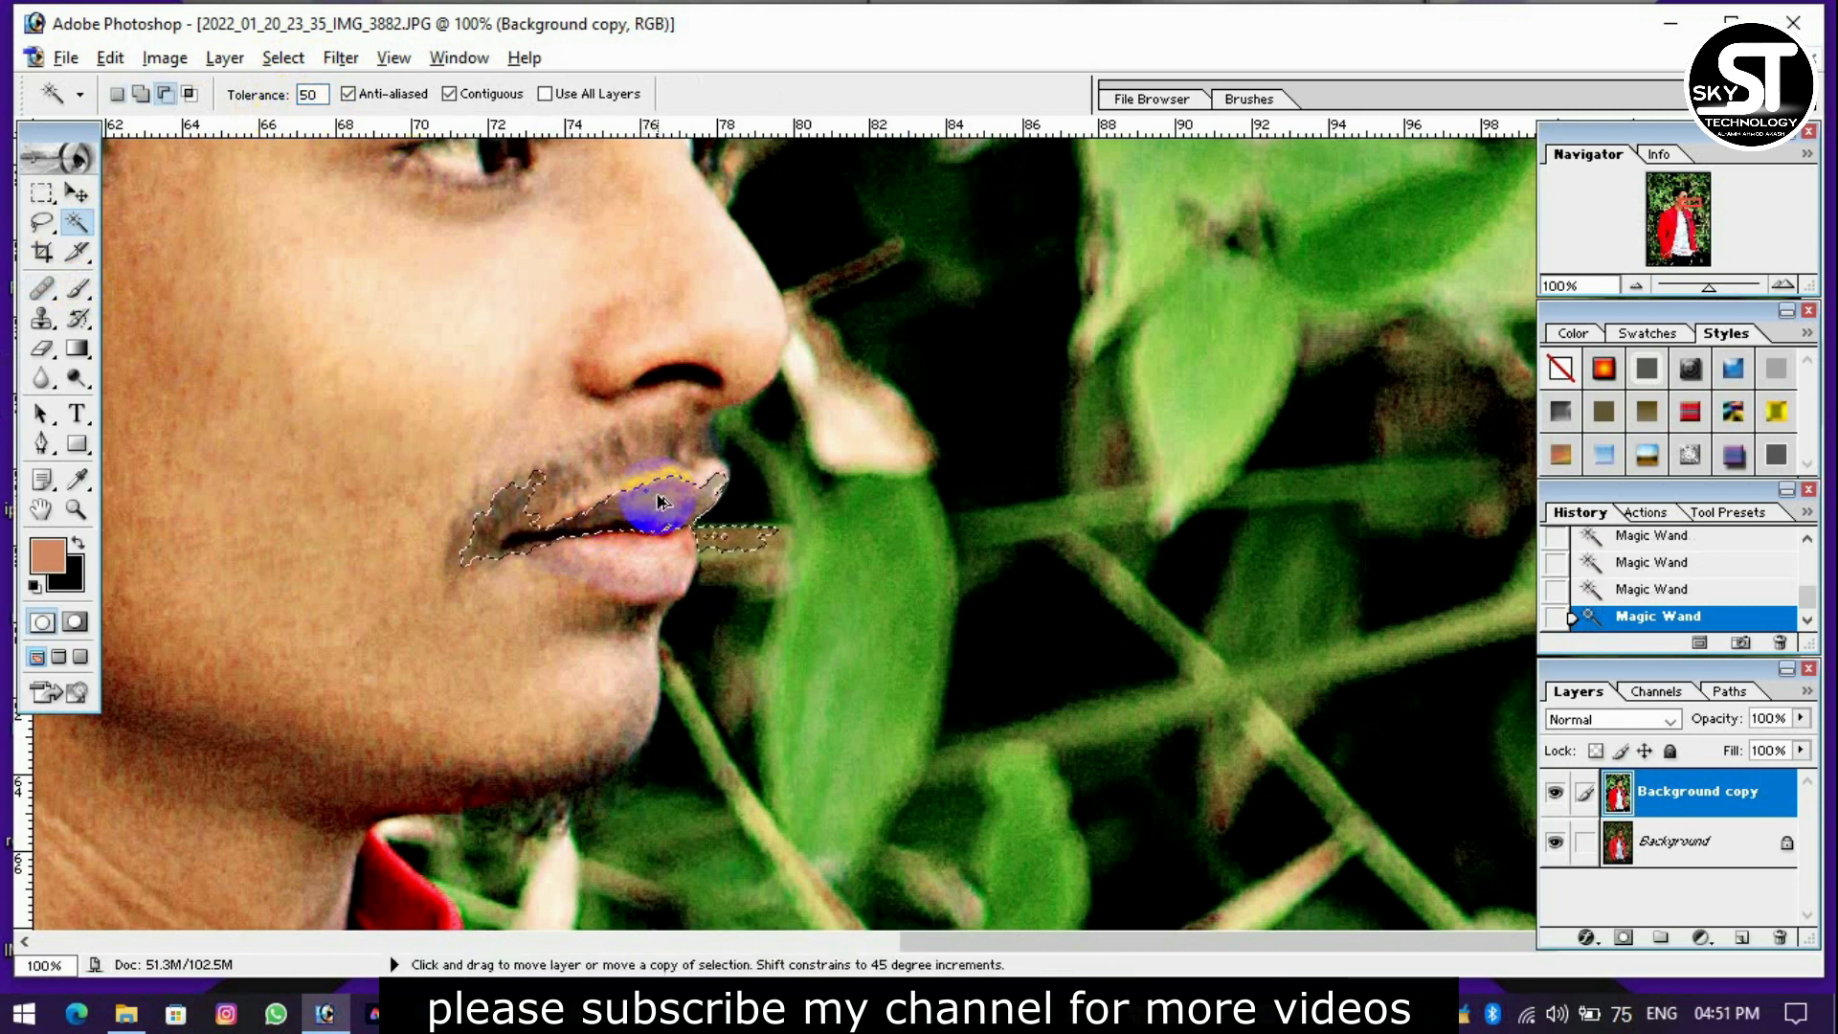
key("ctrl+alt+d")
left_click(1029, 497)
Brighten the selected lip area with Curves by mapping input 85 to output 129, and deselect it.
key("ctrl+m")
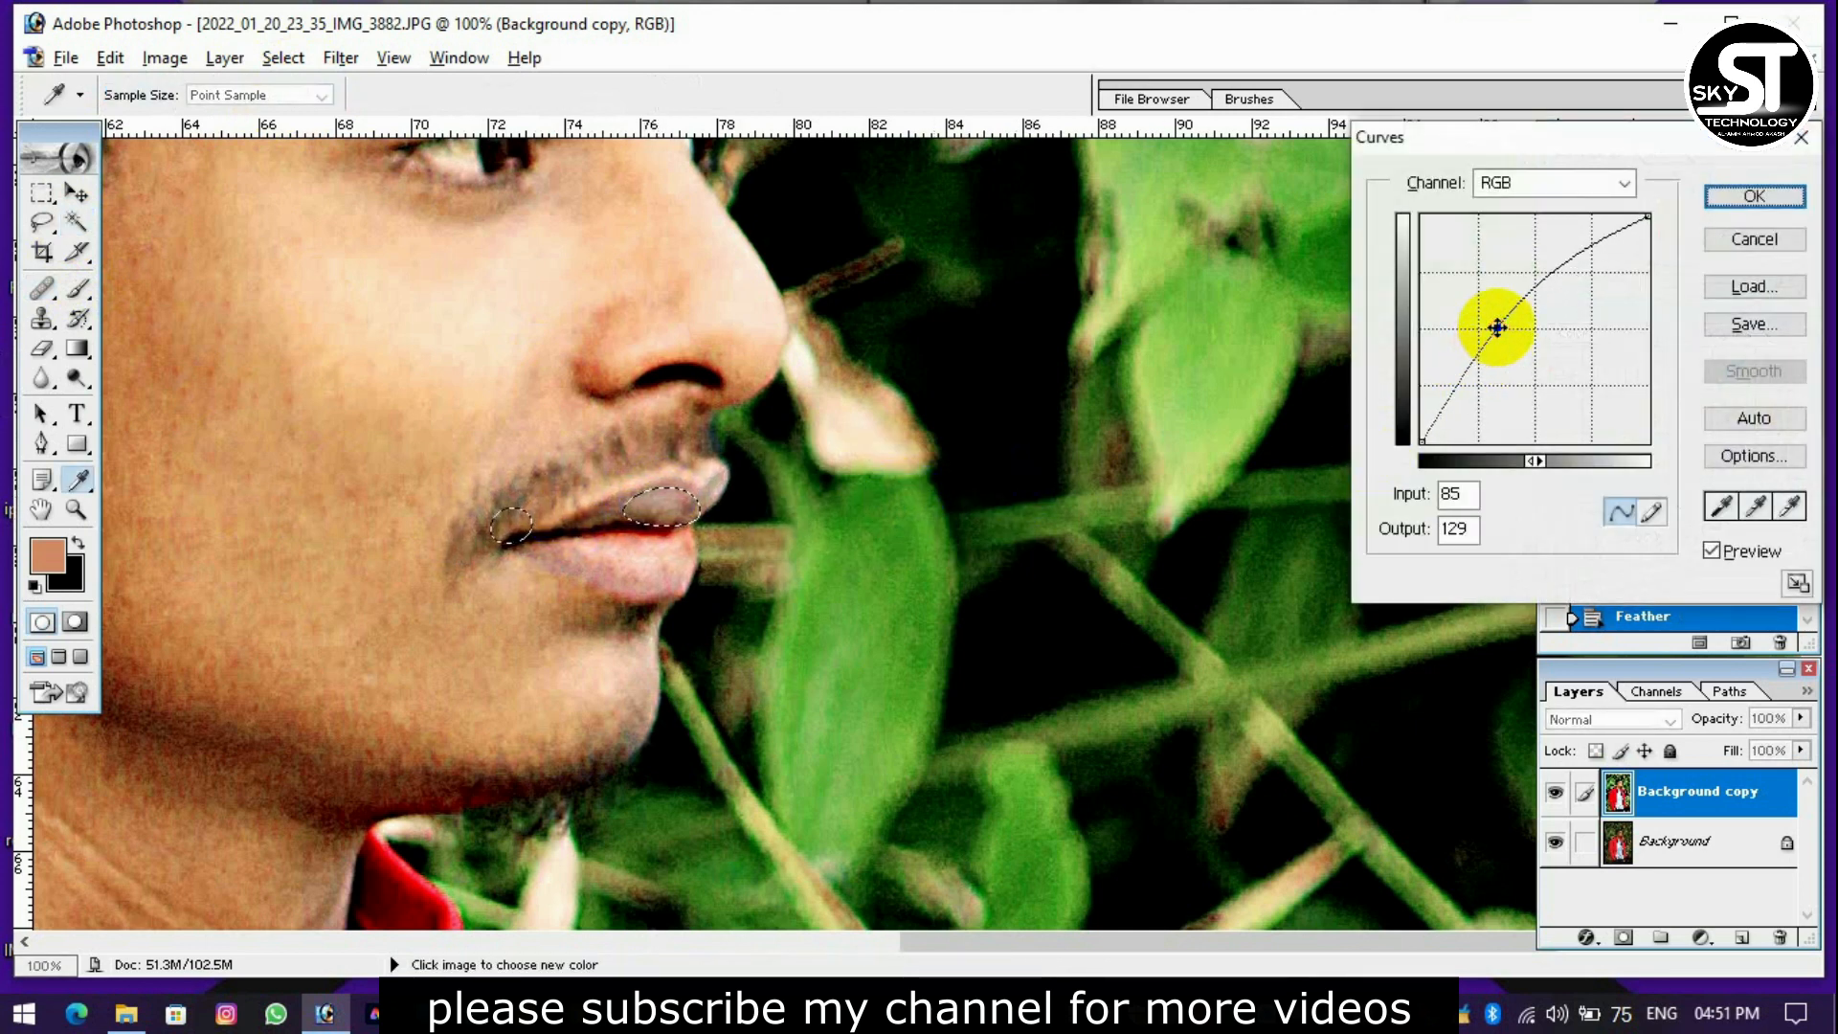
key("Return")
key("w")
key("ctrl+d")
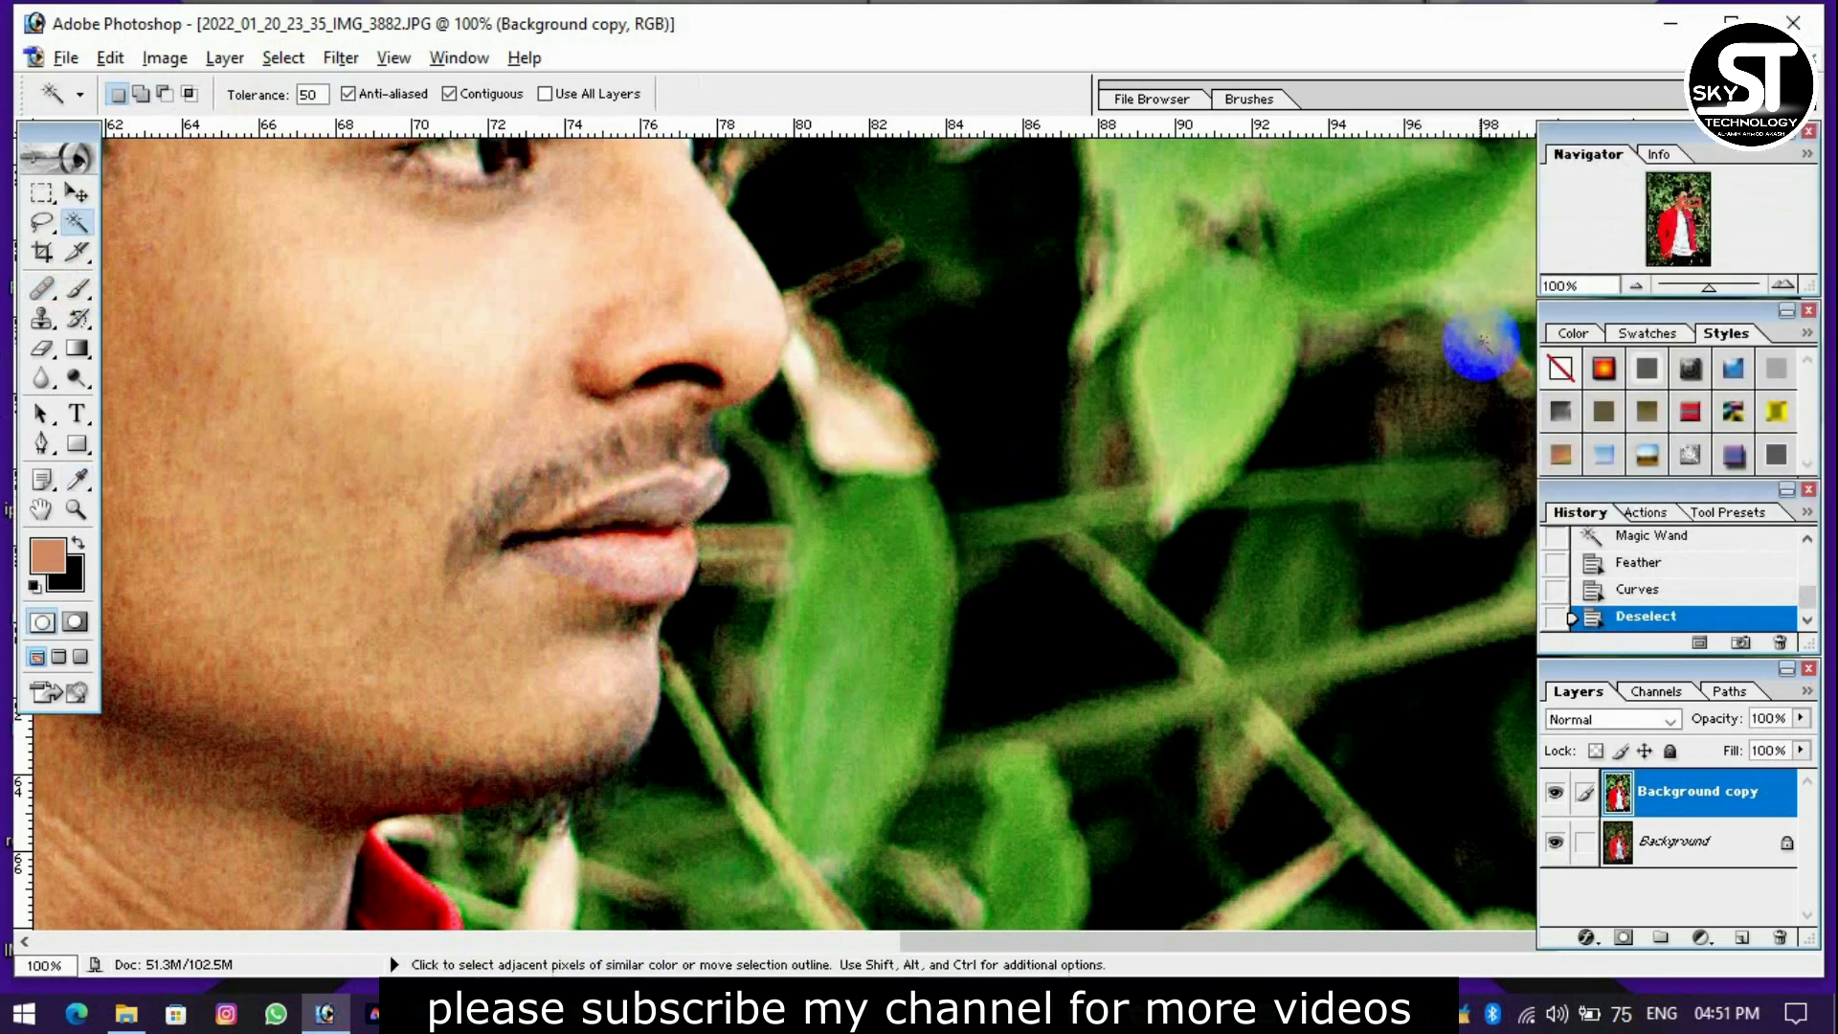
key("ctrl+minus")
key("ctrl+minus")
key("ctrl+minus")
key("ctrl+minus")
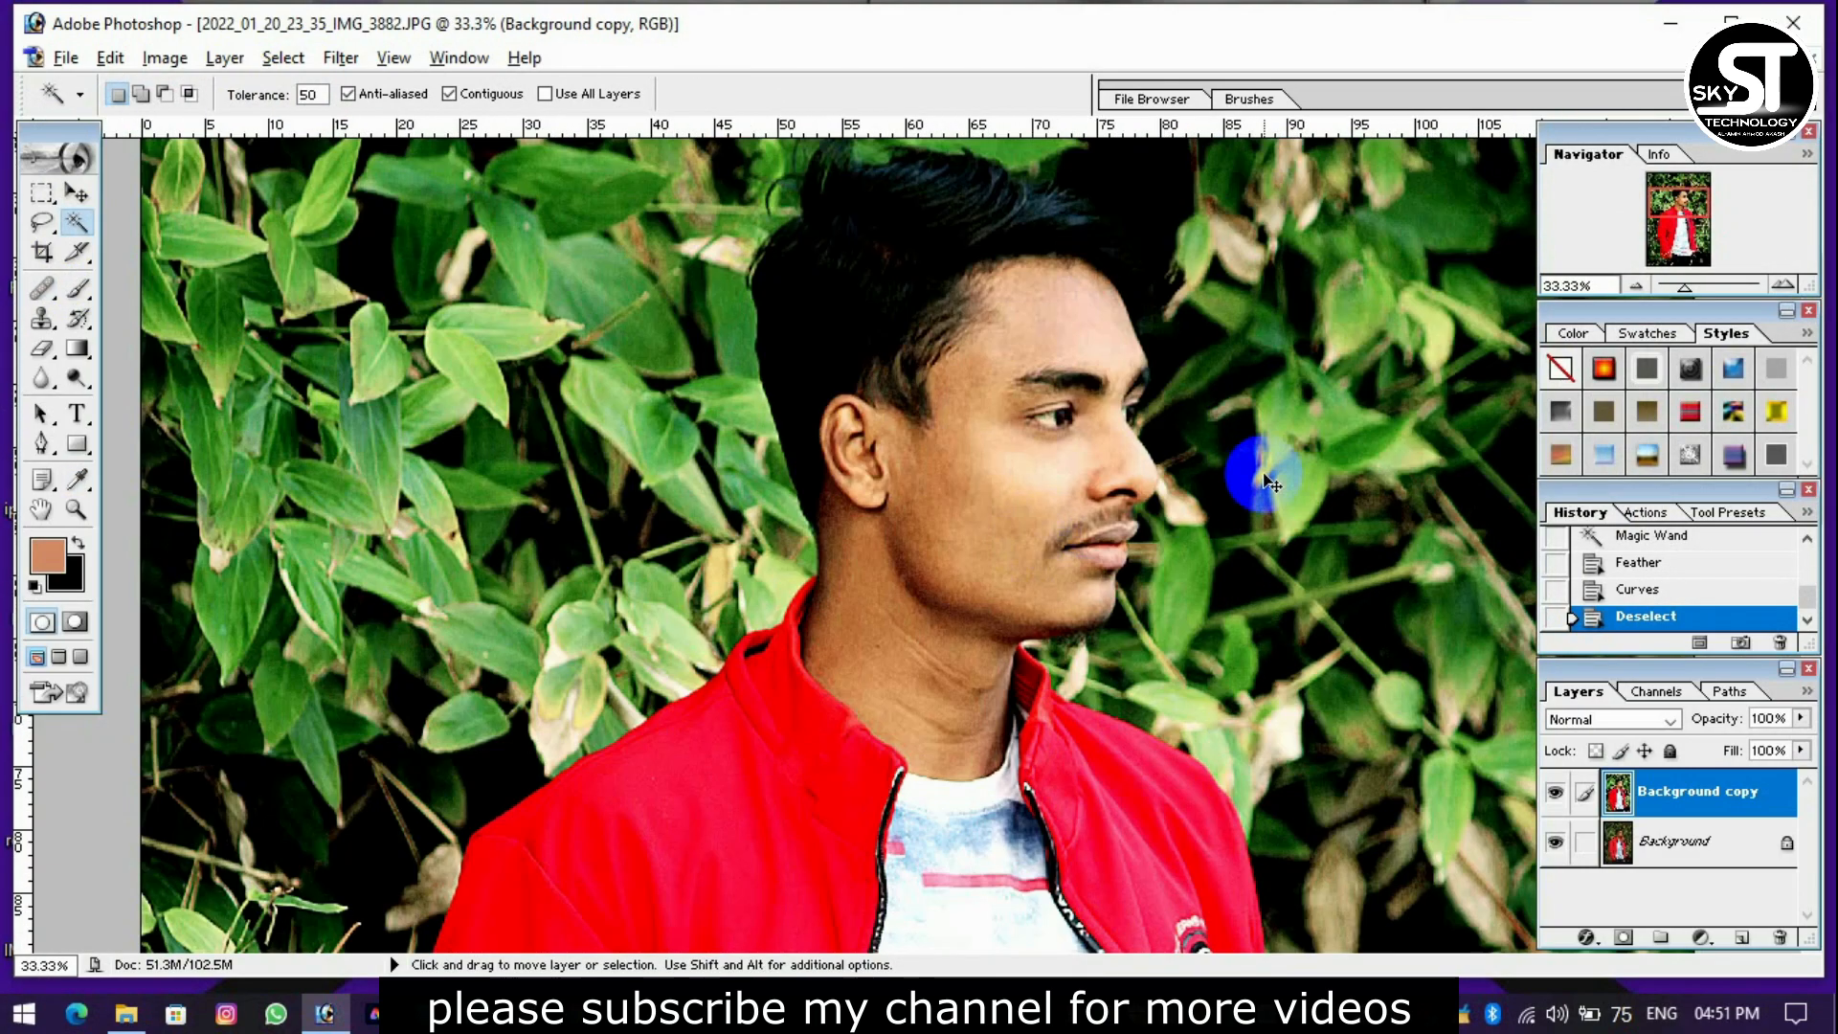
key("ctrl+minus")
key("ctrl+plus")
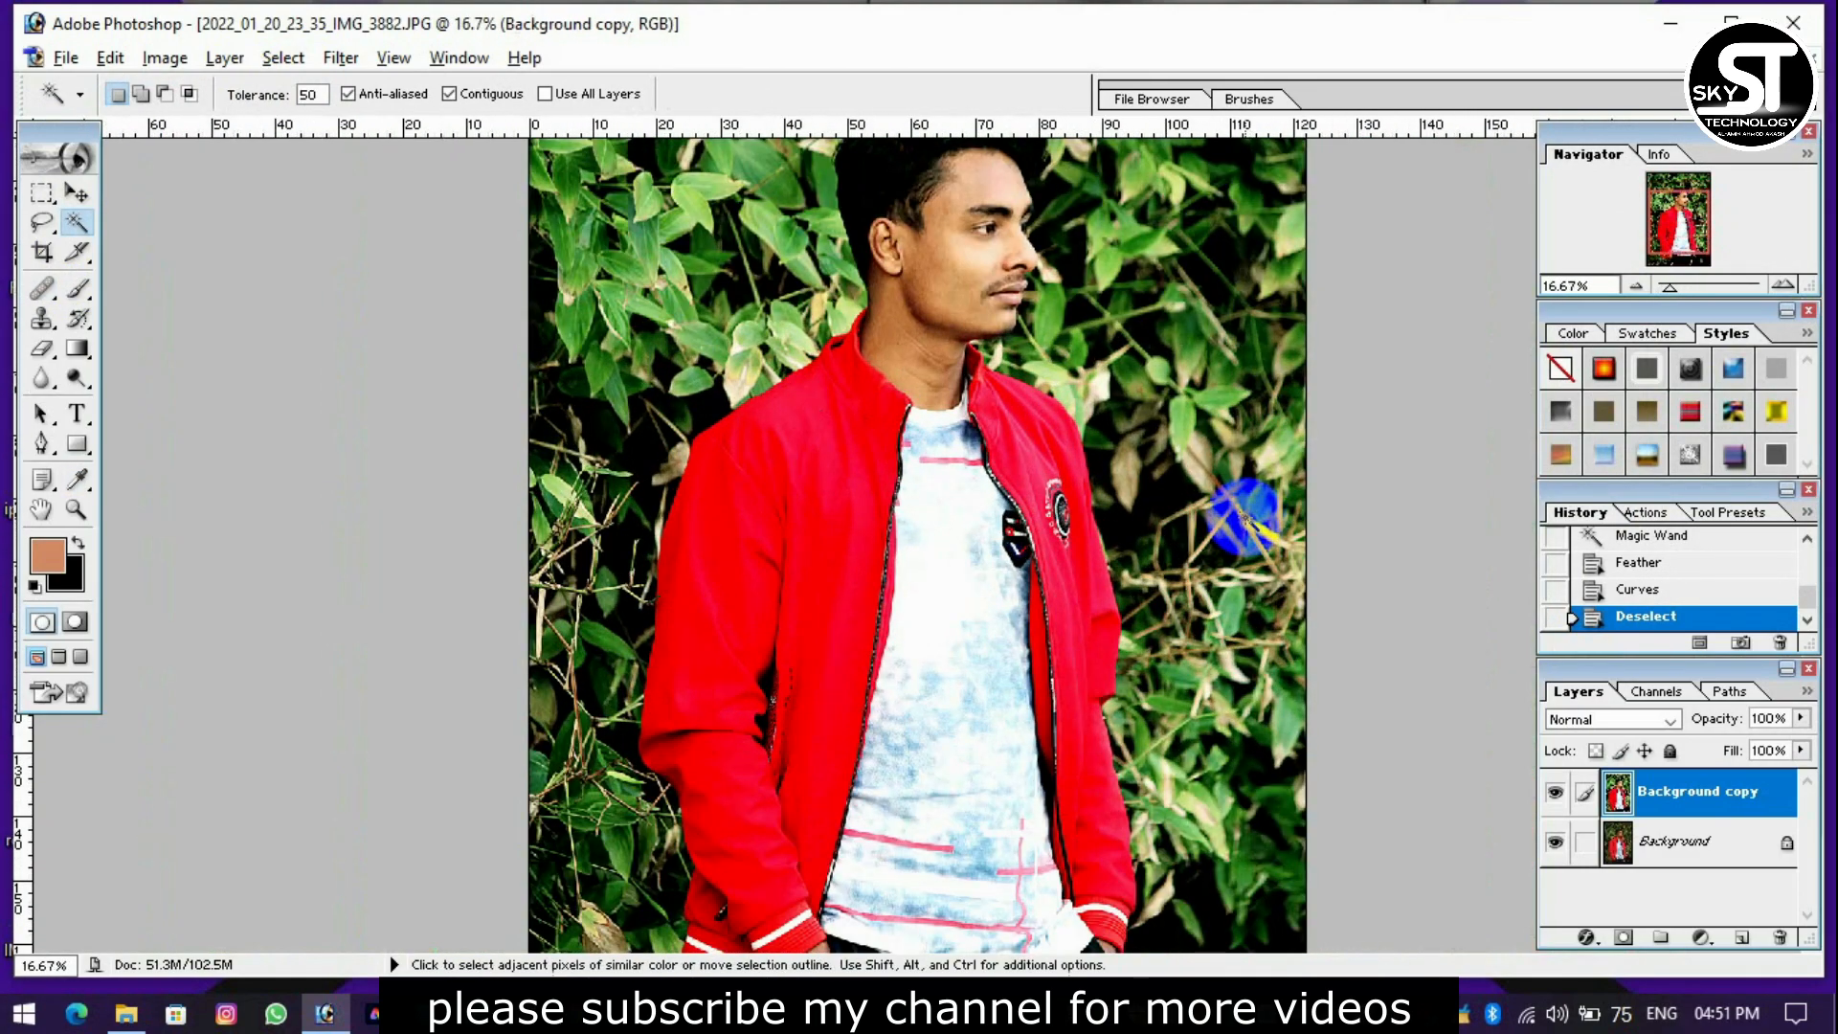
Select the T-shirt's white and blue areas with the Magic Wand at a tolerance of 50, and feather the selection.
key("ctrl+plus")
scroll(1149, 521, "up", 2)
left_click(989, 537)
left_click(992, 498, "shift")
left_click(996, 459, "shift")
left_click(1034, 529, "shift")
scroll(1034, 530, "down", 3)
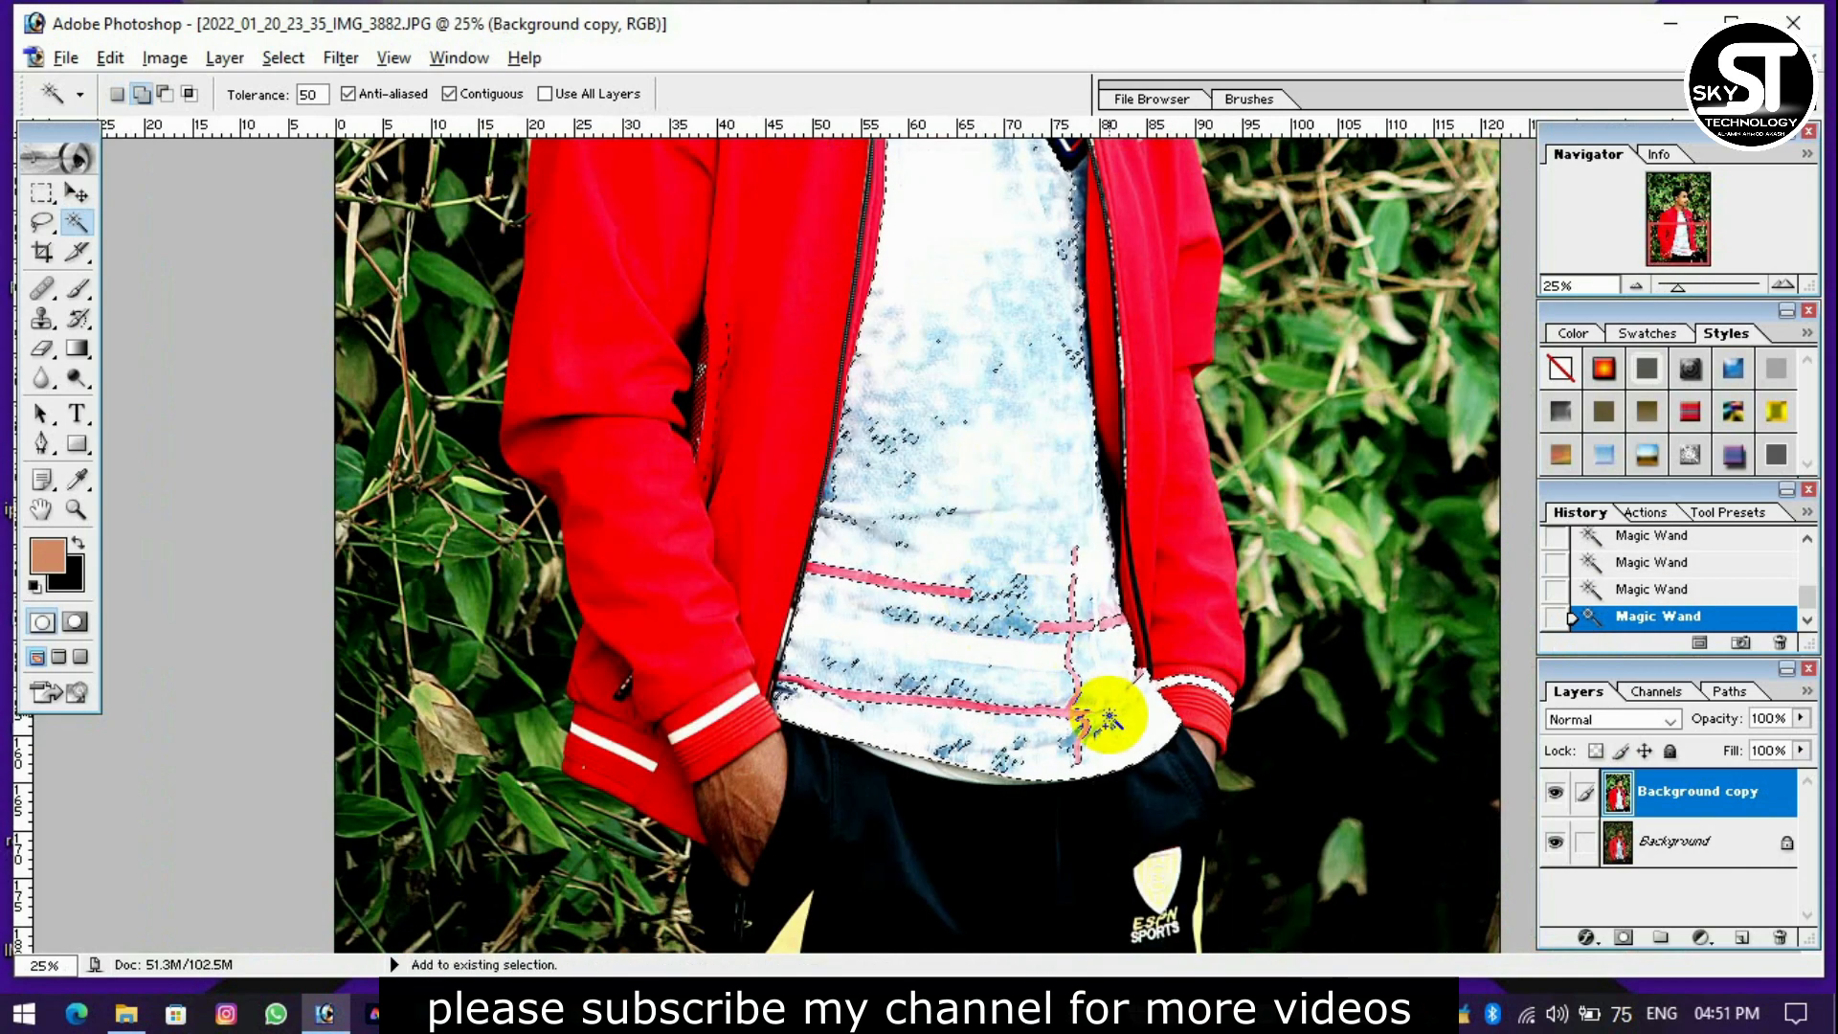
scroll(973, 723, "up", 4)
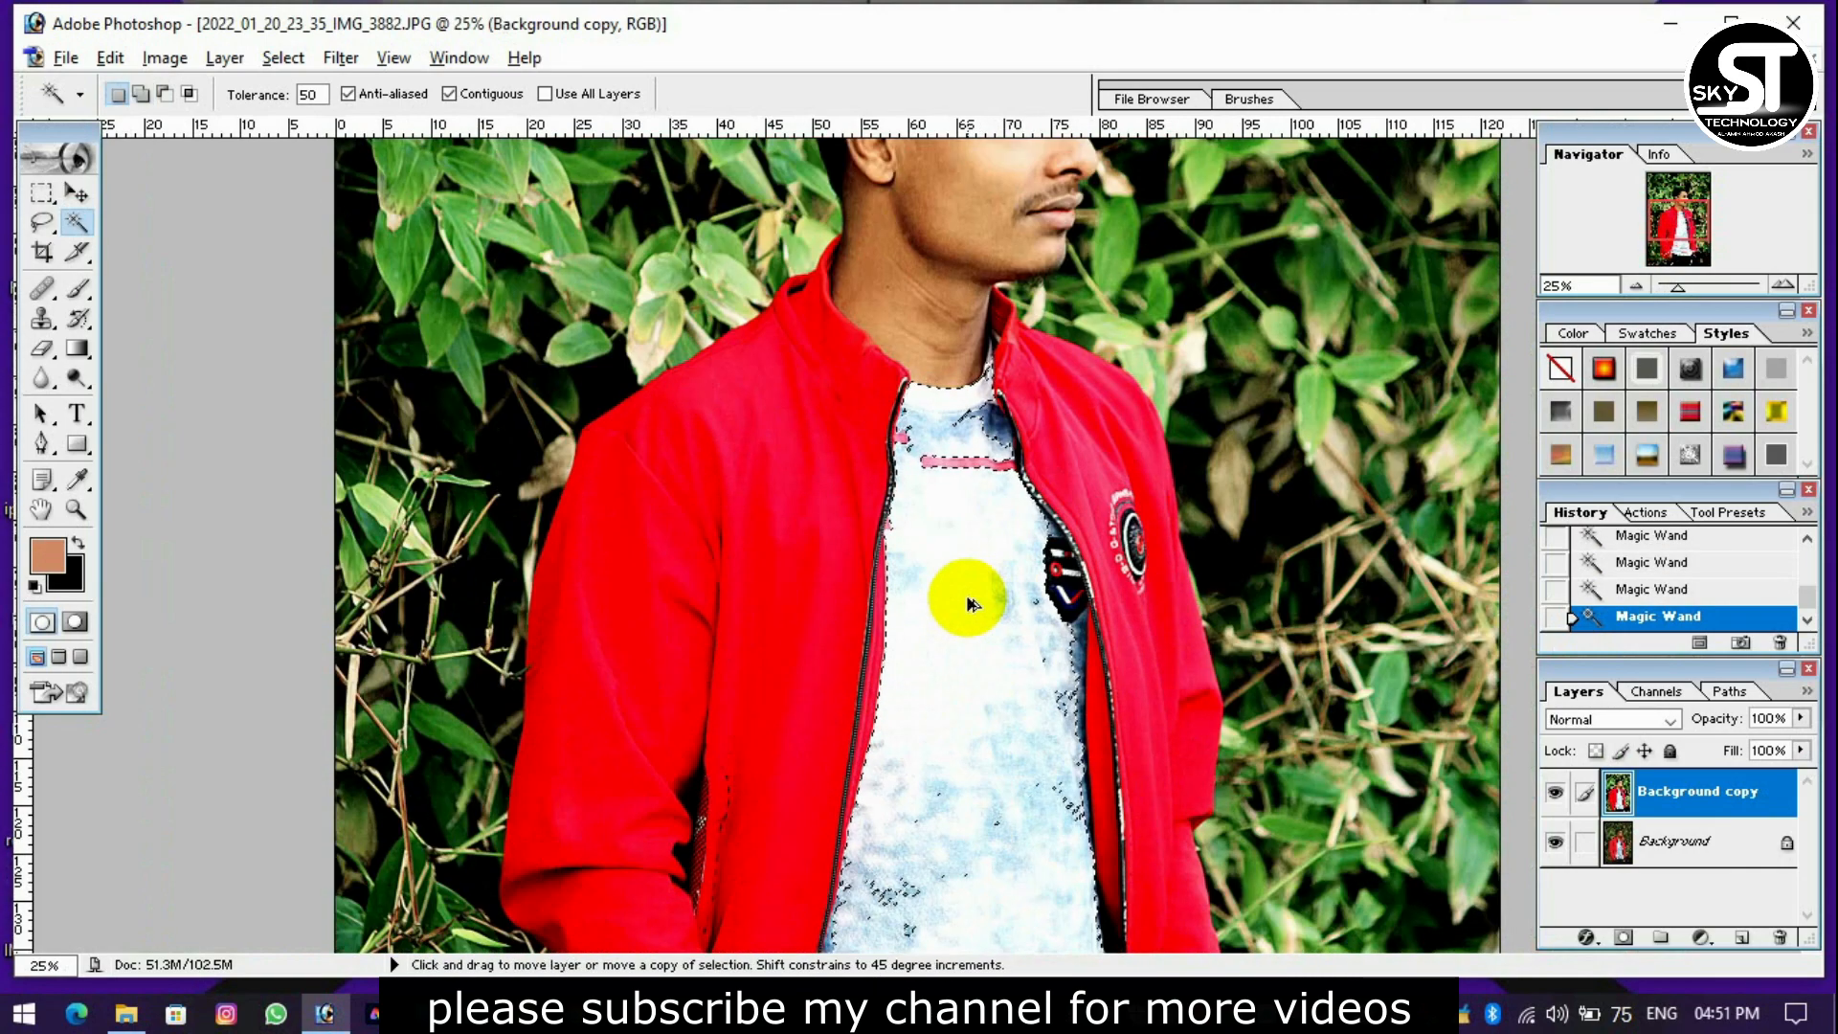
key("ctrl+alt+d")
key("Return")
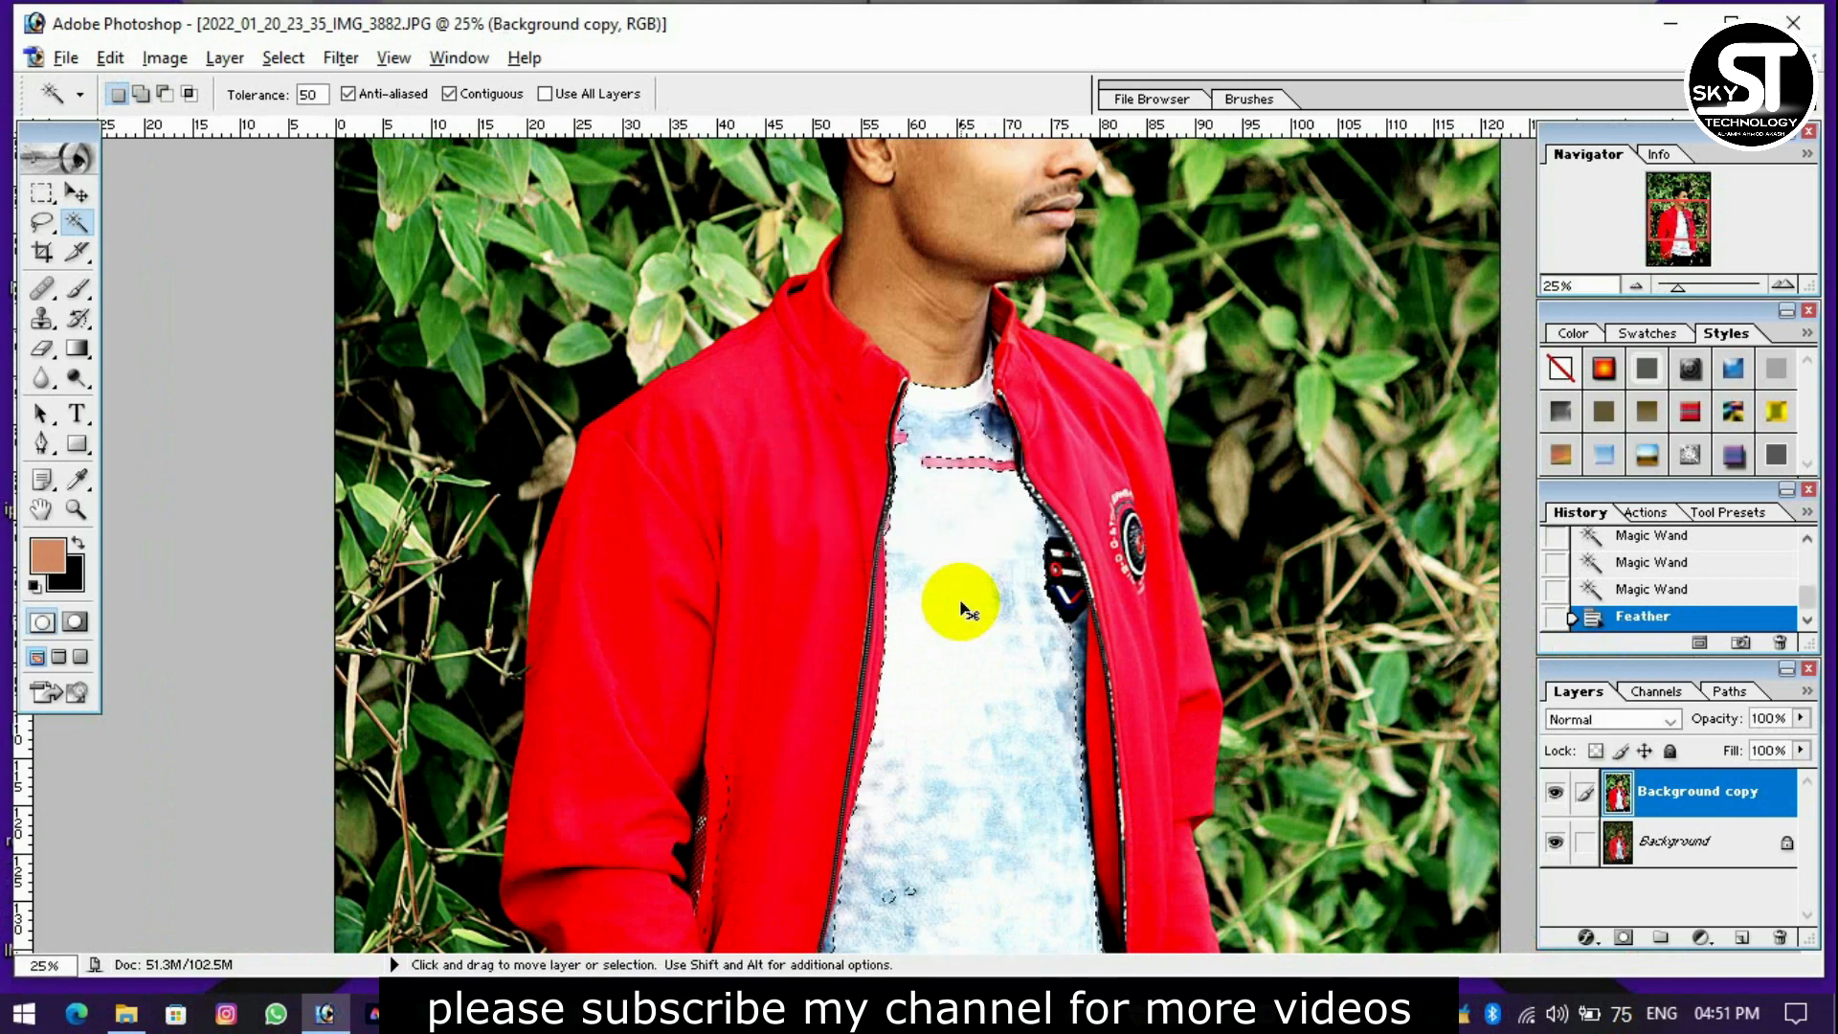
Darken the selected T-shirt with Curves by mapping input 165 to output 77, and deselect it.
key("ctrl+m")
left_click_drag(1518, 361, 1568, 374)
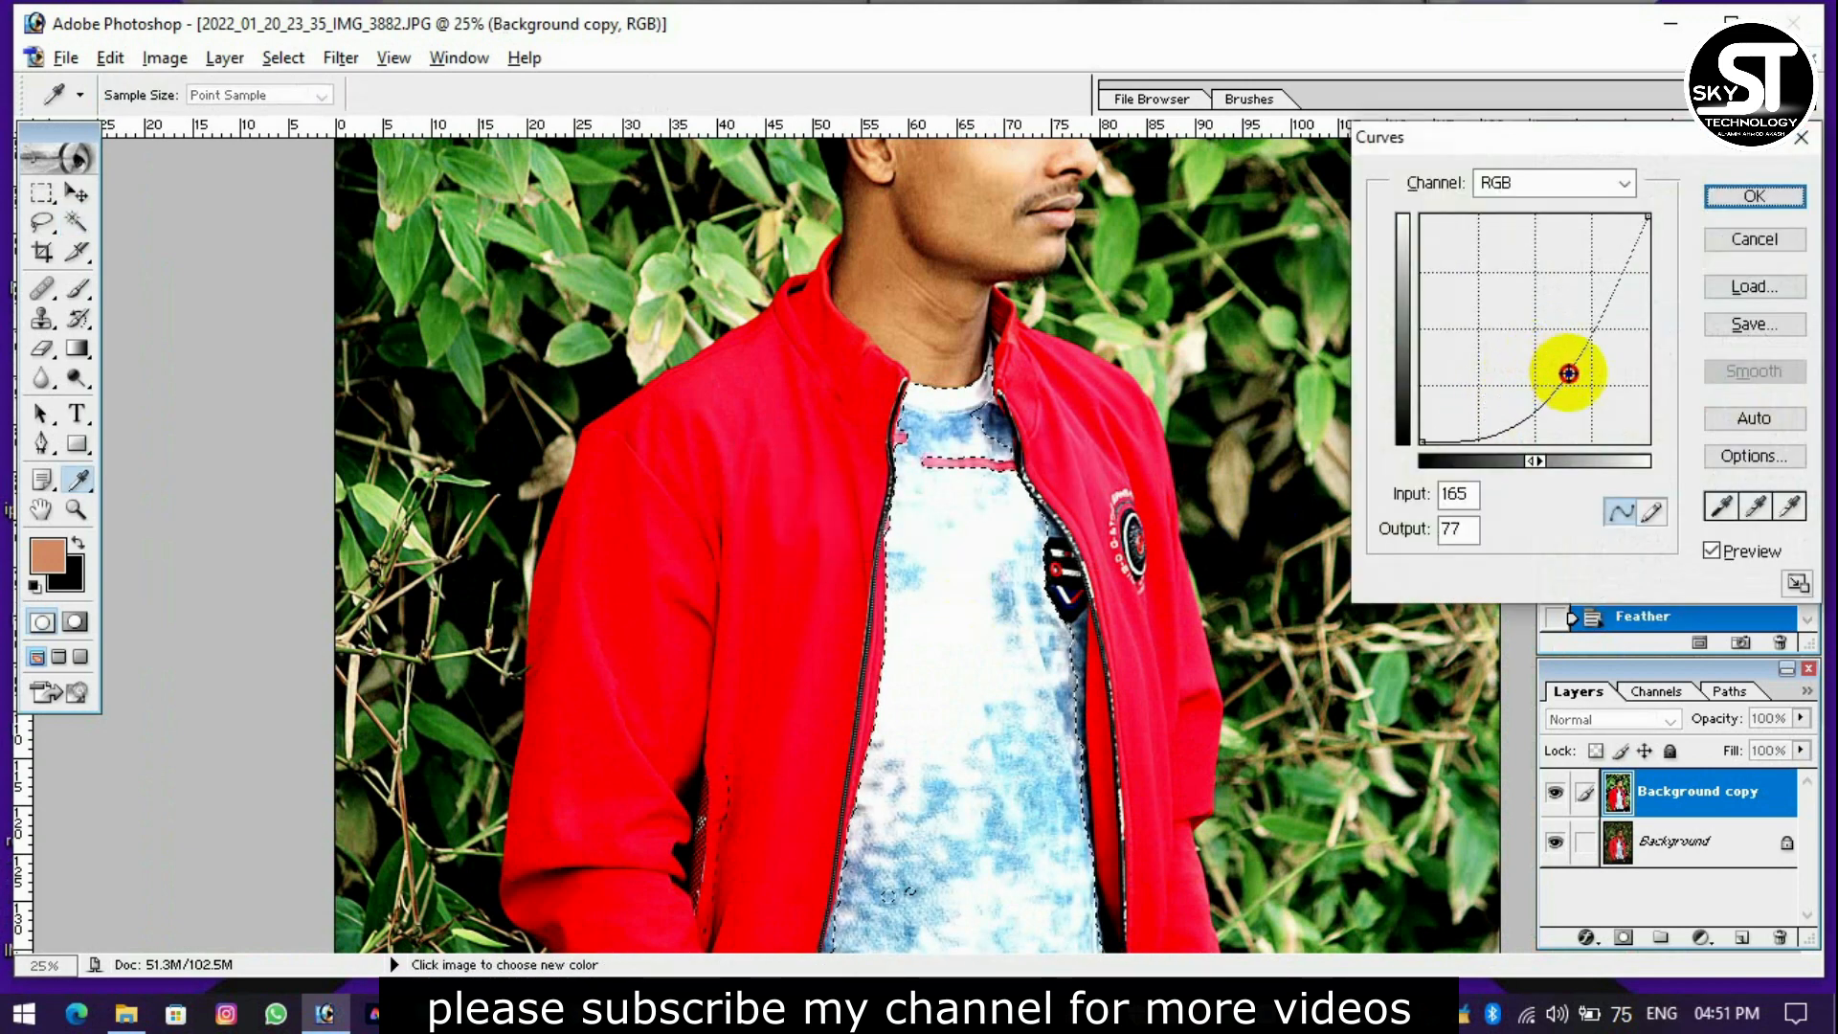
key("Return")
key("w")
scroll(1320, 398, "down", 5)
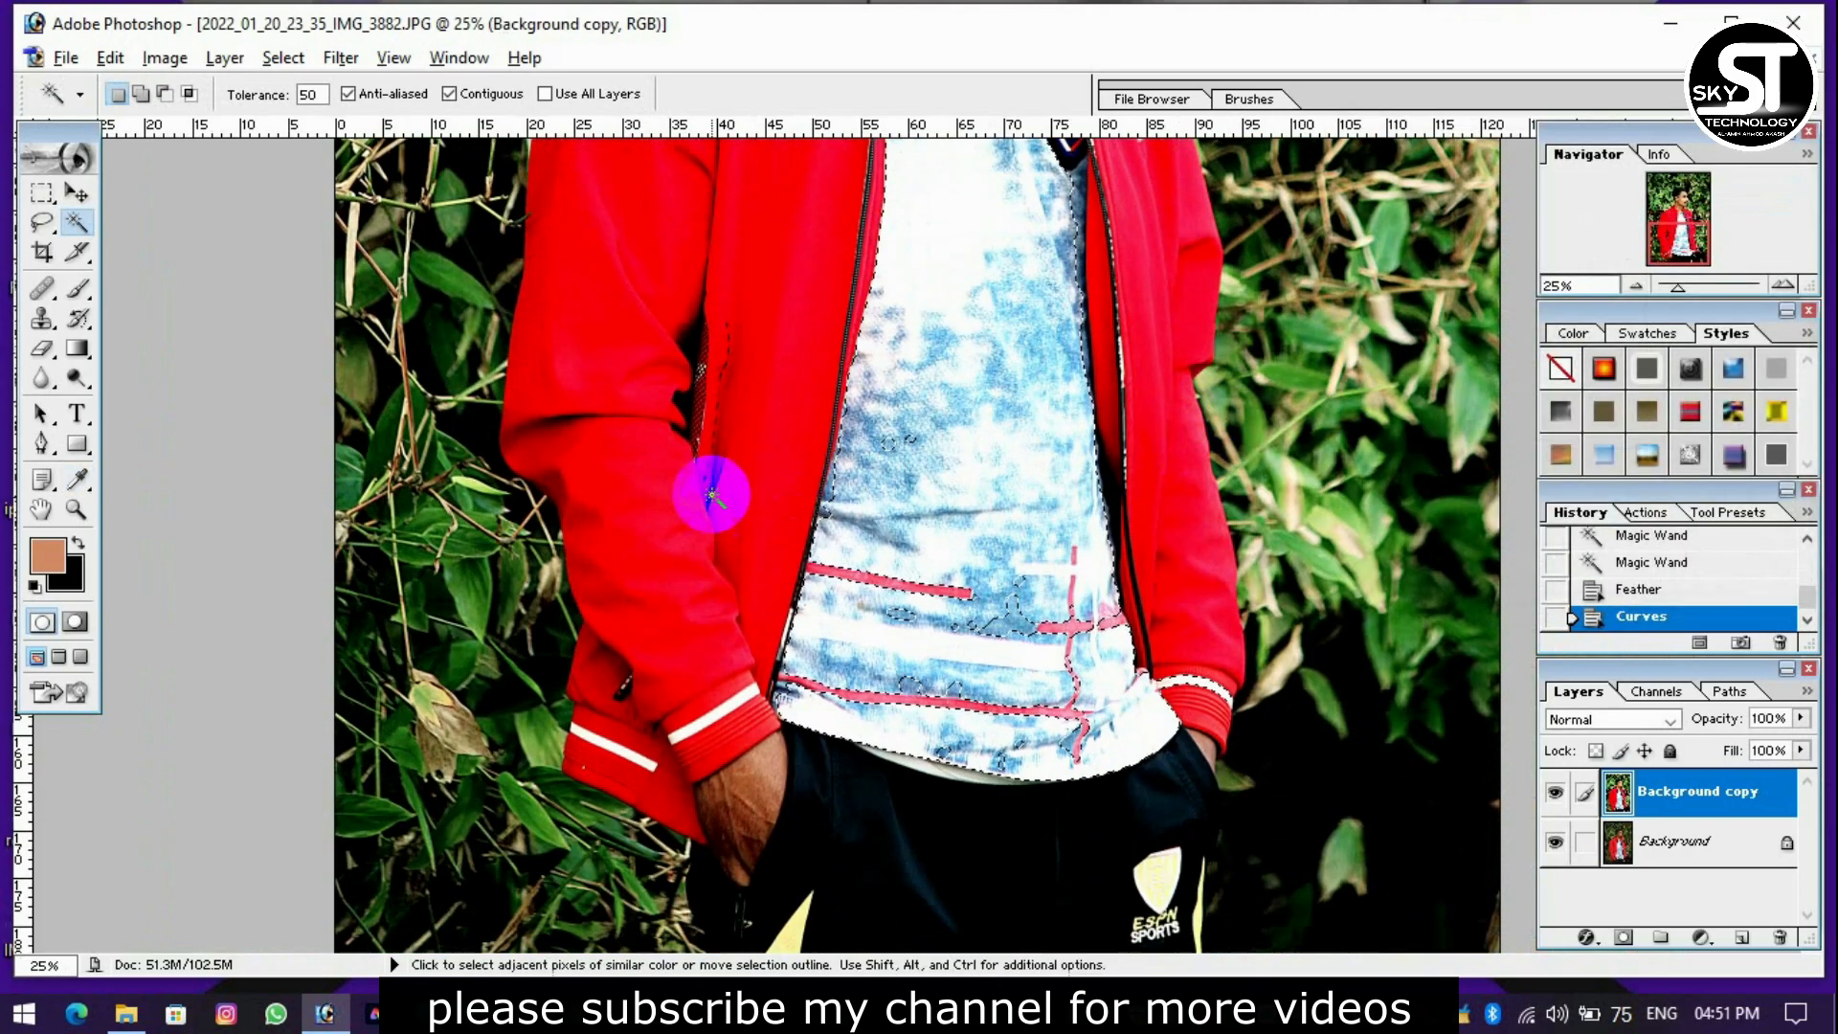
left_click(943, 578)
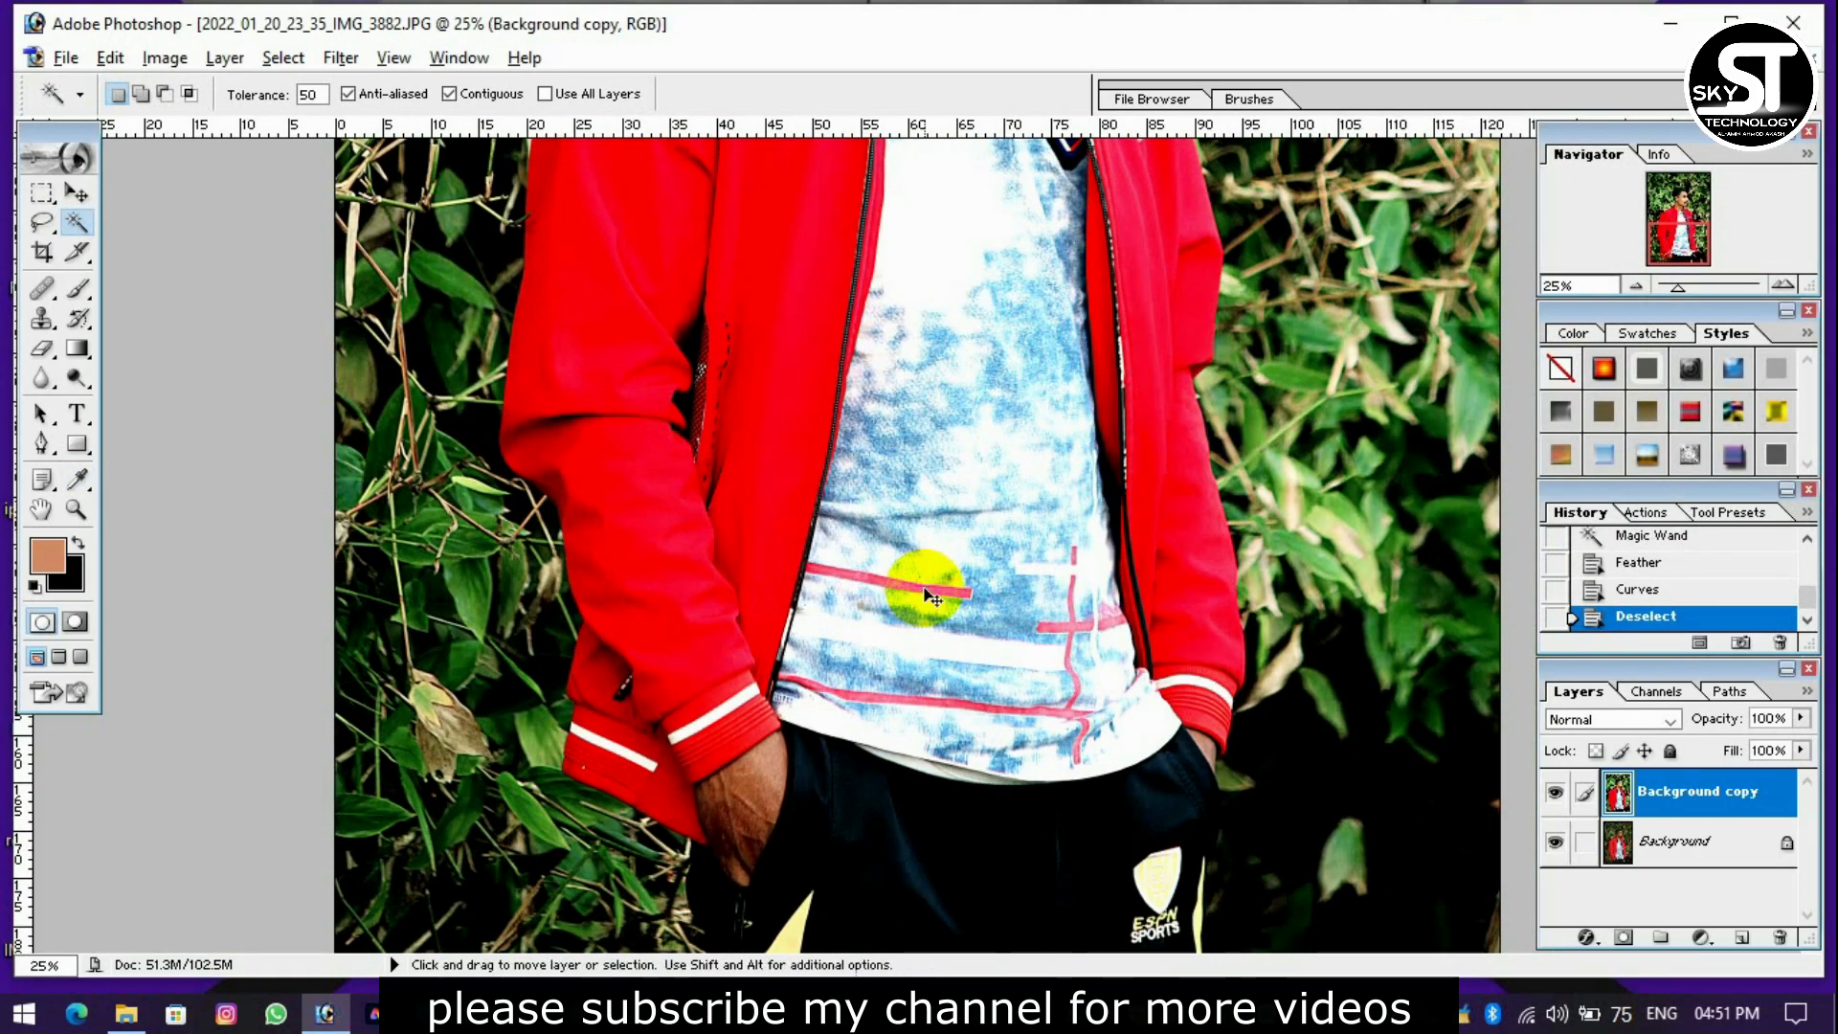
Select the skin of the hand beside the red cuff with the Magic Wand at tolerance 50, undoing any unwanted additions.
key("ctrl+plus")
key("ctrl+plus")
scroll(804, 641, "down", 6)
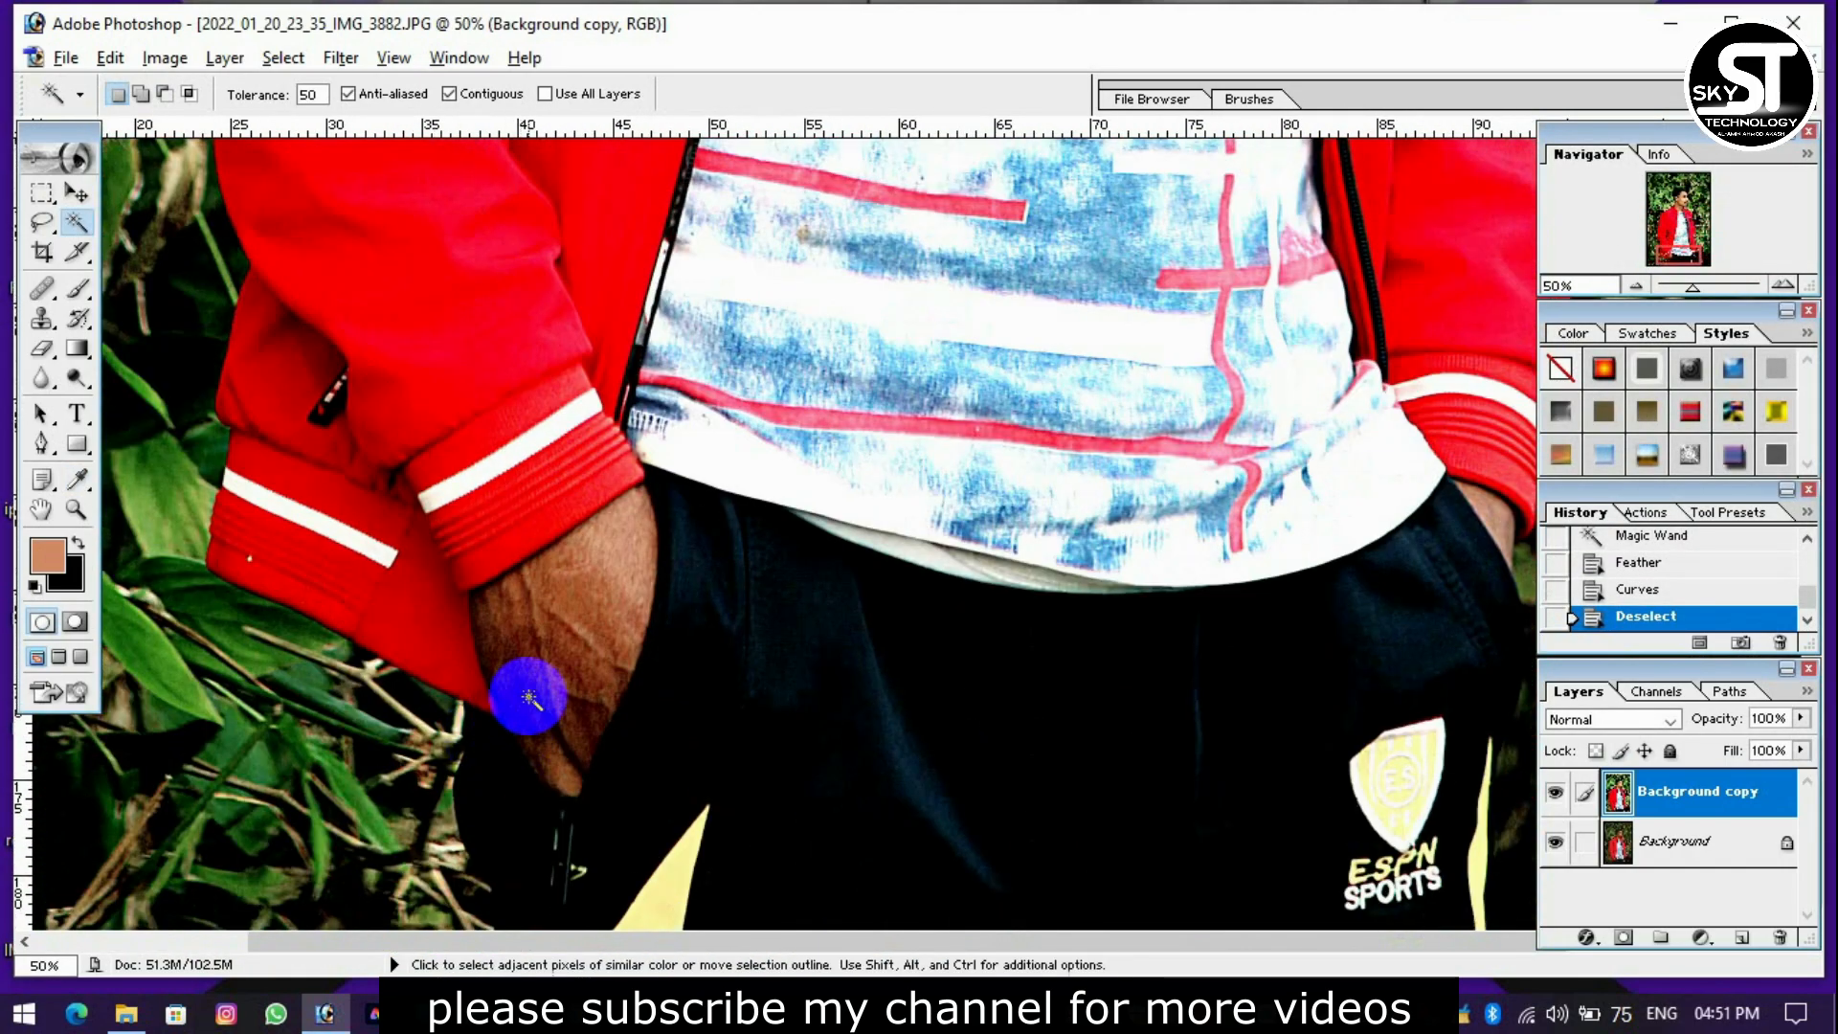
left_click(533, 704)
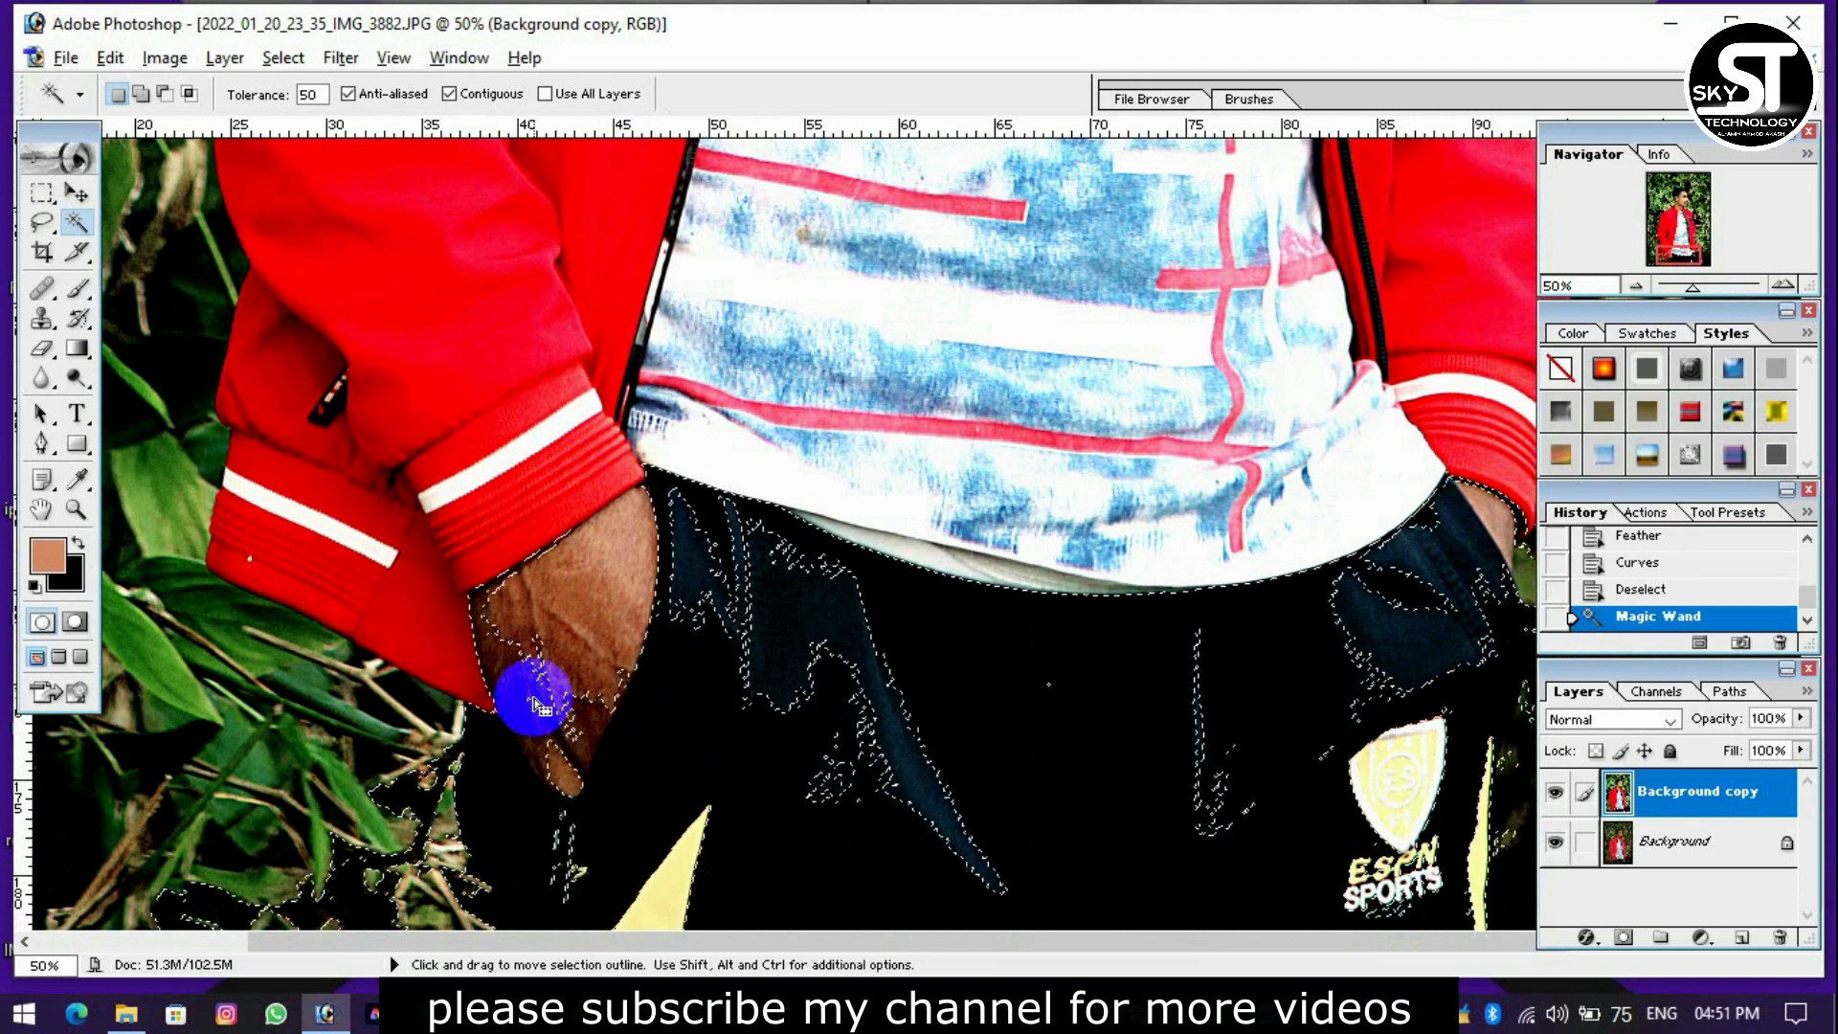
key("ctrl+z")
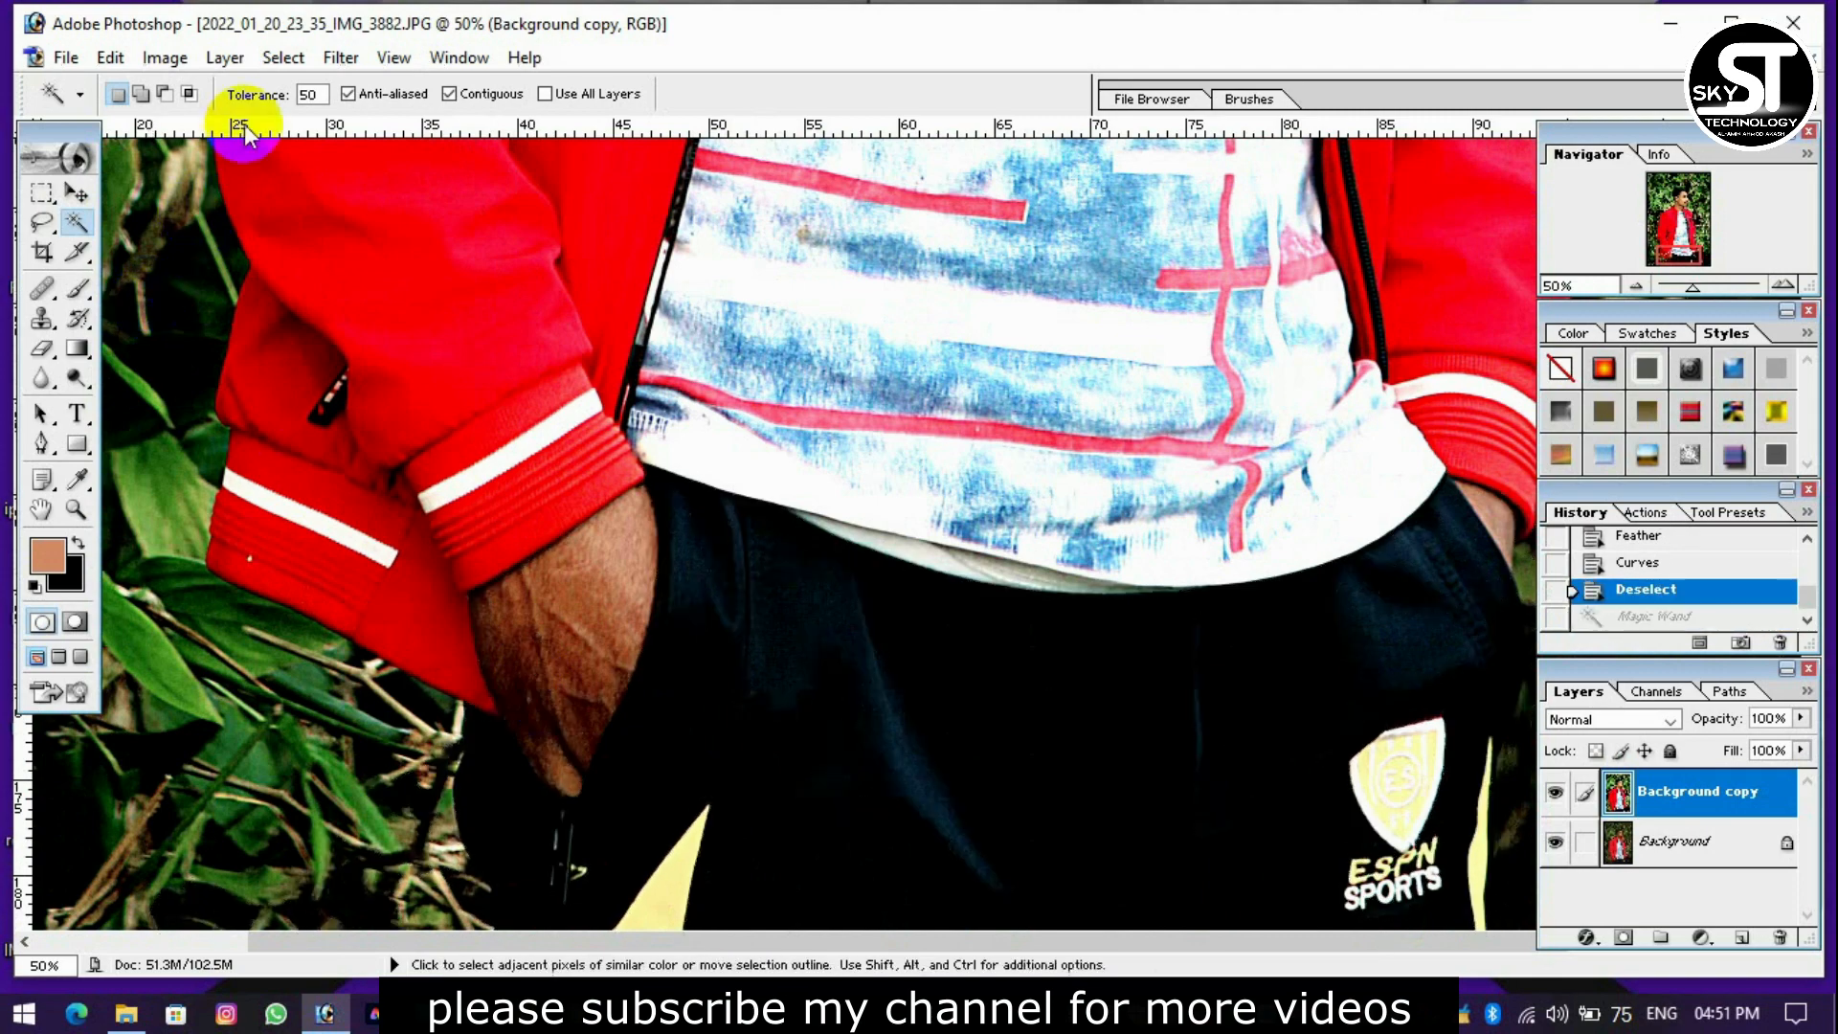
left_click(530, 565)
left_click(551, 668, "shift")
left_click(586, 552, "shift")
left_click(519, 663, "shift")
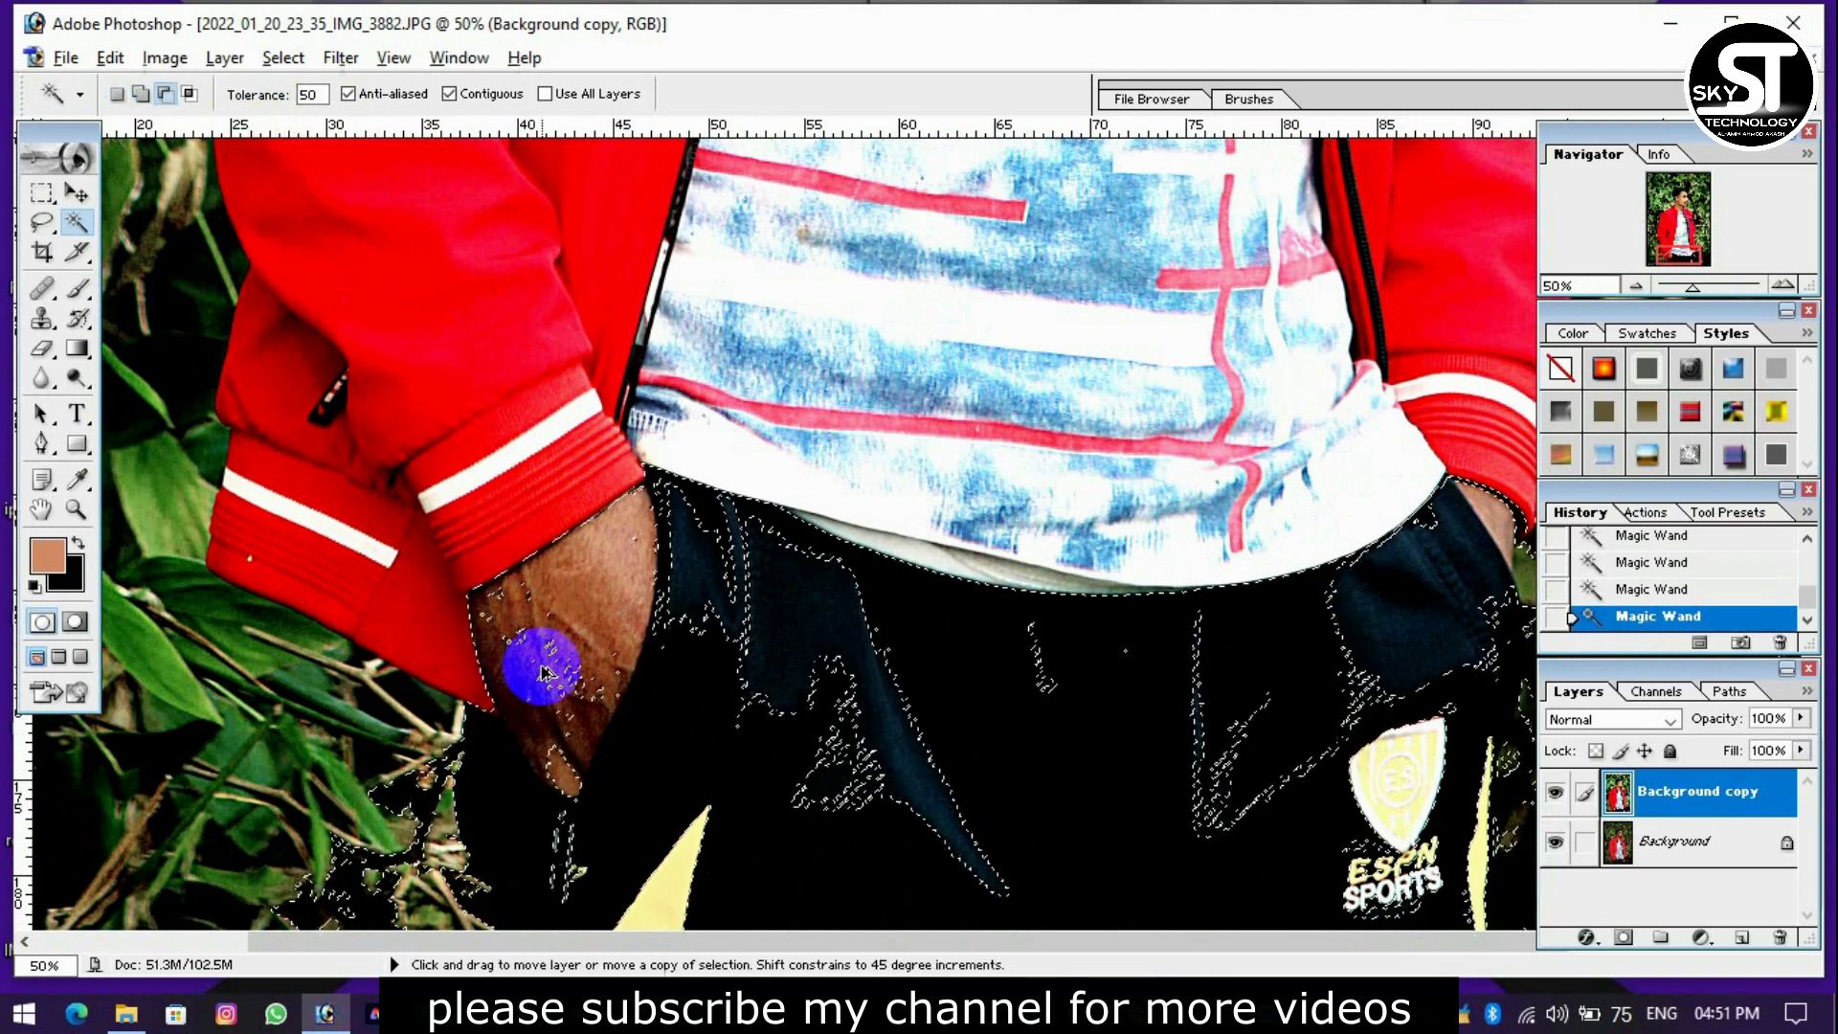
key("ctrl+z")
Add the remaining parts of the hand to the selection with the Lasso at 0 px feather, and feather the finished selection.
left_click(41, 222)
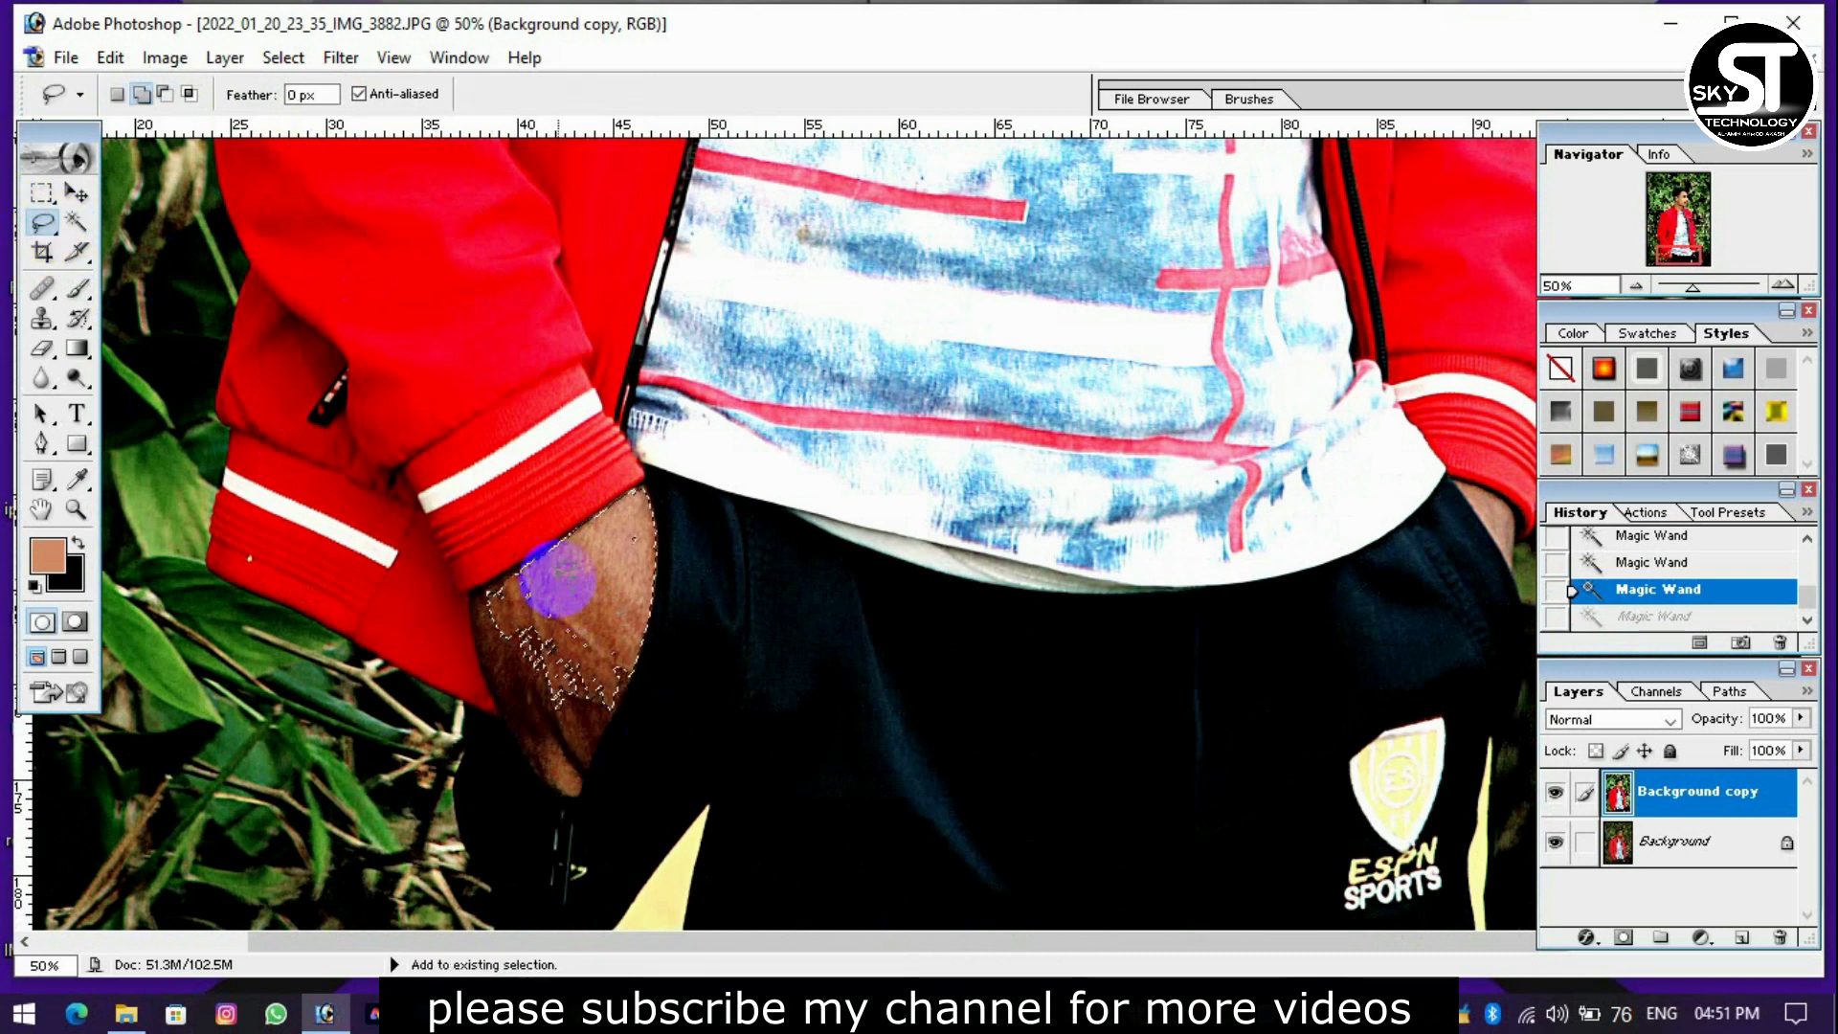
left_click_drag(555, 576, 493, 581)
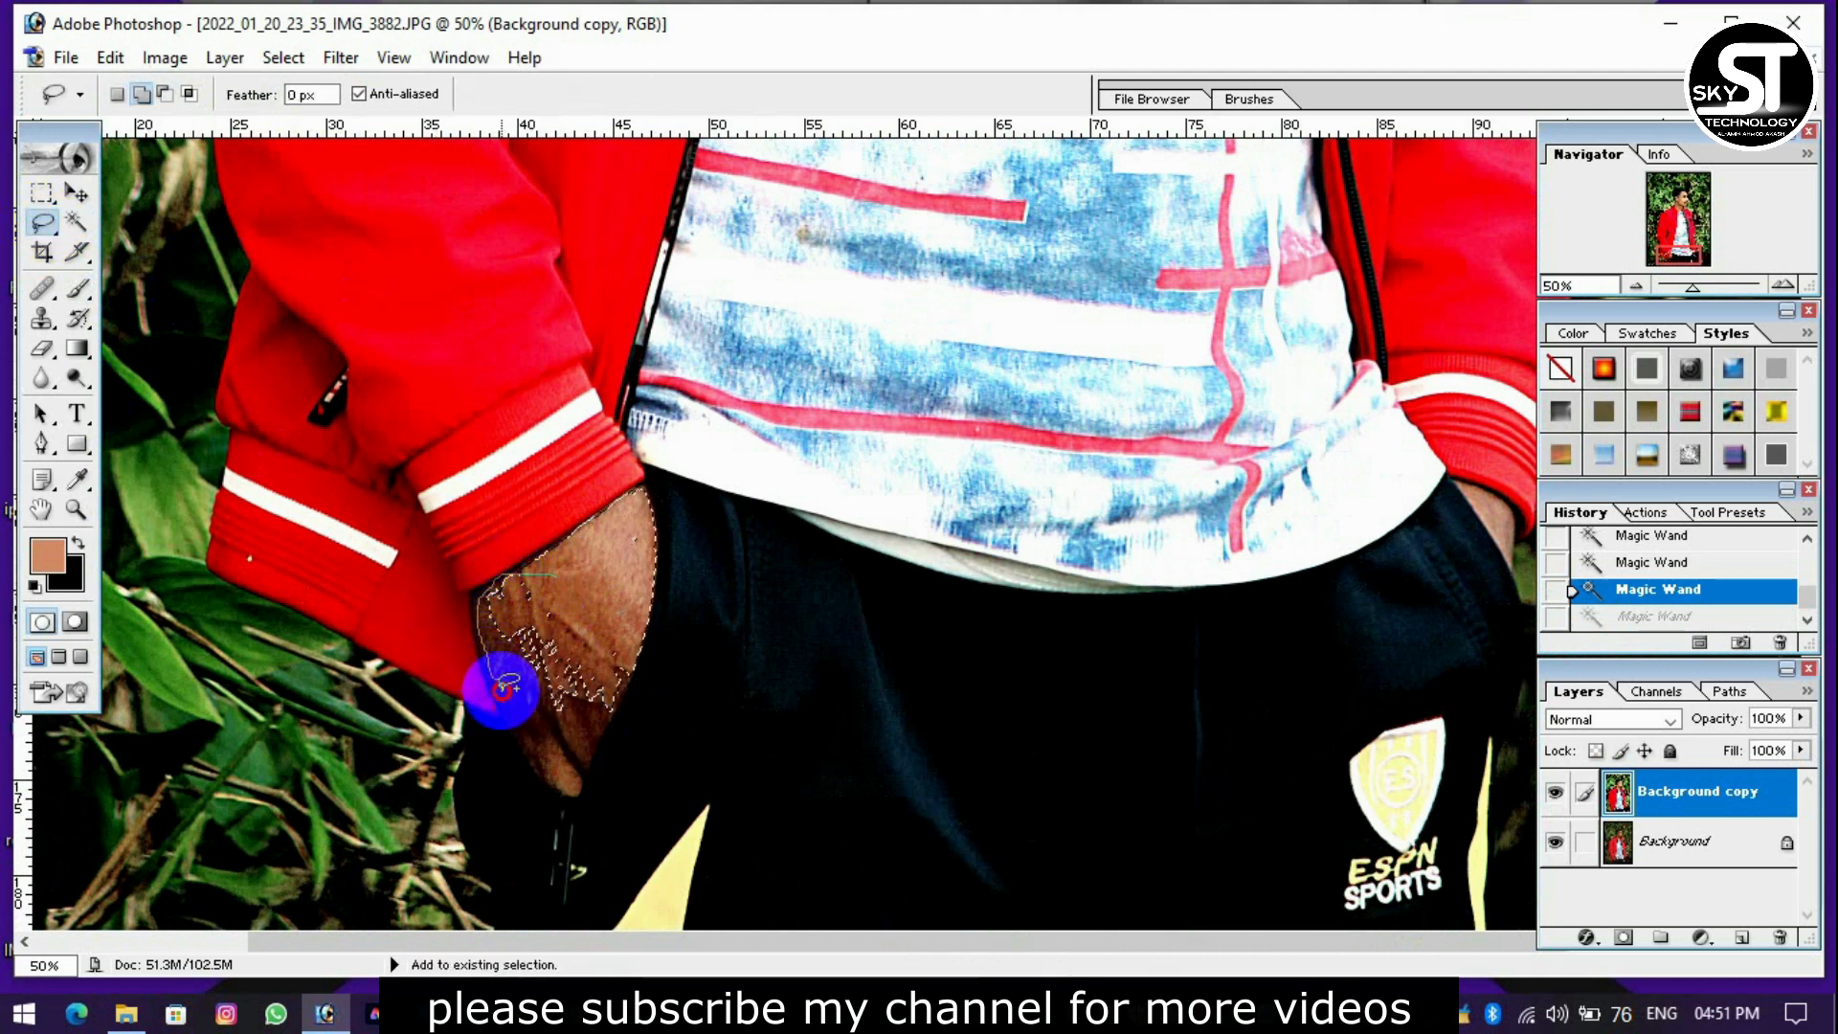
mouse_move(589, 771)
left_mouse_down()
mouse_move(612, 700)
mouse_move(571, 640)
left_mouse_up()
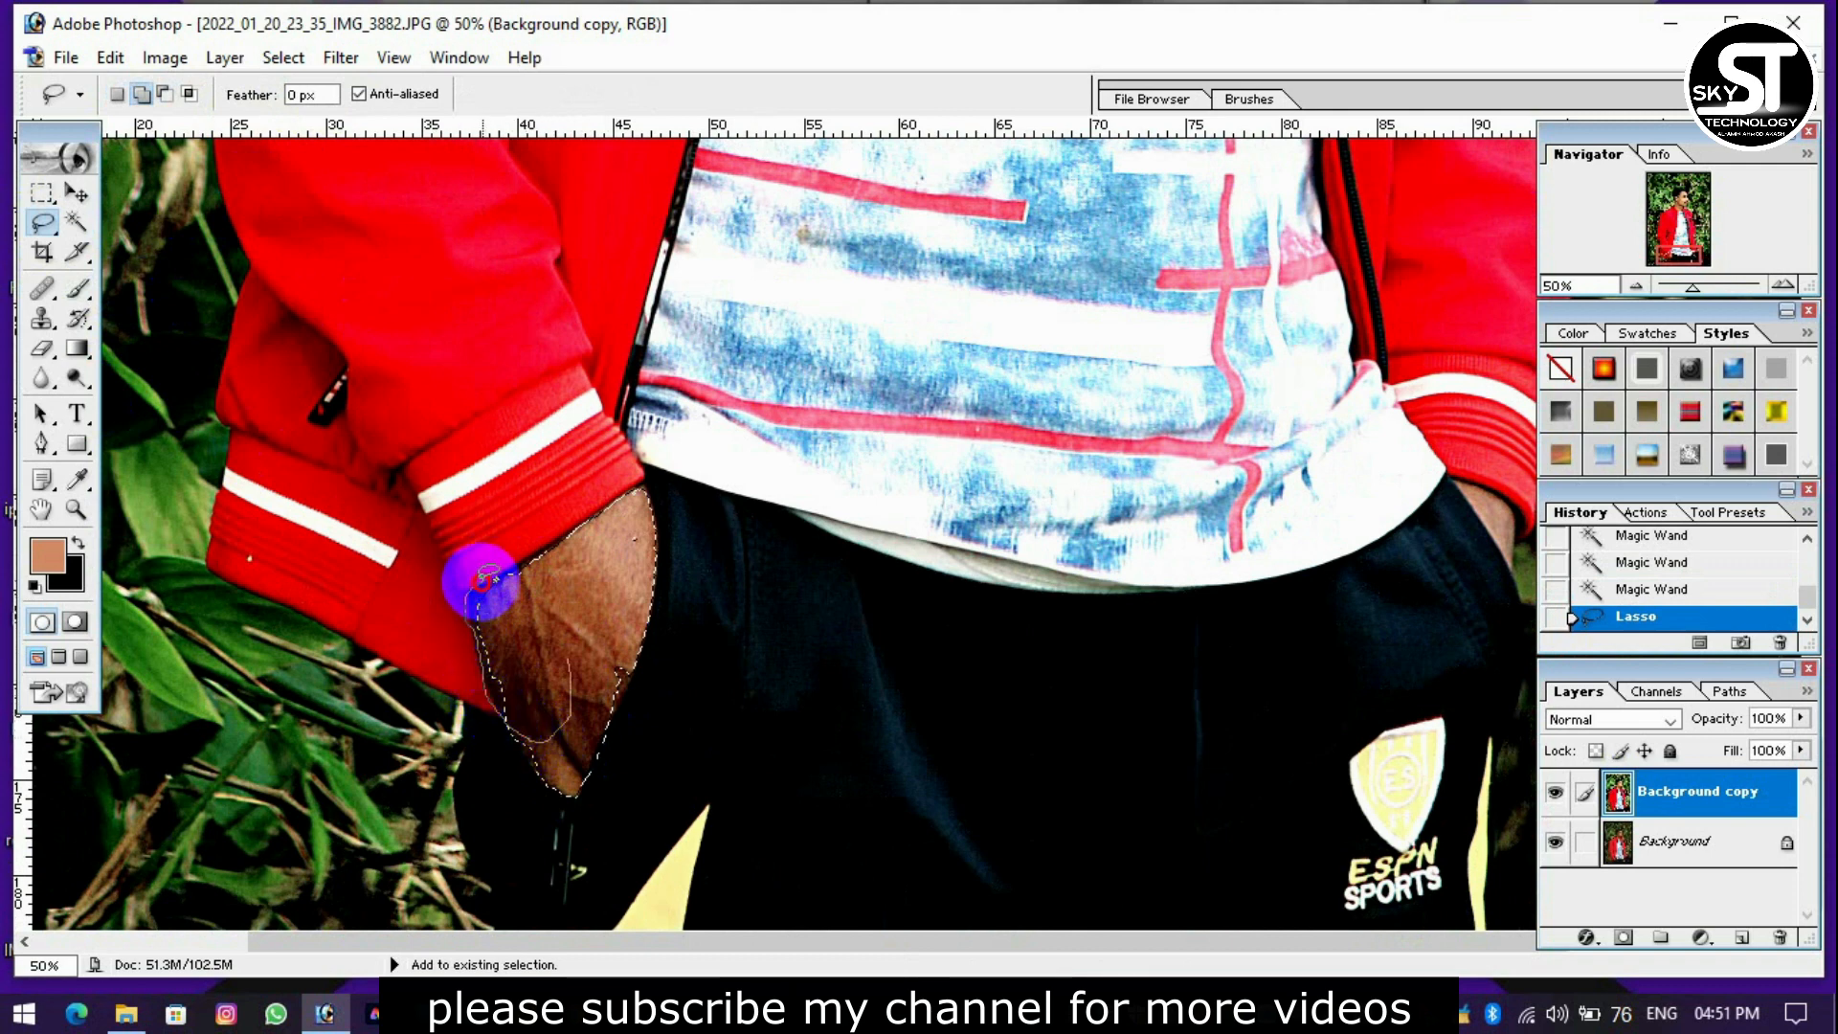
left_click_drag(548, 543, 607, 577)
key("ctrl+alt+d")
key("Return")
Brighten the selected hand slightly with Curves and shift its midtones toward cyan with Color Balance.
key("ctrl+m")
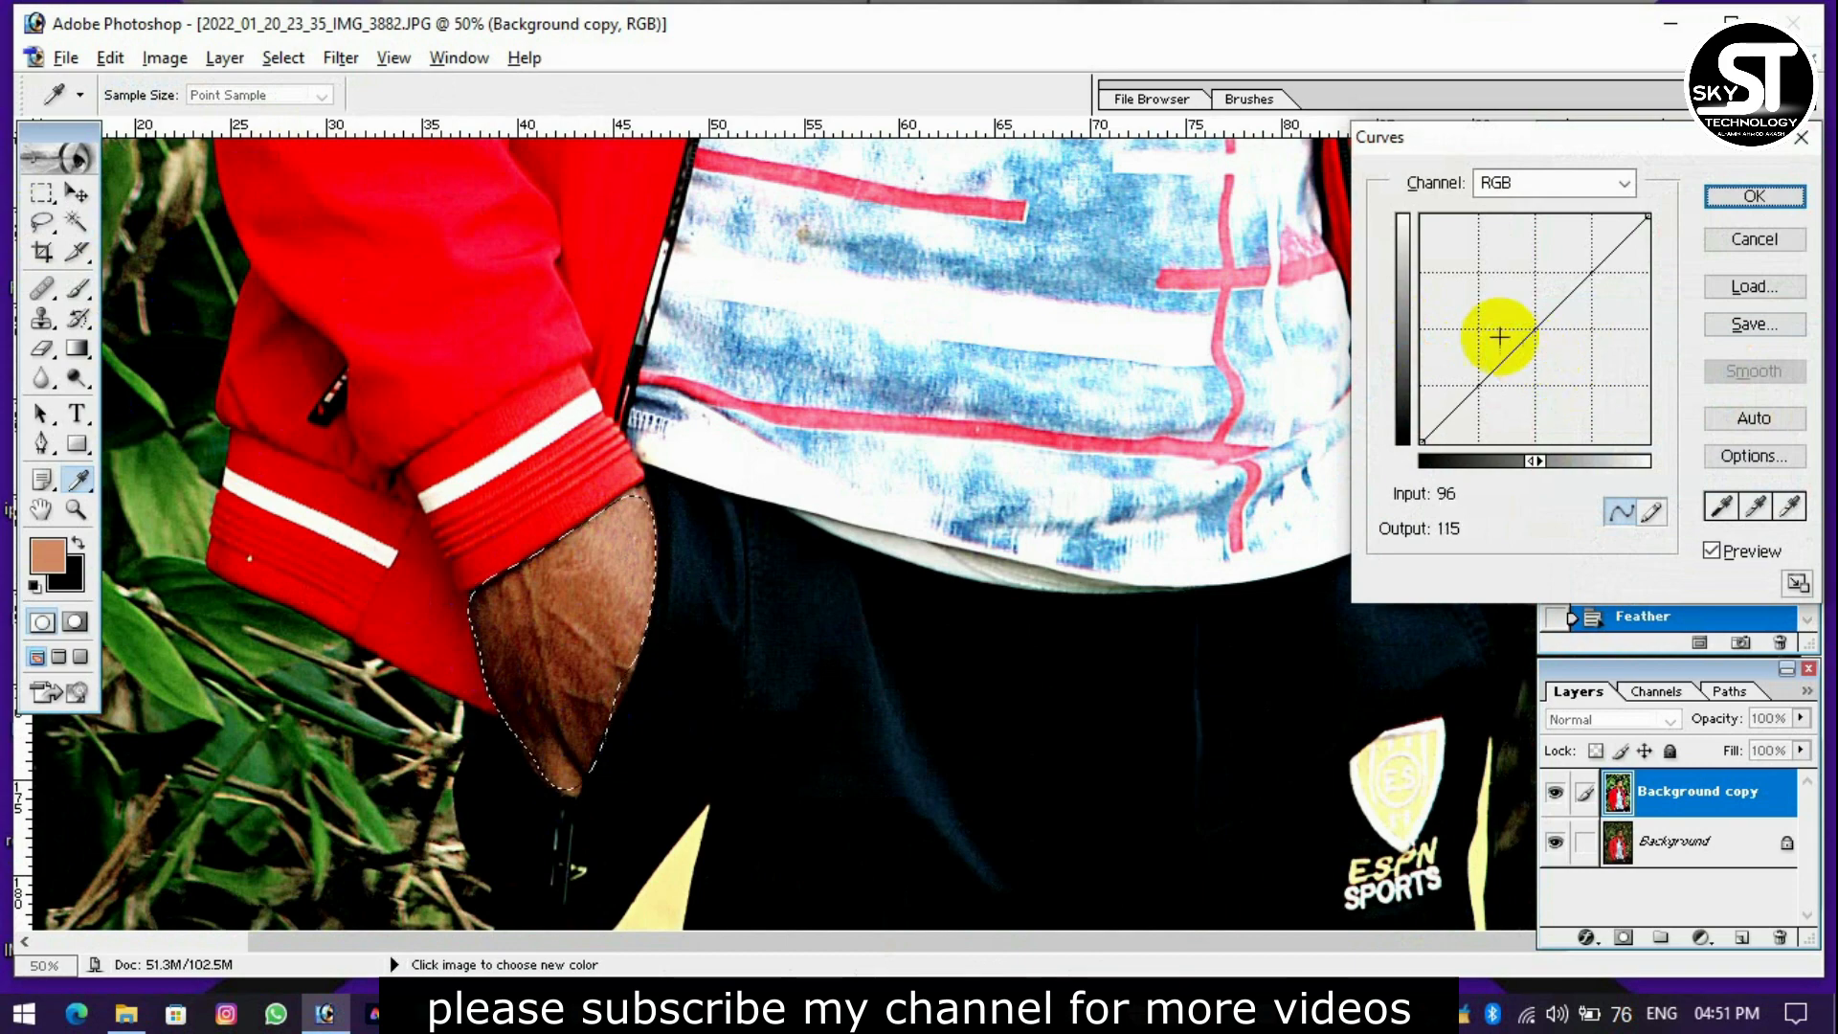
left_click_drag(1497, 330, 1489, 327)
key("Return")
key("ctrl+b")
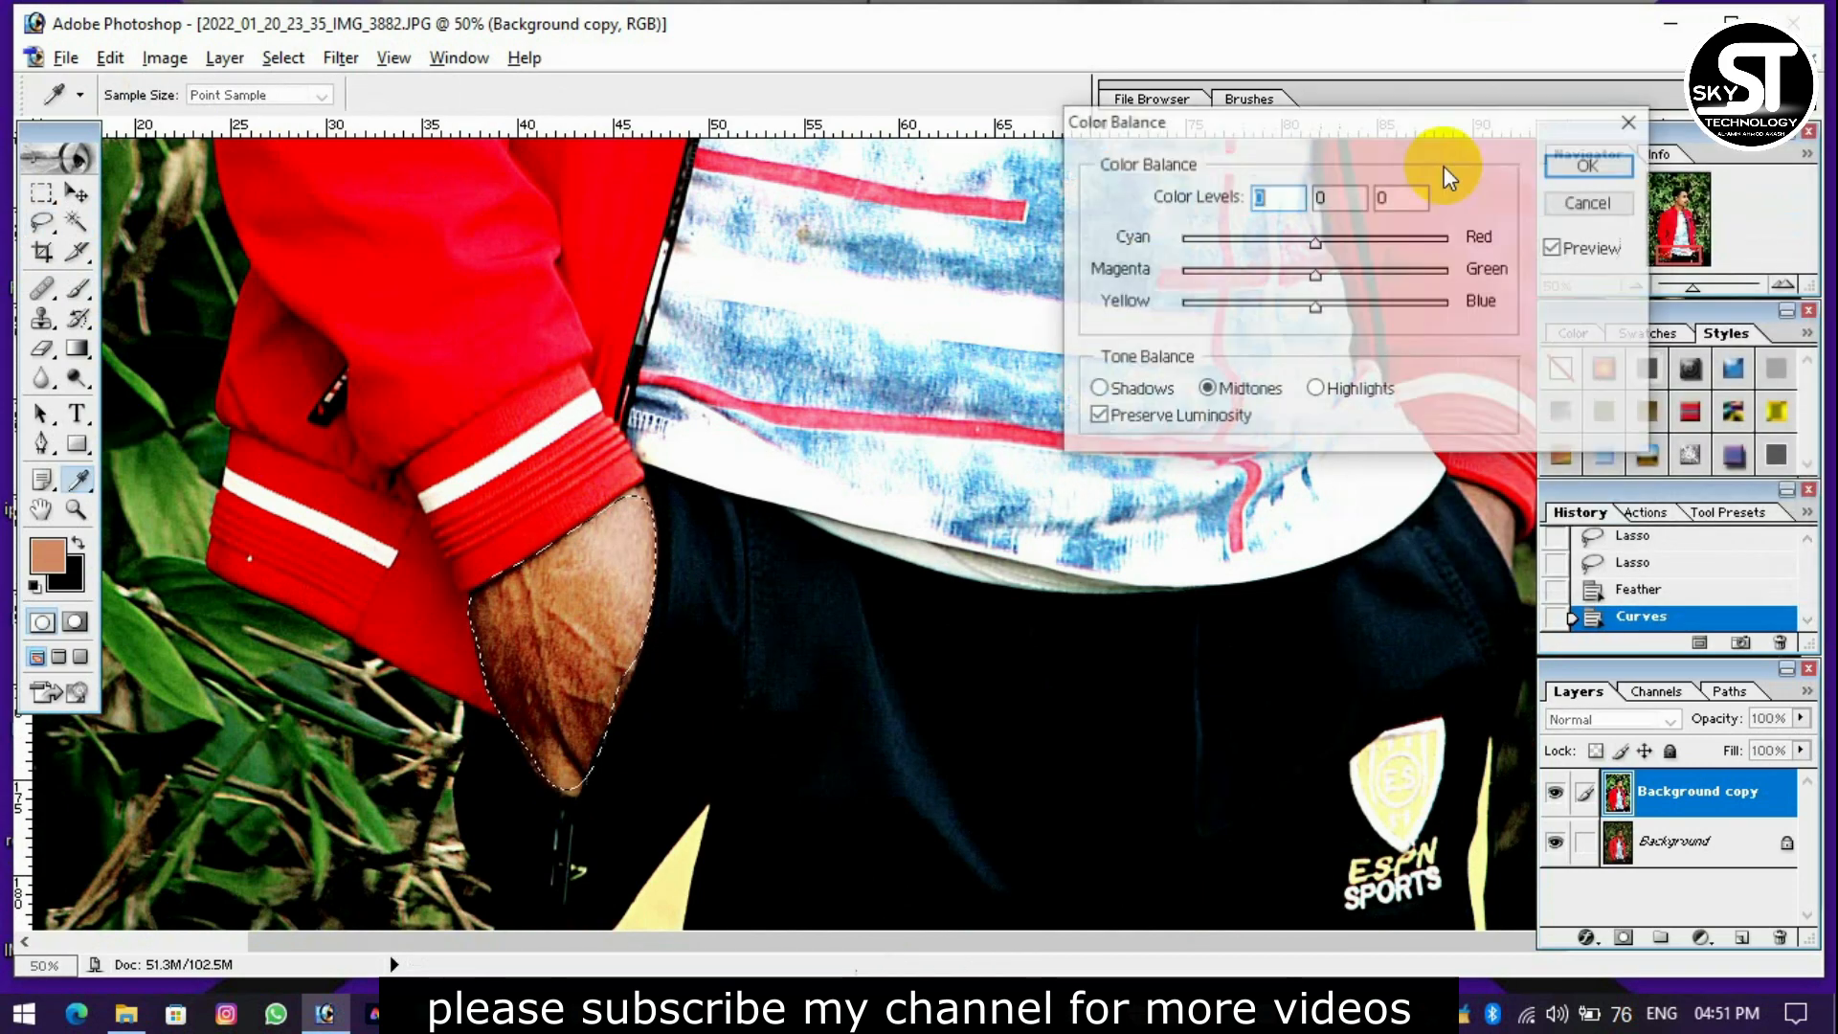
left_click_drag(1313, 239, 1266, 247)
key("Return")
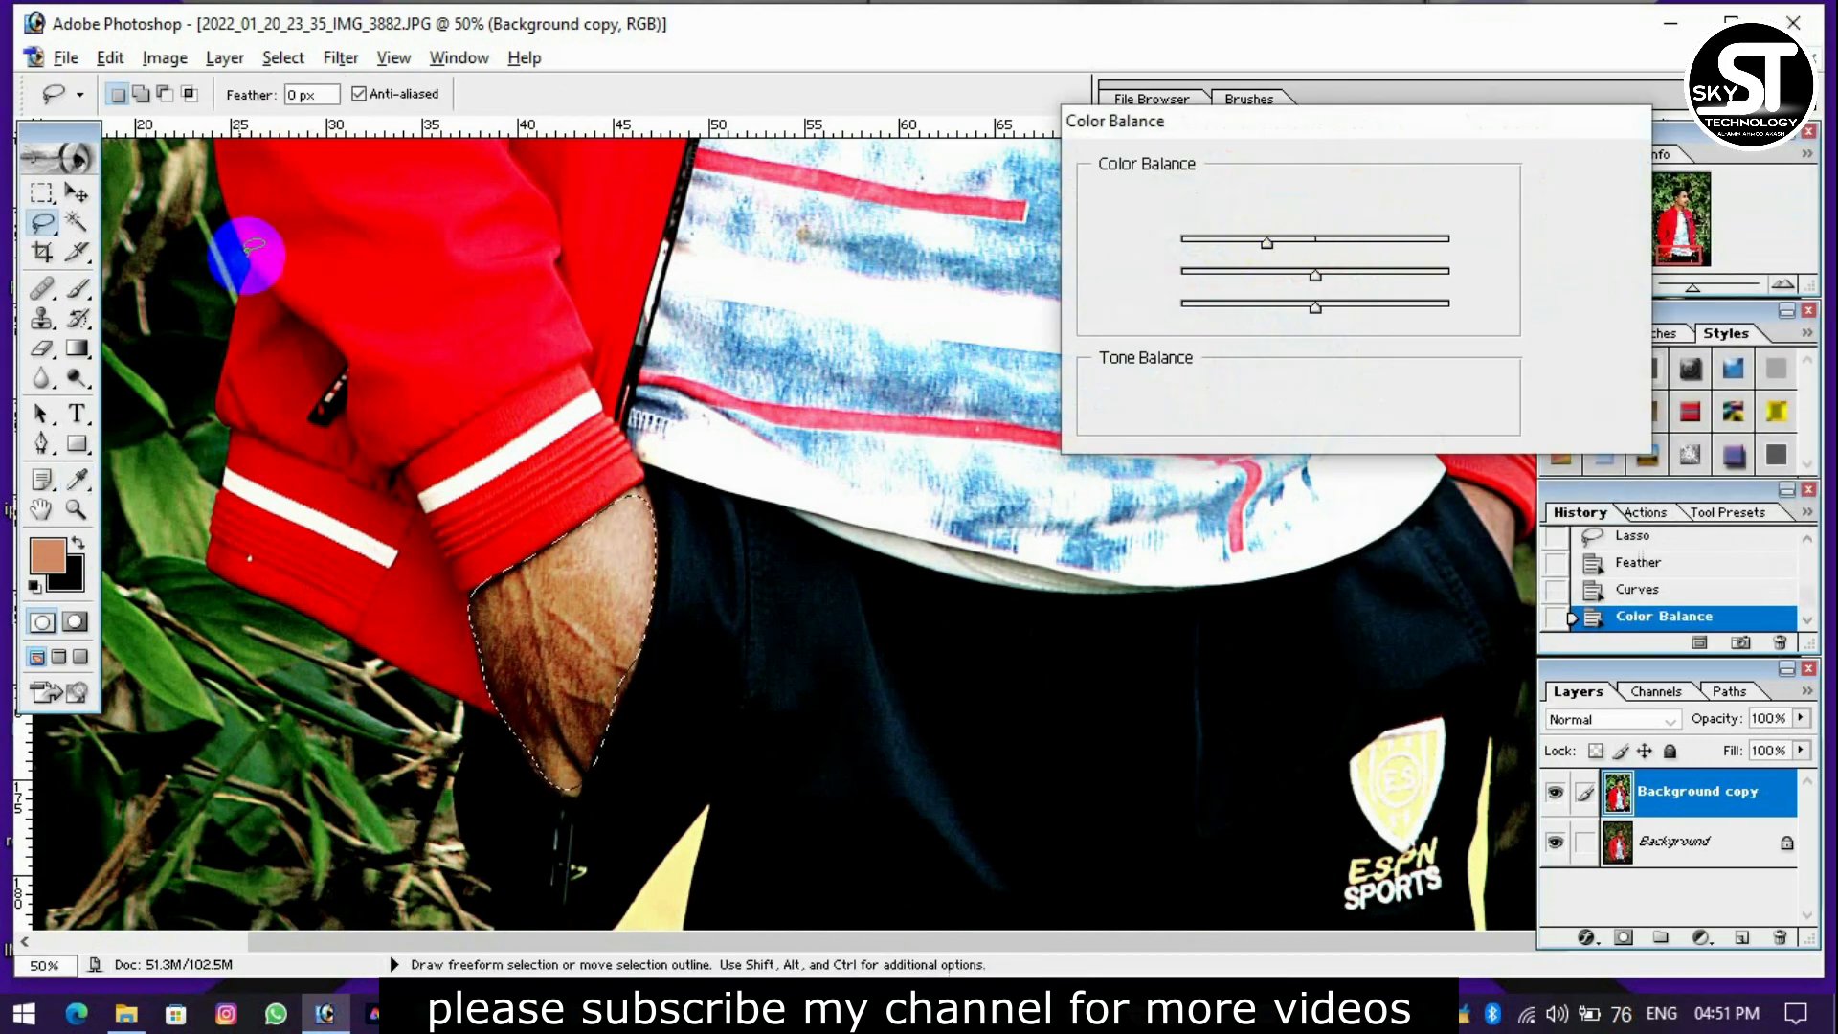
Lighten the selected hand with the Dodge tool on Midtones at 10% exposure, and deselect it.
left_click(77, 378)
left_click_drag(499, 696, 497, 622)
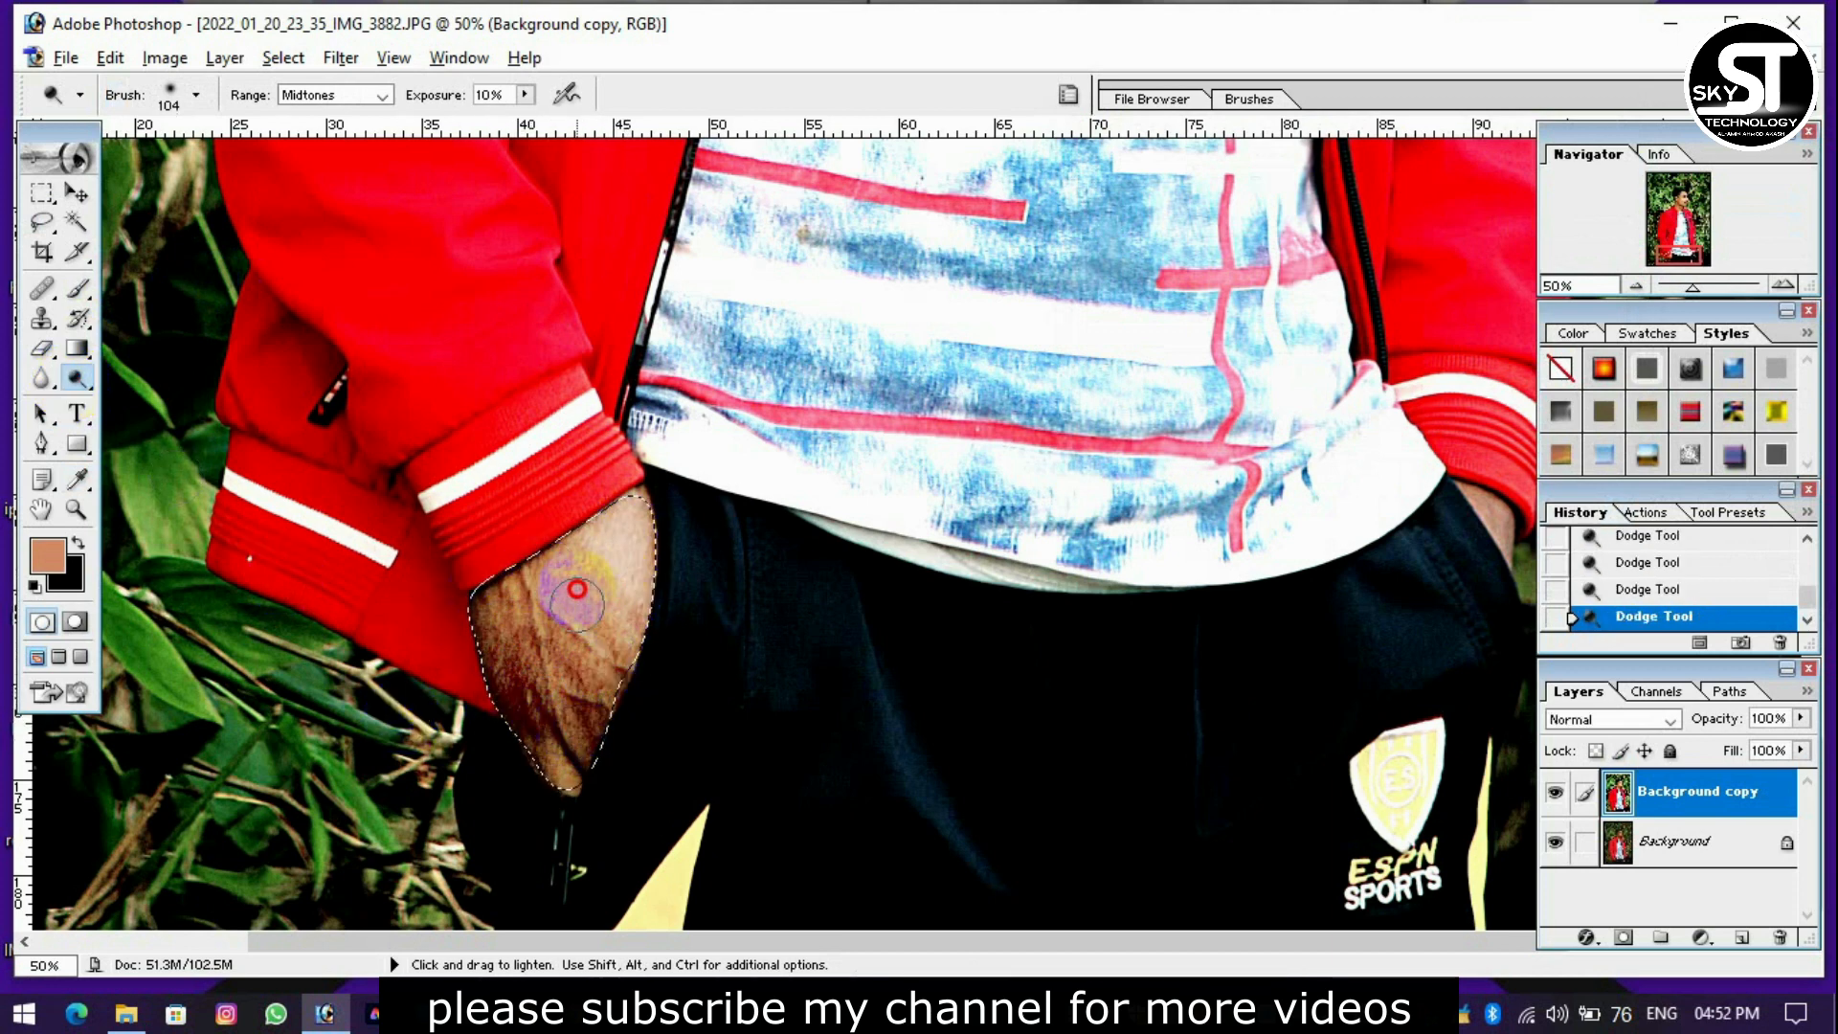
key("ctrl+minus")
left_click(43, 194)
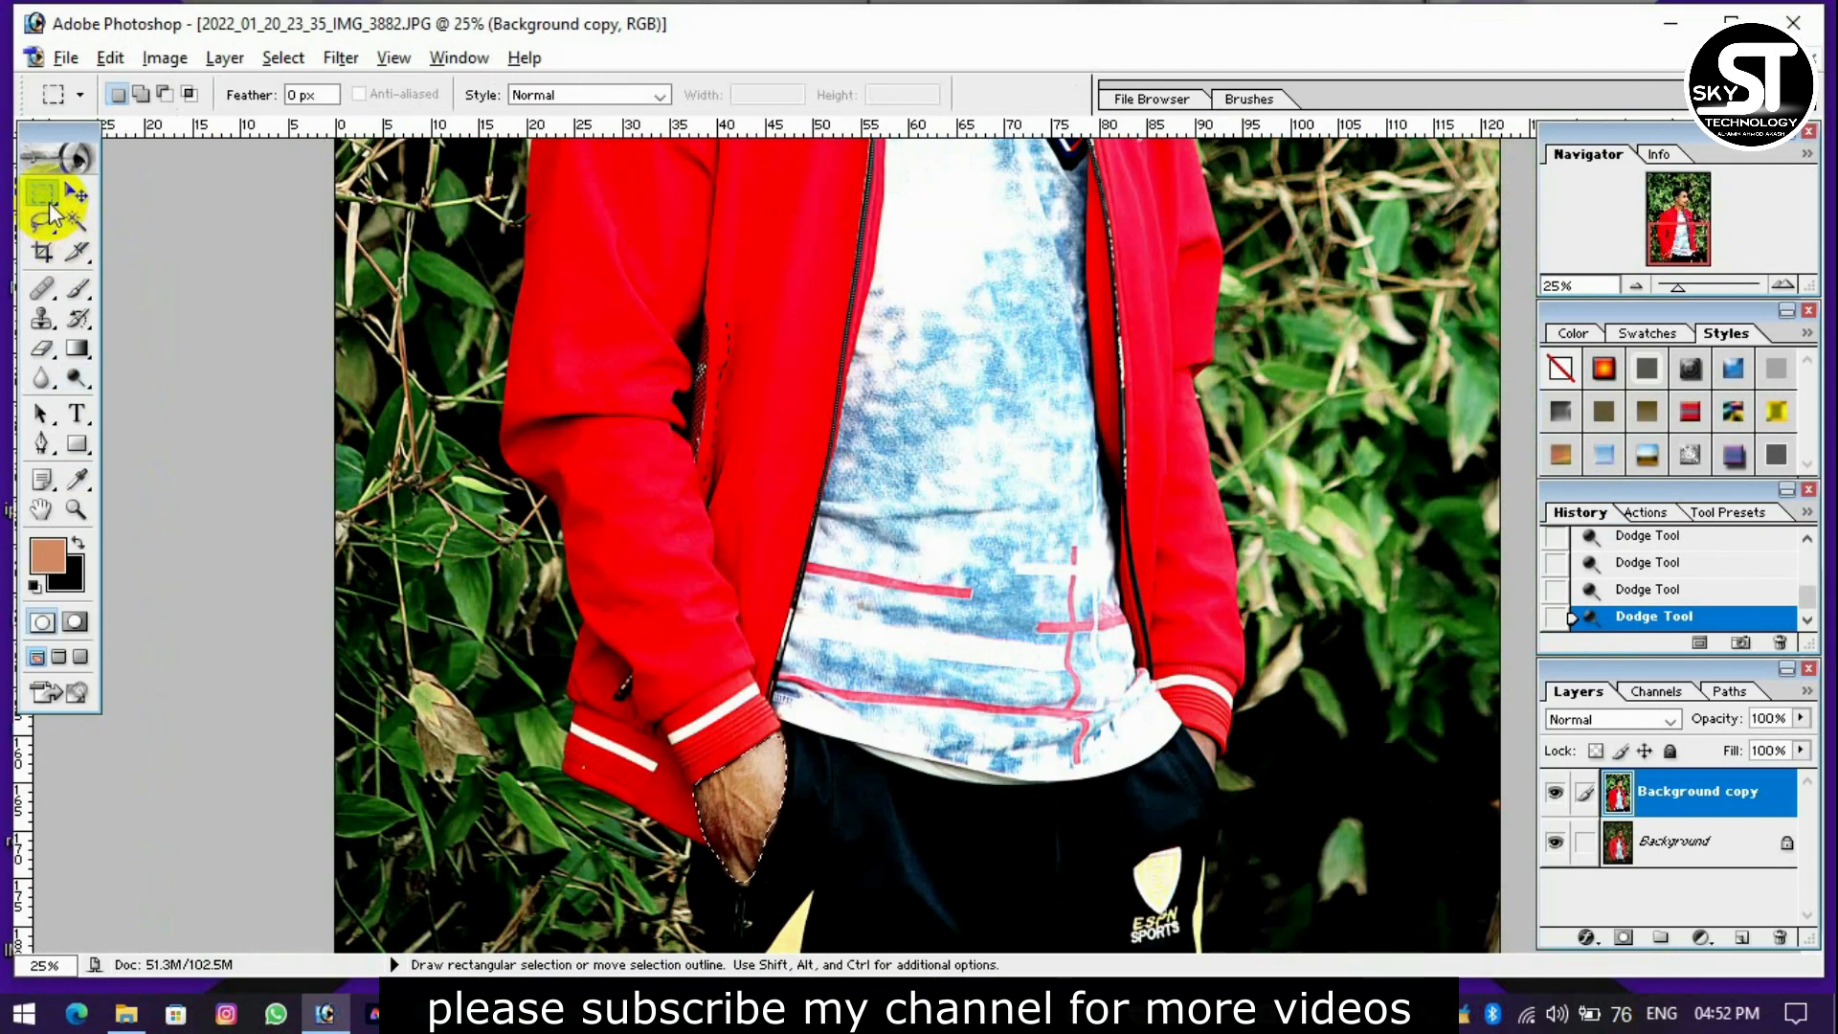
left_click(393, 194)
left_click(78, 194)
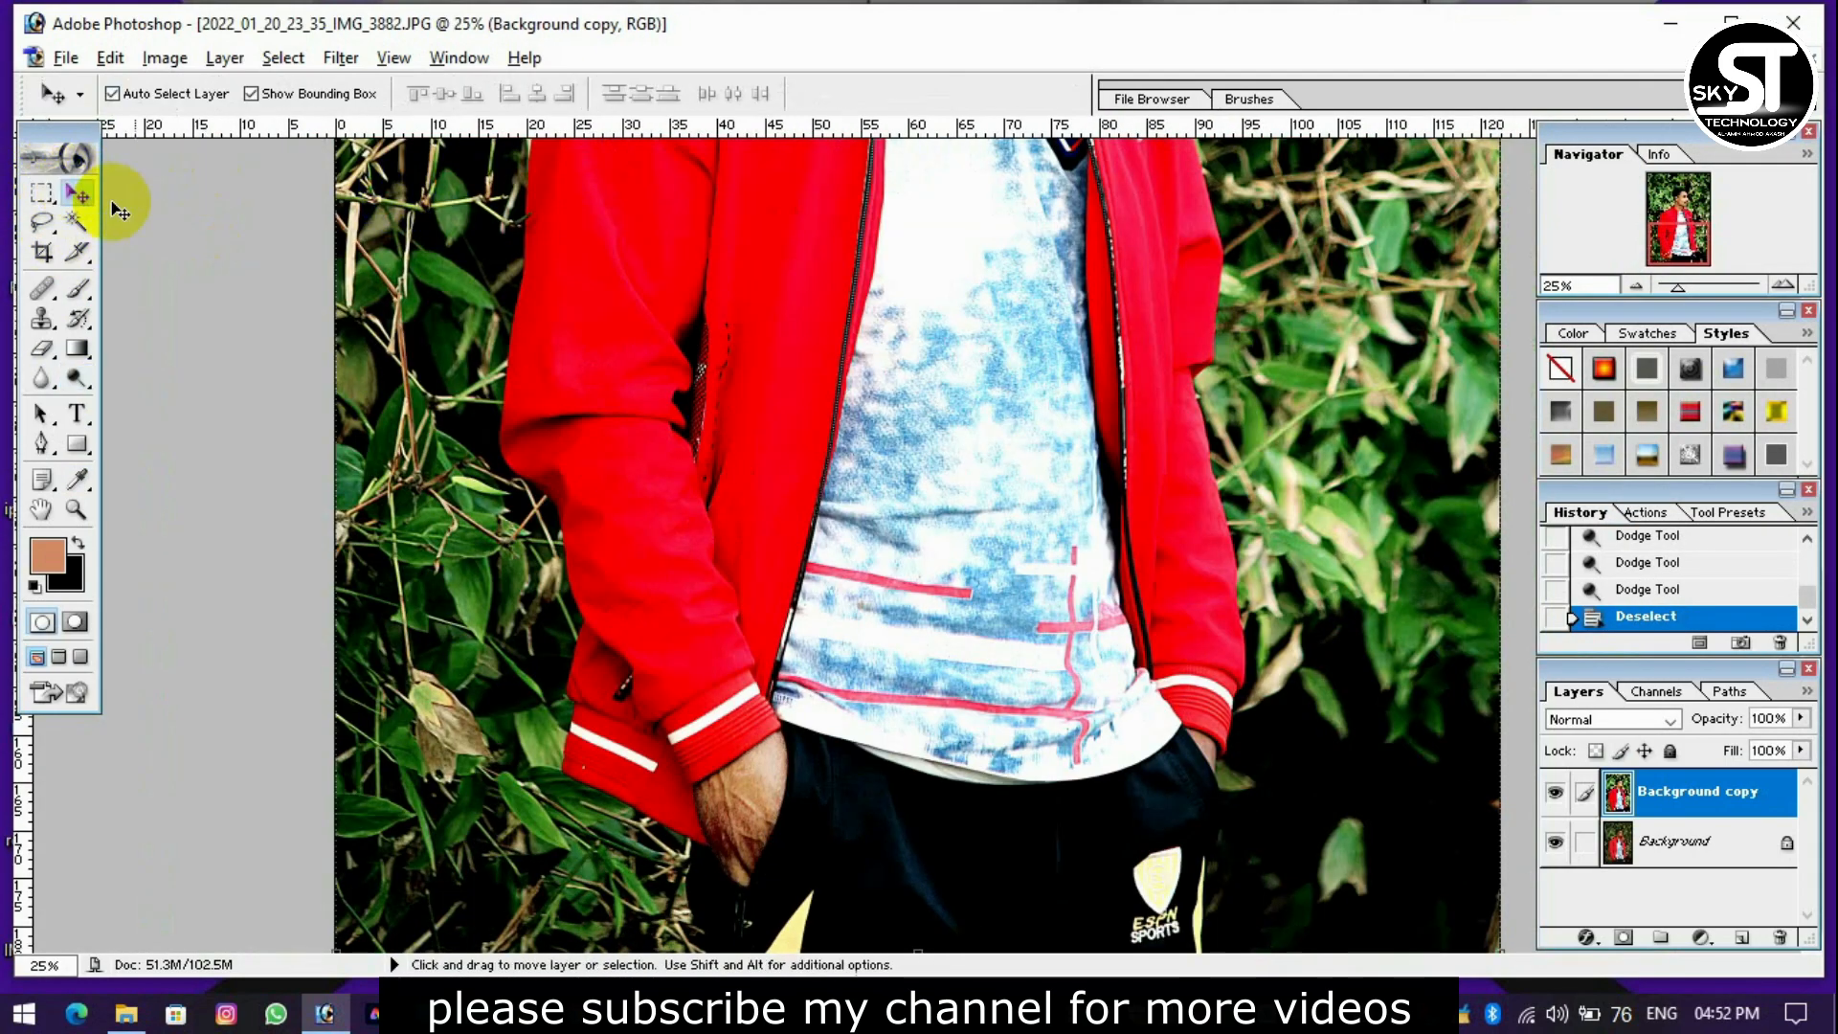
Compare the retouched portrait with the original by toggling the visibility of the Background copy layer.
scroll(1101, 549, "up", 3)
scroll(1139, 521, "up", 5)
key("ctrl+minus")
key("ctrl+minus")
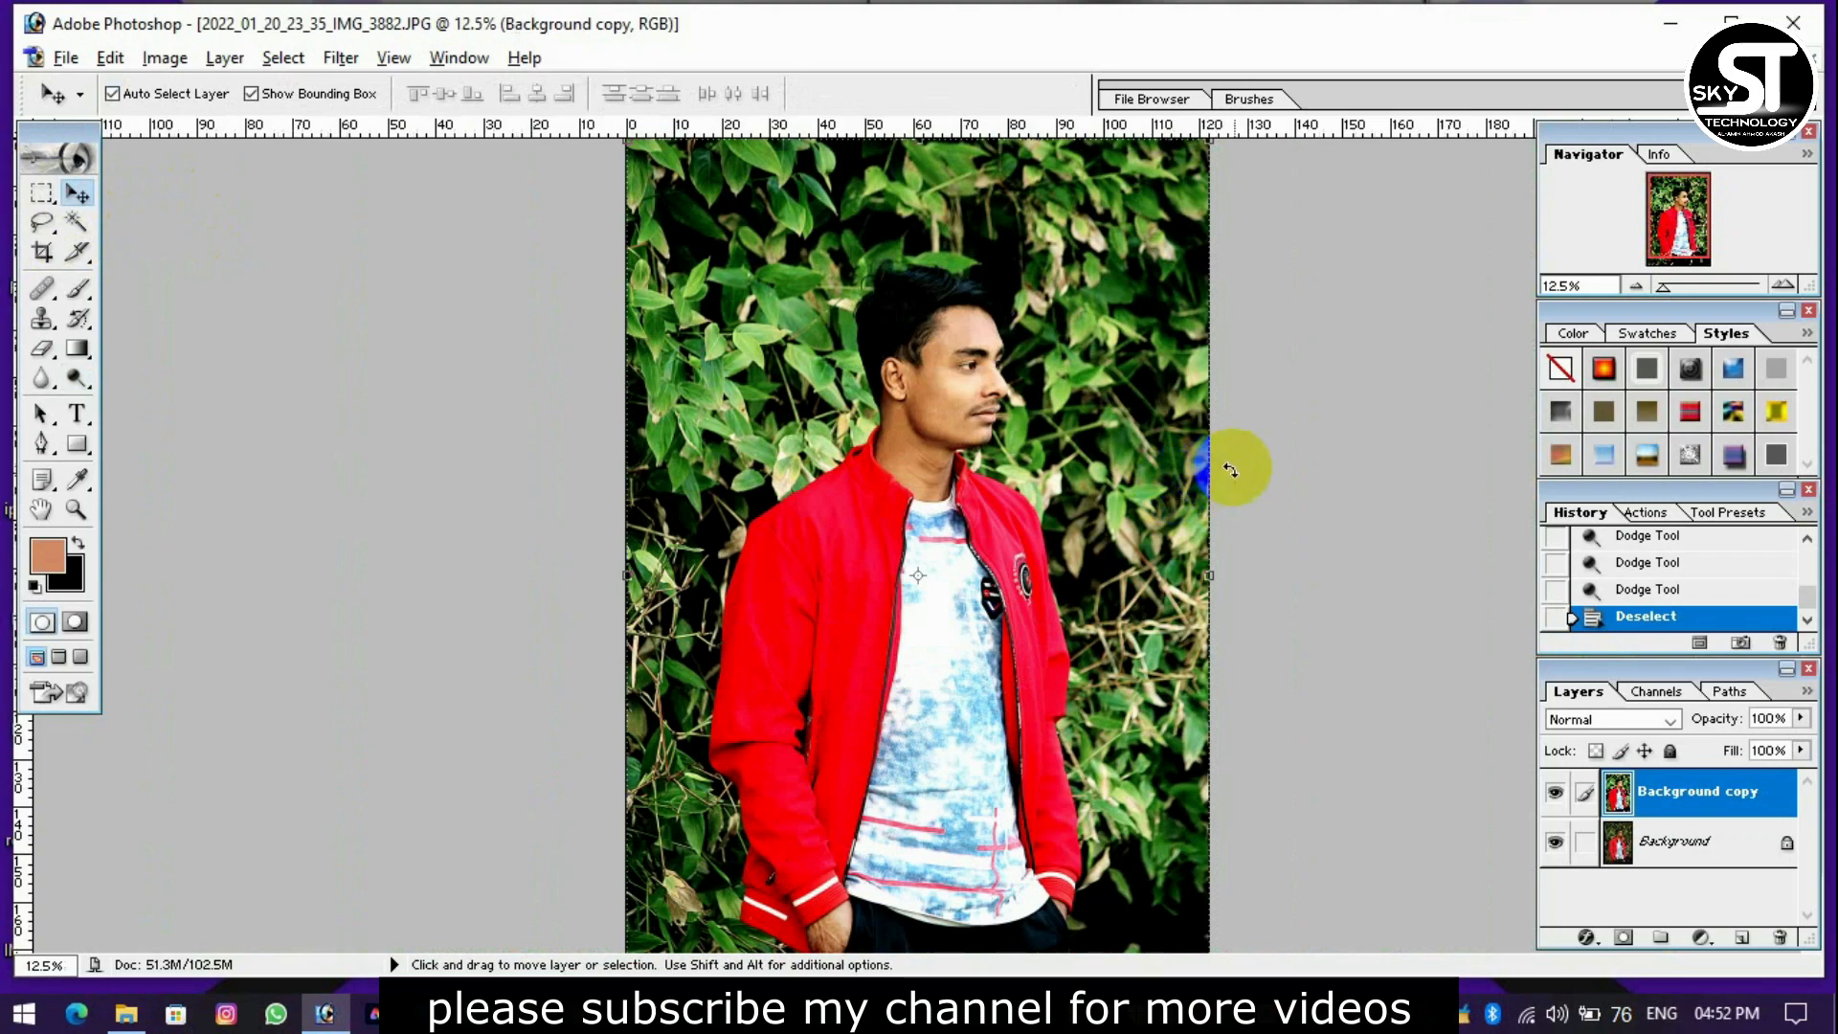
key("ctrl+plus")
scroll(1273, 434, "up", 3)
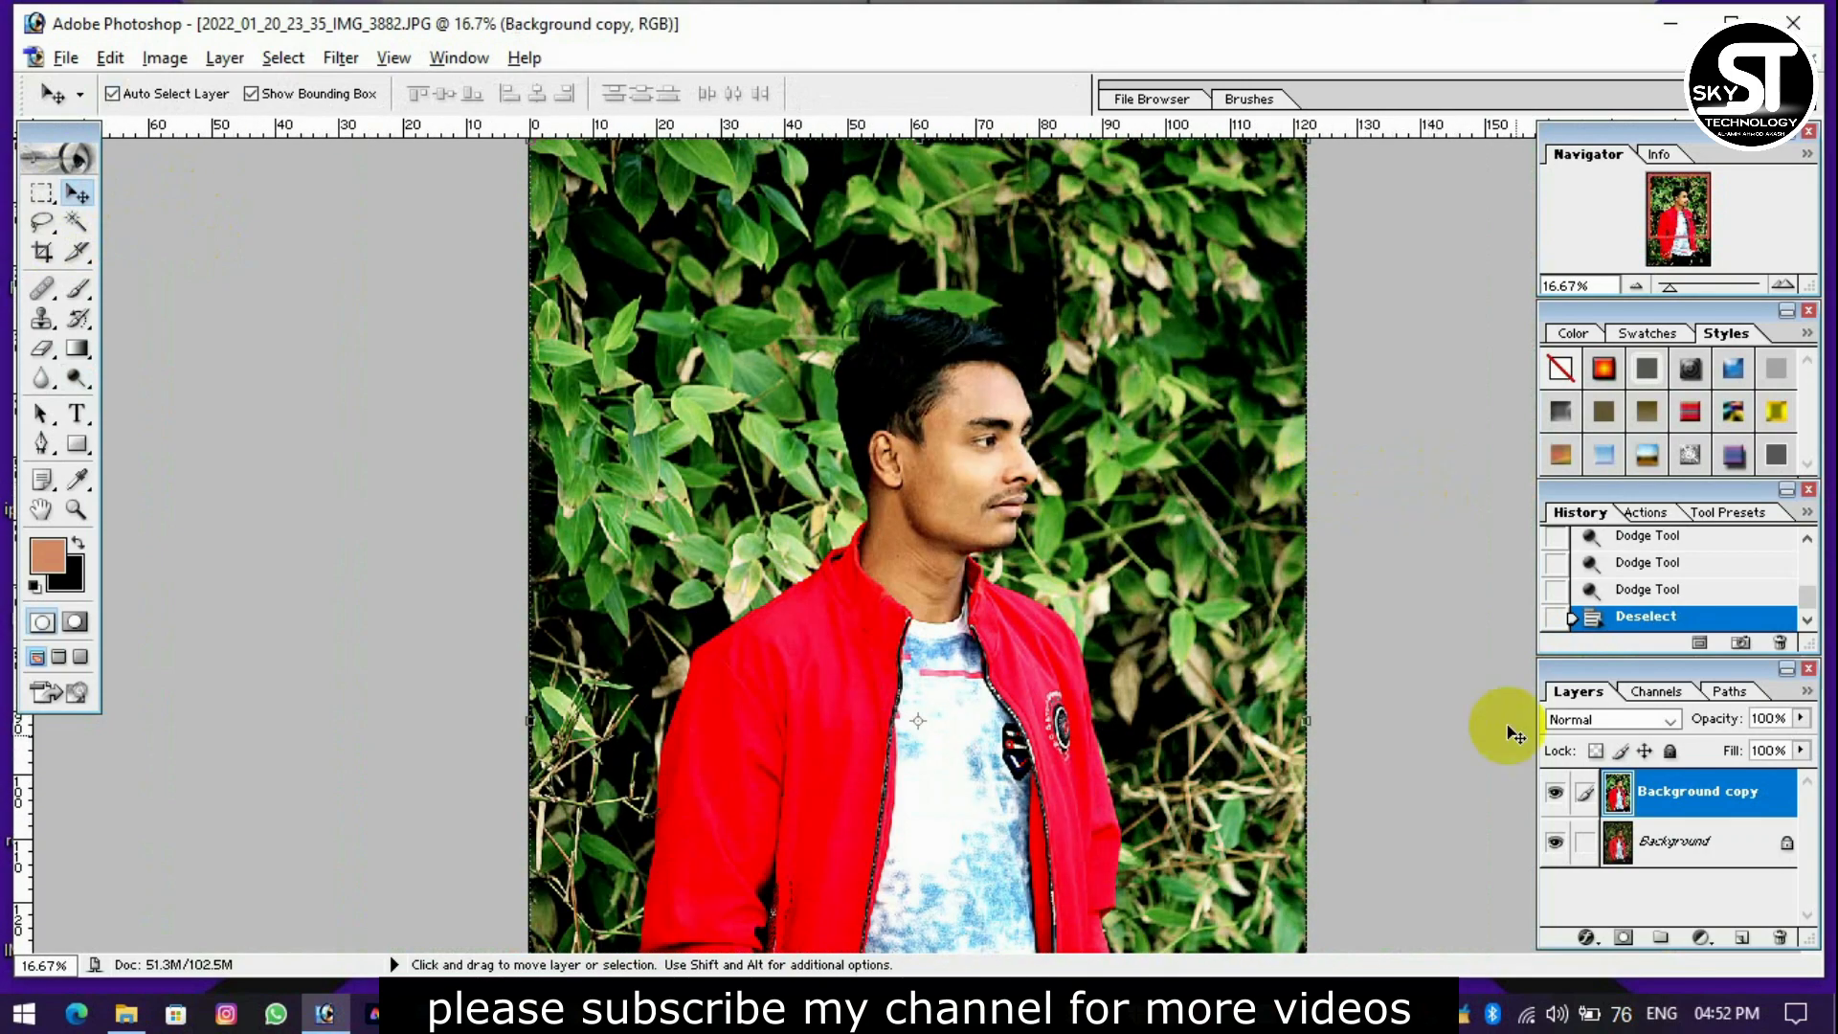
left_click(1556, 794)
left_click(1556, 794)
left_click(1556, 793)
left_click(1557, 793)
left_click(1556, 793)
left_click(1556, 794)
left_click(1556, 794)
left_click(1557, 793)
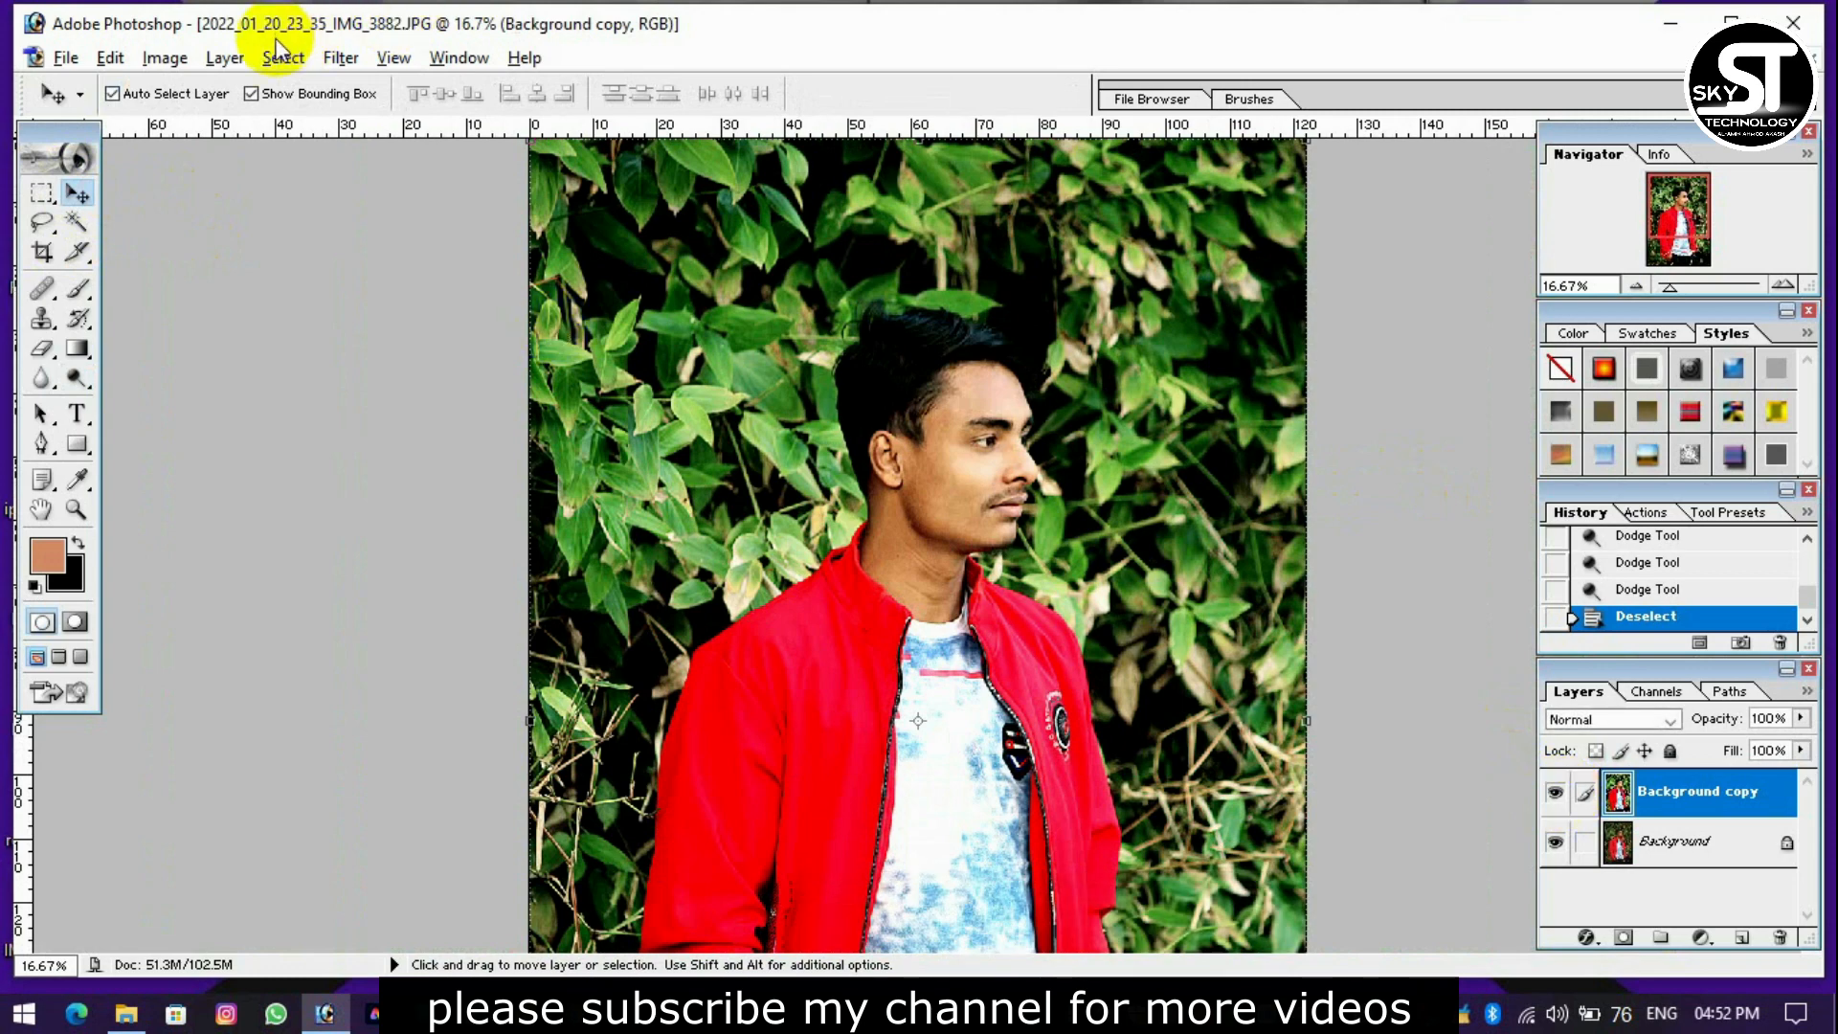
Apply Brightness/Contrast to the Background copy layer with brightness about -7 and contrast +3.
left_click(158, 60)
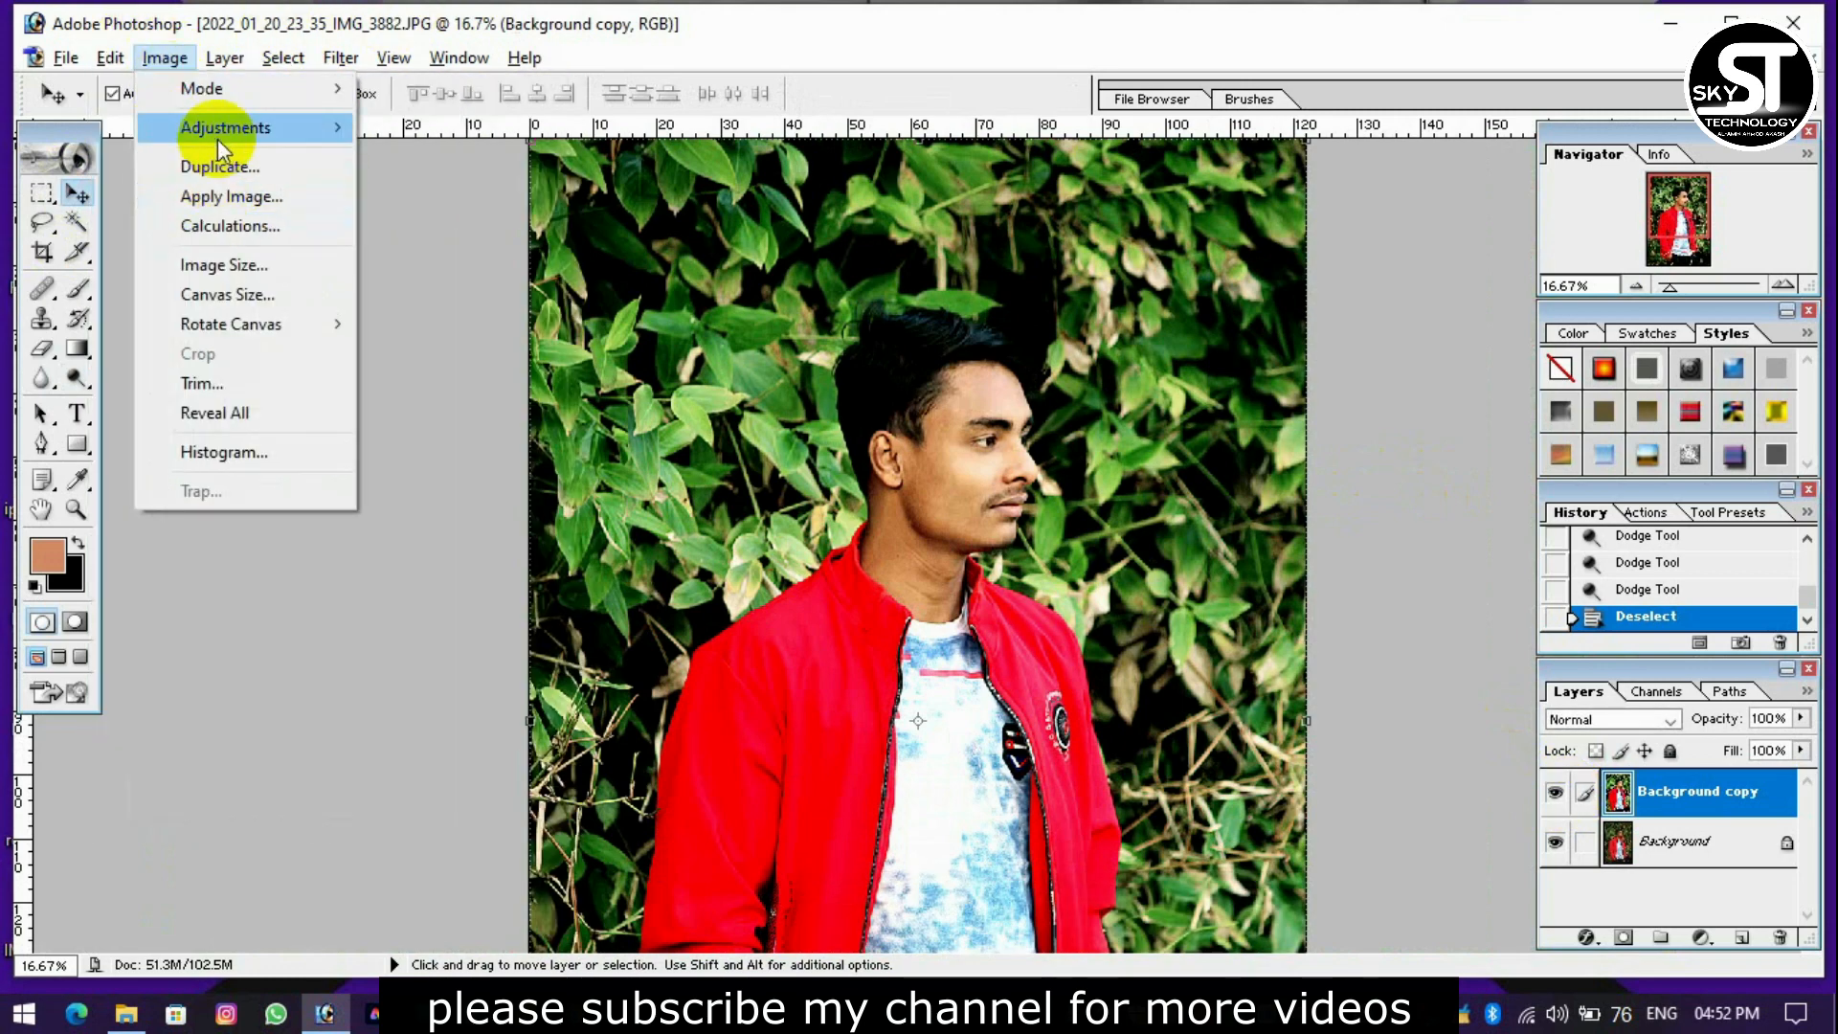
mouse_move(216, 140)
left_click(452, 306)
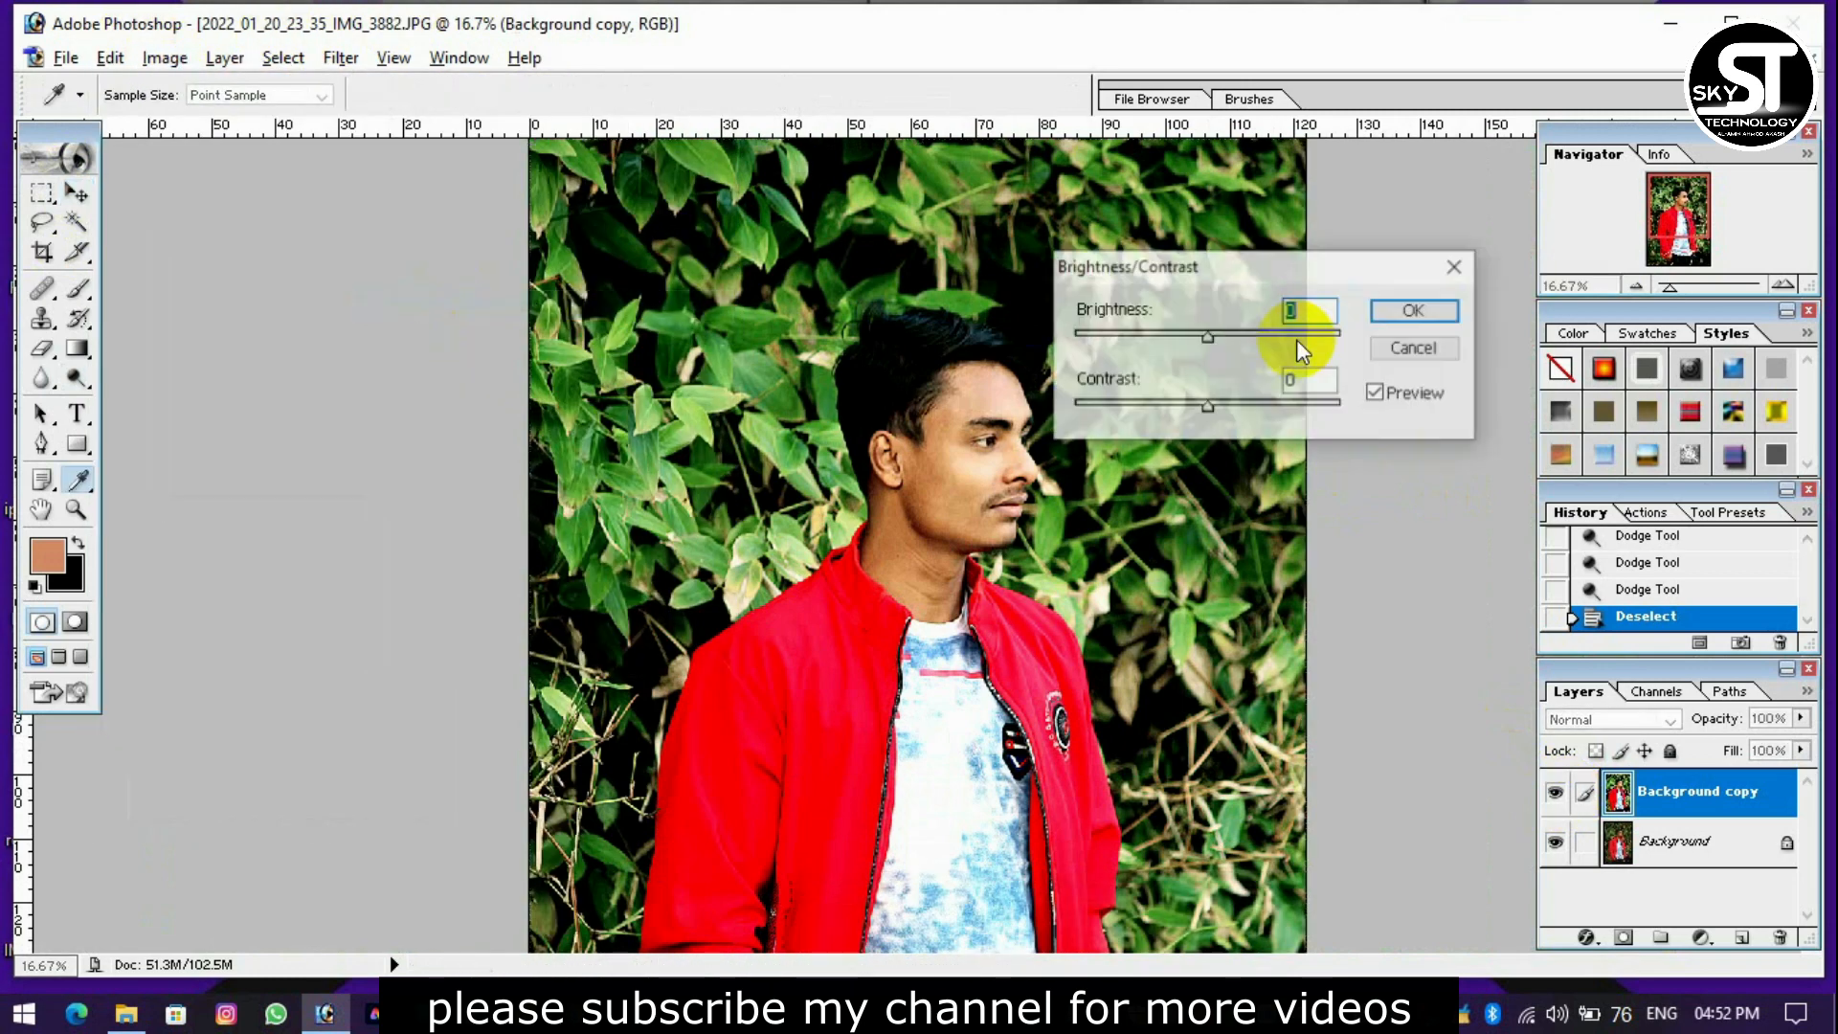
left_click_drag(1260, 404, 1226, 410)
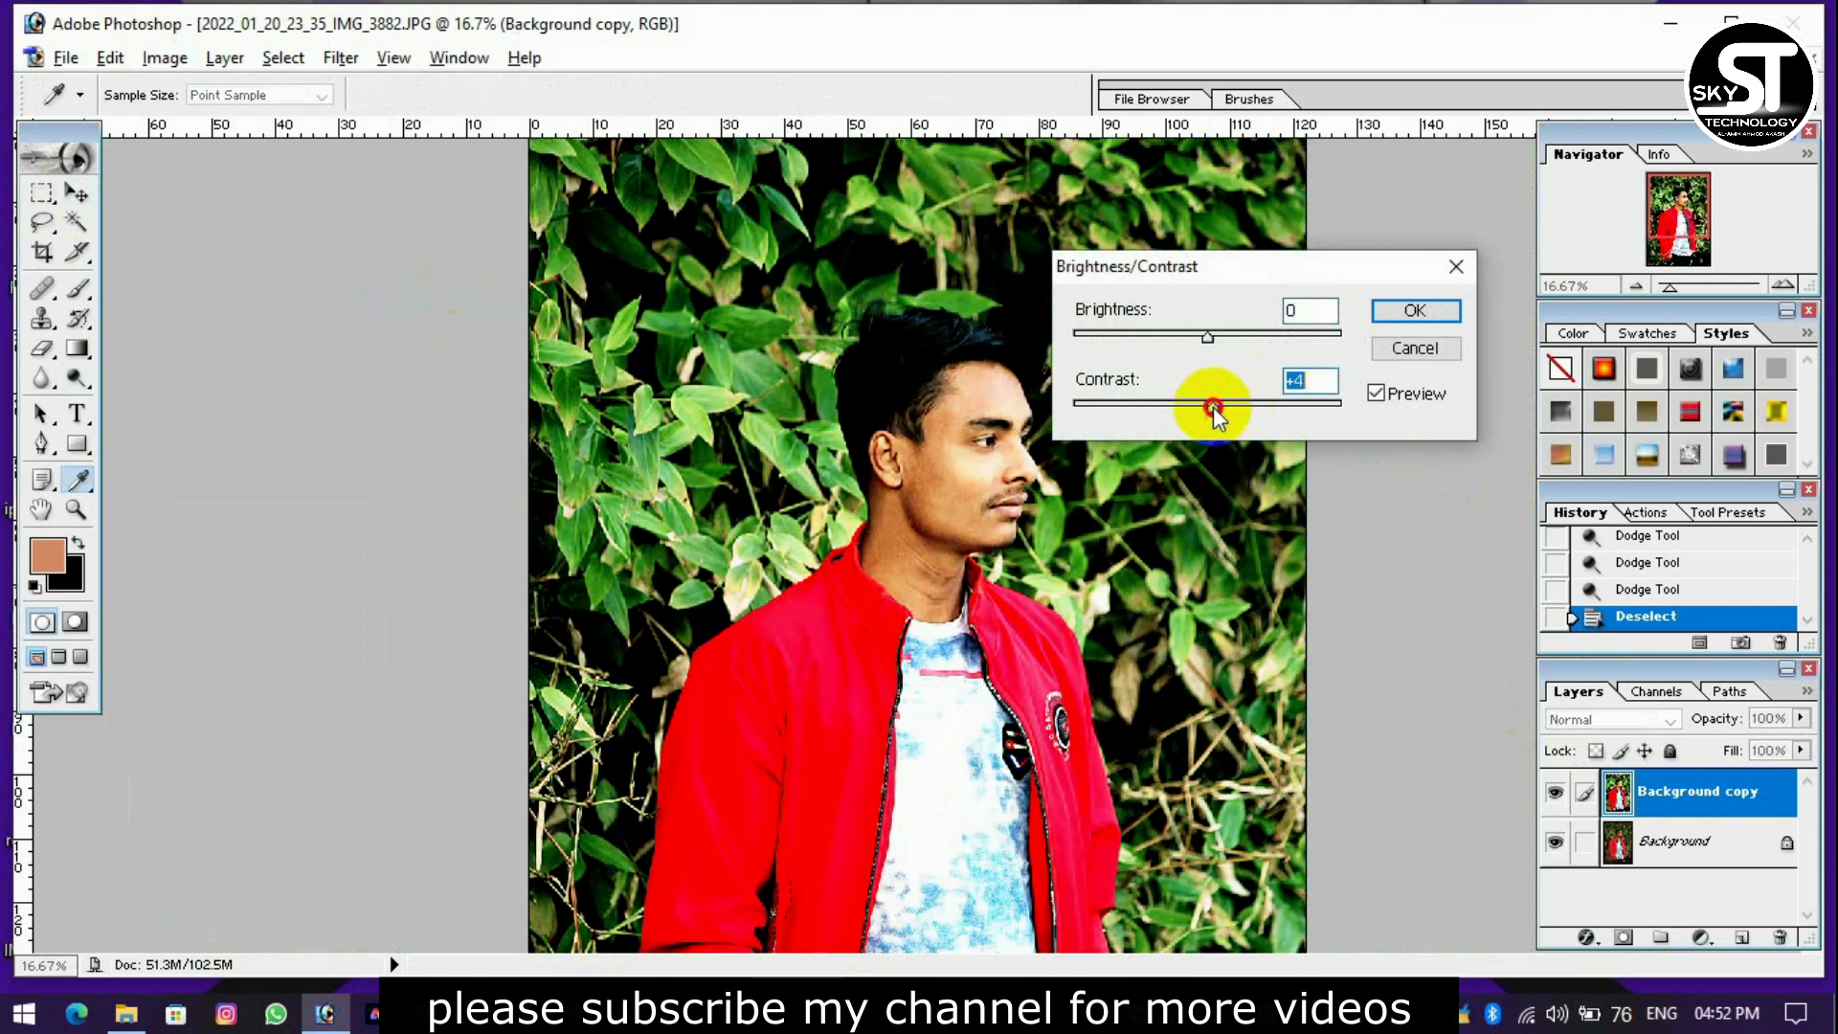
left_click_drag(1208, 336, 1192, 334)
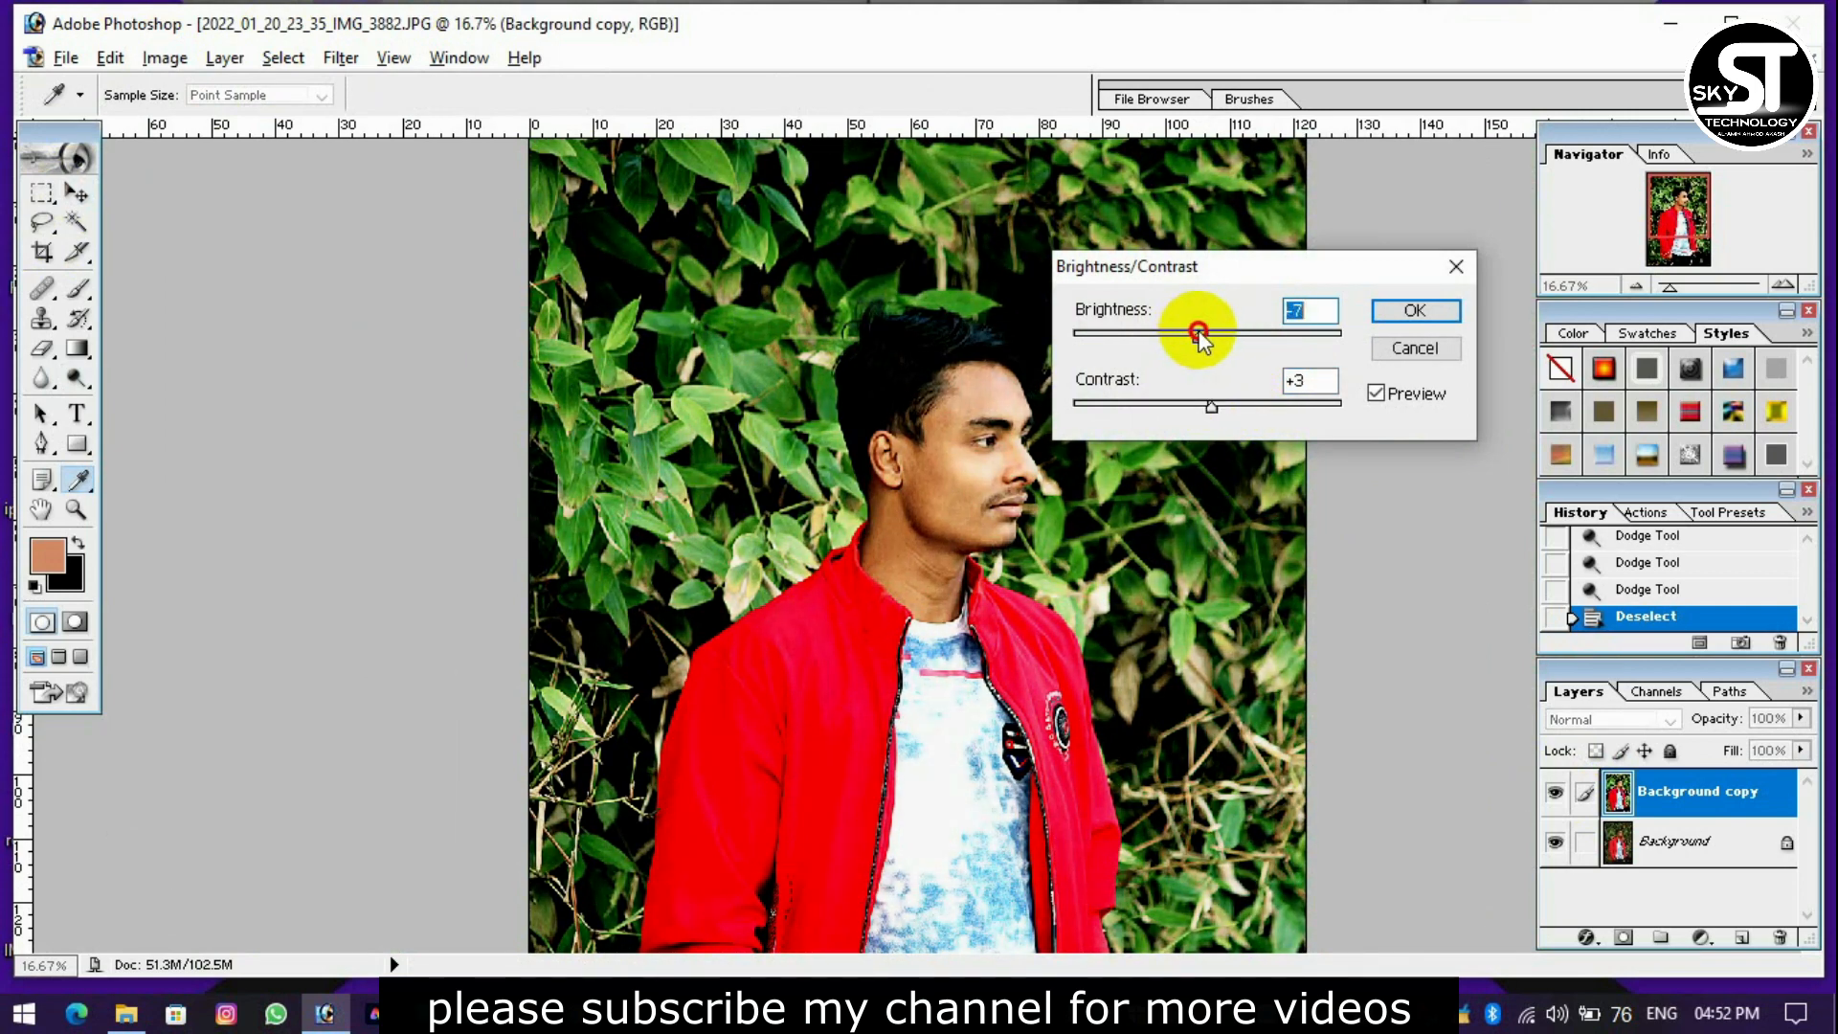
key("Return")
key("v")
Shift the overall hue of the Background copy layer to about -2 with Hue/Saturation.
left_click(163, 57)
mouse_move(238, 135)
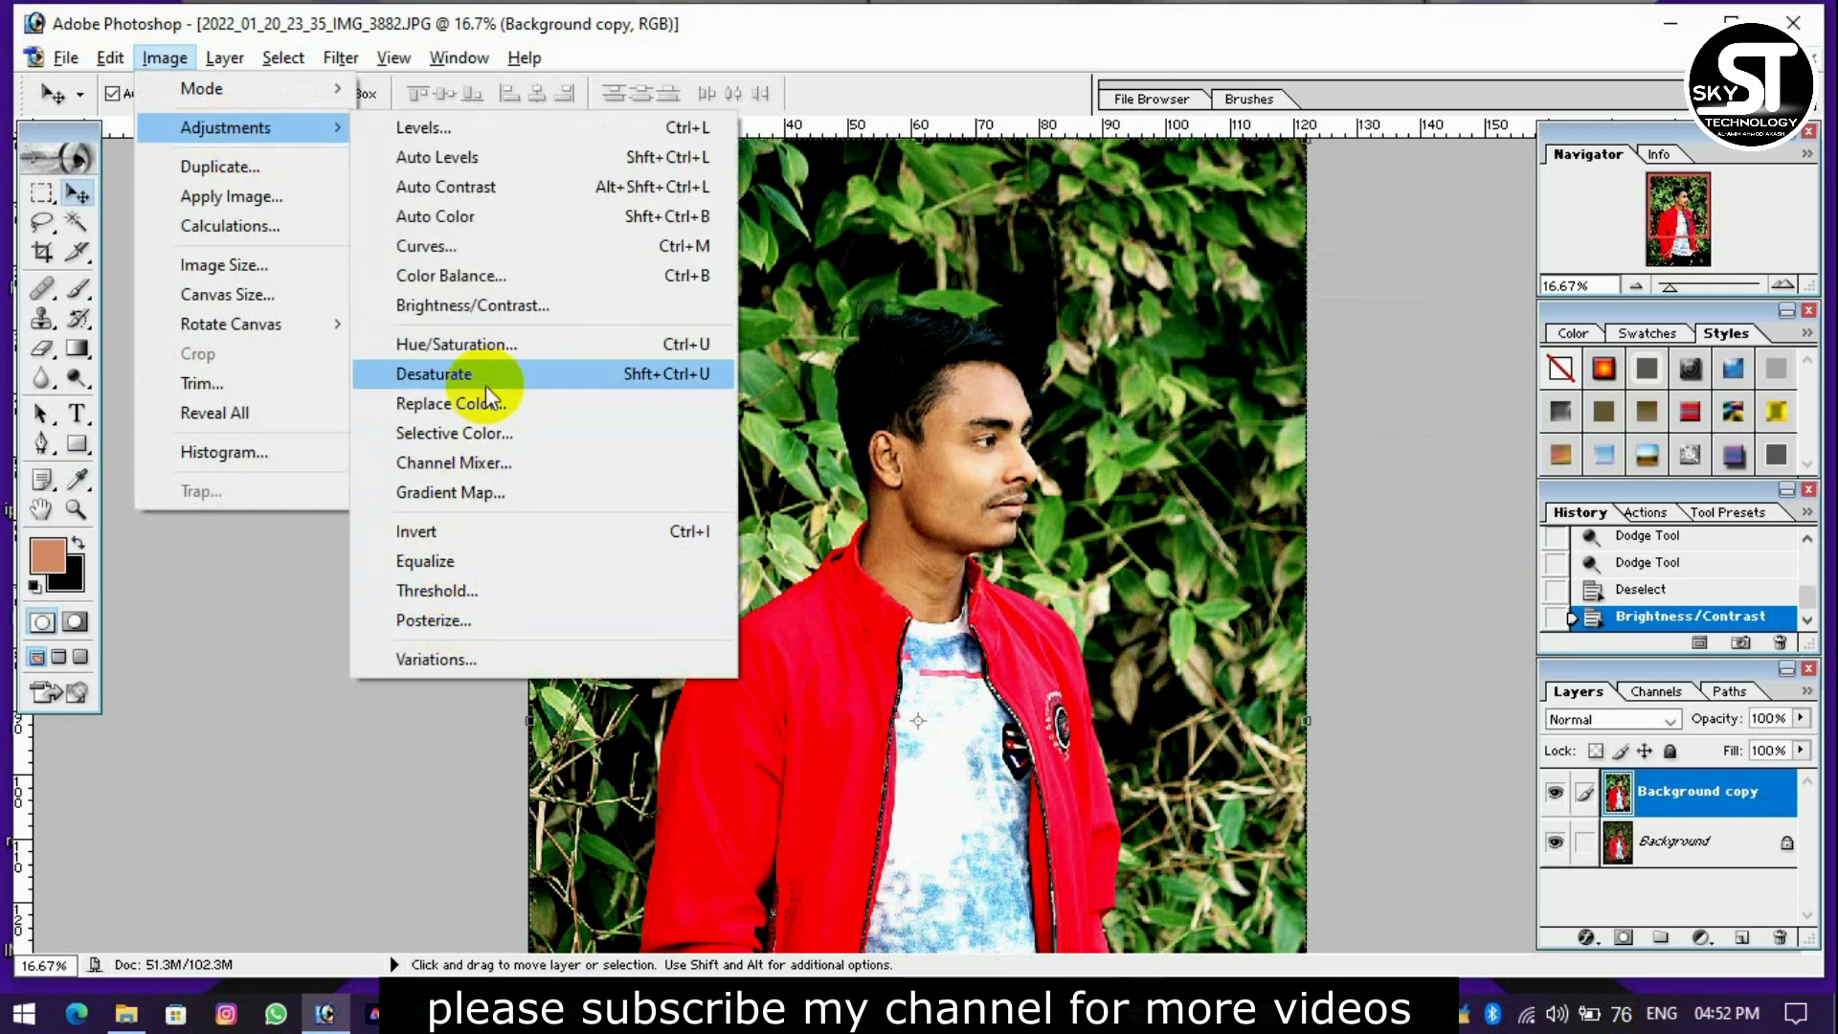
left_click(485, 349)
left_click_drag(1414, 279, 1452, 278)
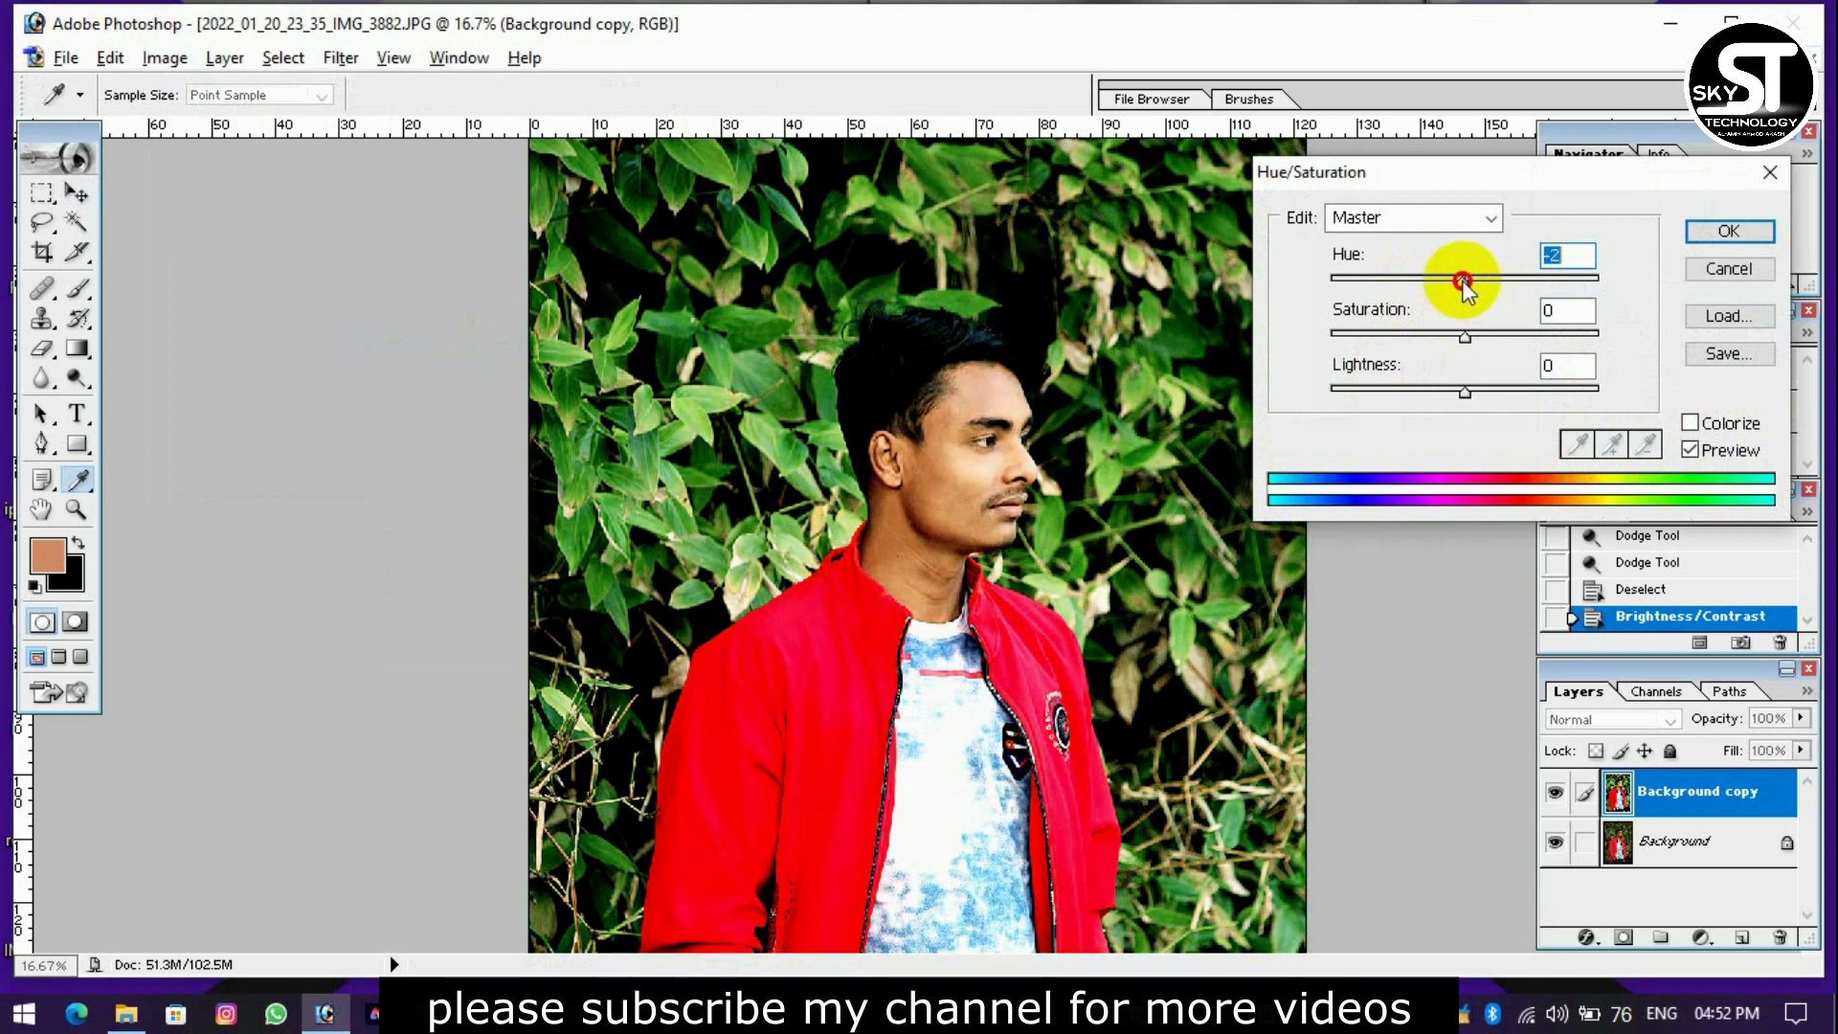
key("Return")
left_click(165, 57)
mouse_move(242, 124)
left_click(498, 305)
left_click(1407, 307)
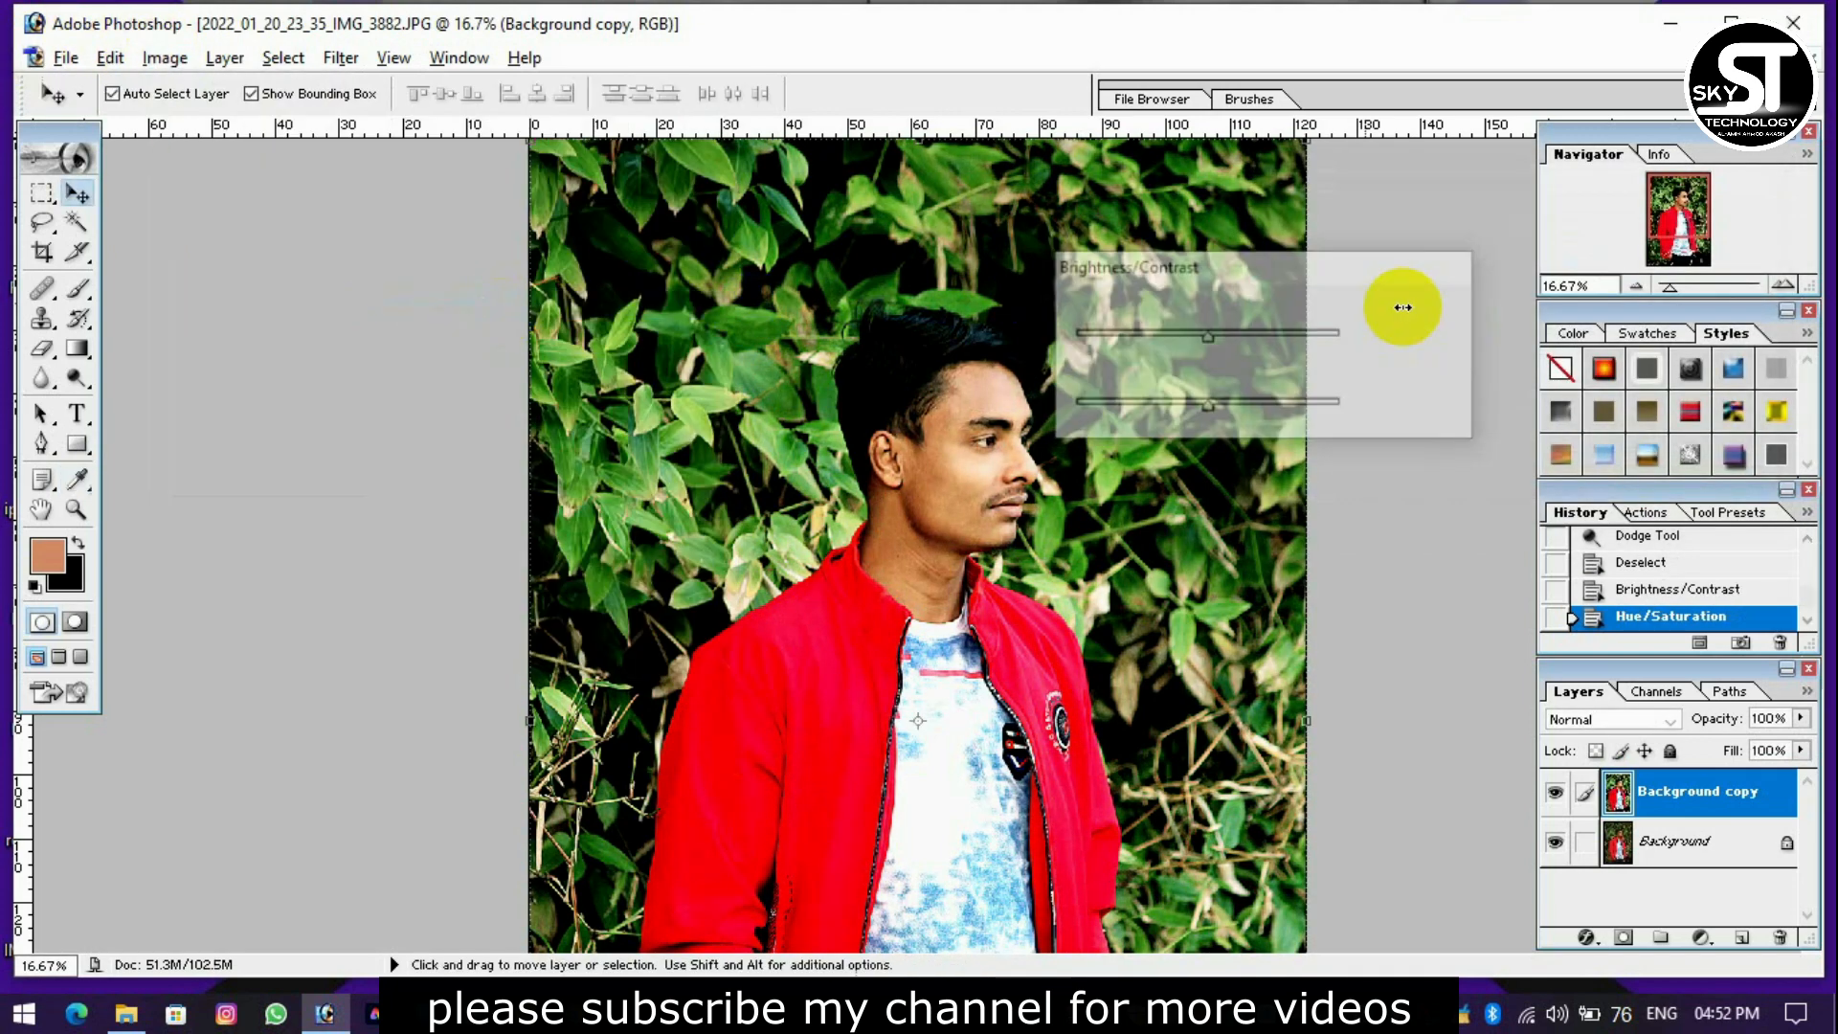
Adjust the Greens in Selective Color to Cyan +91%, Magenta -100%, Yellow +78% and Black +91%.
left_click(187, 59)
mouse_move(234, 134)
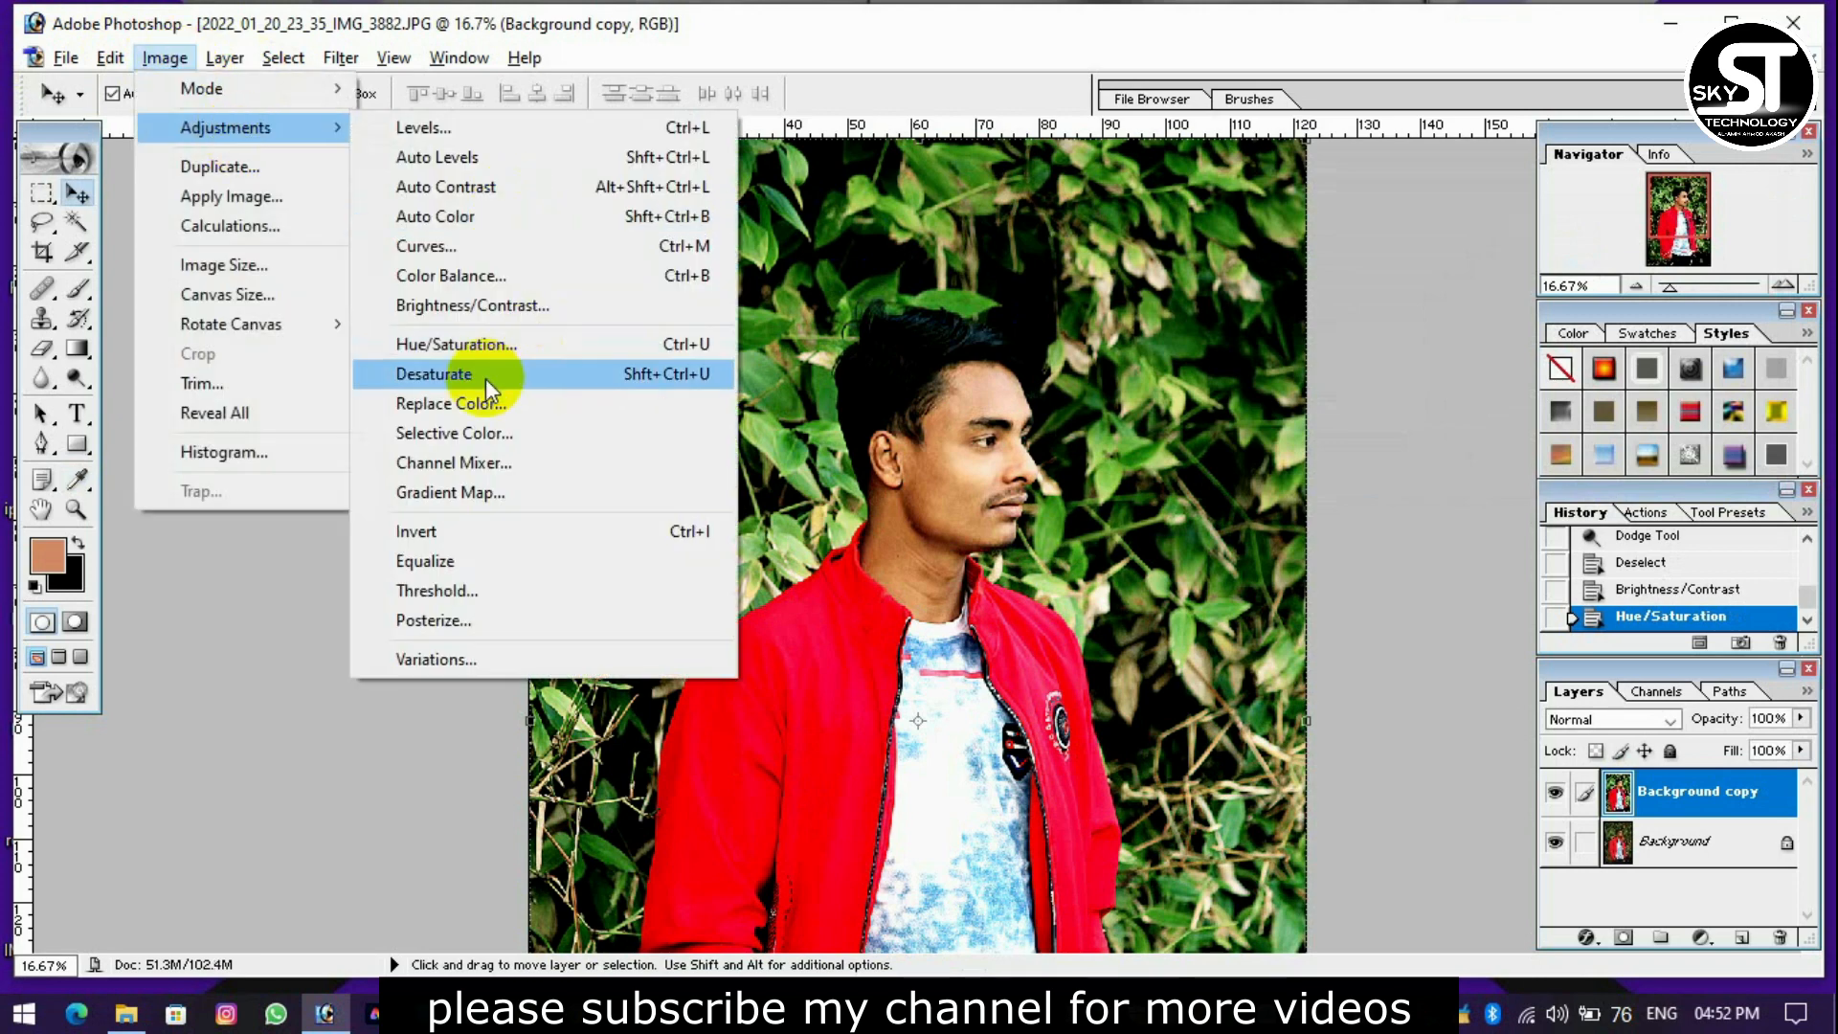
left_click(476, 436)
left_click(1354, 94)
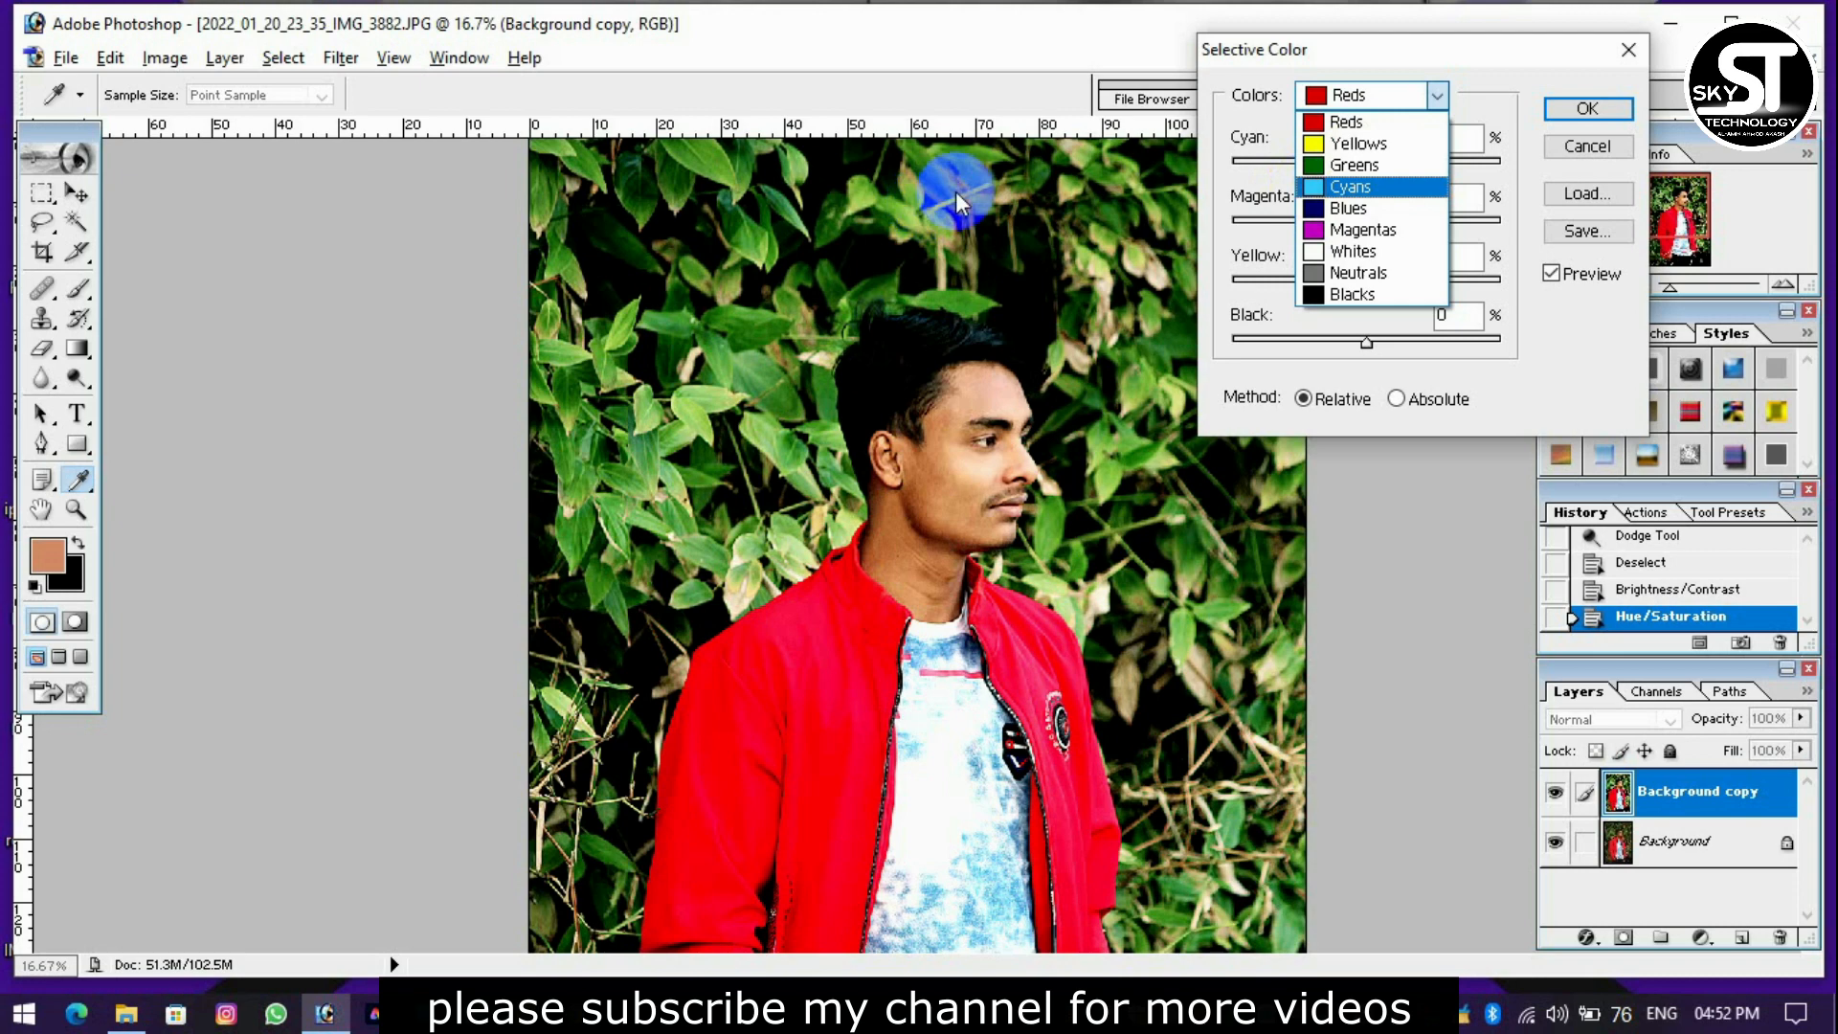
left_click(1353, 165)
left_click_drag(1416, 163, 1490, 163)
left_click_drag(1364, 224, 1190, 226)
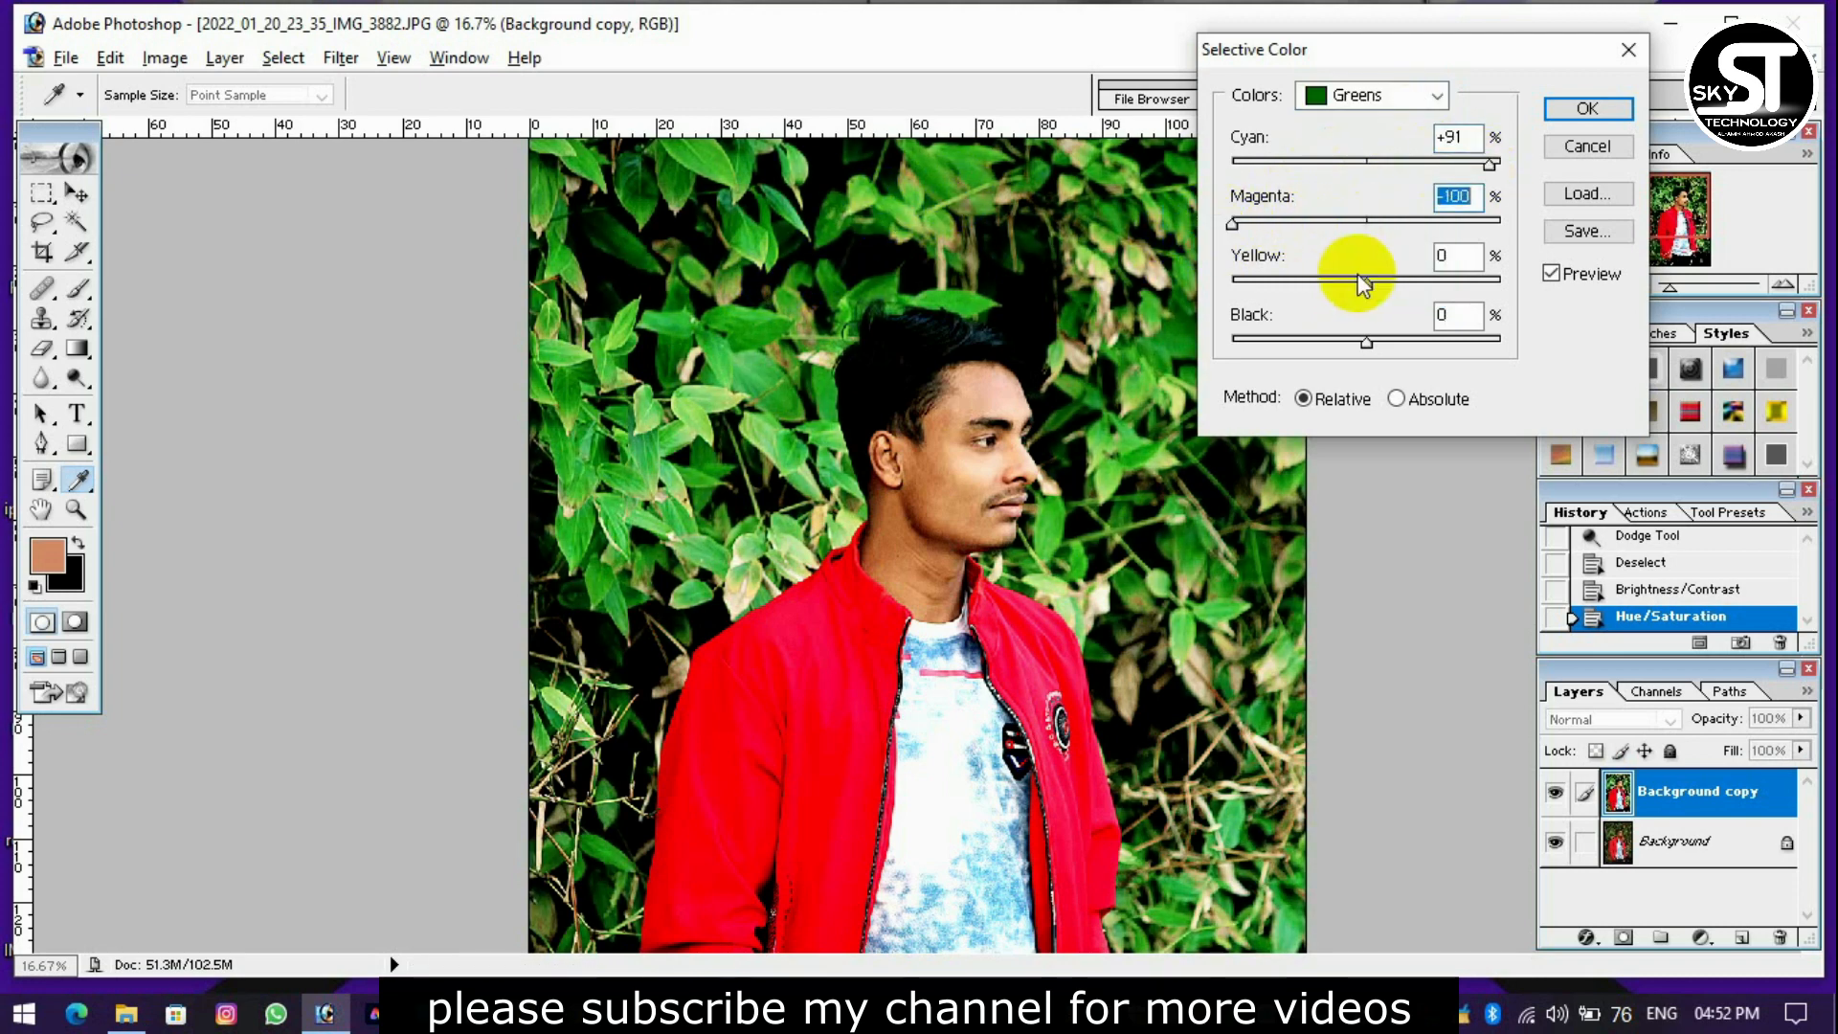
left_click_drag(1267, 341, 1522, 342)
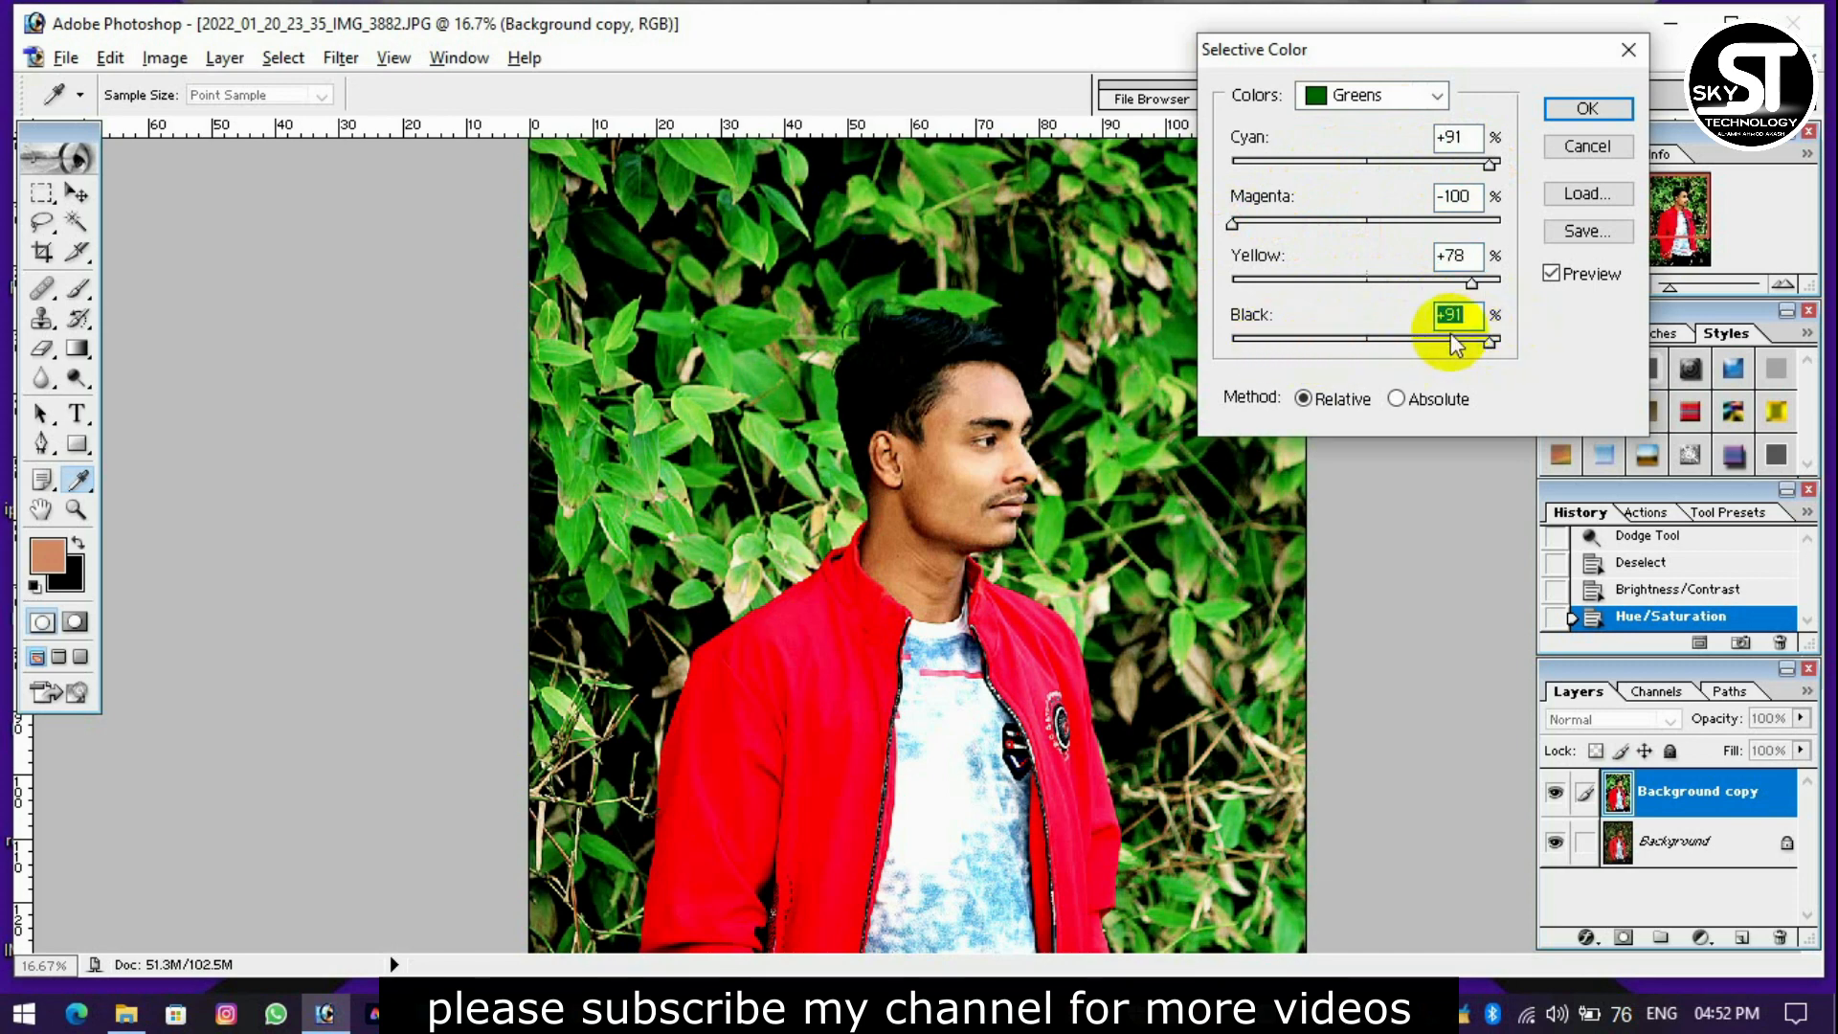
Adjust the Whites in Selective Color to Cyan +76%, Magenta -1% and Black about +26%, and apply the correction.
left_click(1379, 95)
left_click(1353, 251)
left_click_drag(1366, 163, 1468, 161)
left_click_drag(1387, 341, 1477, 347)
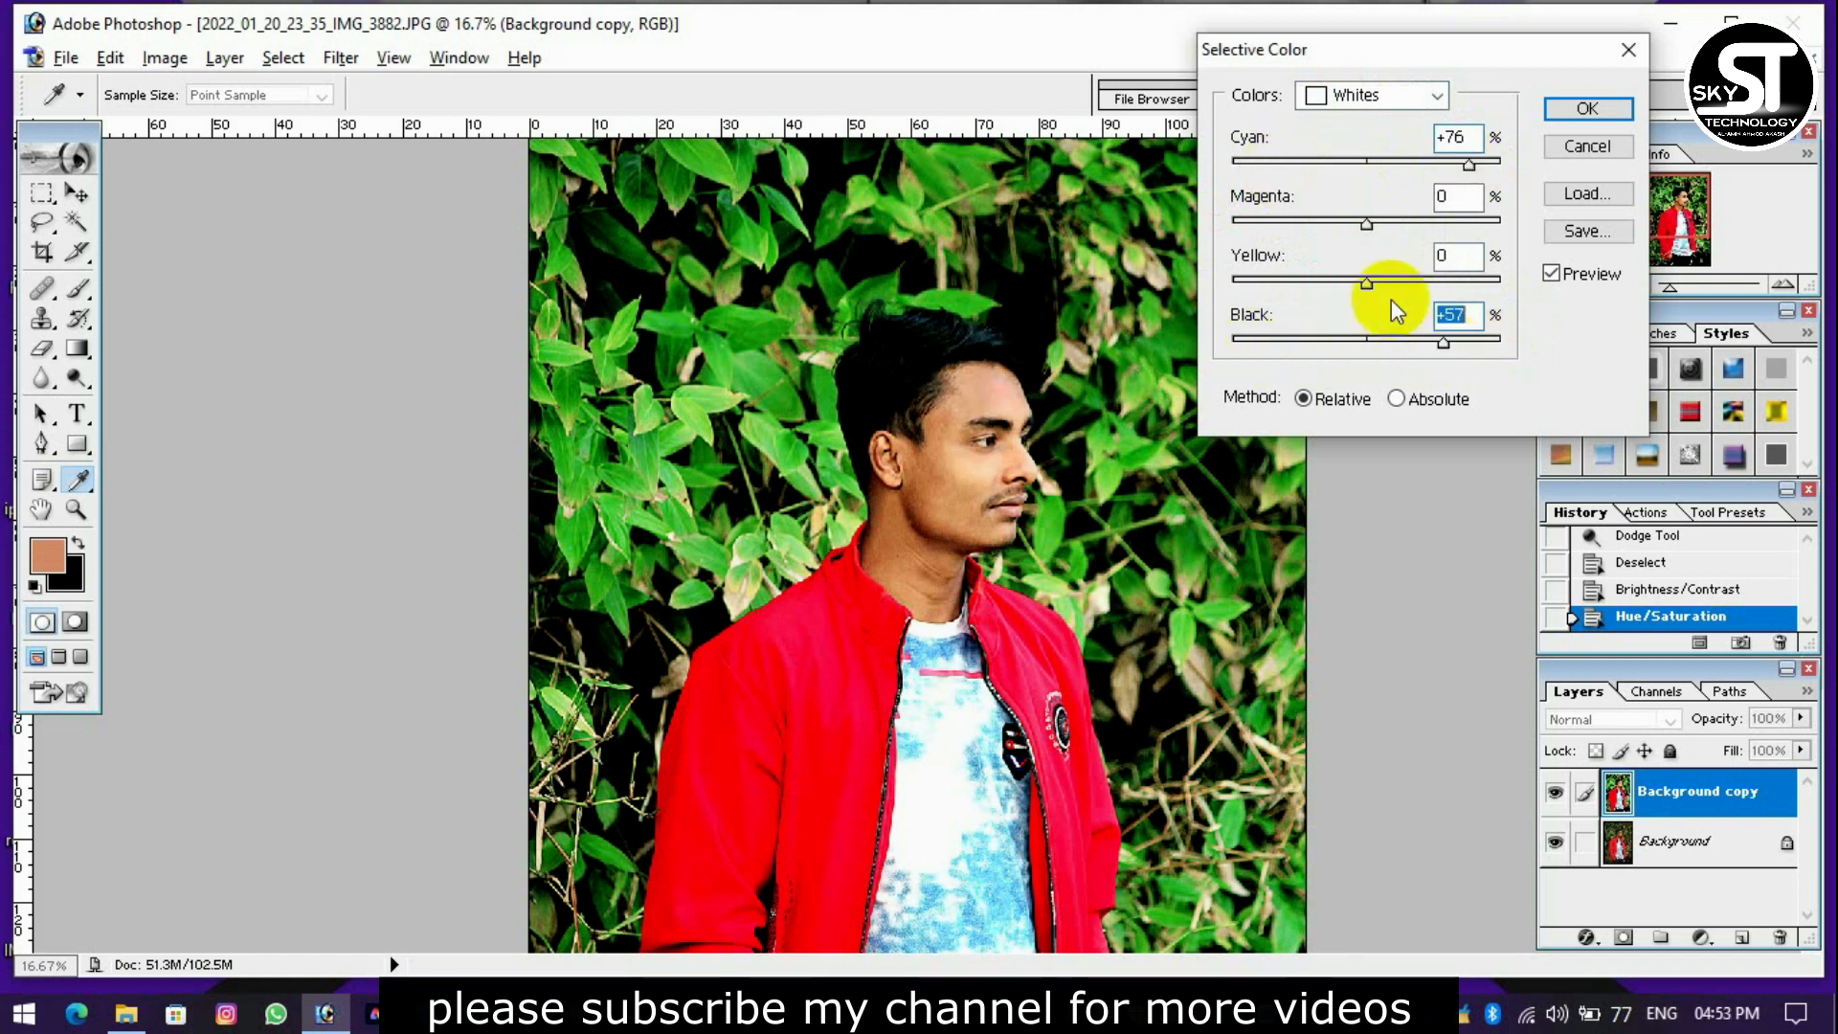
left_click_drag(1366, 223, 1366, 239)
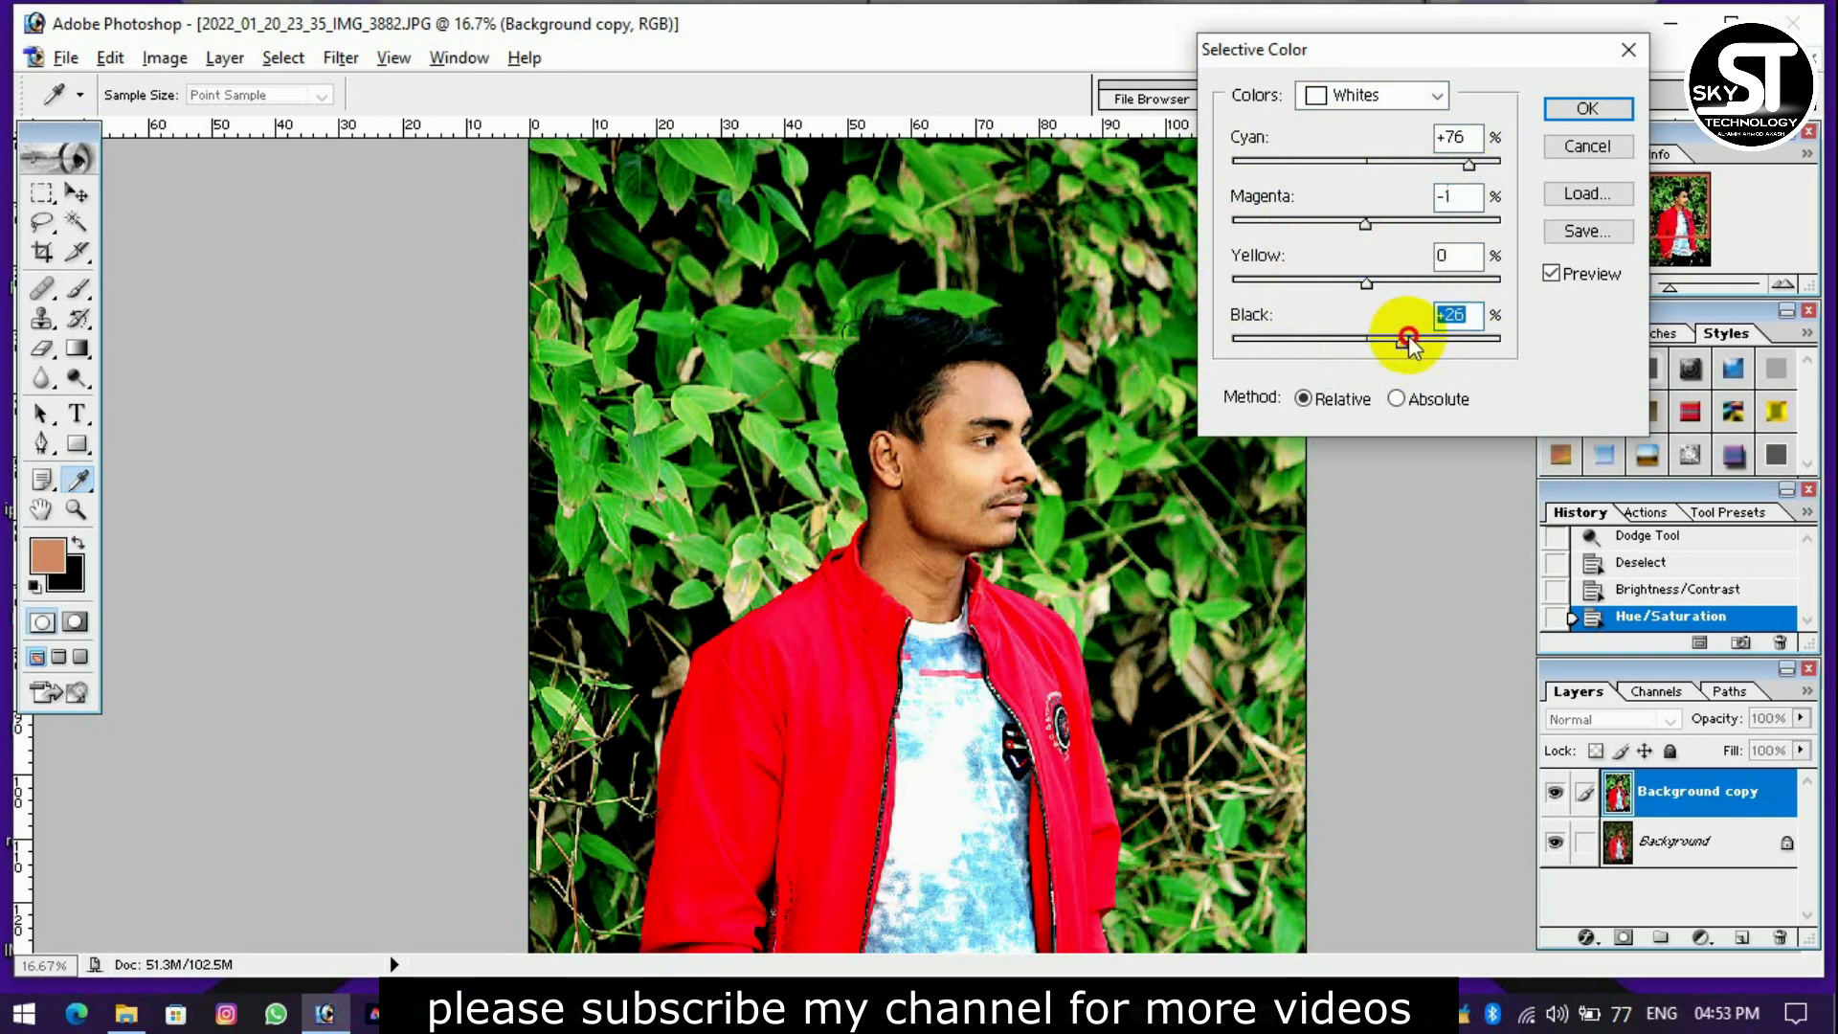
key("Return")
Toggle the Background copy layer's visibility to check the color correction against the original photo.
key("v")
left_click(1551, 798)
left_click(1552, 804)
left_click(1552, 804)
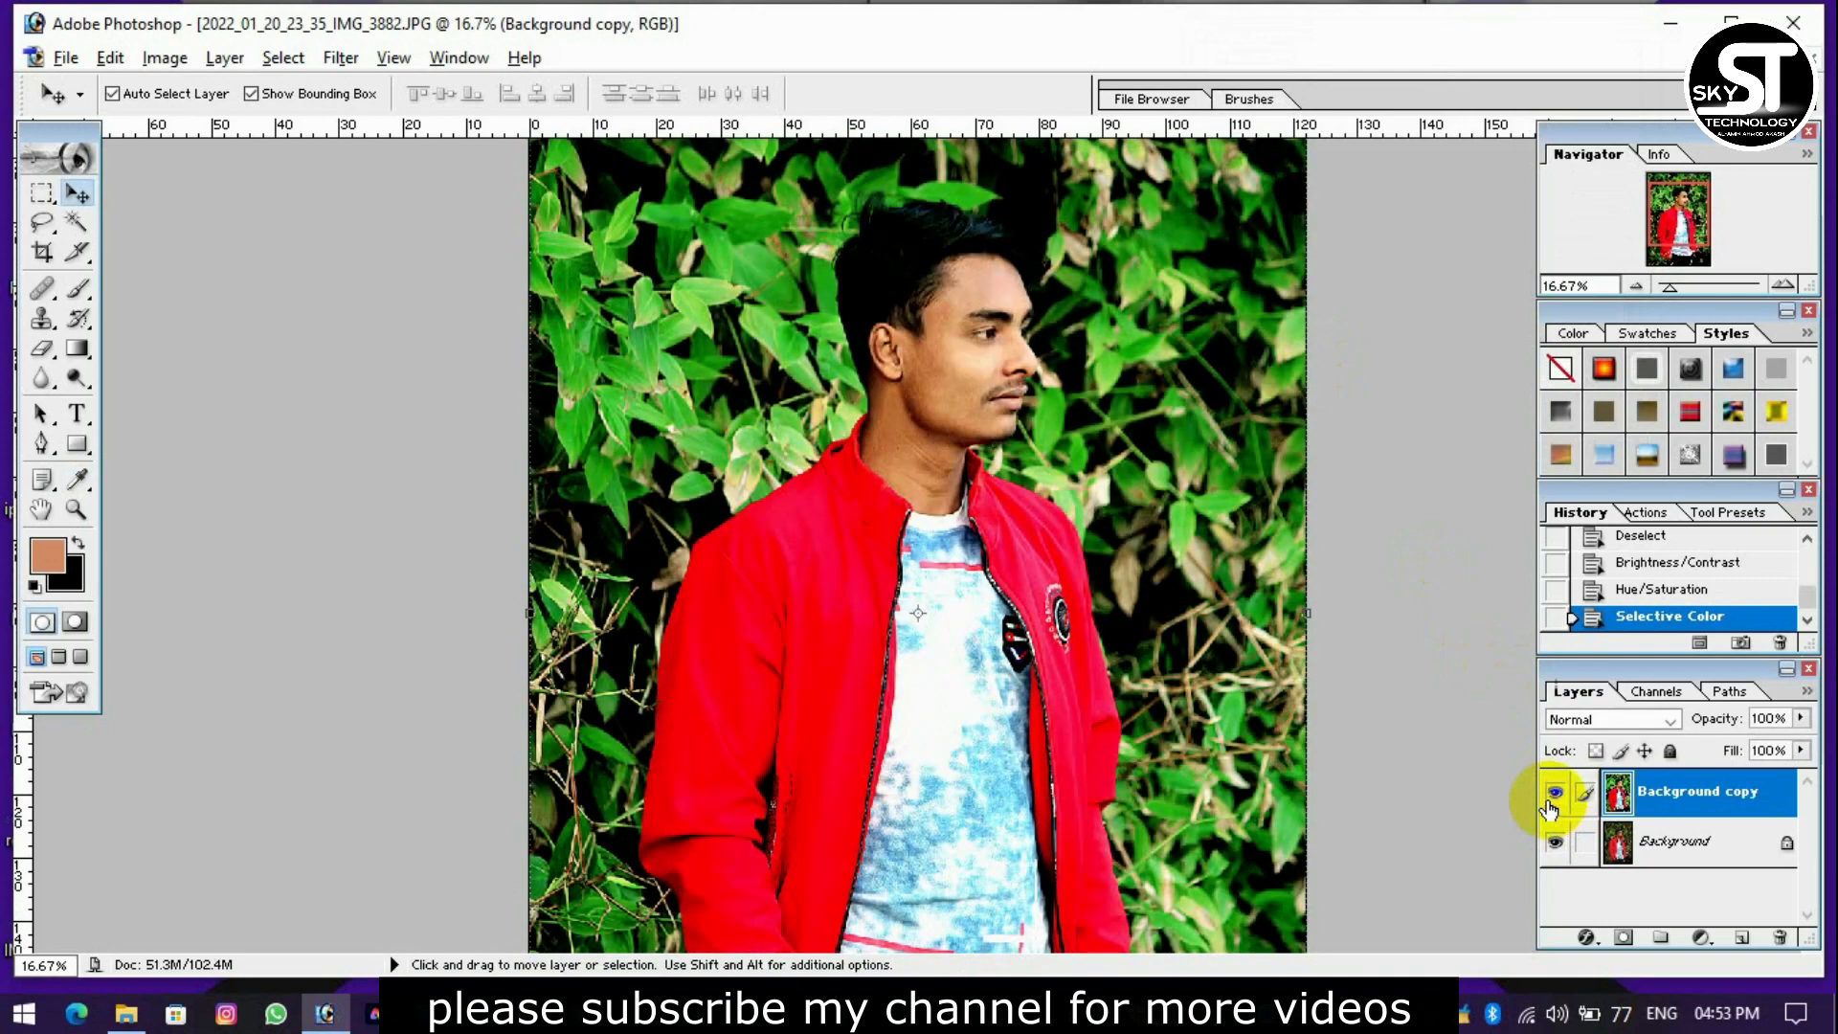
Merge the Background copy layer down into the Background layer.
scroll(1340, 586, "down", 3)
scroll(1361, 591, "up", 3)
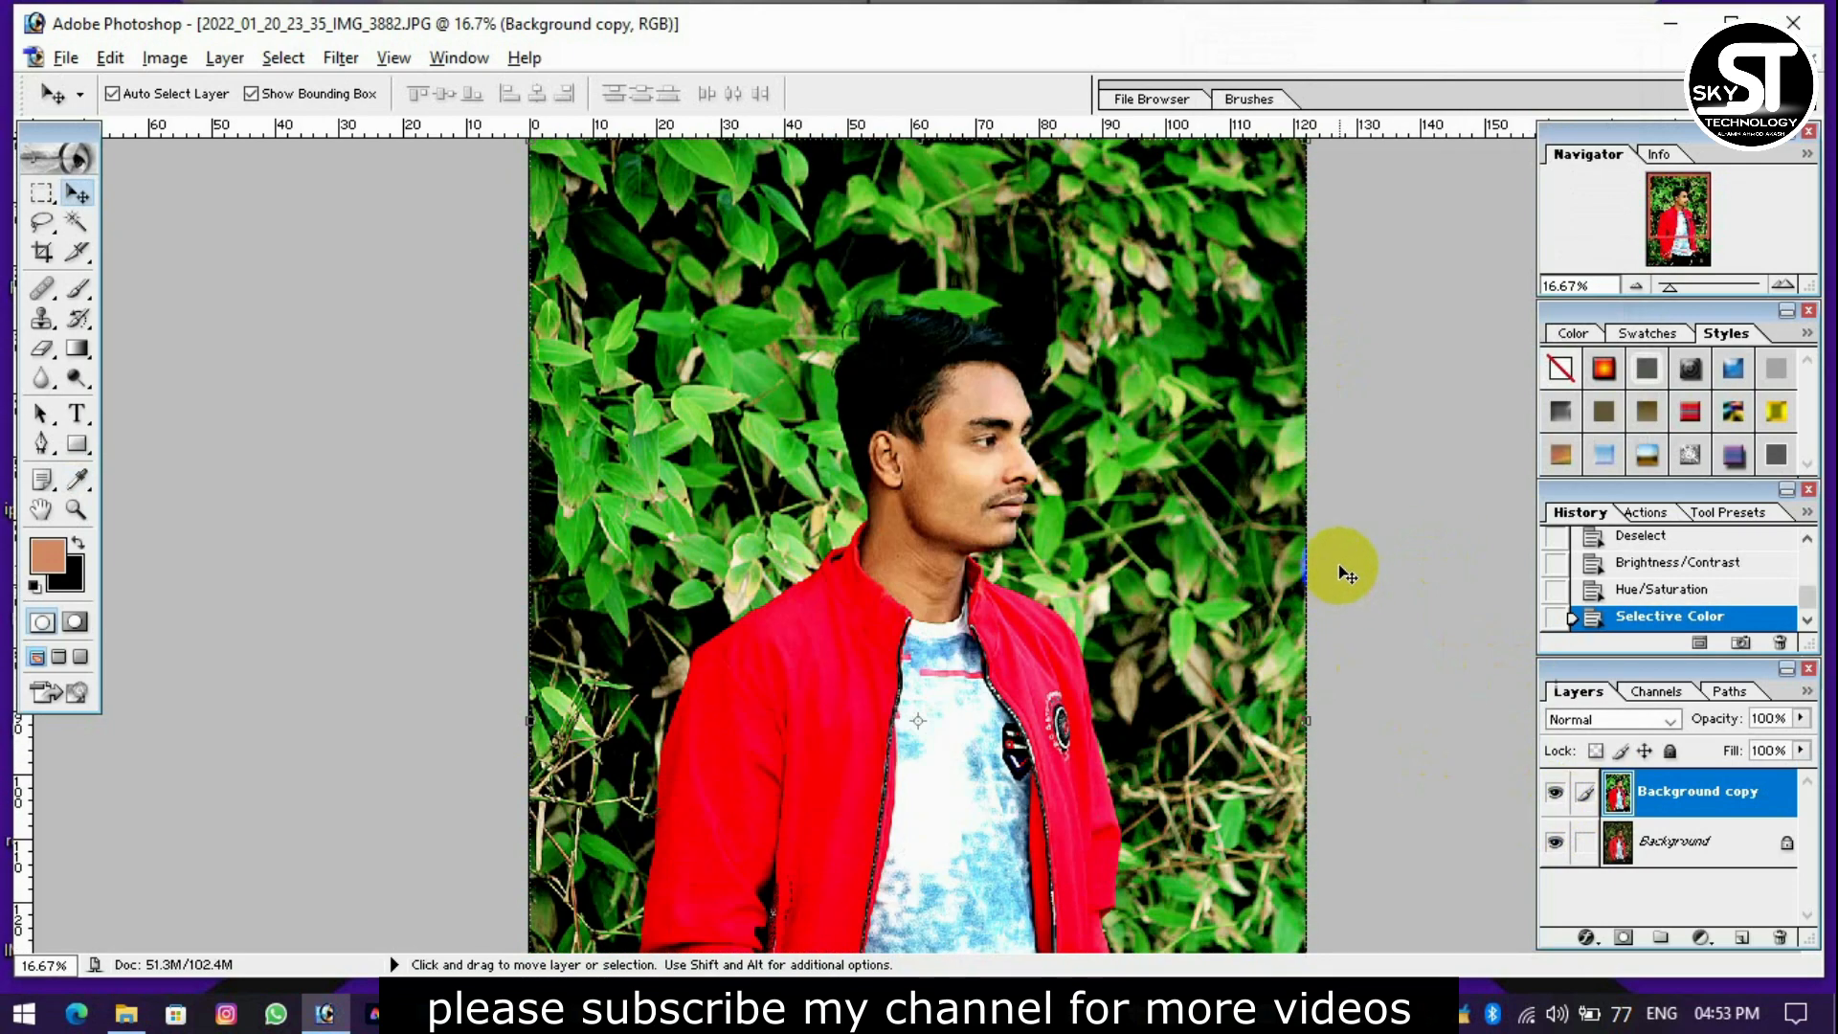
key("ctrl+e")
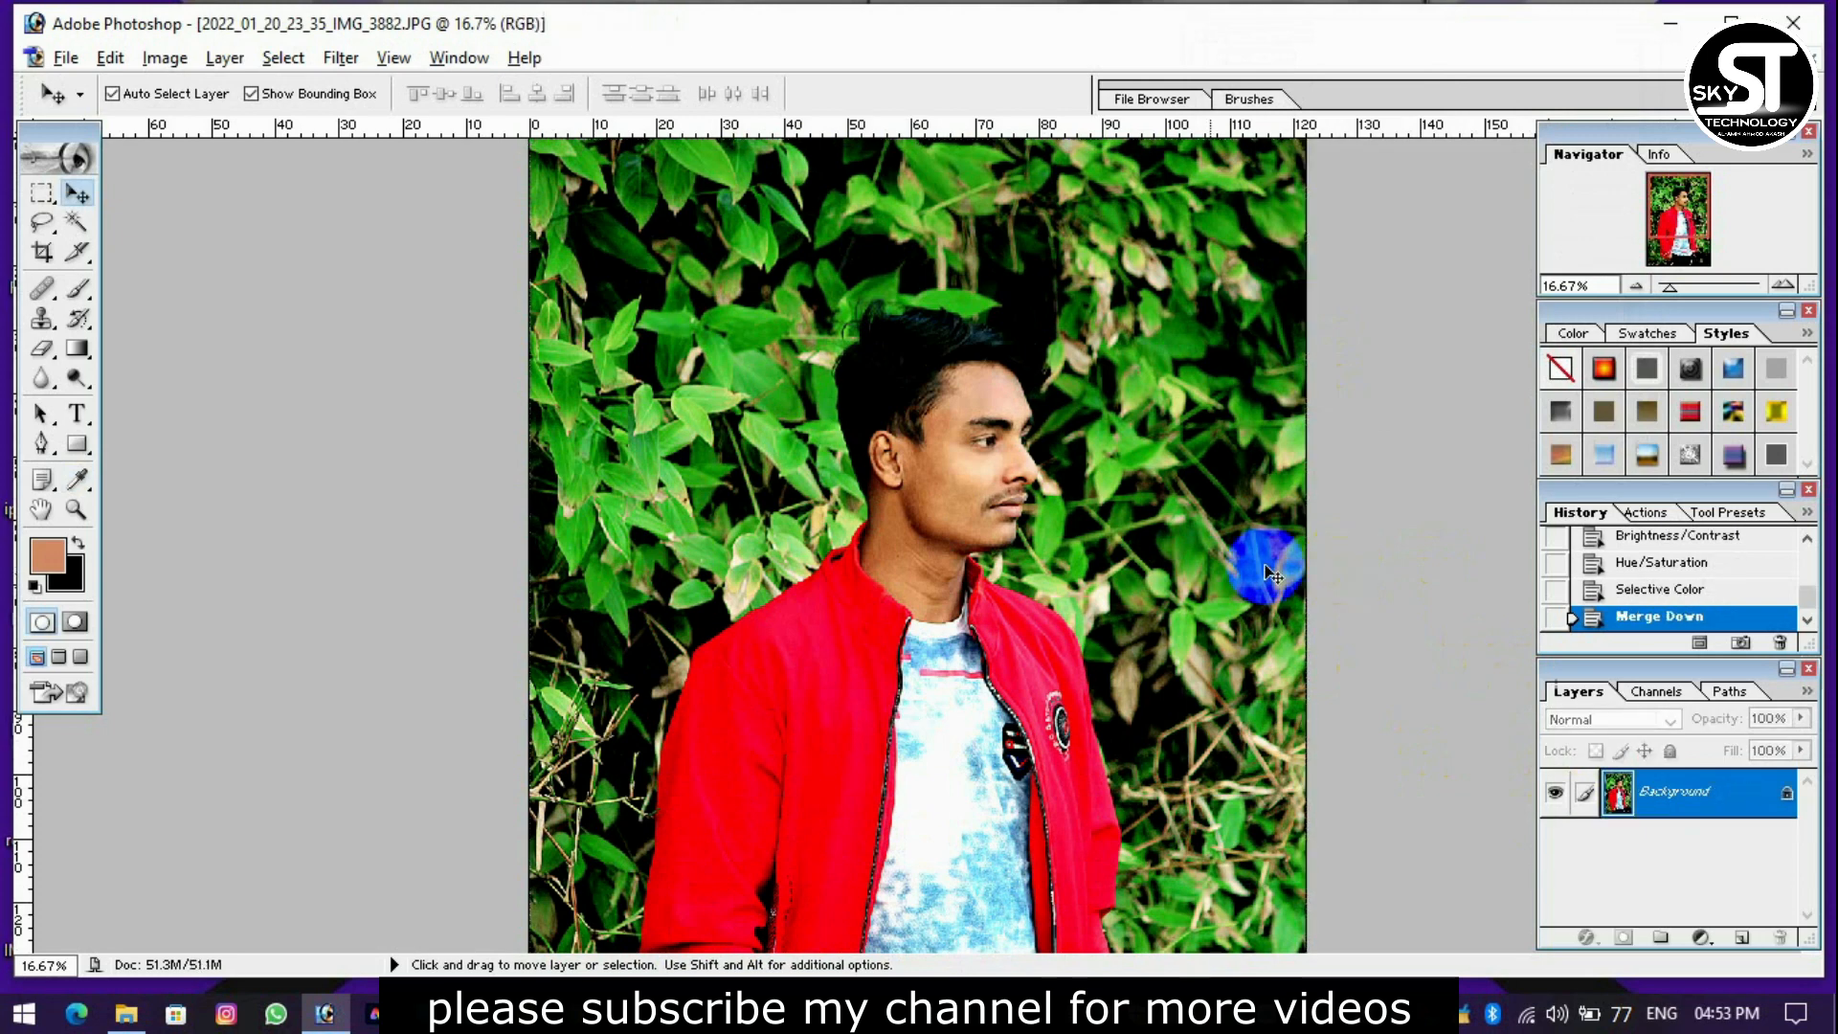
Open the Noiseware Professional filter and bring the nose, lips and chin into the before/after preview.
left_click(340, 58)
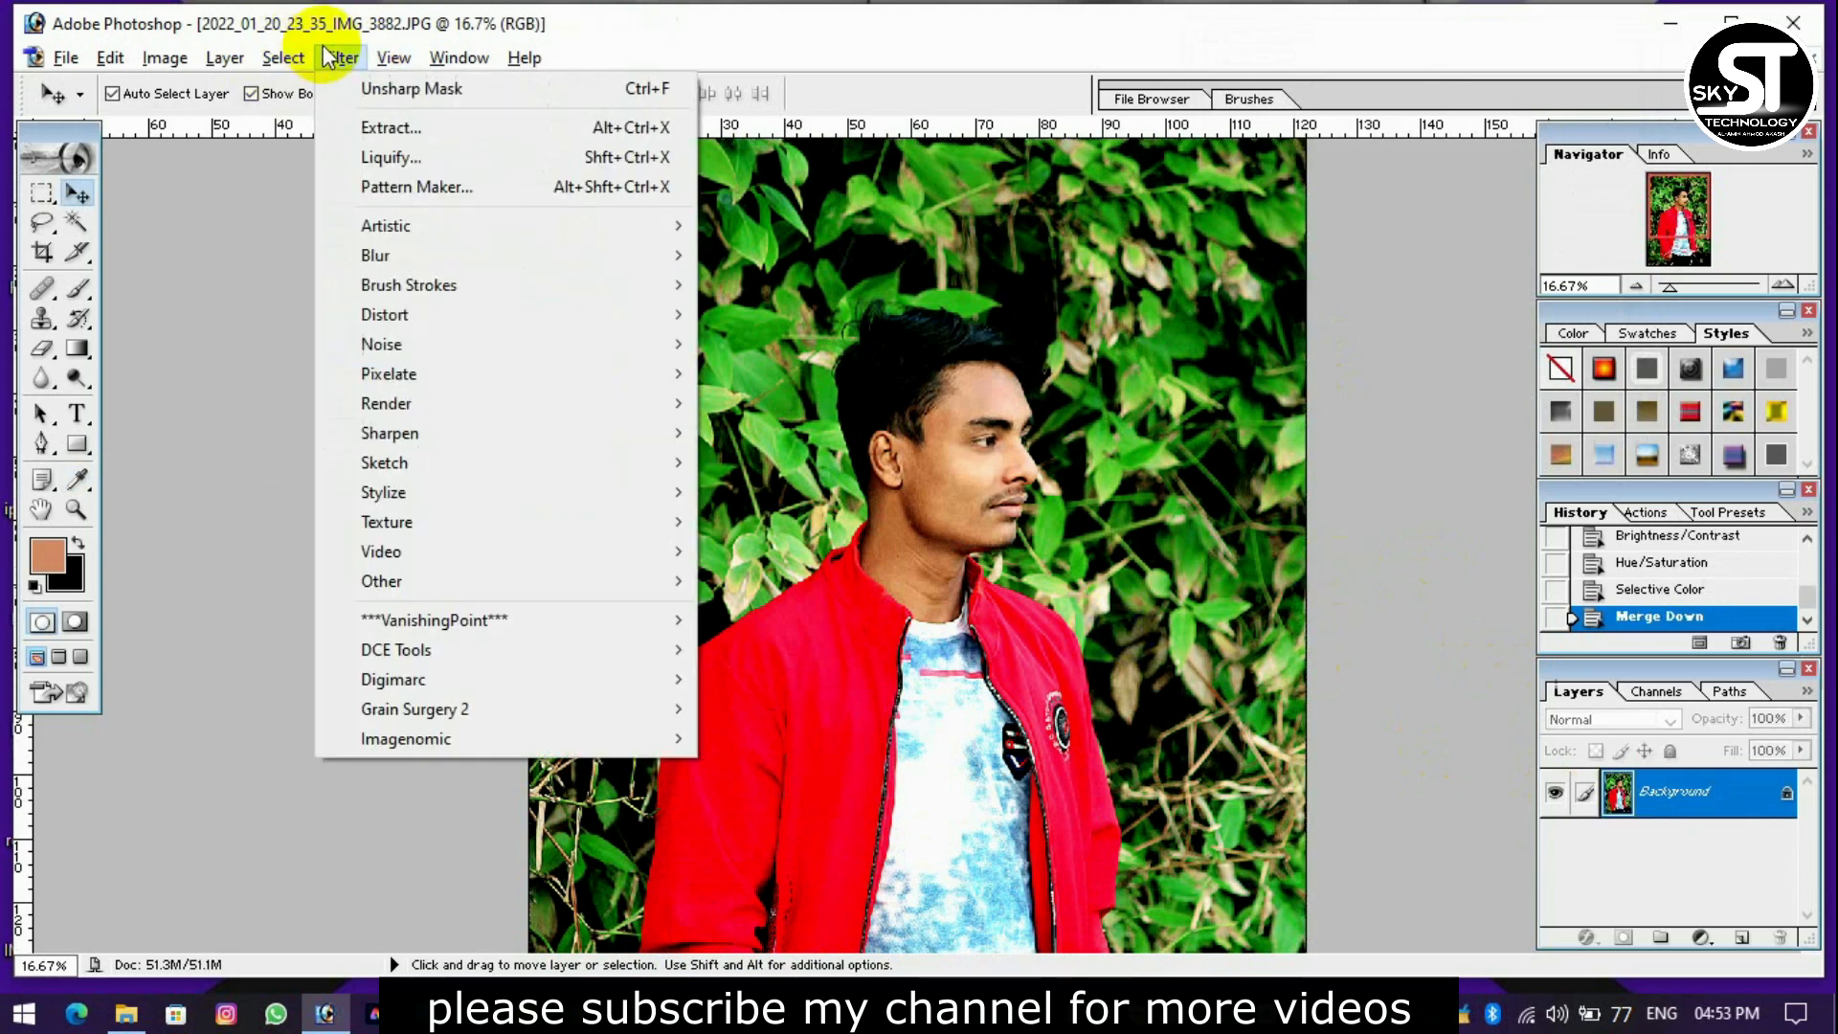
mouse_move(423, 739)
left_click(864, 738)
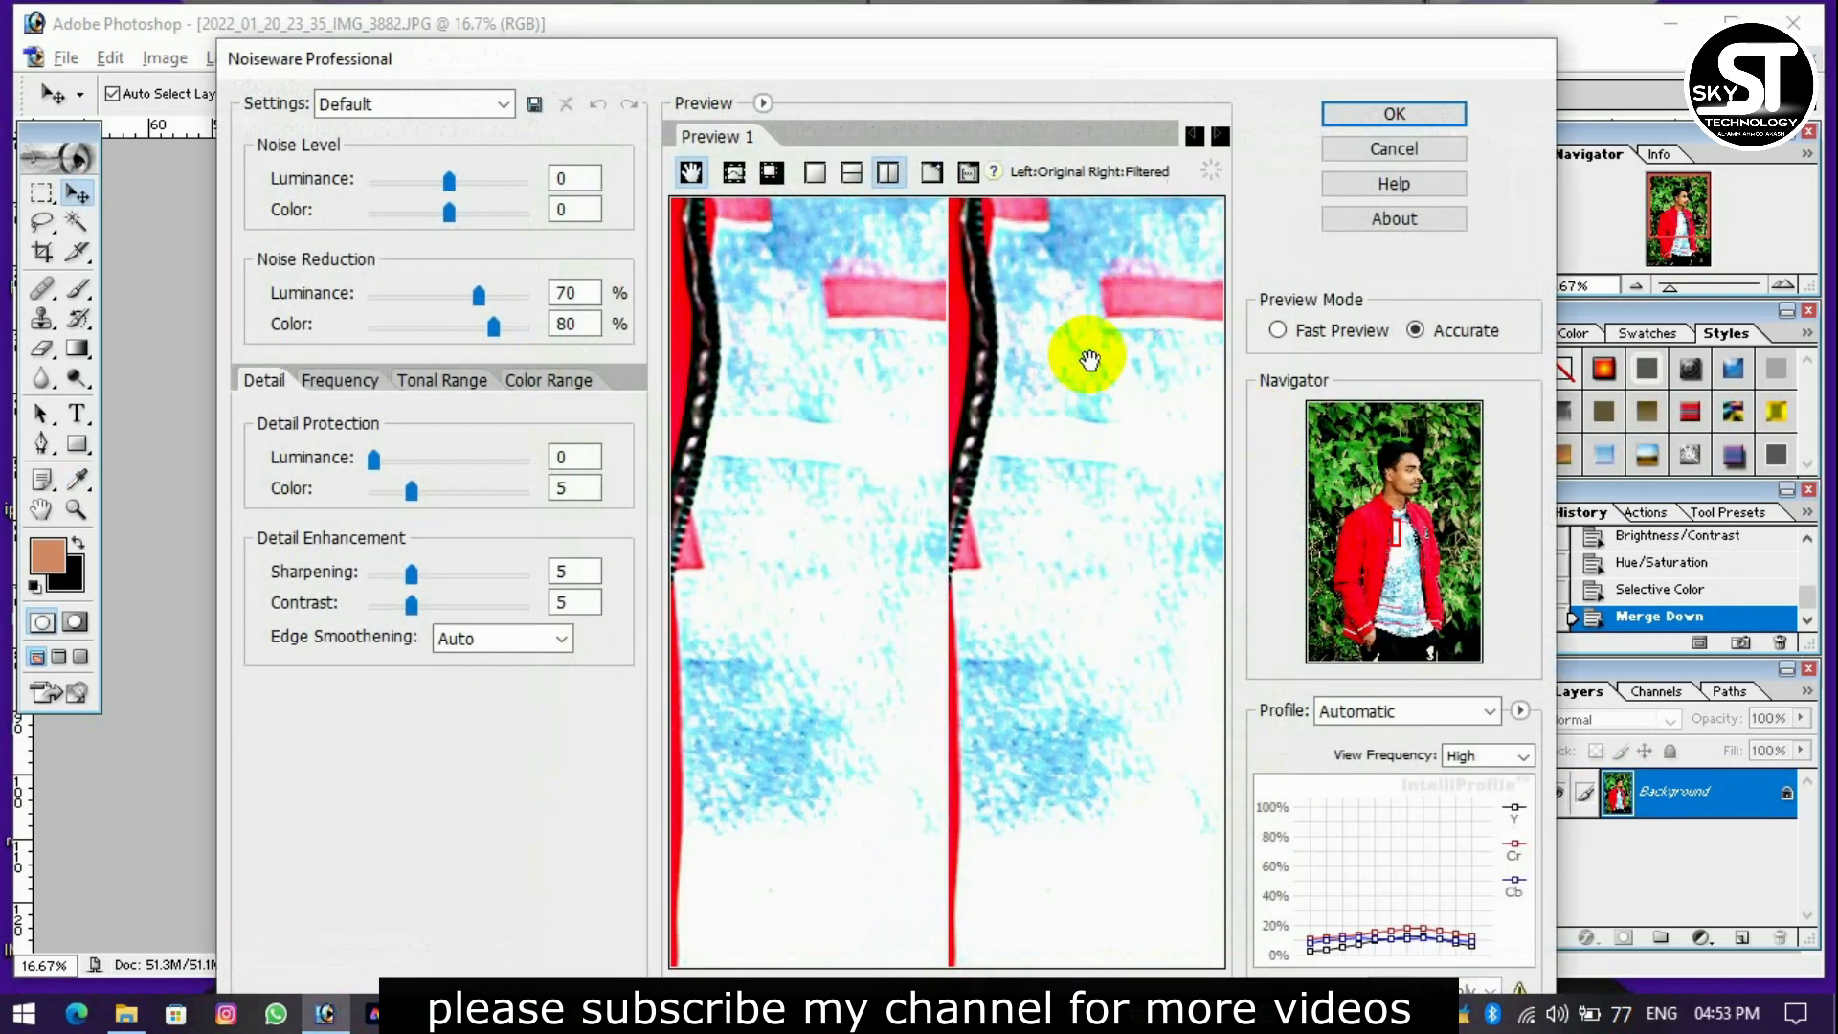
left_click_drag(1089, 360, 1121, 592)
left_click_drag(1091, 422, 1053, 587)
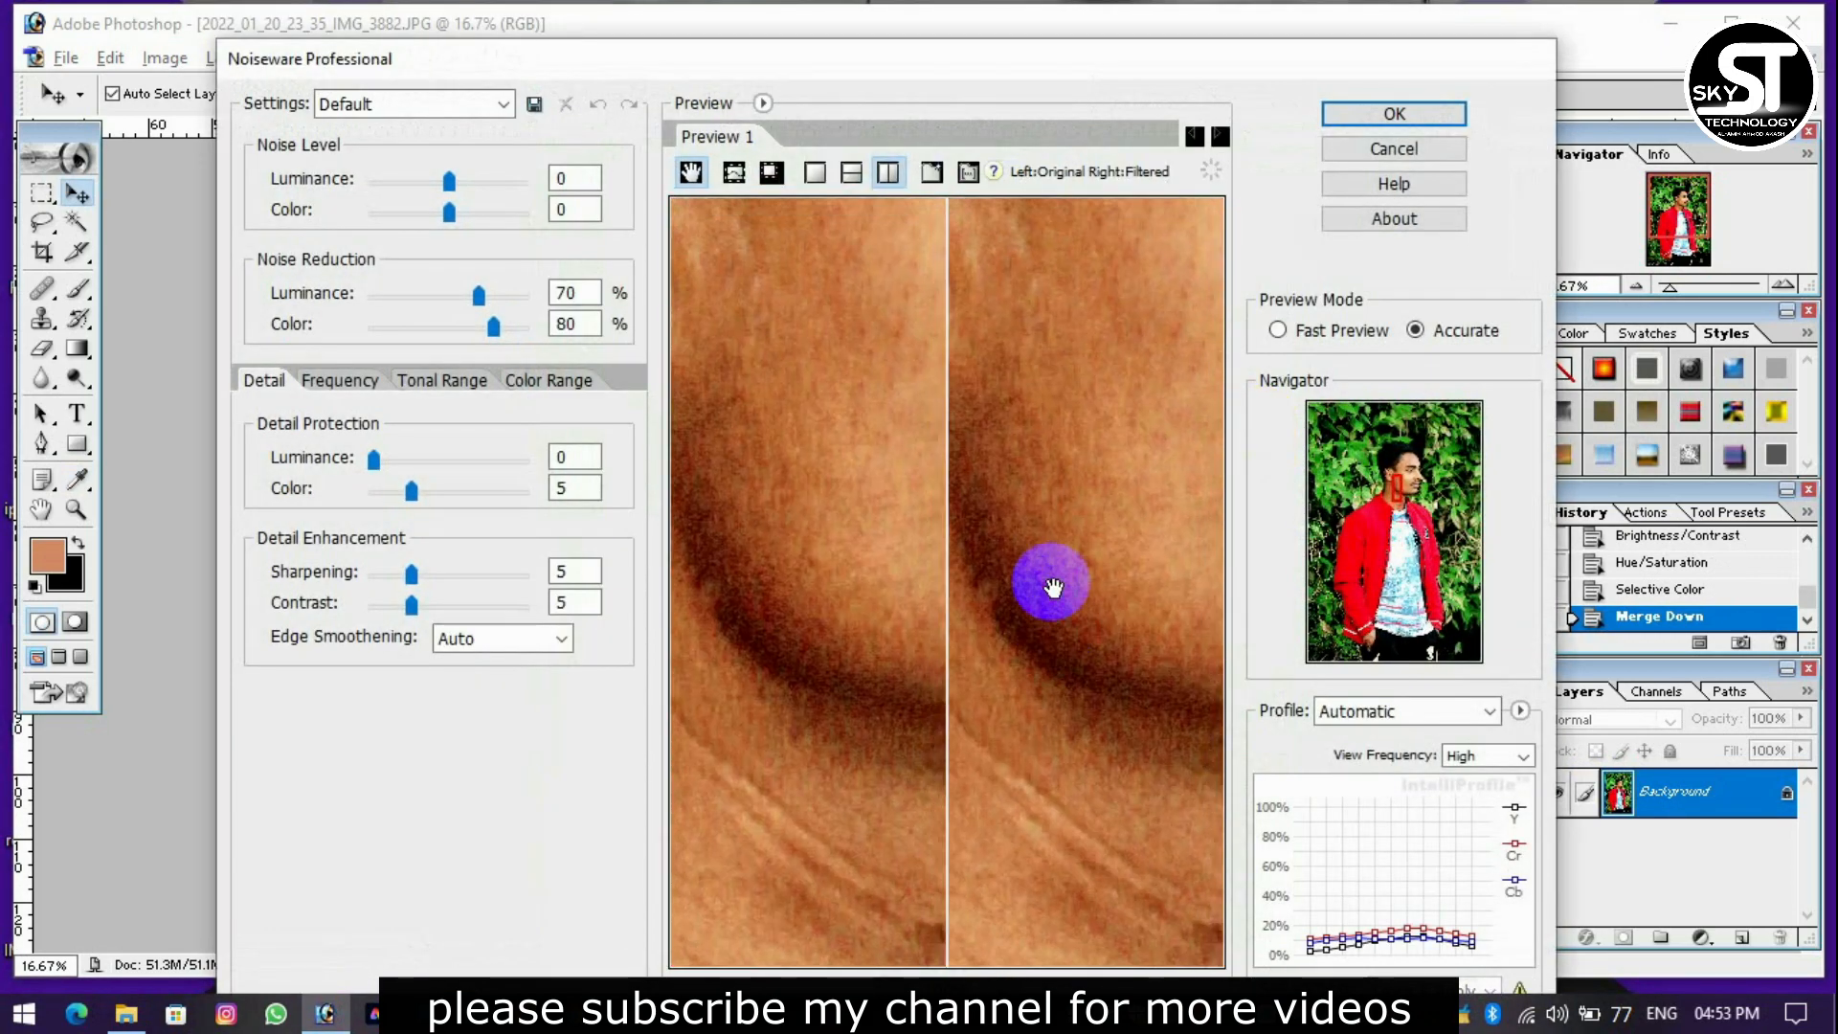
left_click_drag(1082, 387, 964, 566)
left_click_drag(1159, 477, 1027, 507)
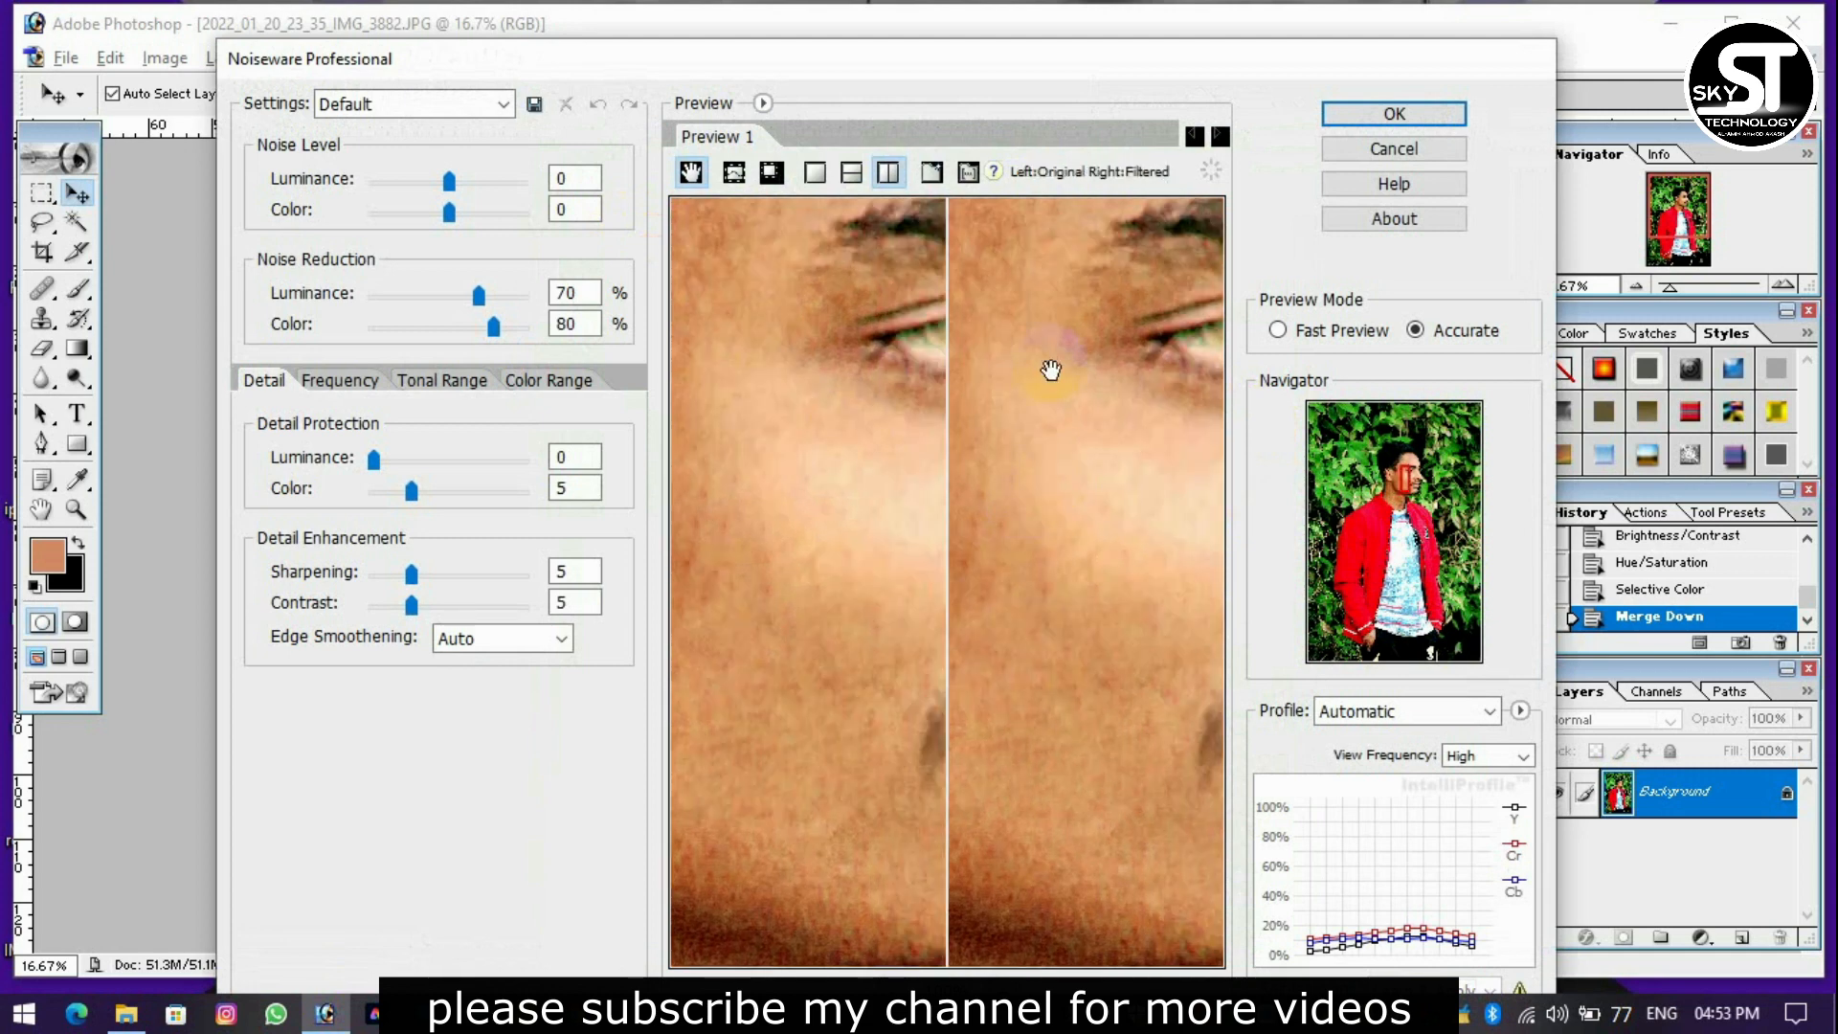
left_click_drag(1051, 370, 994, 518)
left_click_drag(1095, 422, 935, 246)
left_click_drag(1037, 349, 996, 283)
left_click_drag(1082, 383, 1157, 284)
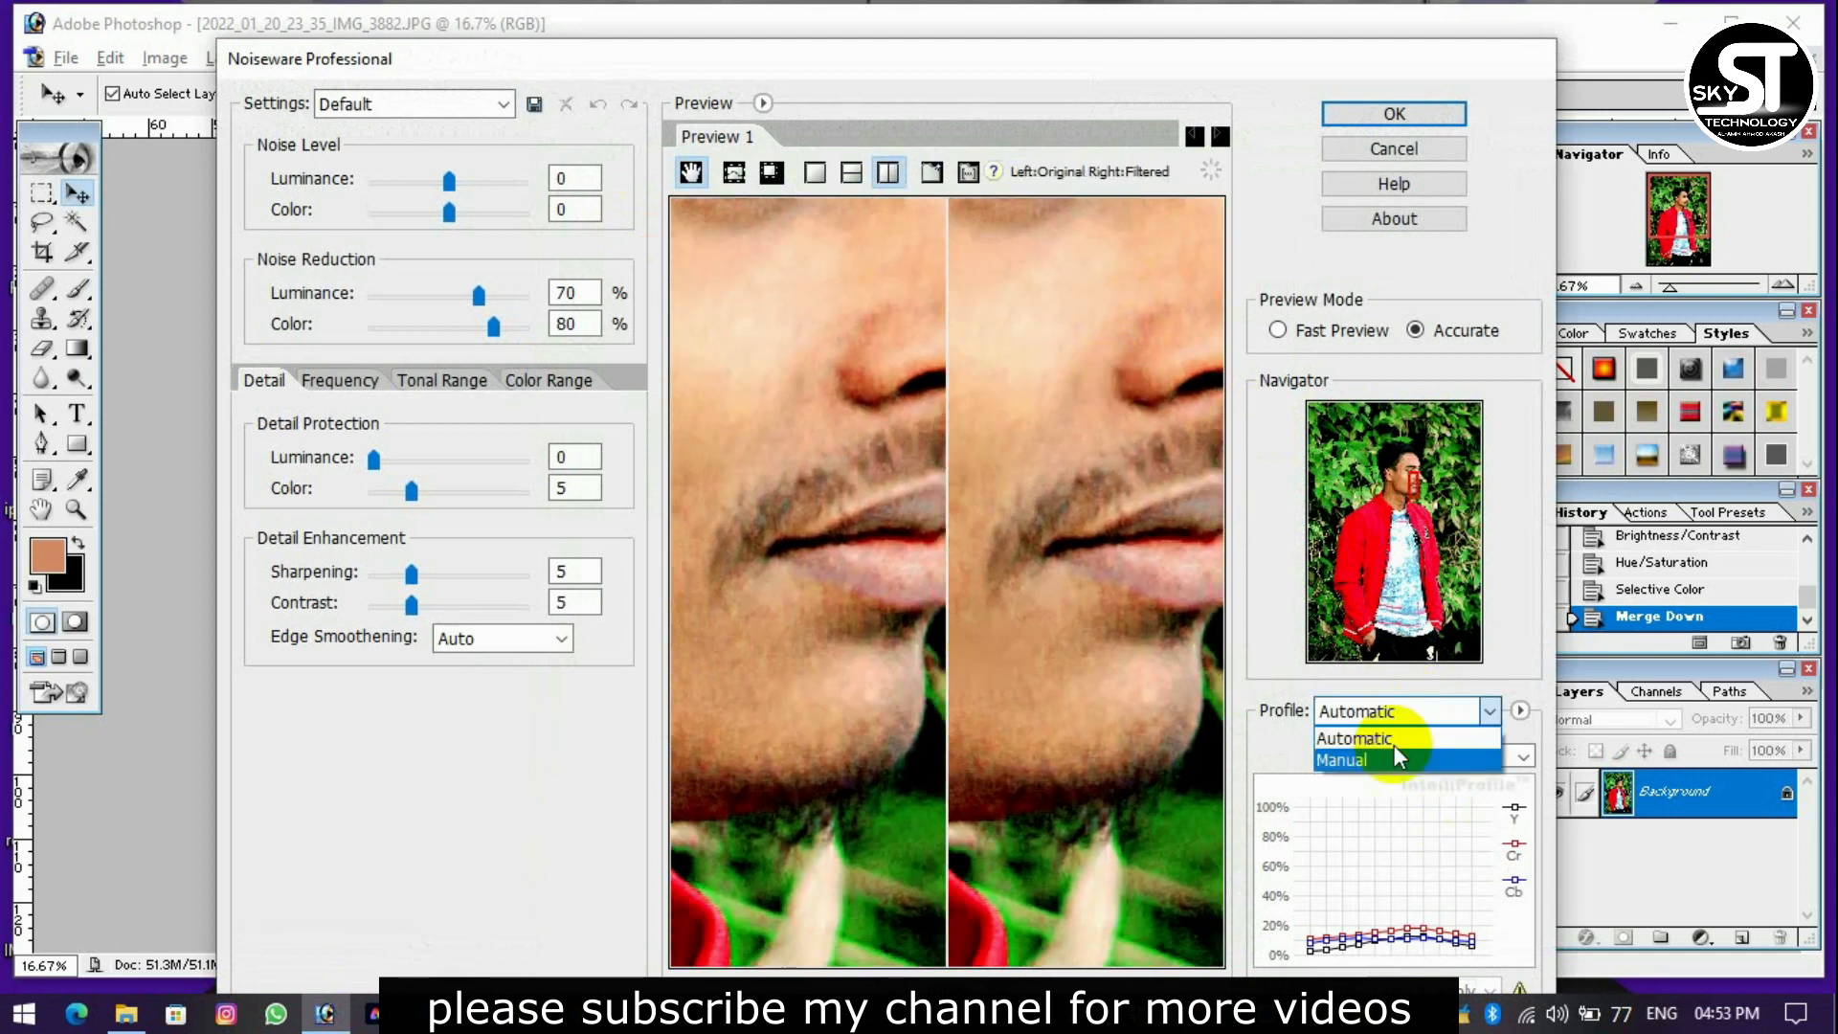
Try the Manual noise profile and return the profile to Automatic.
left_click(1390, 739)
left_click(1382, 727)
left_click(1359, 755)
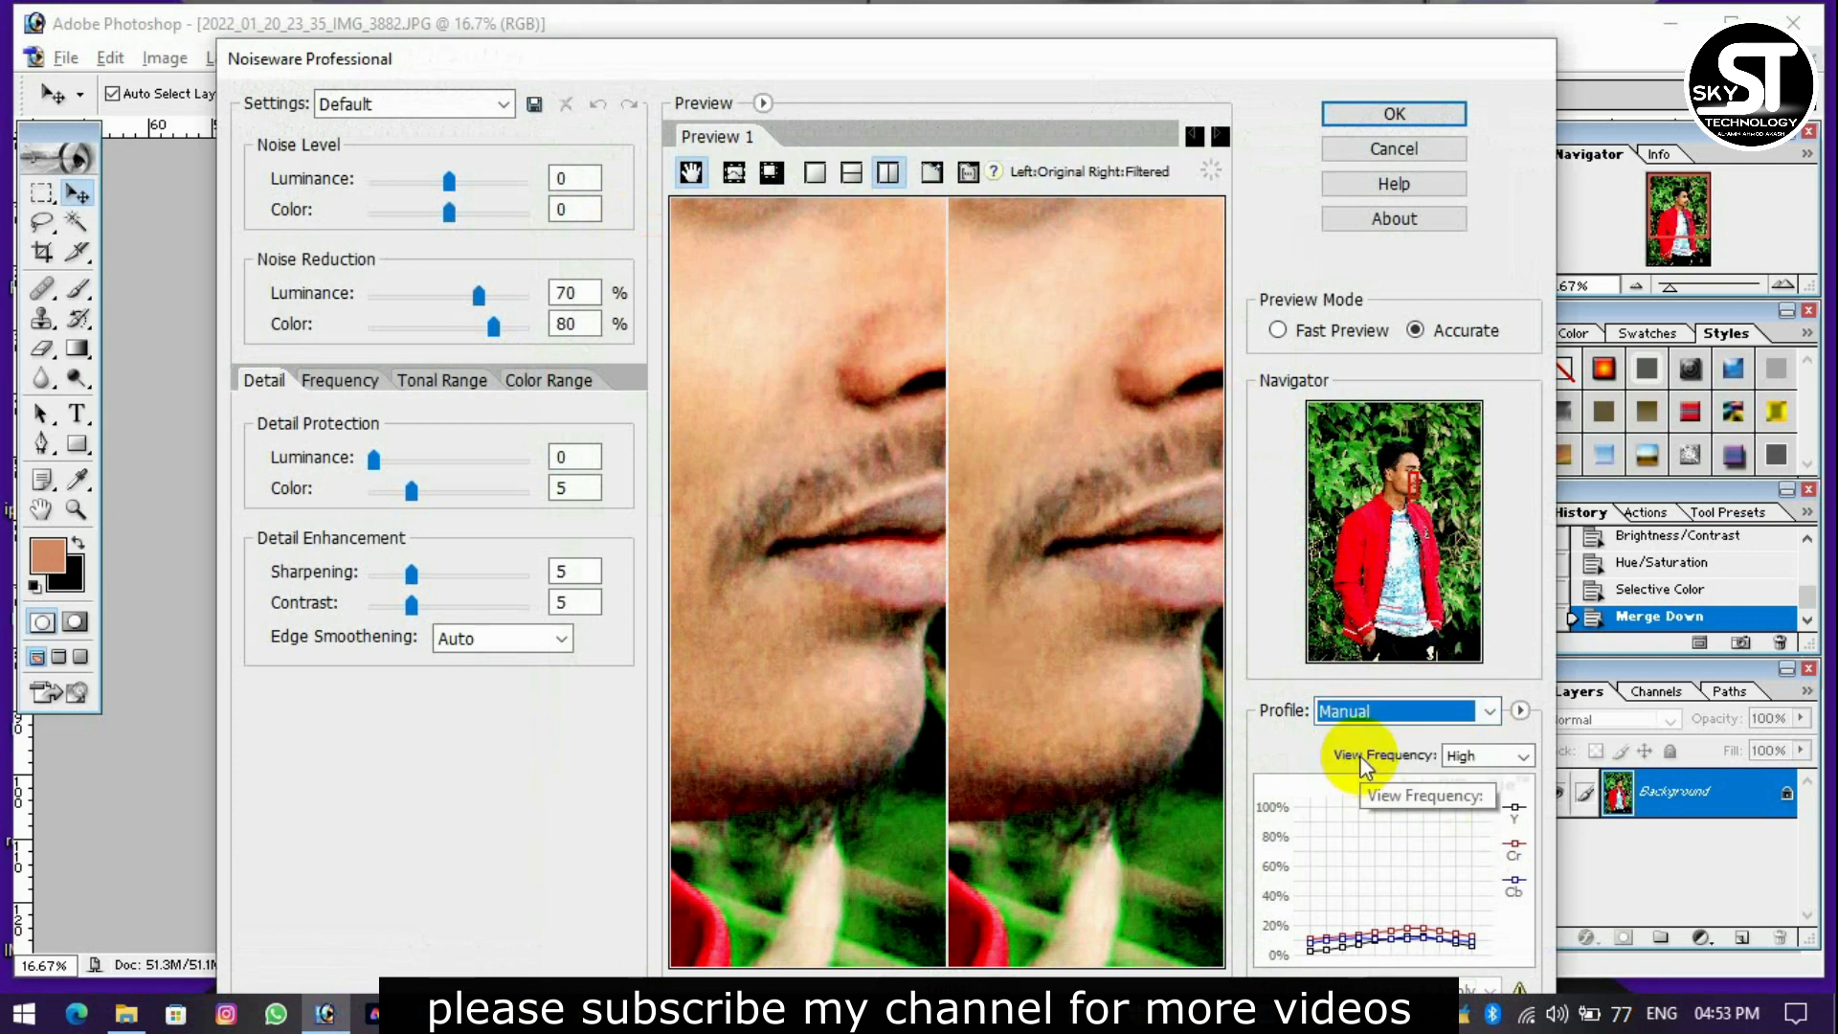
left_click(1366, 728)
left_click(1364, 738)
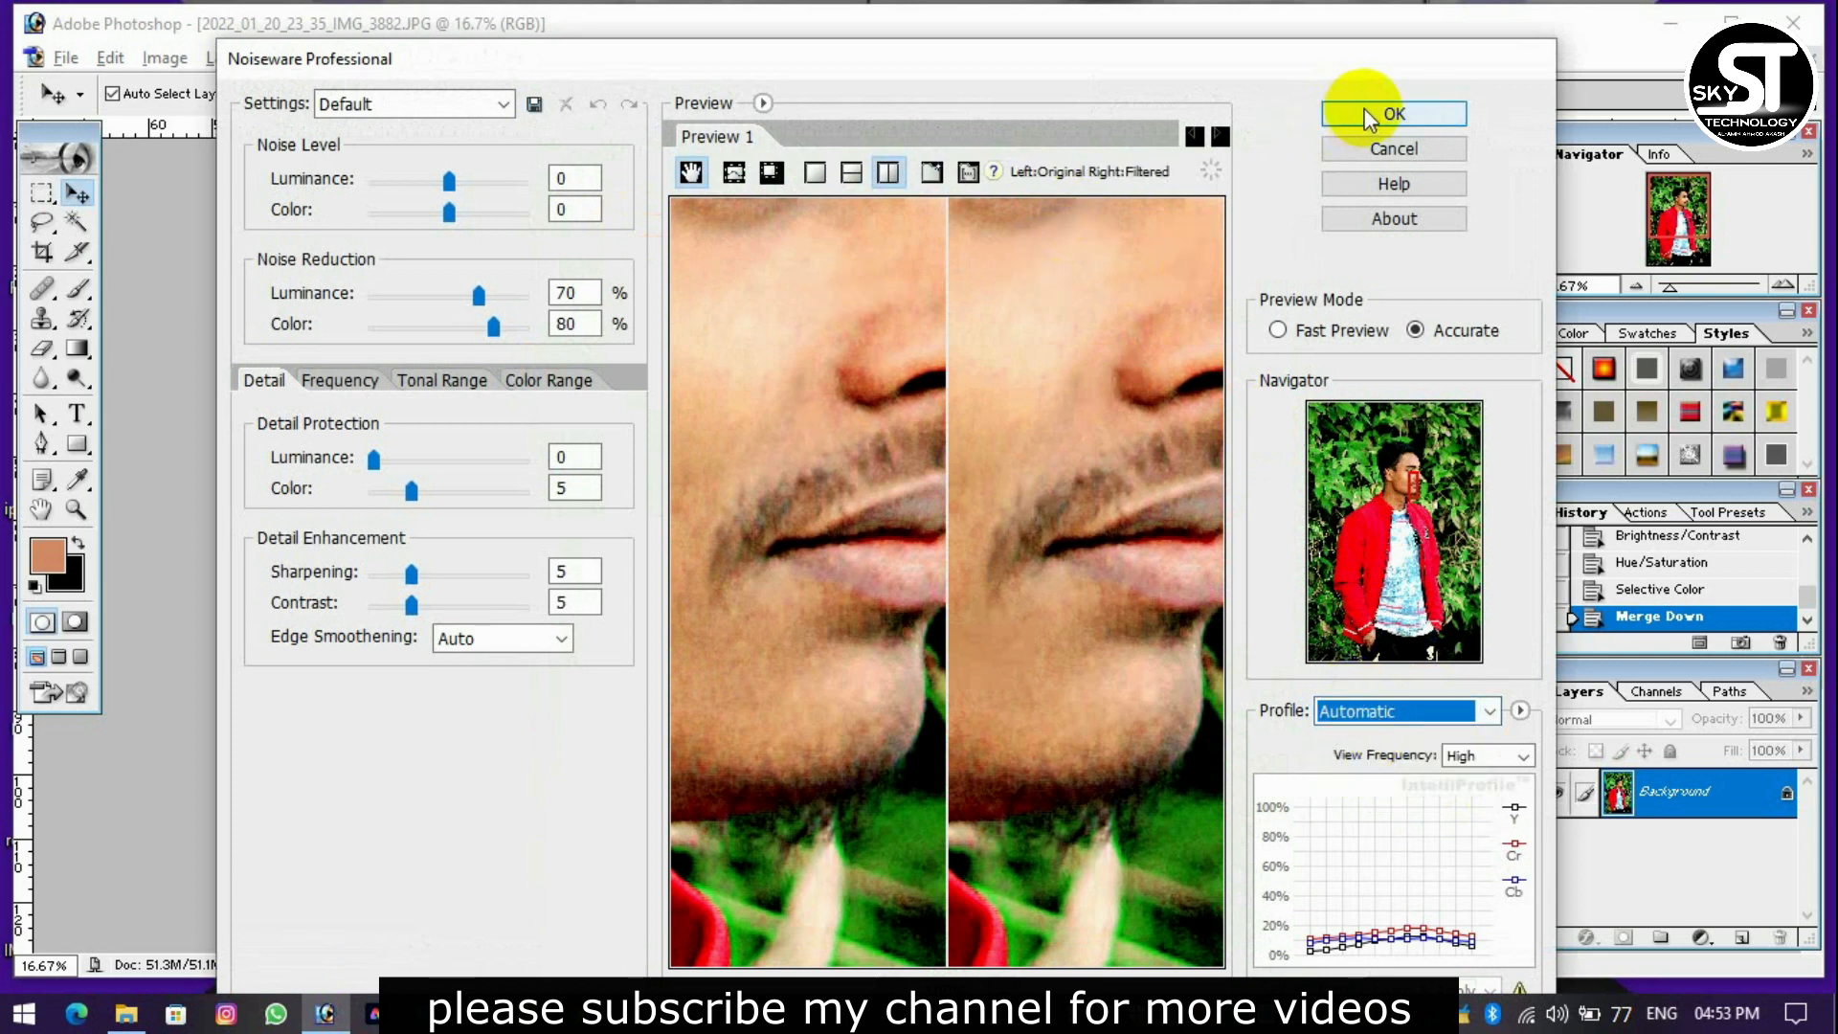
Sample skin areas on the cheek beside the nose and mouth as the noise profile and apply the Noiseware Professional noise reduction.
left_click(734, 174)
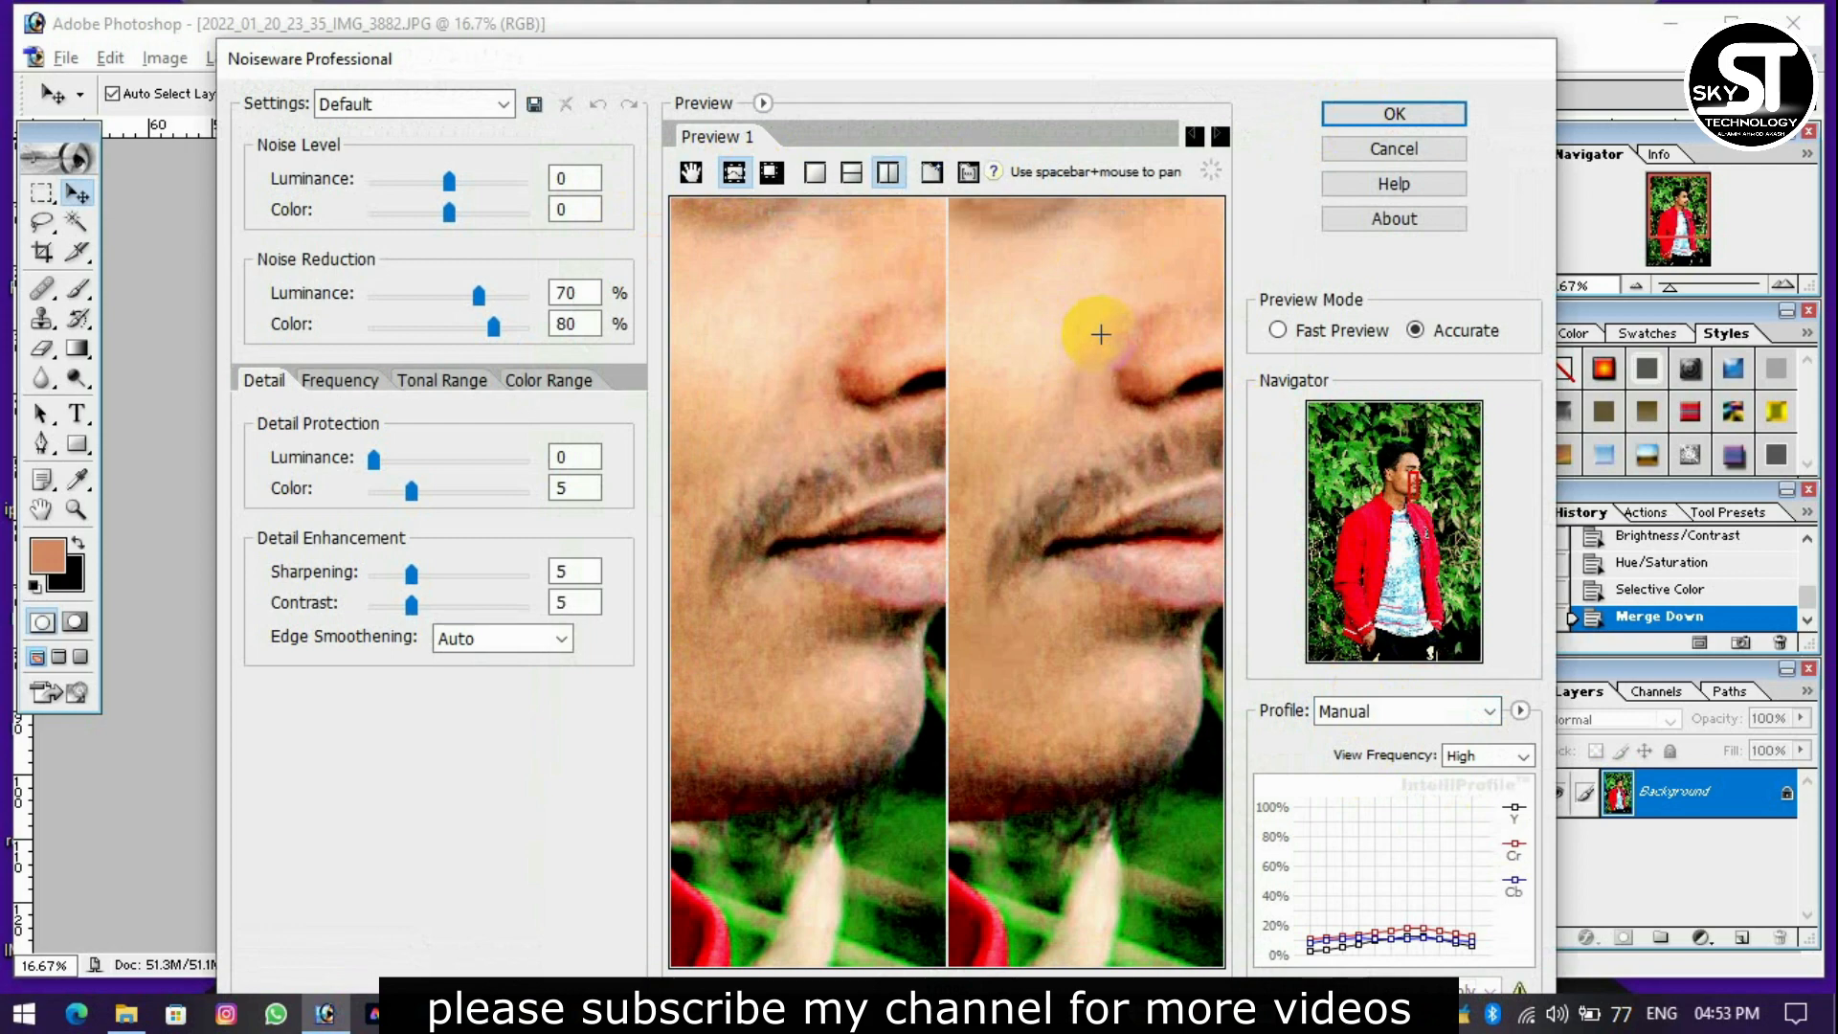
left_click_drag(1074, 425, 1074, 425)
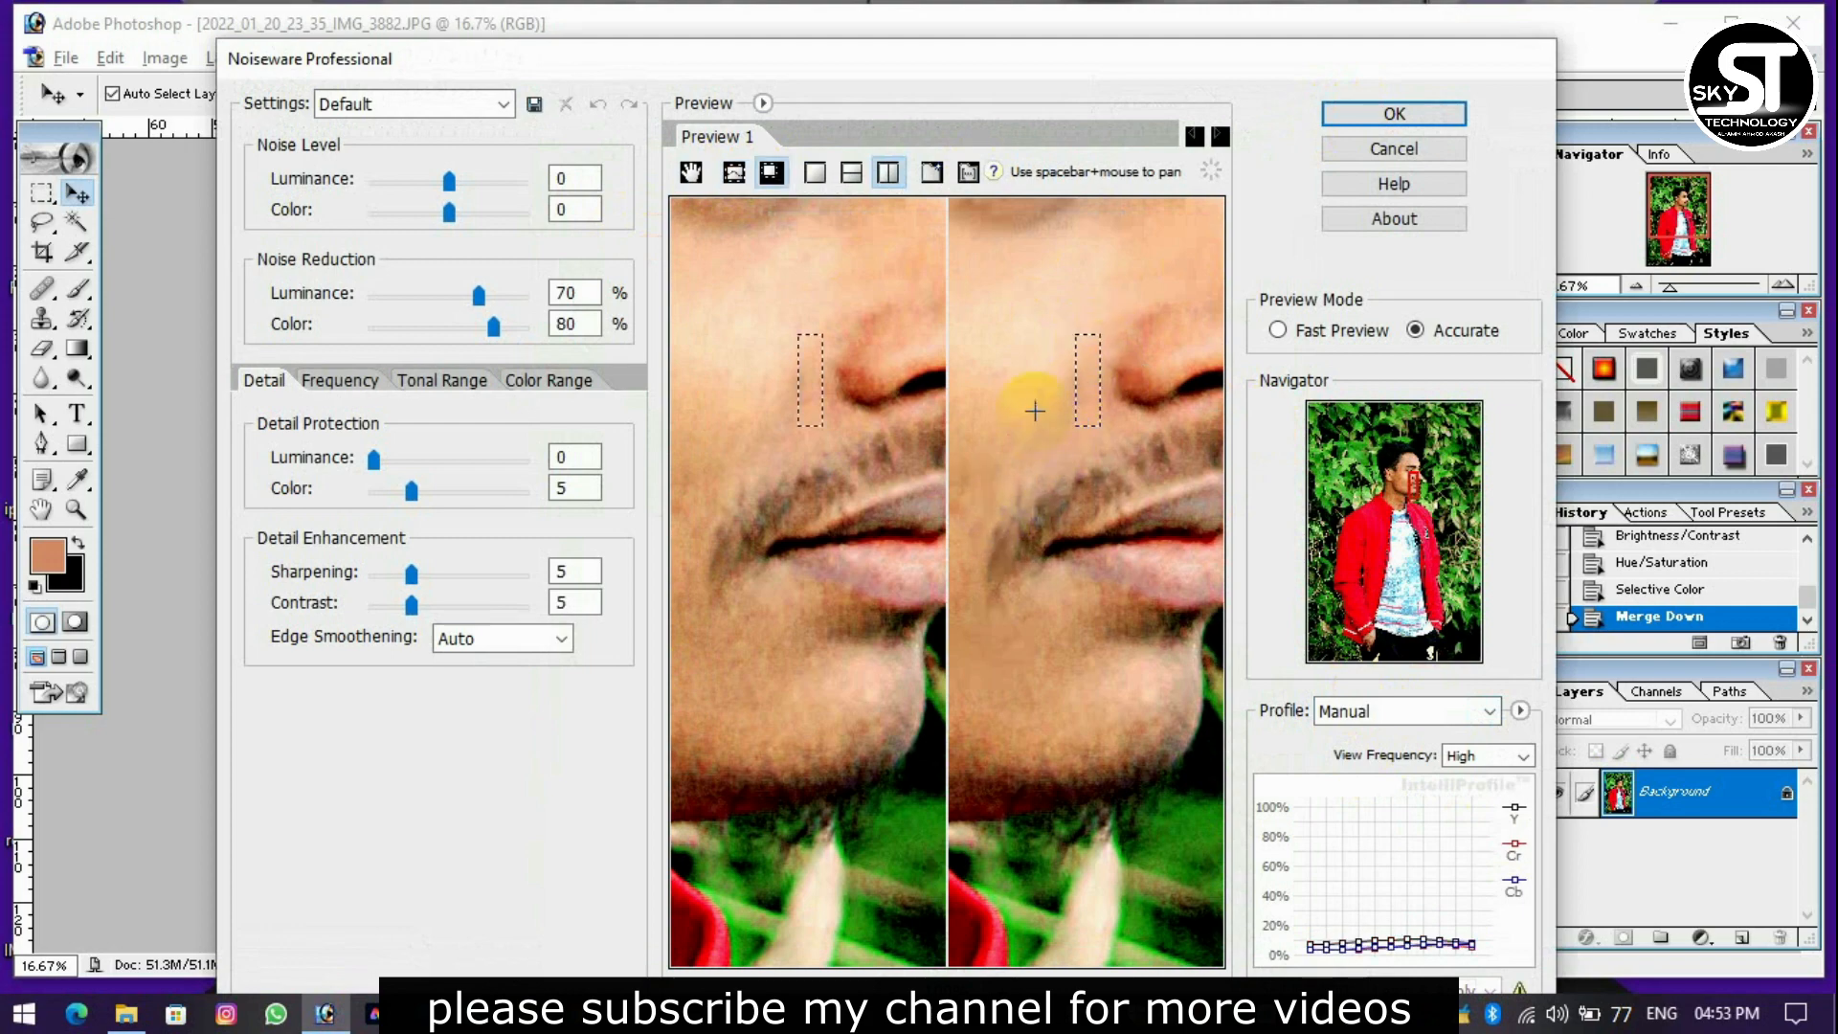
left_click_drag(996, 473, 1050, 651)
left_click(1371, 114)
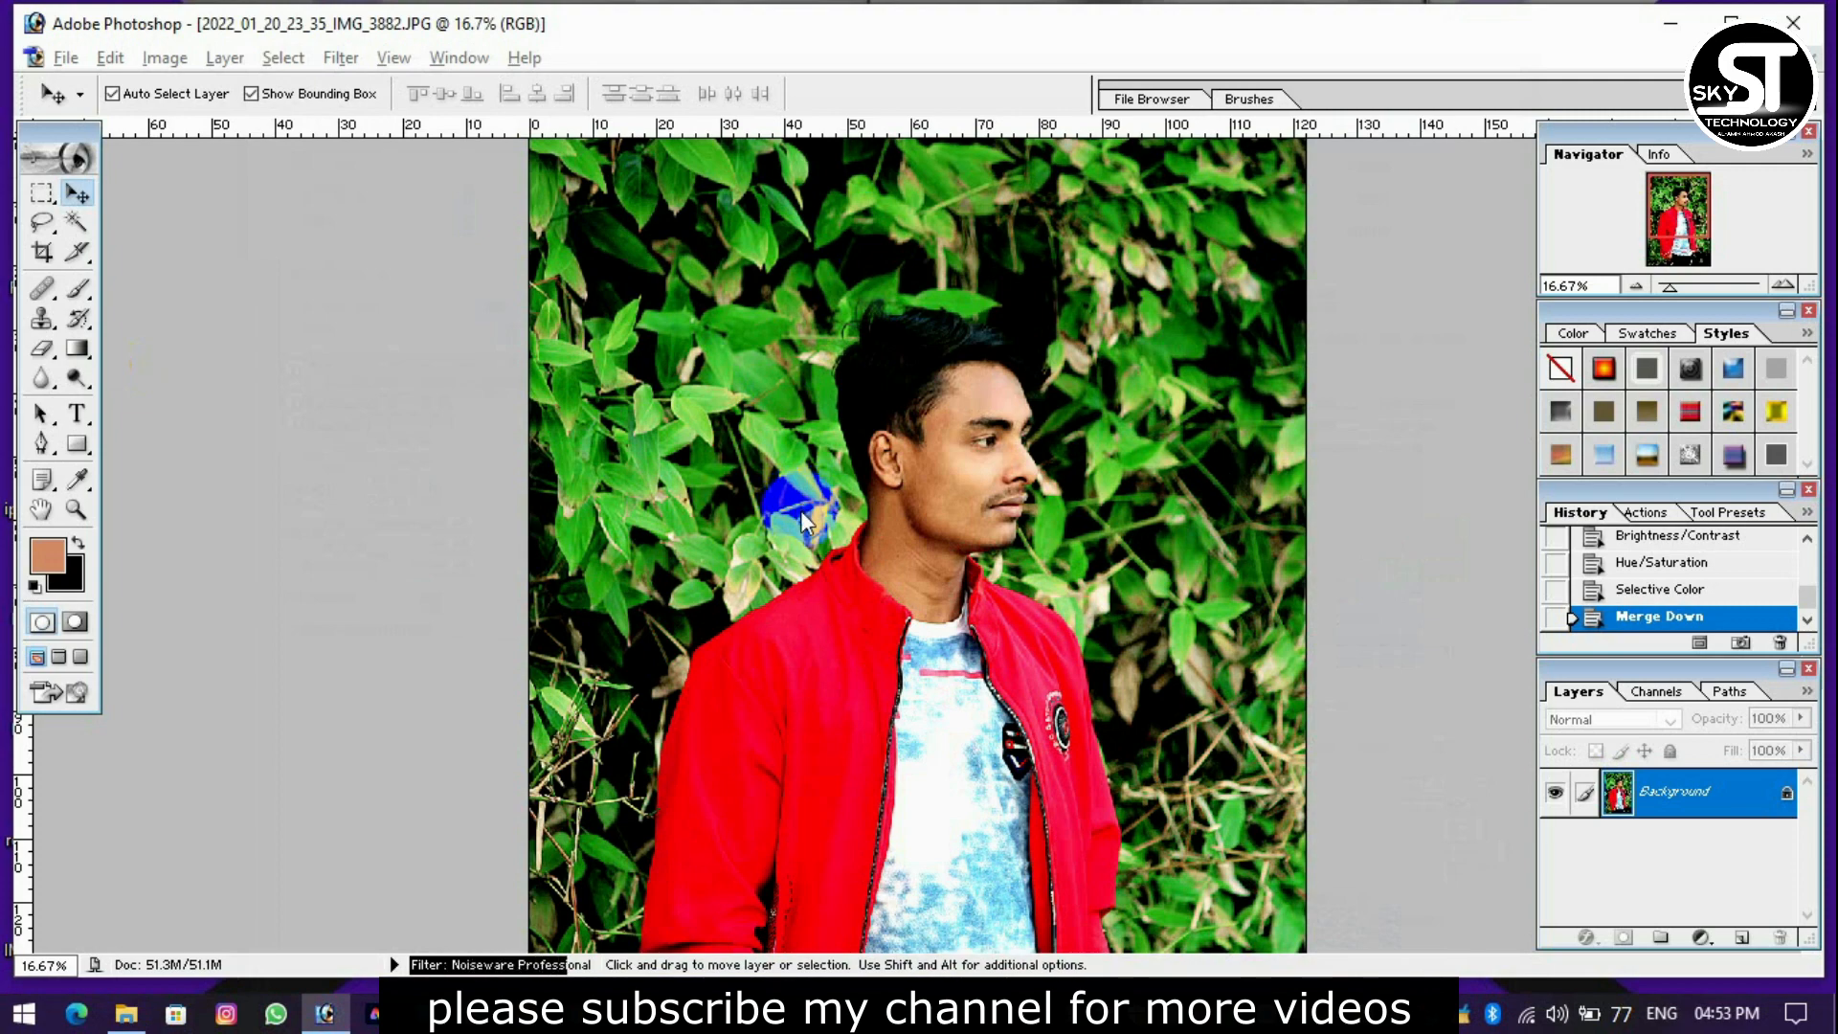
Apply a second Noiseware Professional pass with the Default settings and Automatic profile, checking the face in the preview.
key("ctrl+plus")
key("ctrl+plus")
key("ctrl+plus")
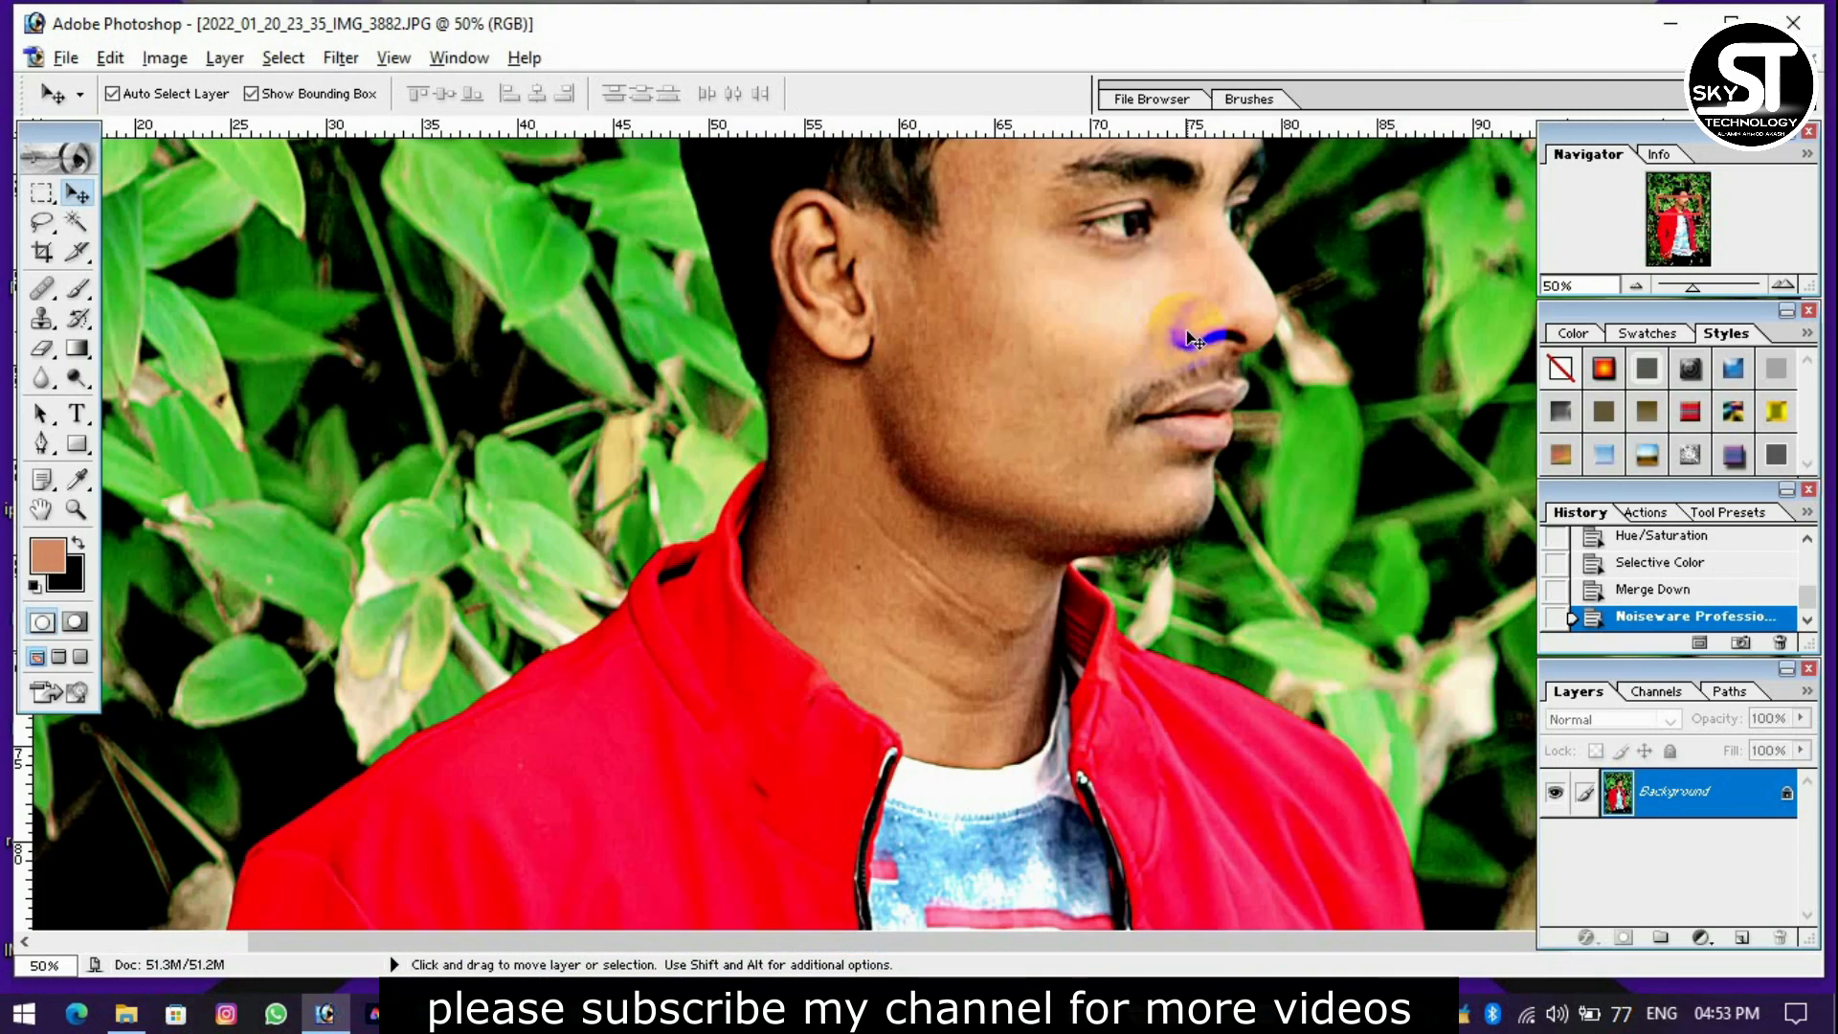
scroll(1194, 340, "up", 5)
left_click(340, 58)
mouse_move(701, 744)
left_click(842, 738)
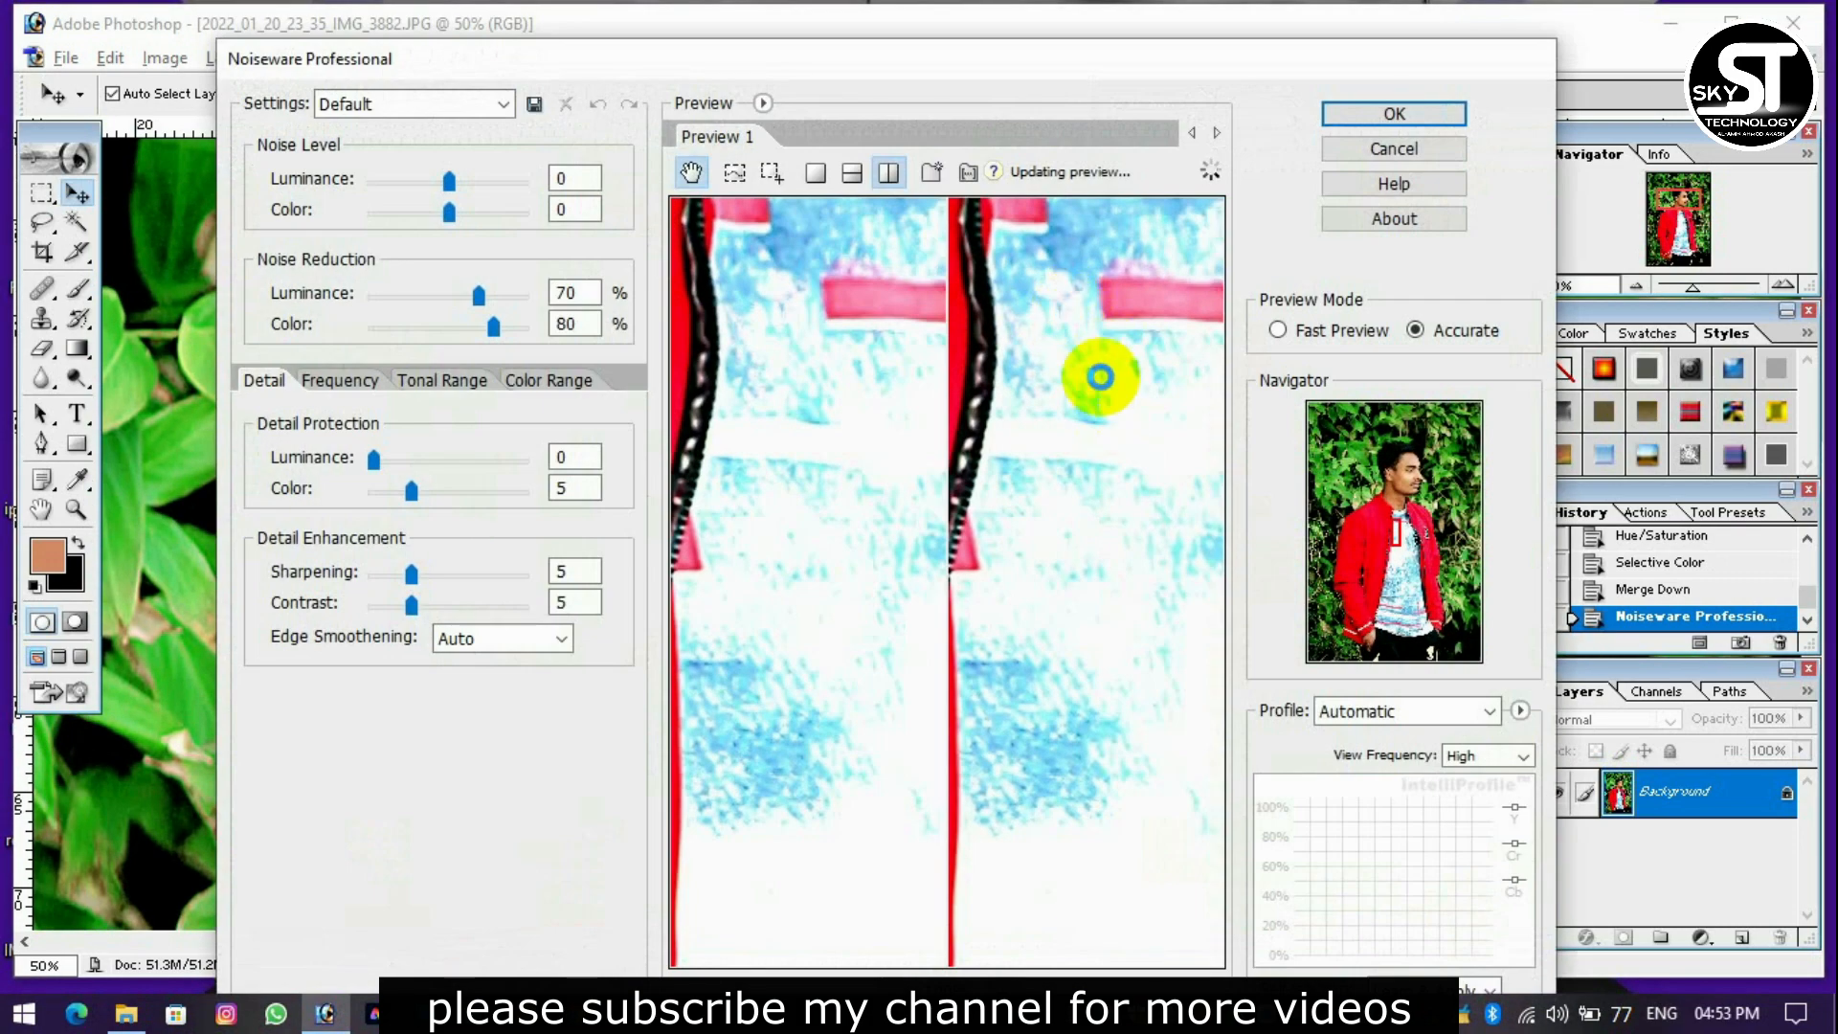
left_click_drag(1124, 580, 1131, 880)
left_click_drag(1065, 359, 1057, 756)
left_click_drag(1045, 431, 1046, 677)
left_click_drag(1039, 330, 823, 469)
left_click_drag(1142, 475, 1116, 378)
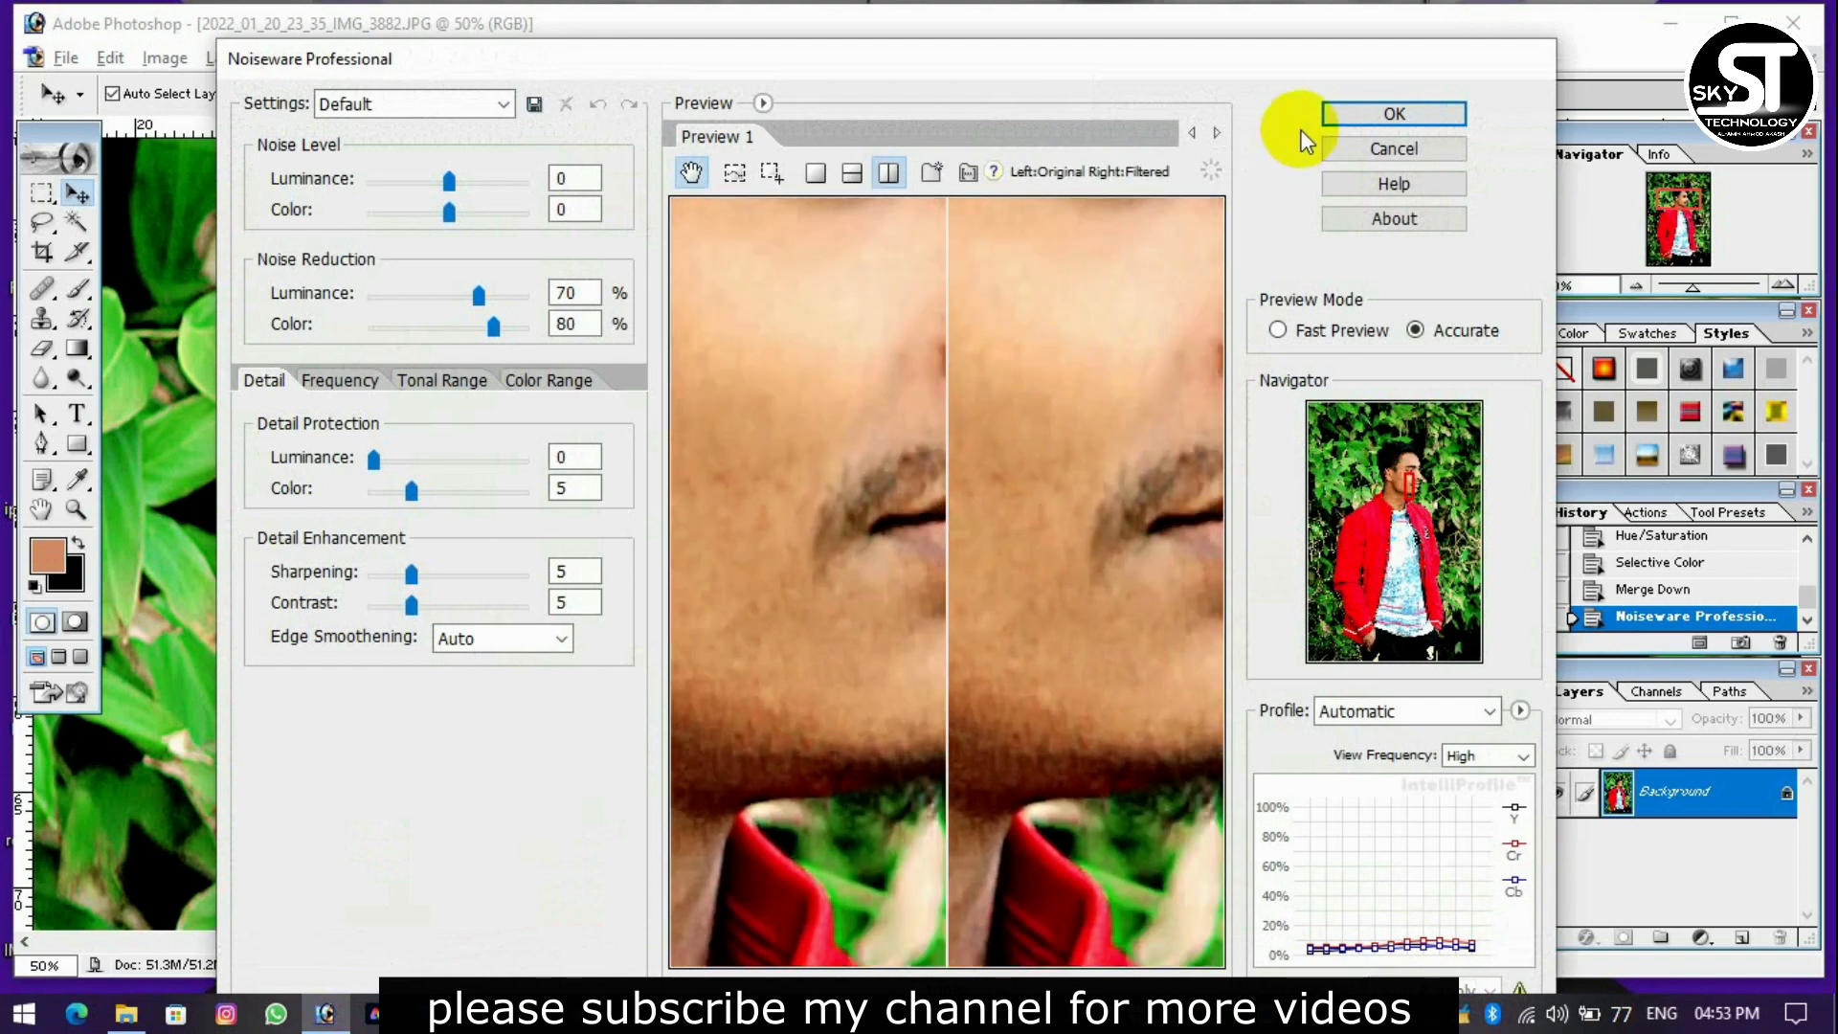
left_click(1363, 113)
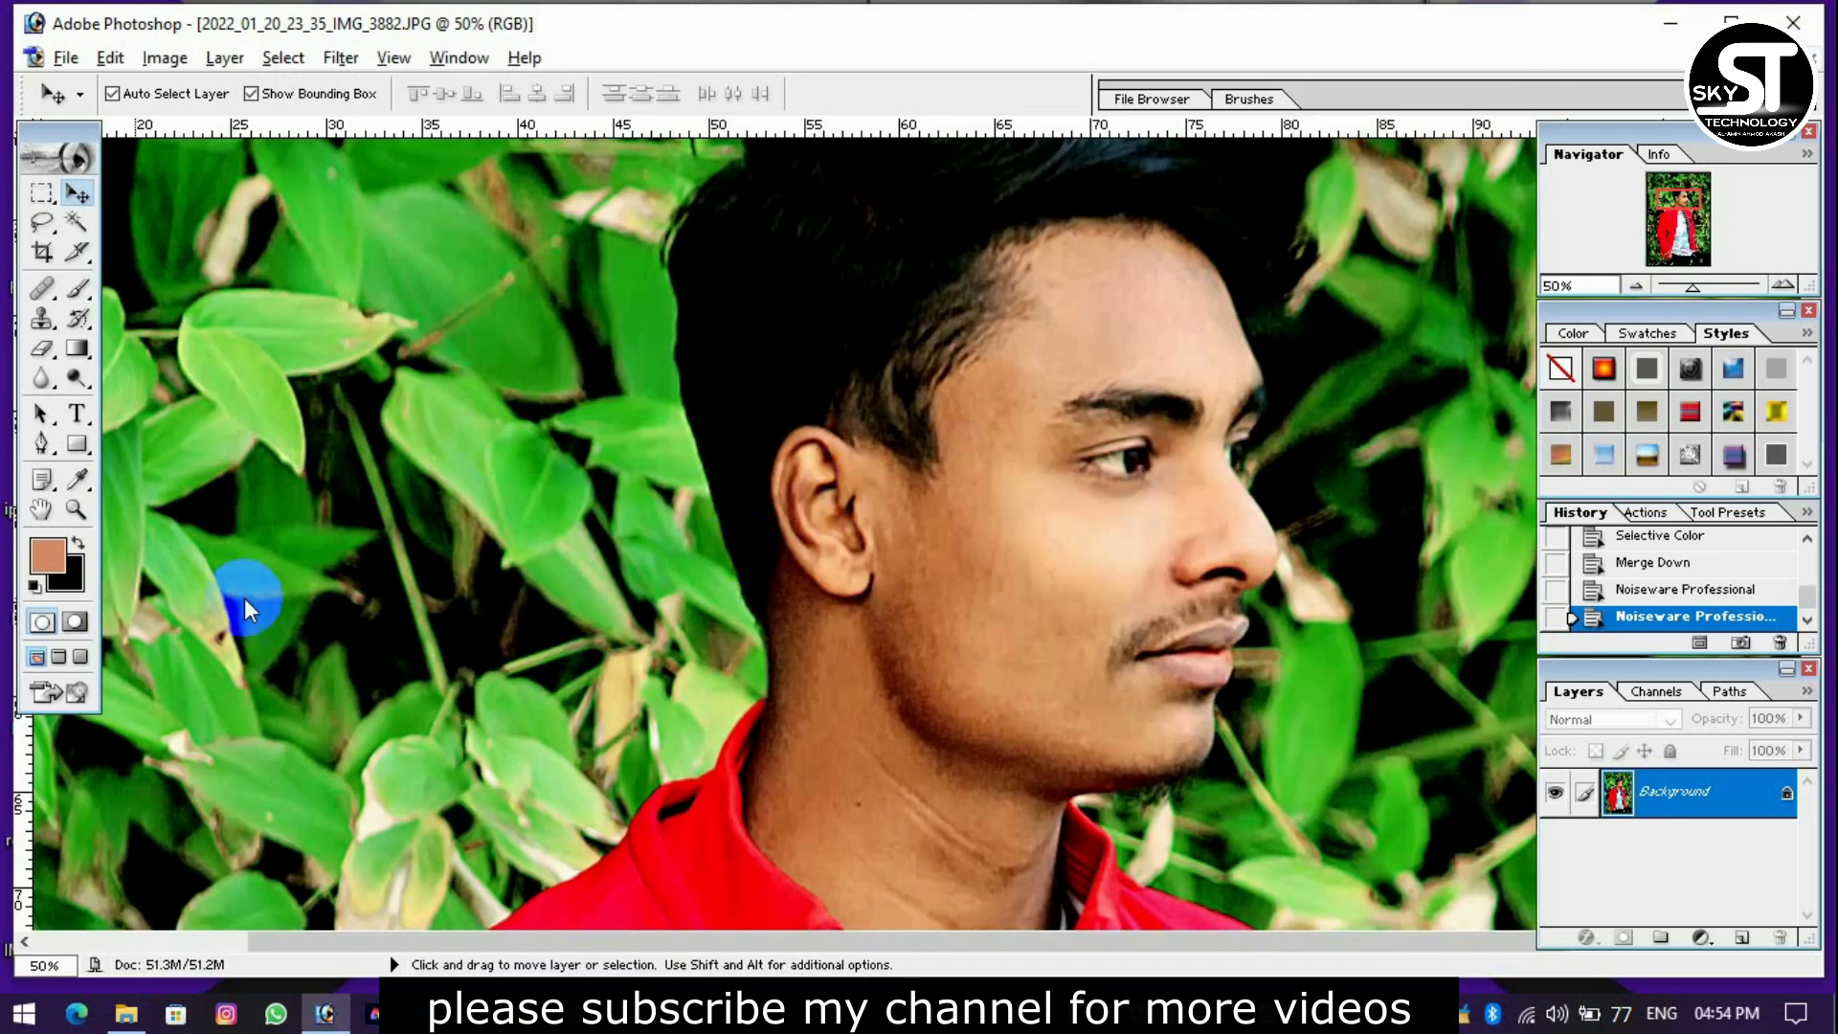
Rotate the canvas 90° clockwise and open the Grain Surgery Remove Grain 2 filter.
left_click(164, 57)
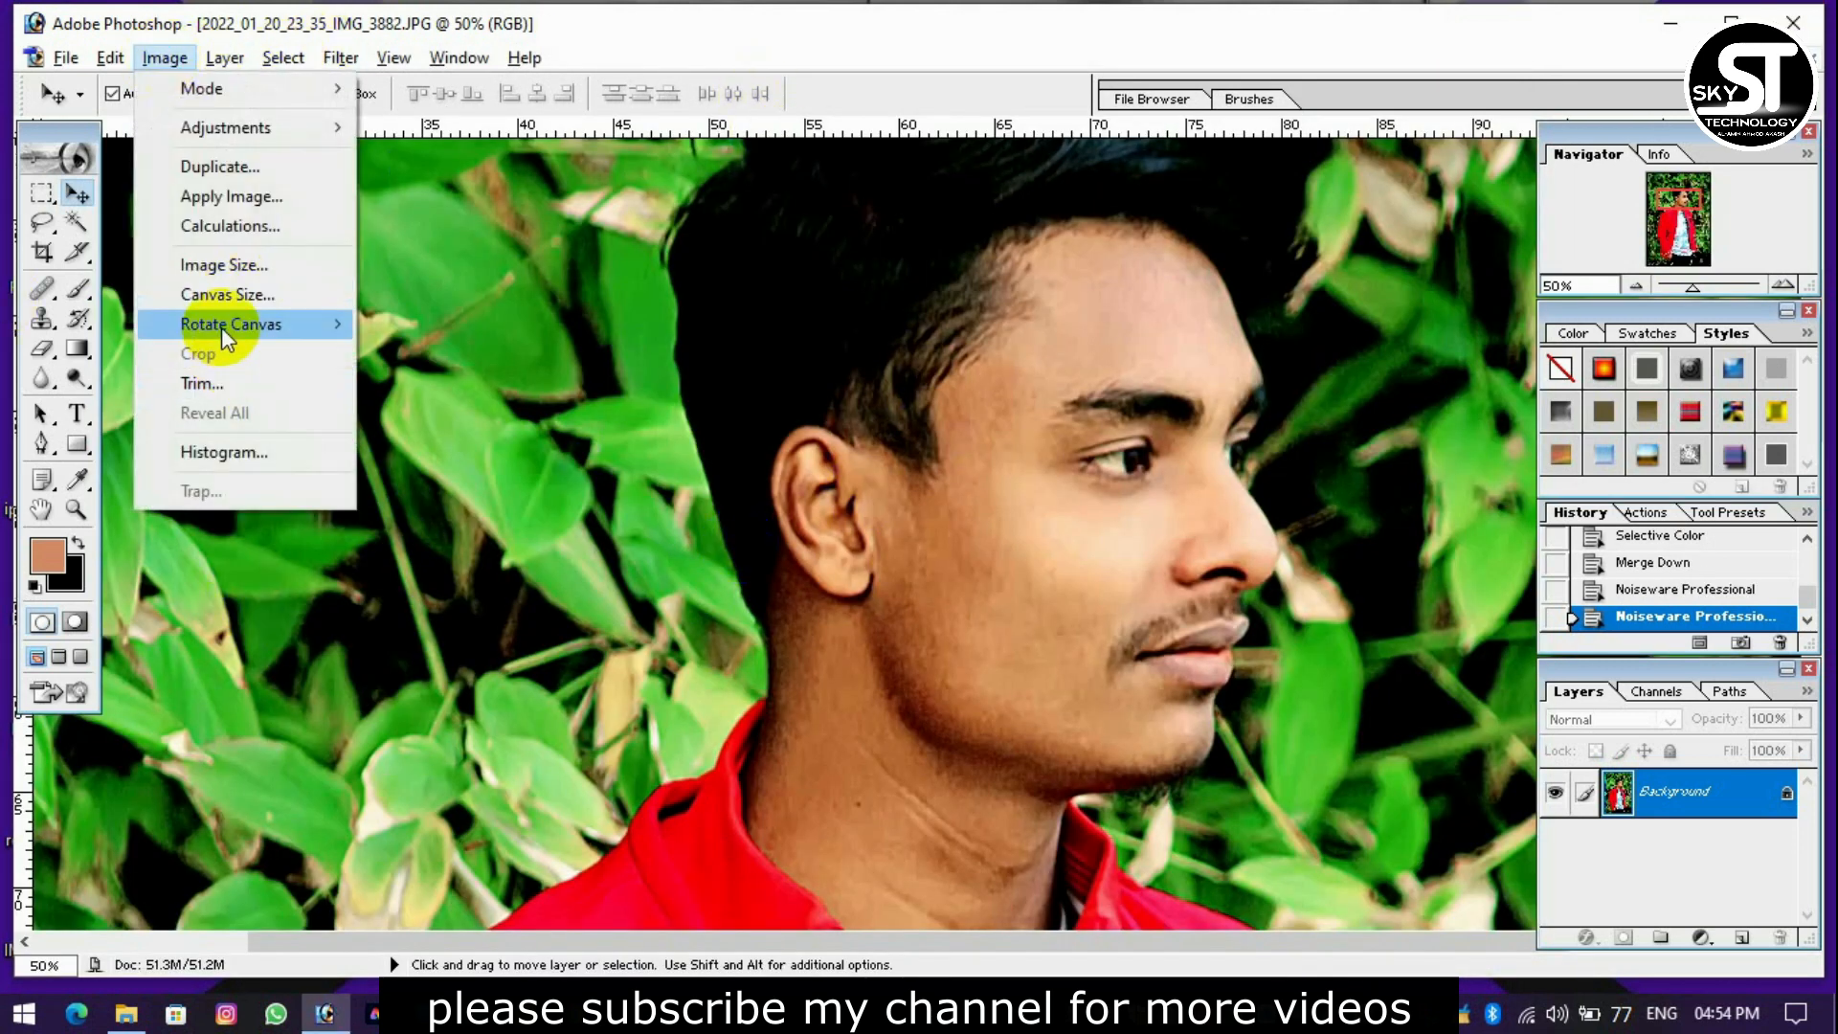
left_click(441, 344)
left_click(341, 57)
mouse_move(430, 705)
left_click(835, 767)
Inspect the face in the Remove Grain preview, reset all settings, set Noise Reduction to 65% and apply the filter.
left_click_drag(1287, 394, 876, 398)
left_click_drag(1158, 407, 925, 361)
left_click_drag(1388, 411, 1259, 443)
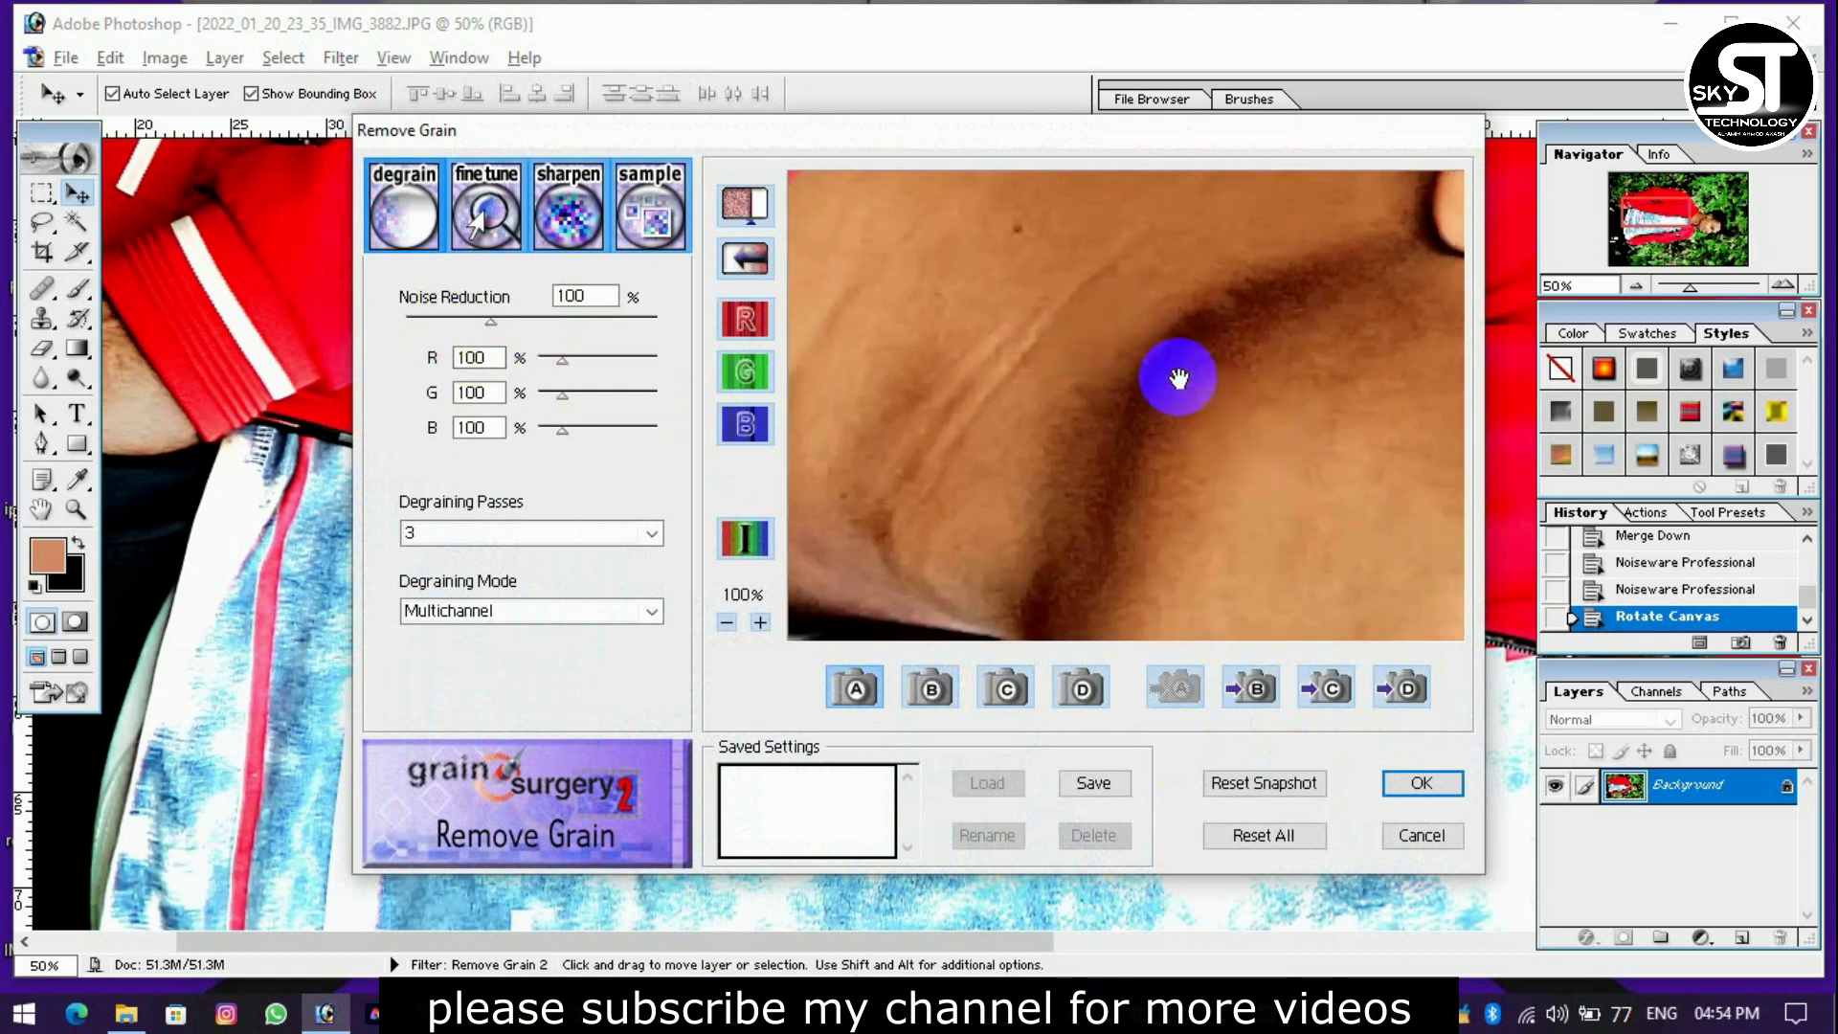
left_click(1166, 337, "ctrl")
left_click(1166, 337, "ctrl")
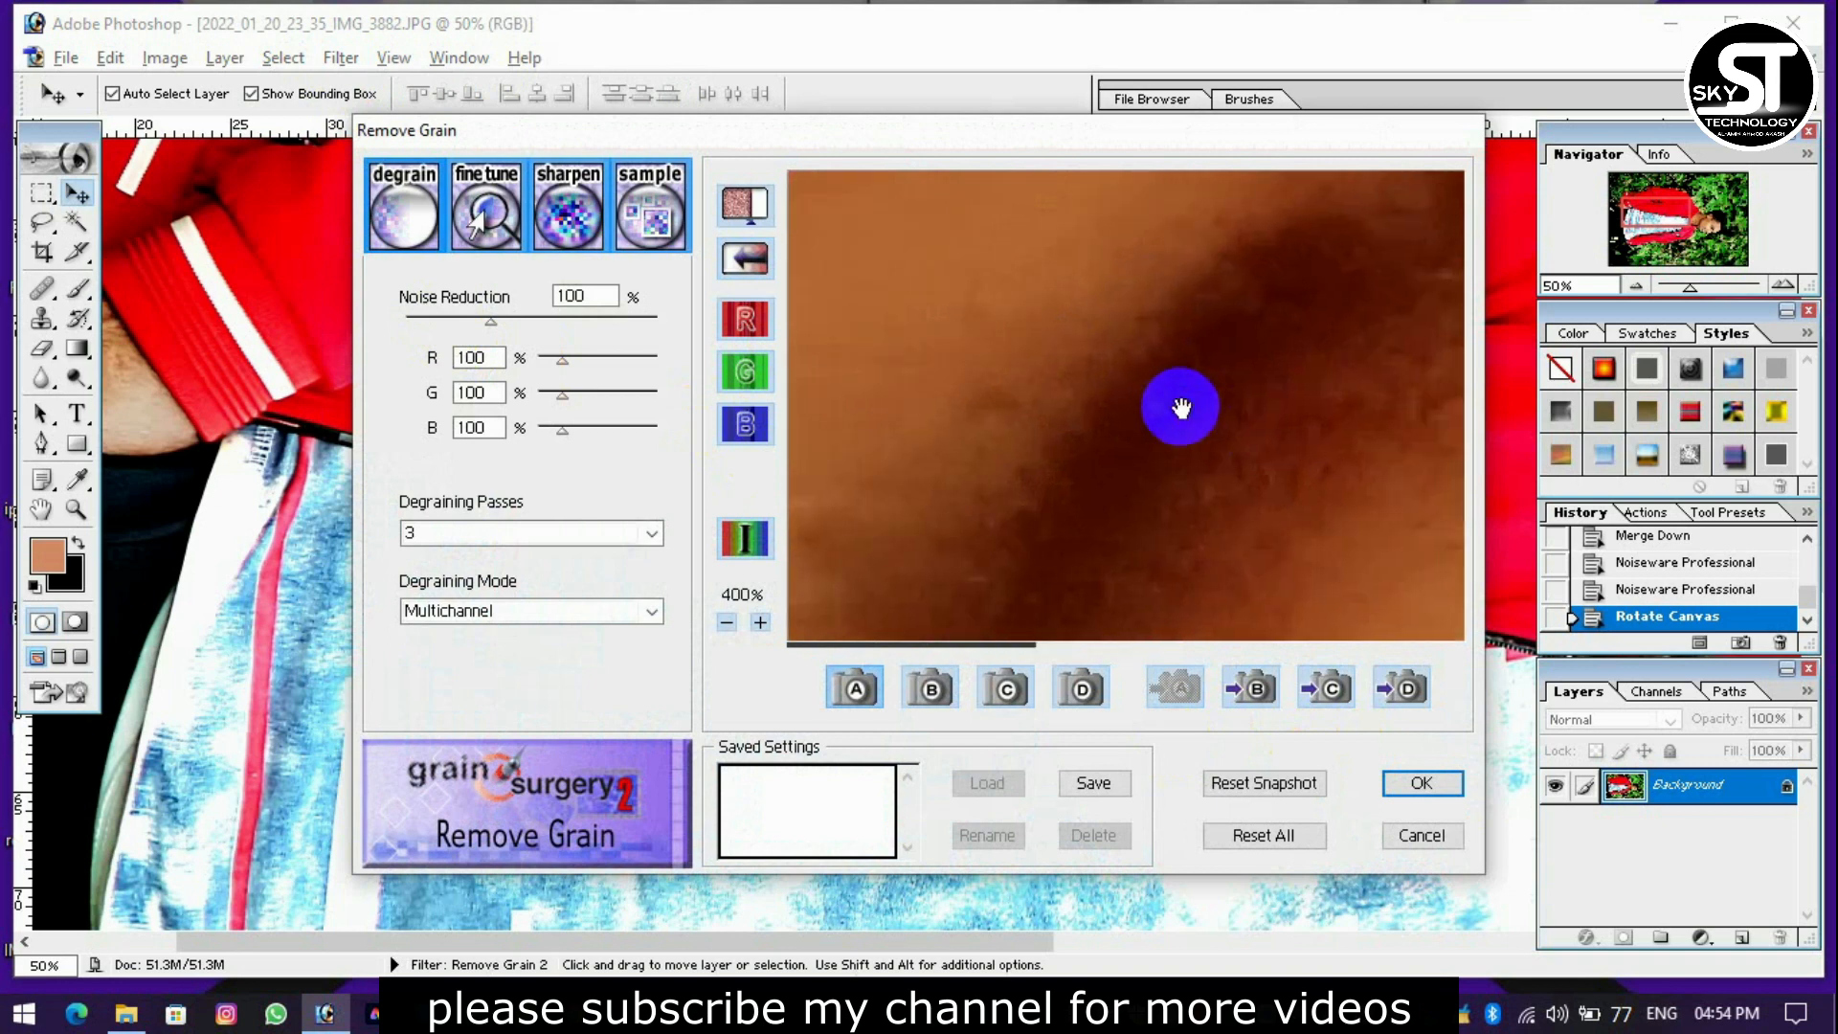
left_click_drag(1180, 412, 878, 255)
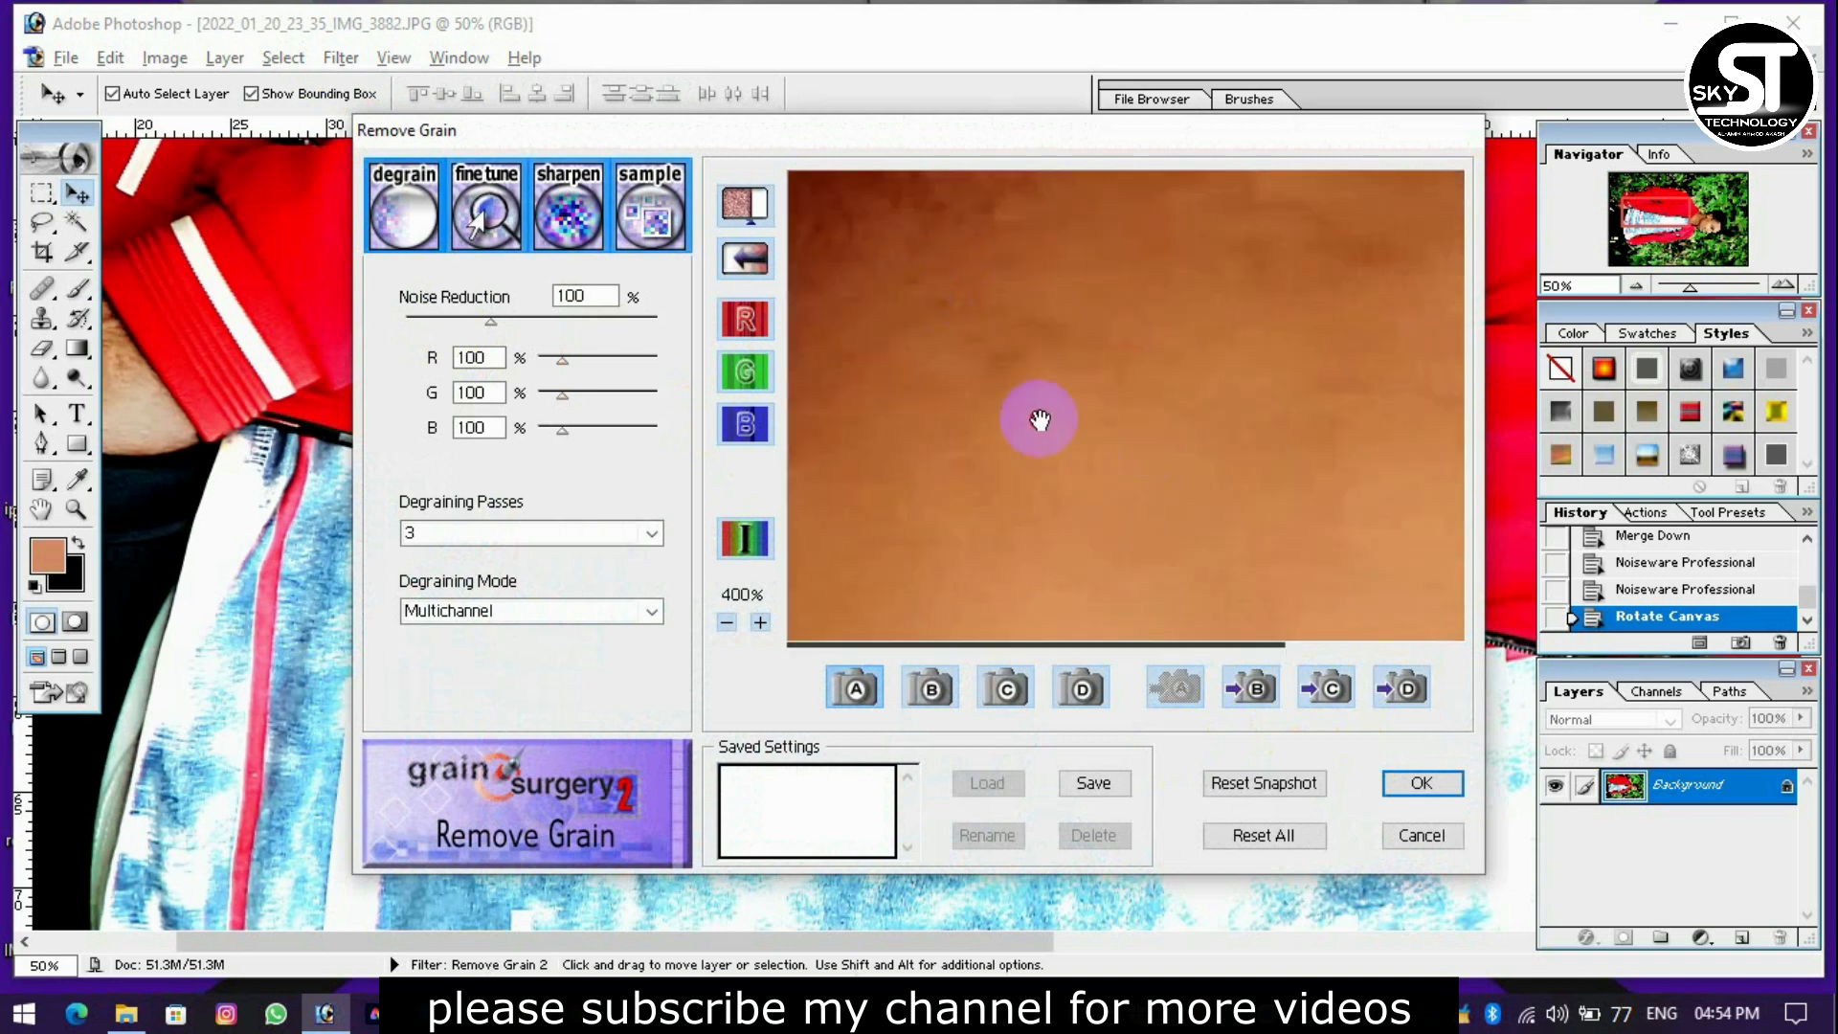
left_click(726, 622)
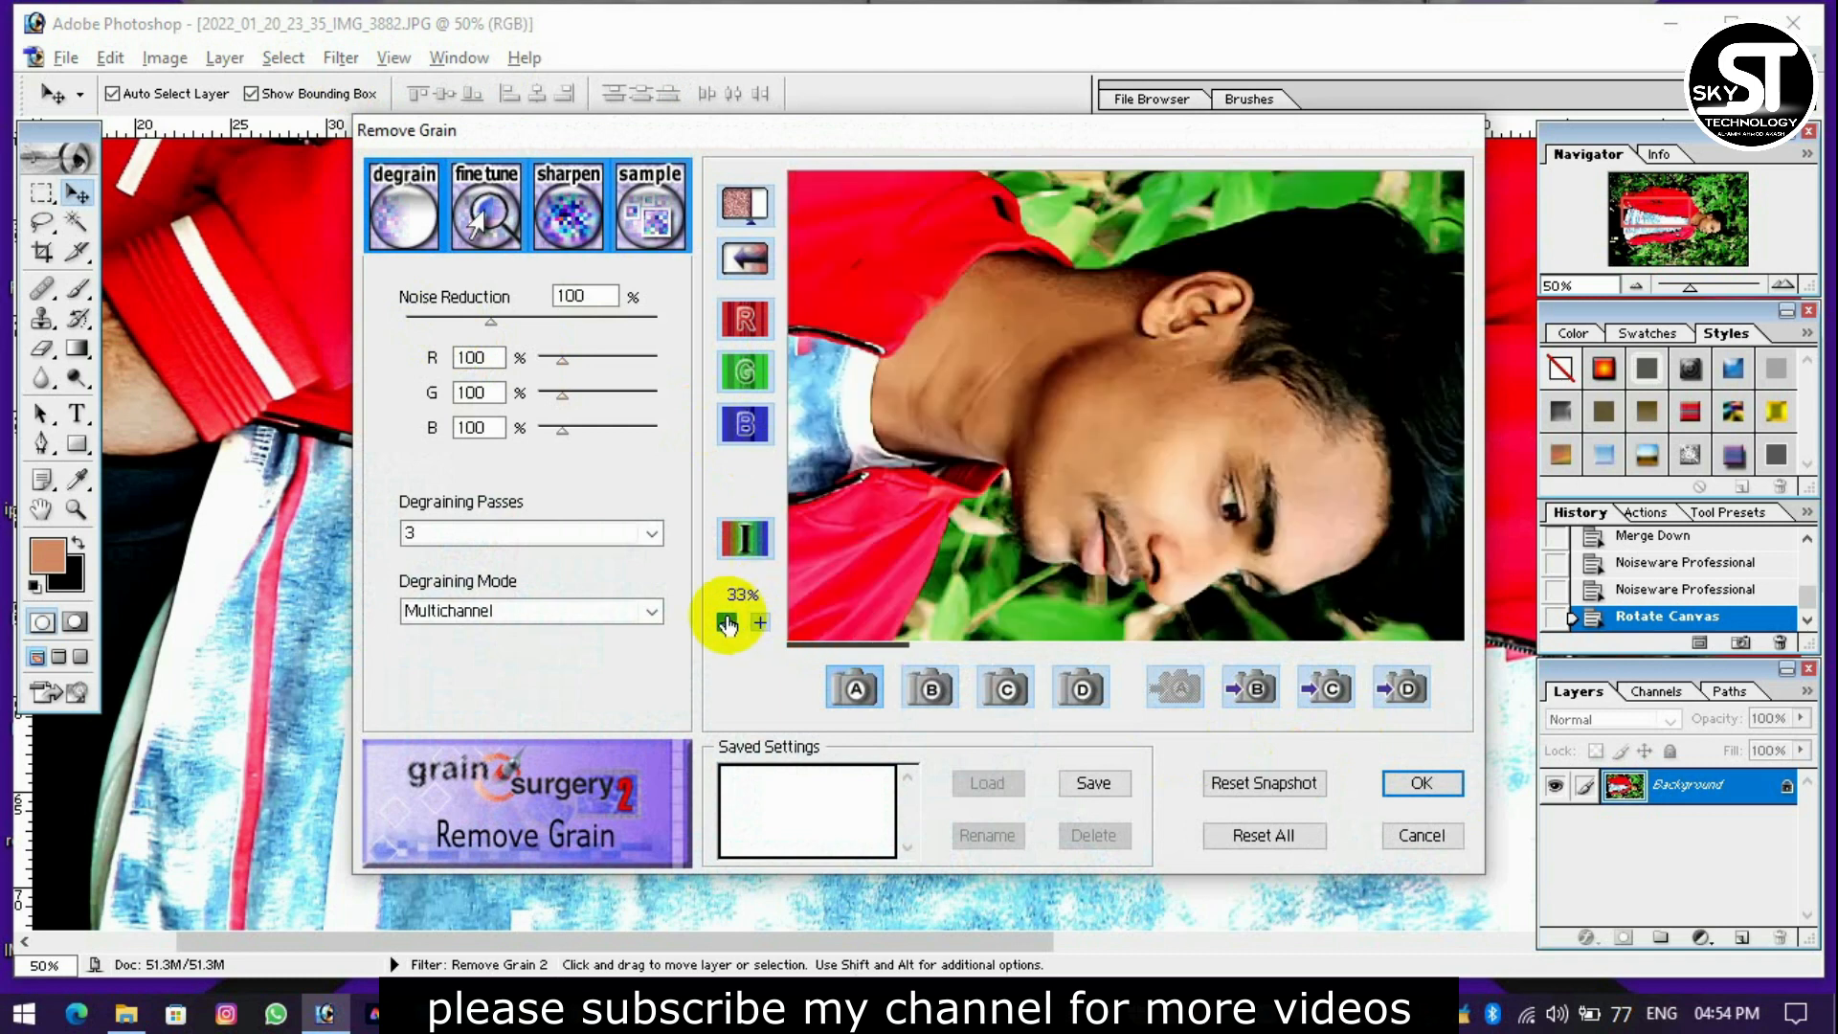
left_click_drag(1193, 422, 1160, 435)
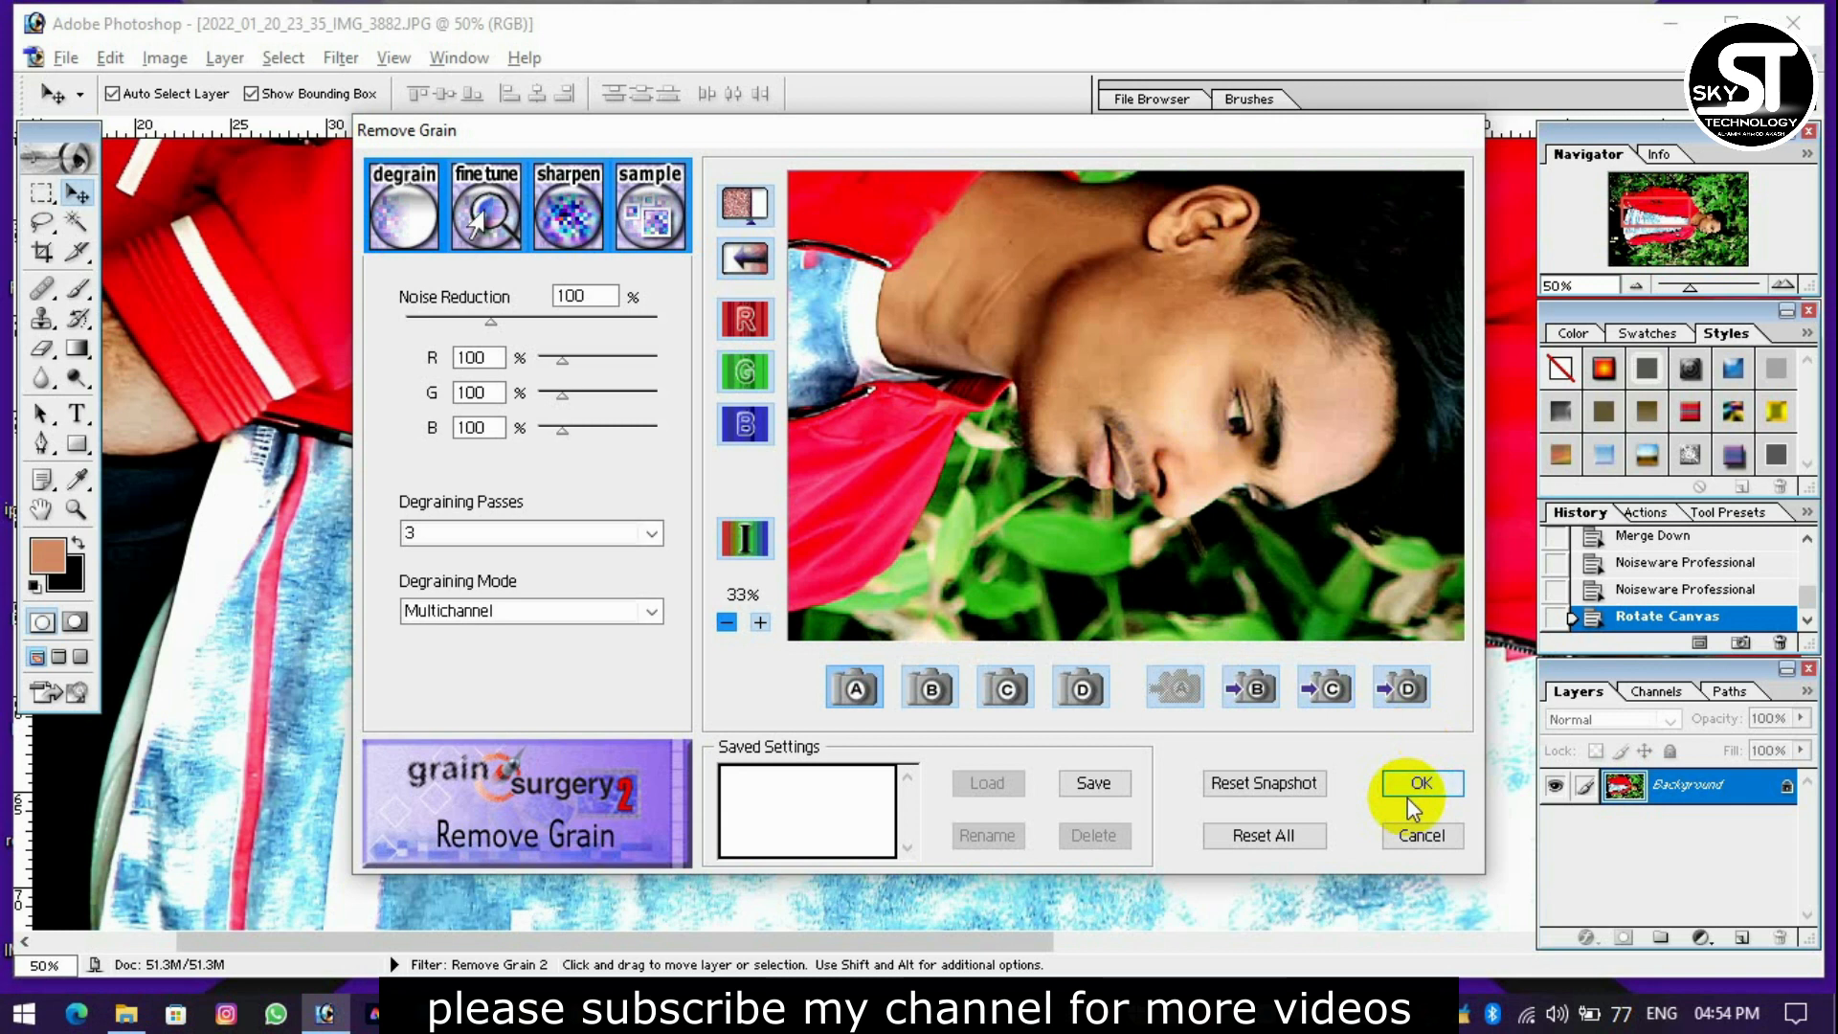
left_click(1268, 831)
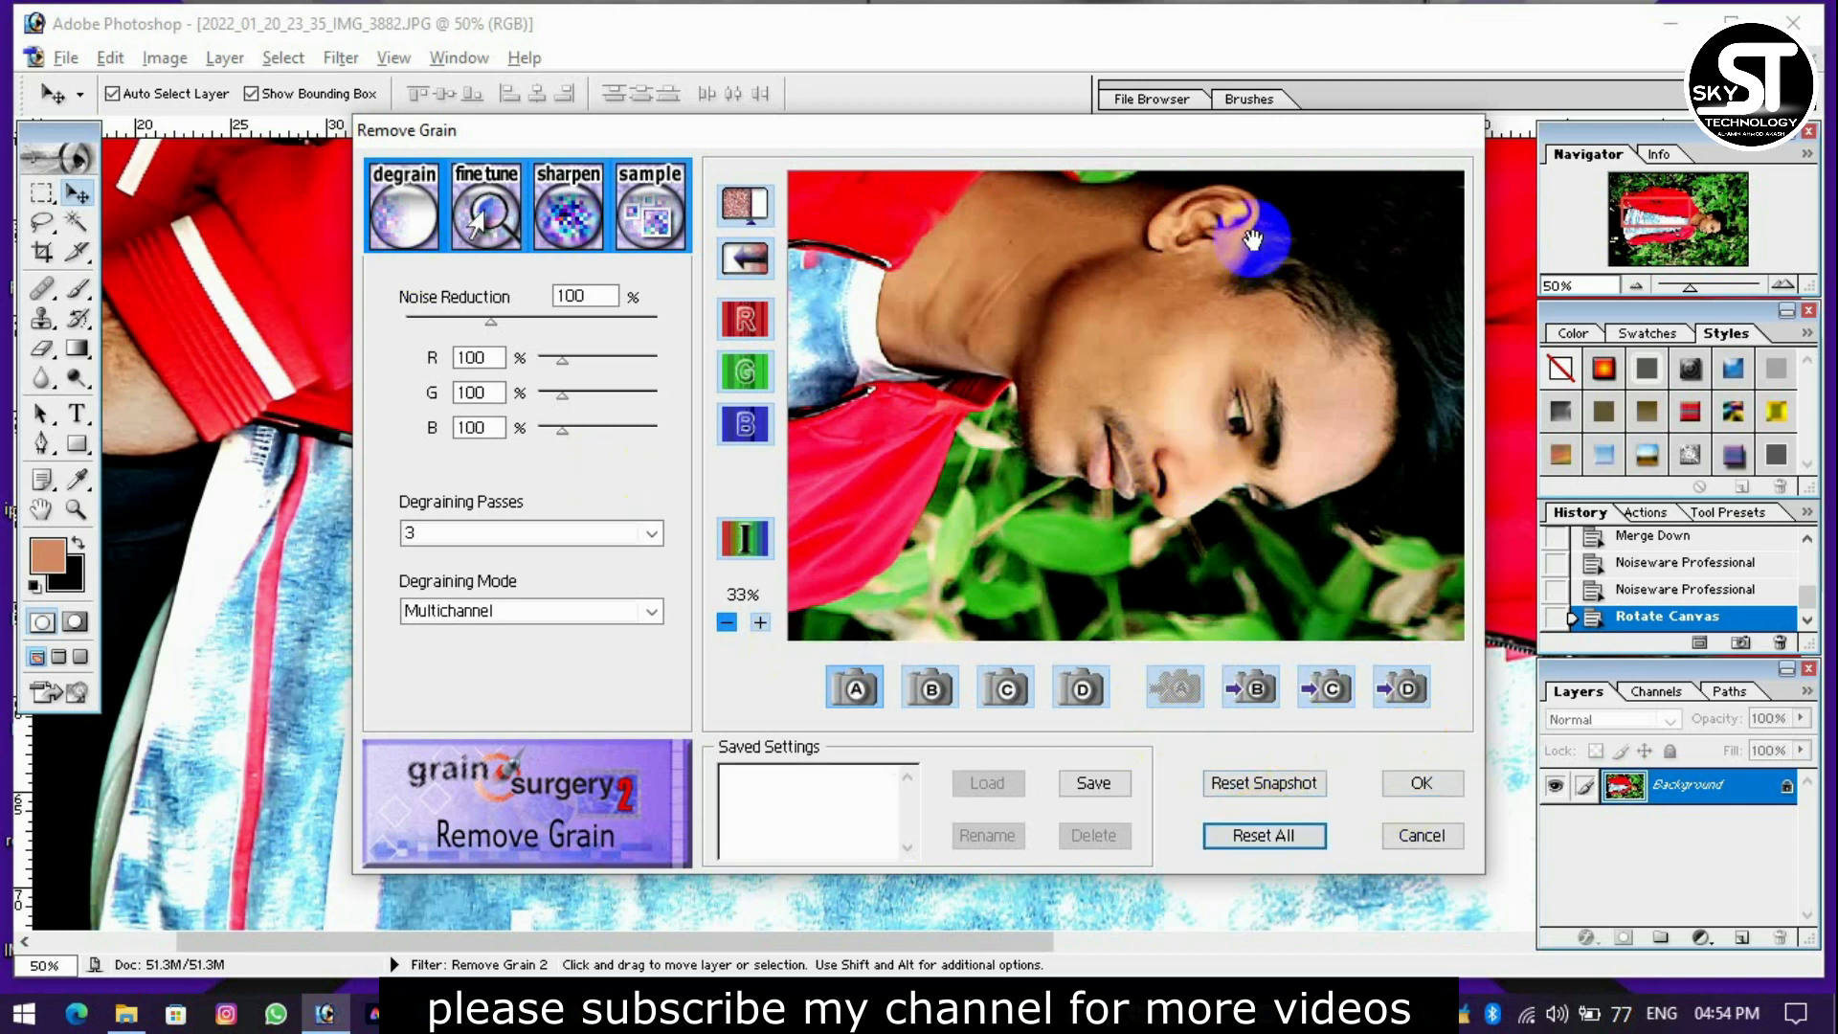
left_click_drag(491, 322, 460, 322)
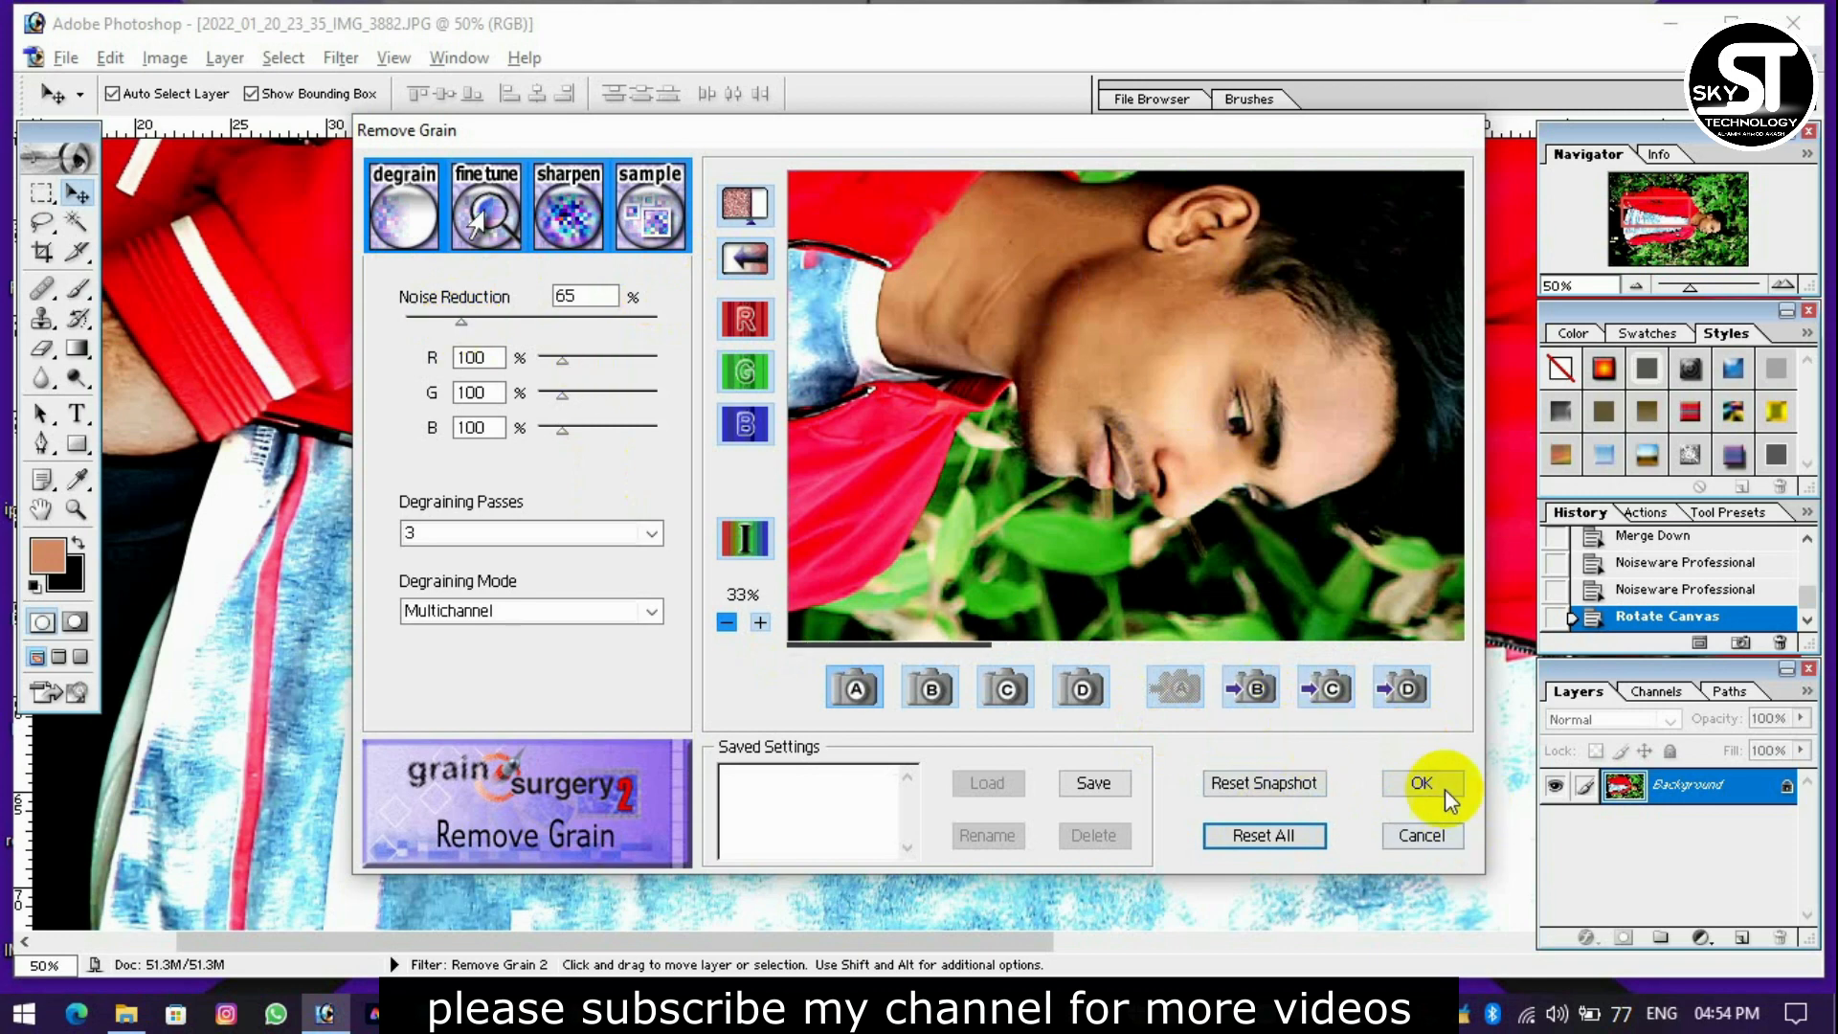
left_click(1440, 787)
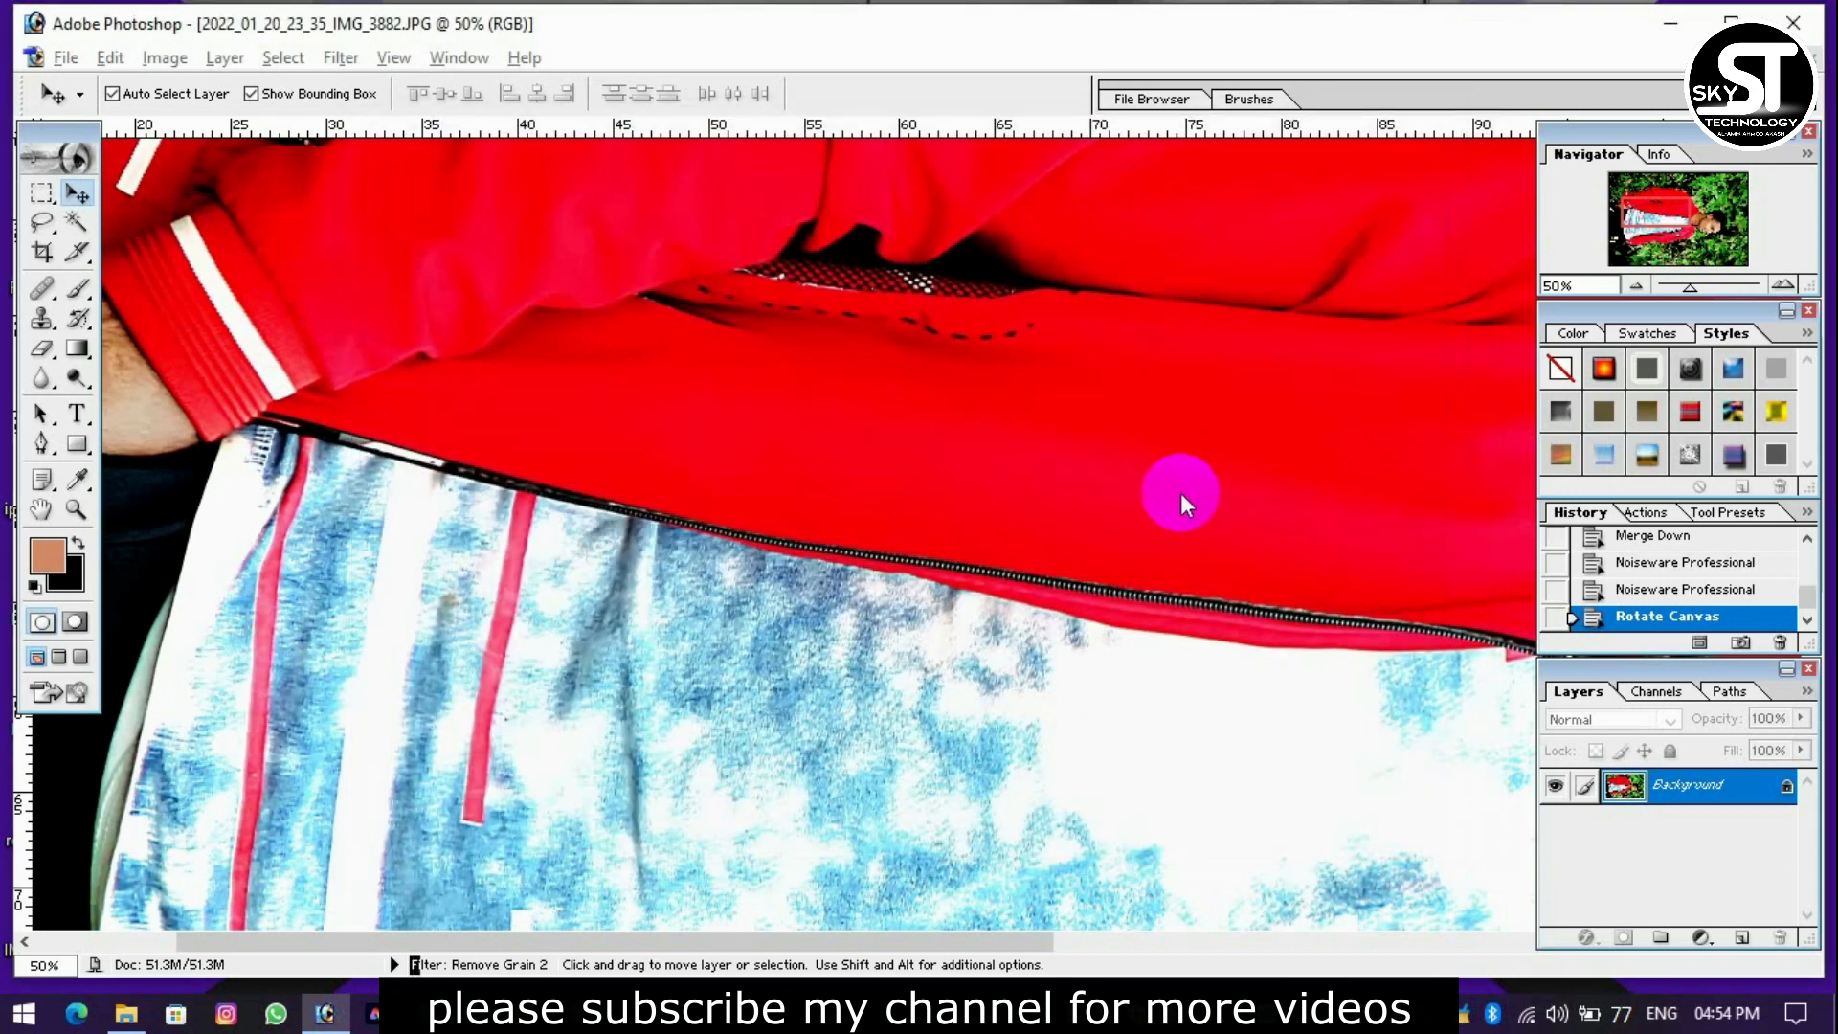
Rotate the canvas another 90° clockwise.
key("ctrl+minus")
key("ctrl+minus")
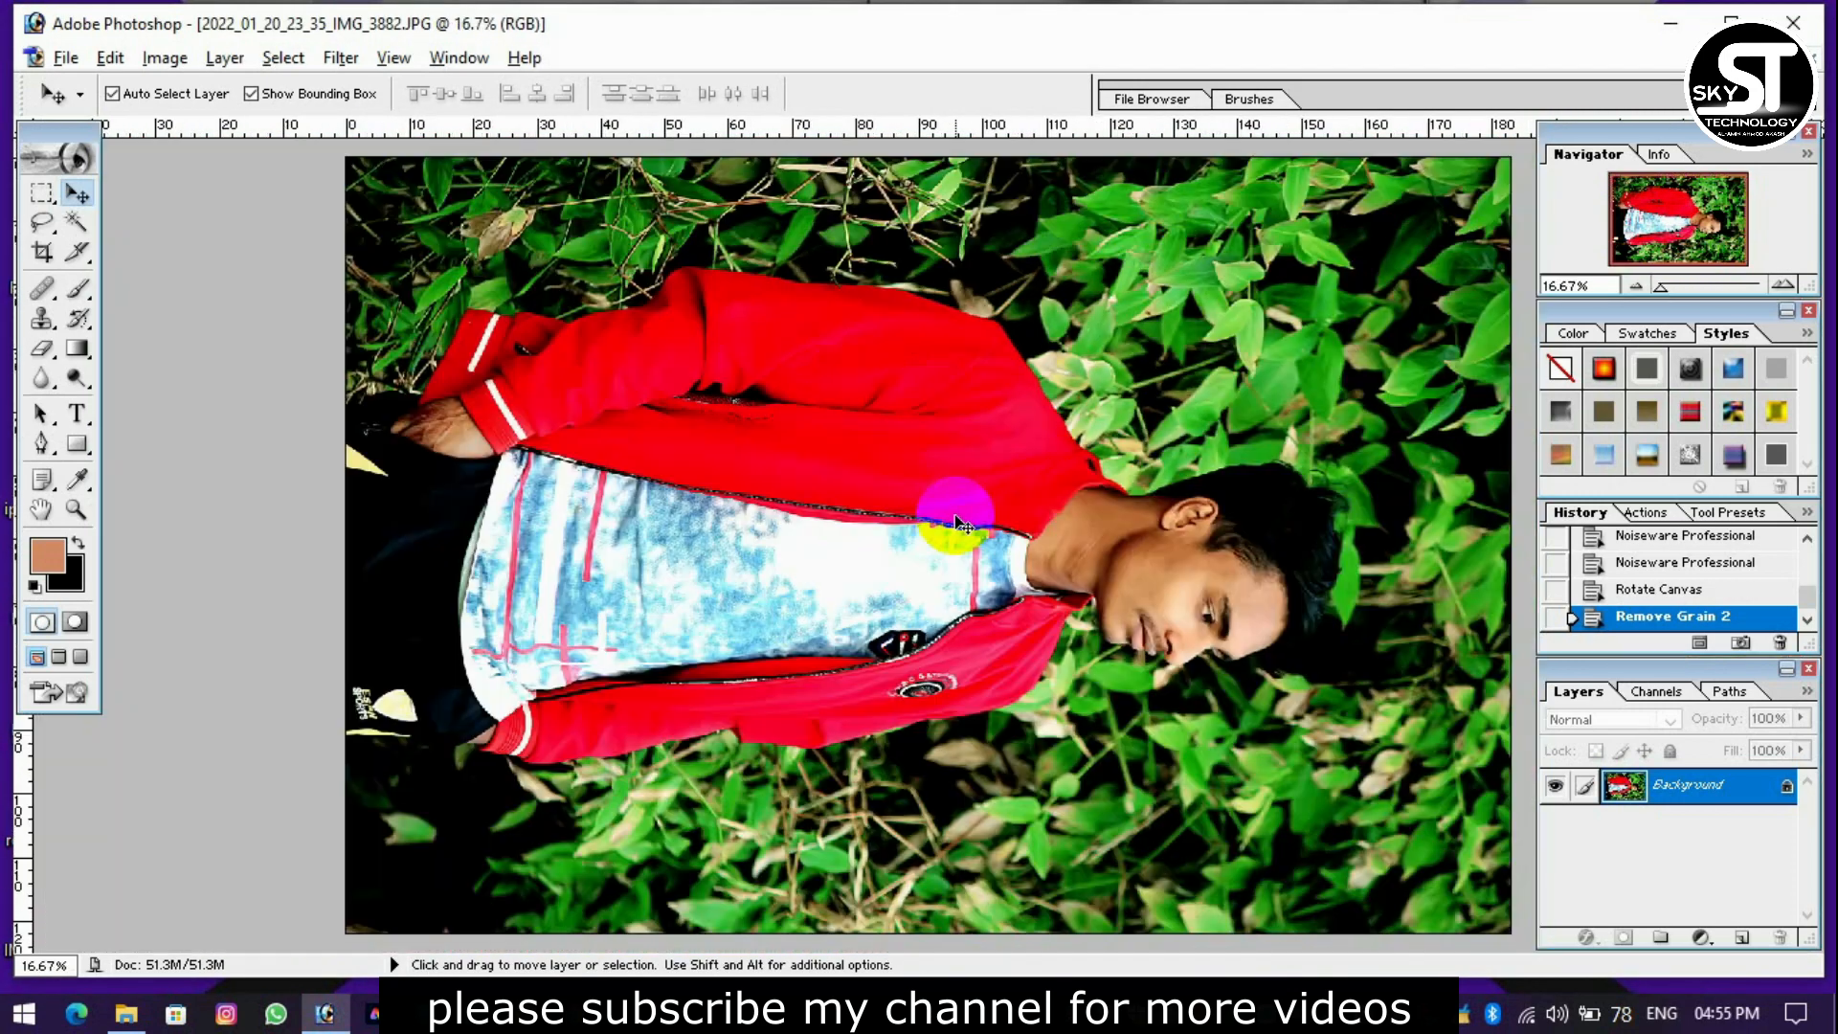
left_click(164, 58)
mouse_move(307, 325)
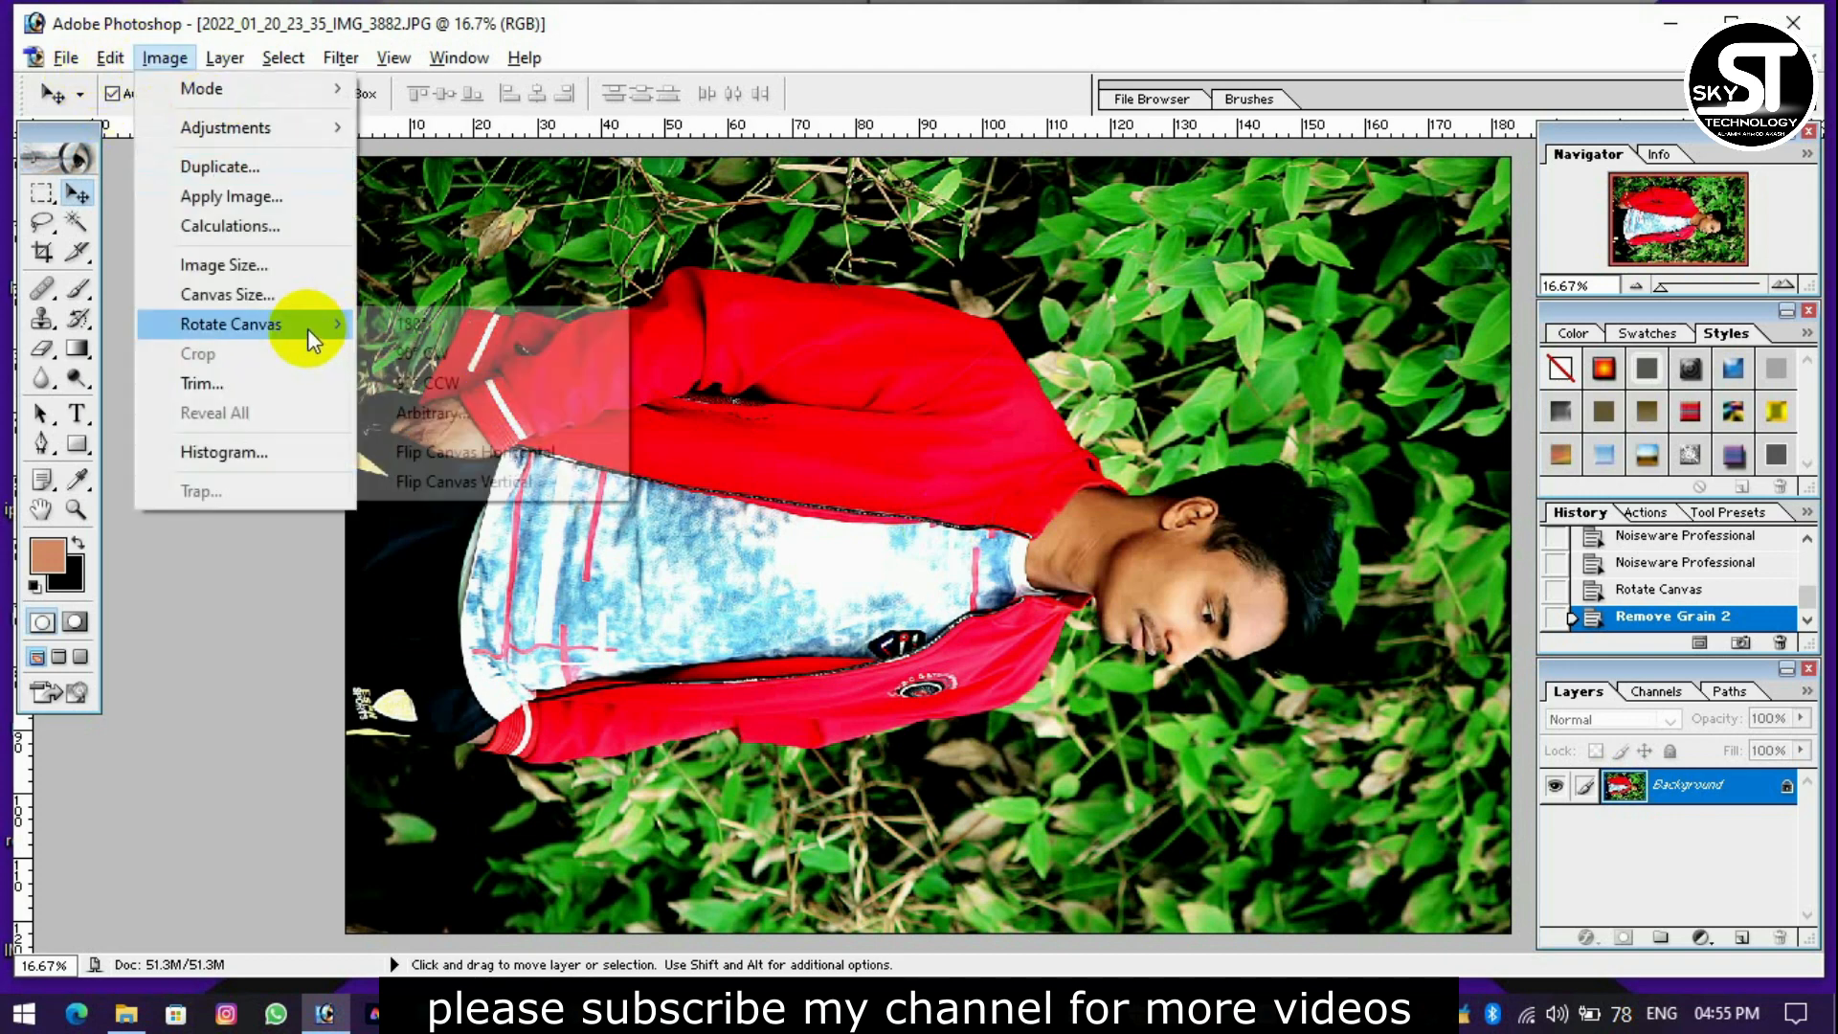
left_click(402, 344)
Apply Remove Grain 2 again with Noise Reduction at about 19%, checking the face in the preview.
left_click(342, 59)
mouse_move(460, 704)
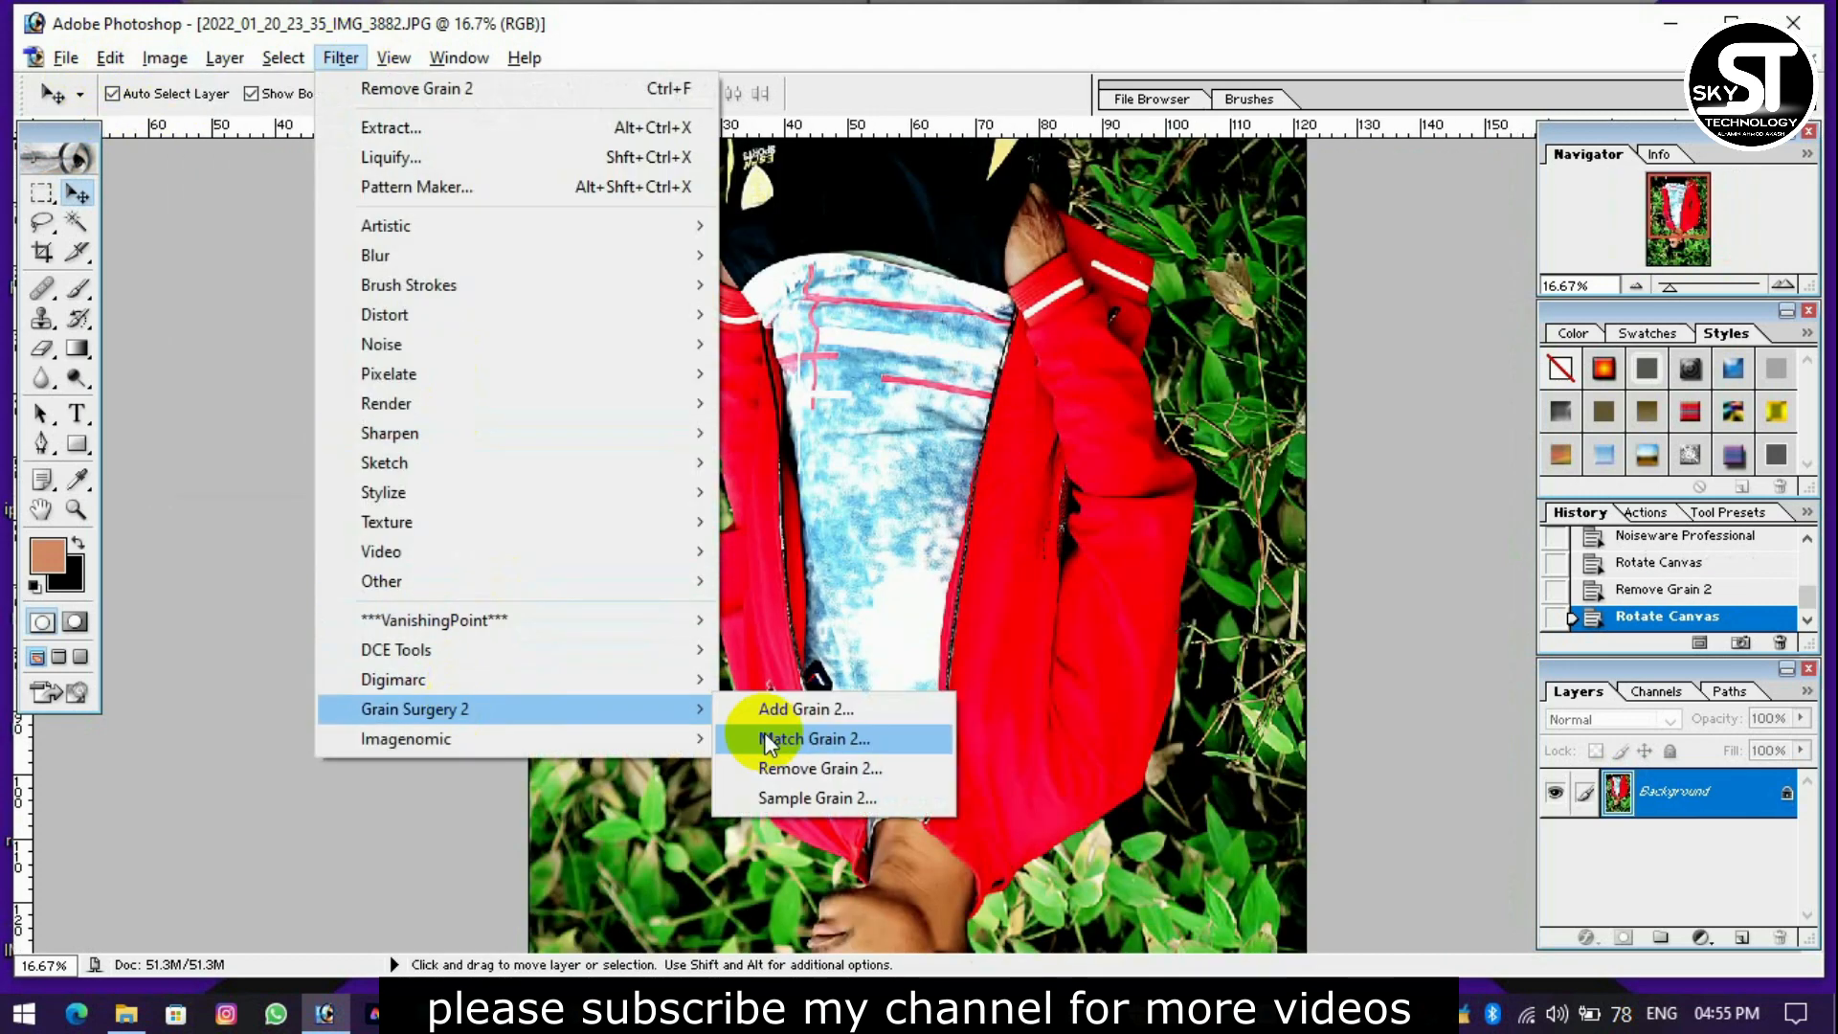
left_click(809, 767)
left_click_drag(1175, 179, 1183, 170)
left_click_drag(1197, 594, 1333, 351)
left_click_drag(1326, 613, 1334, 346)
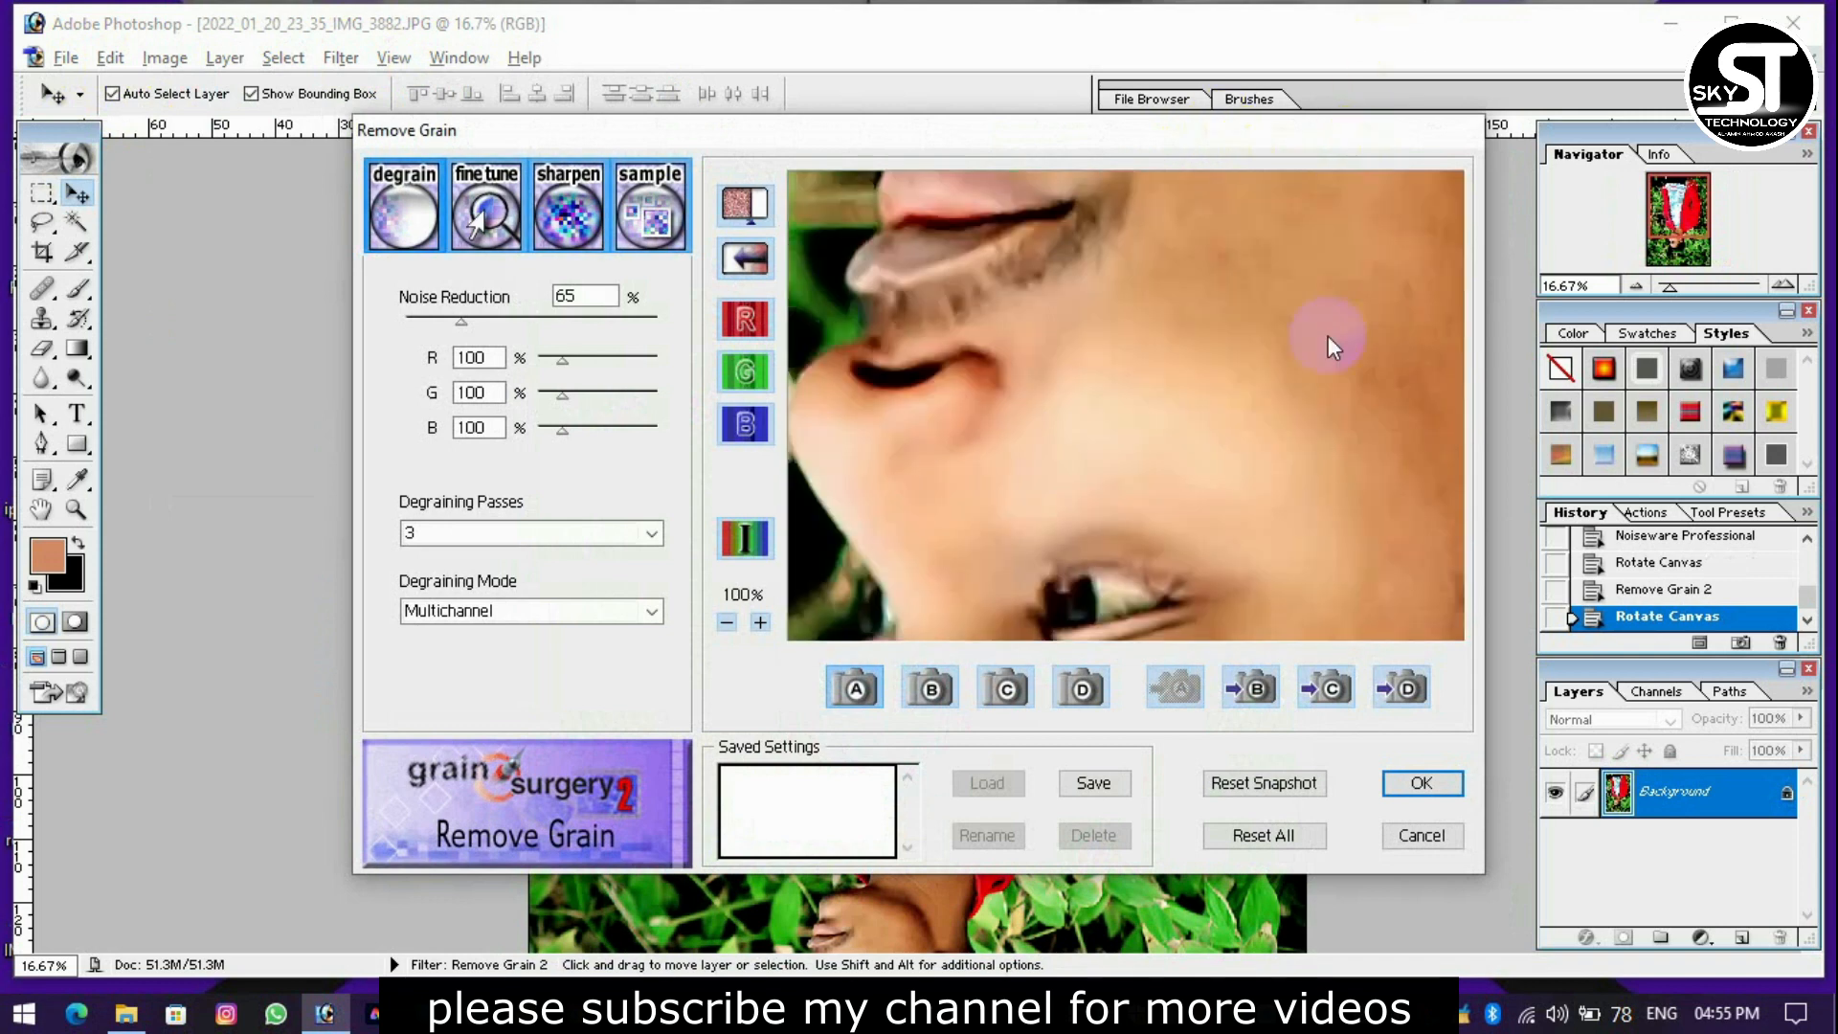
left_click_drag(1230, 599, 1318, 174)
left_click_drag(1250, 424, 1232, 305)
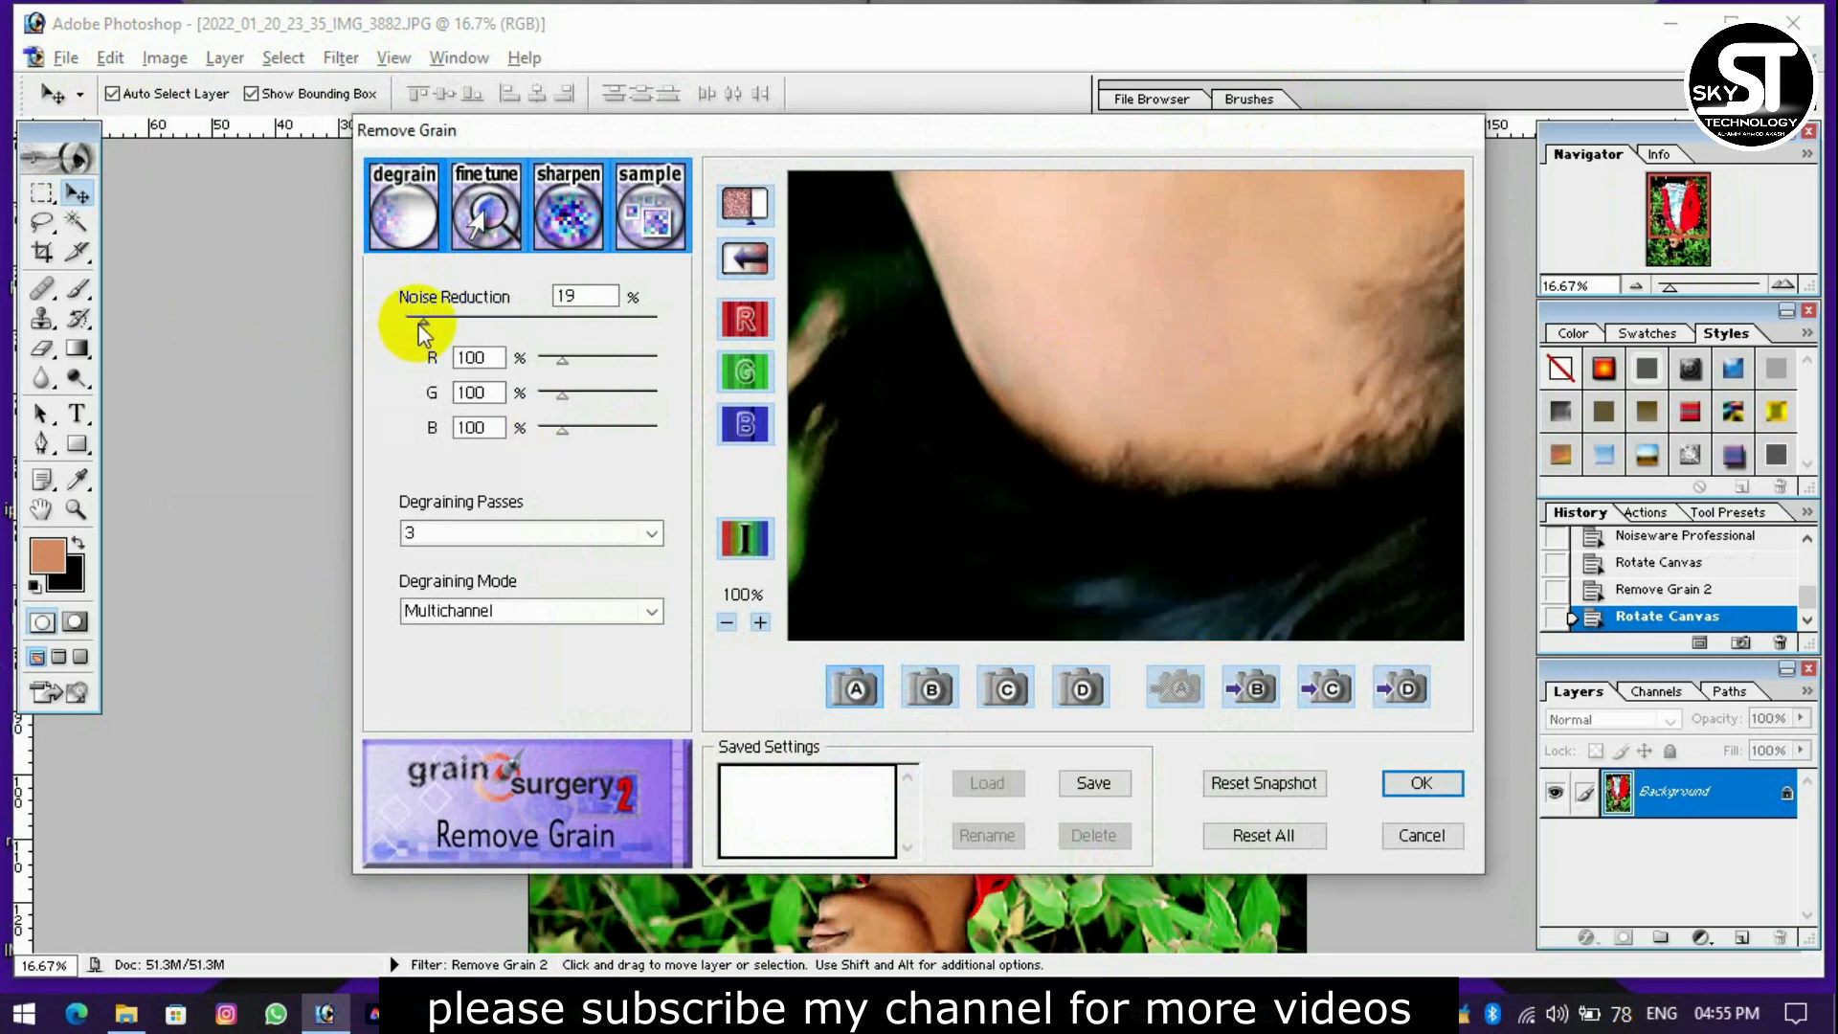
left_click(1407, 781)
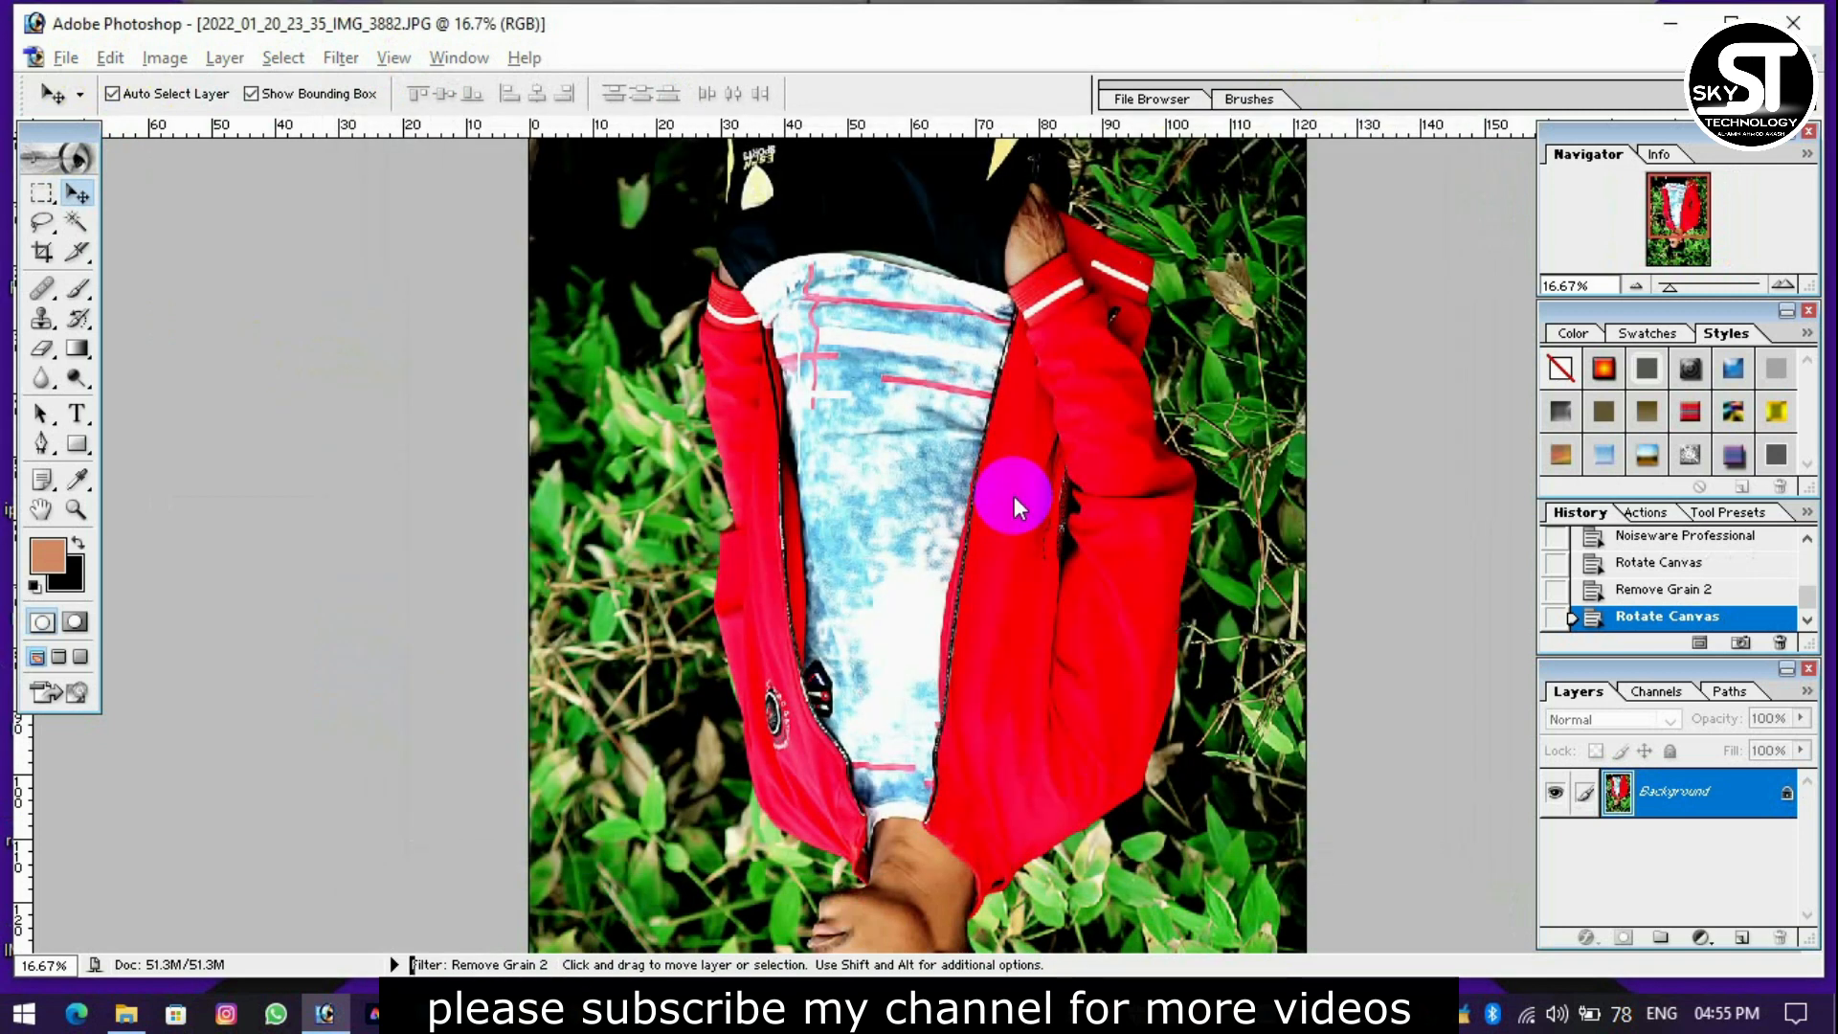
Rotate the canvas 180° to bring the portrait upright.
left_click(160, 58)
left_click(394, 322)
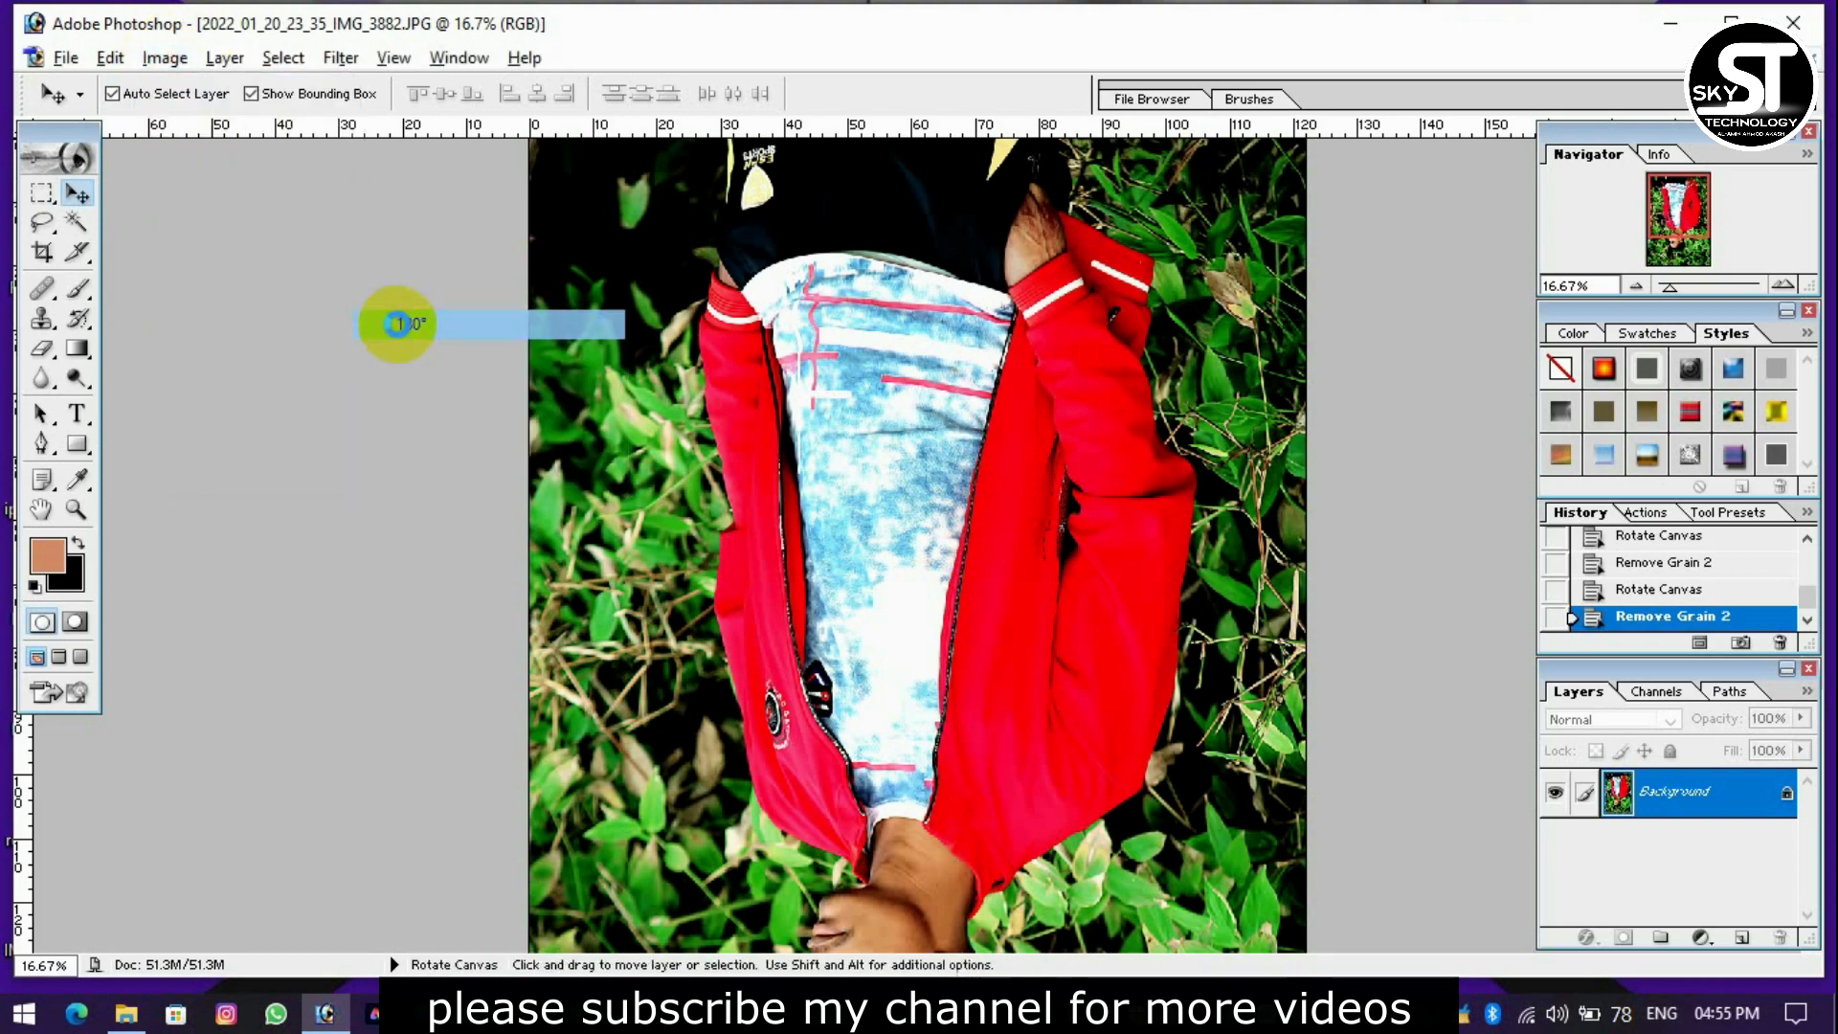
scroll(973, 361, "down", 5)
scroll(402, 421, "up", 1)
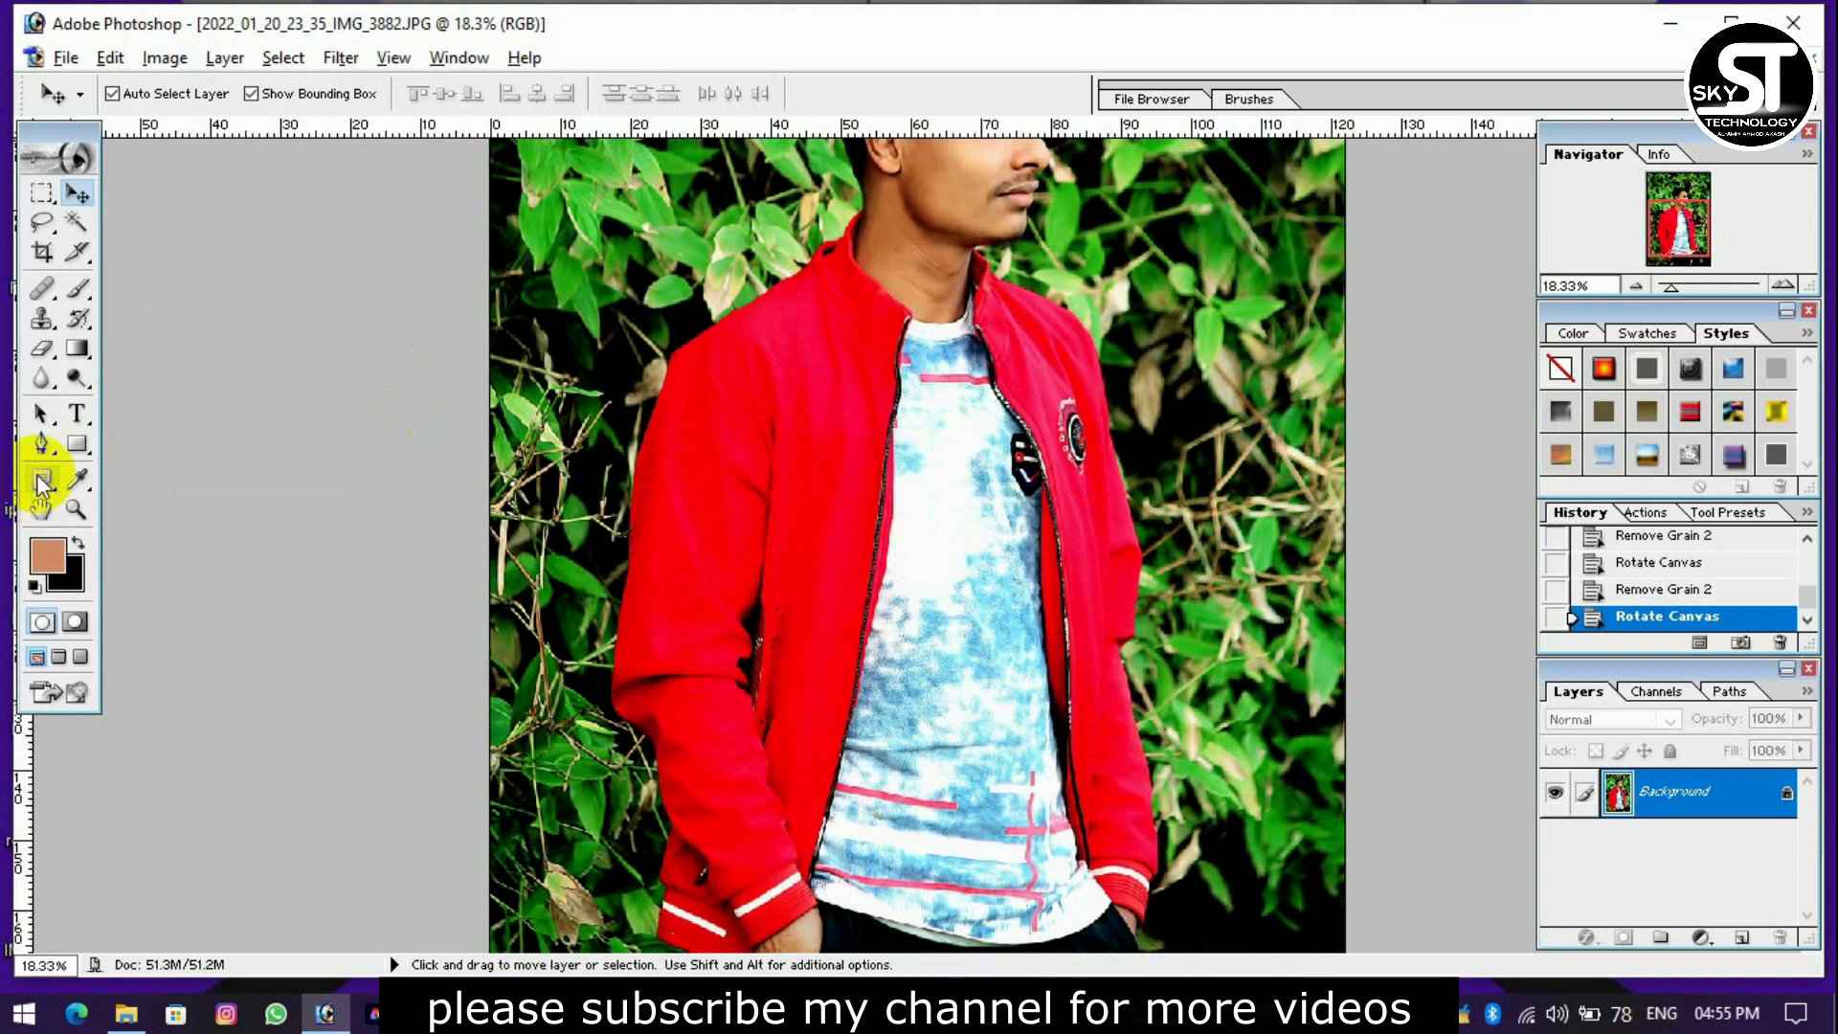
Start a Pen tool path just below the photo and lead it up onto the outer edge of the left-hand trouser leg.
left_click(42, 444)
scroll(681, 441, "up", 1)
key("ctrl+minus")
key("ctrl+minus")
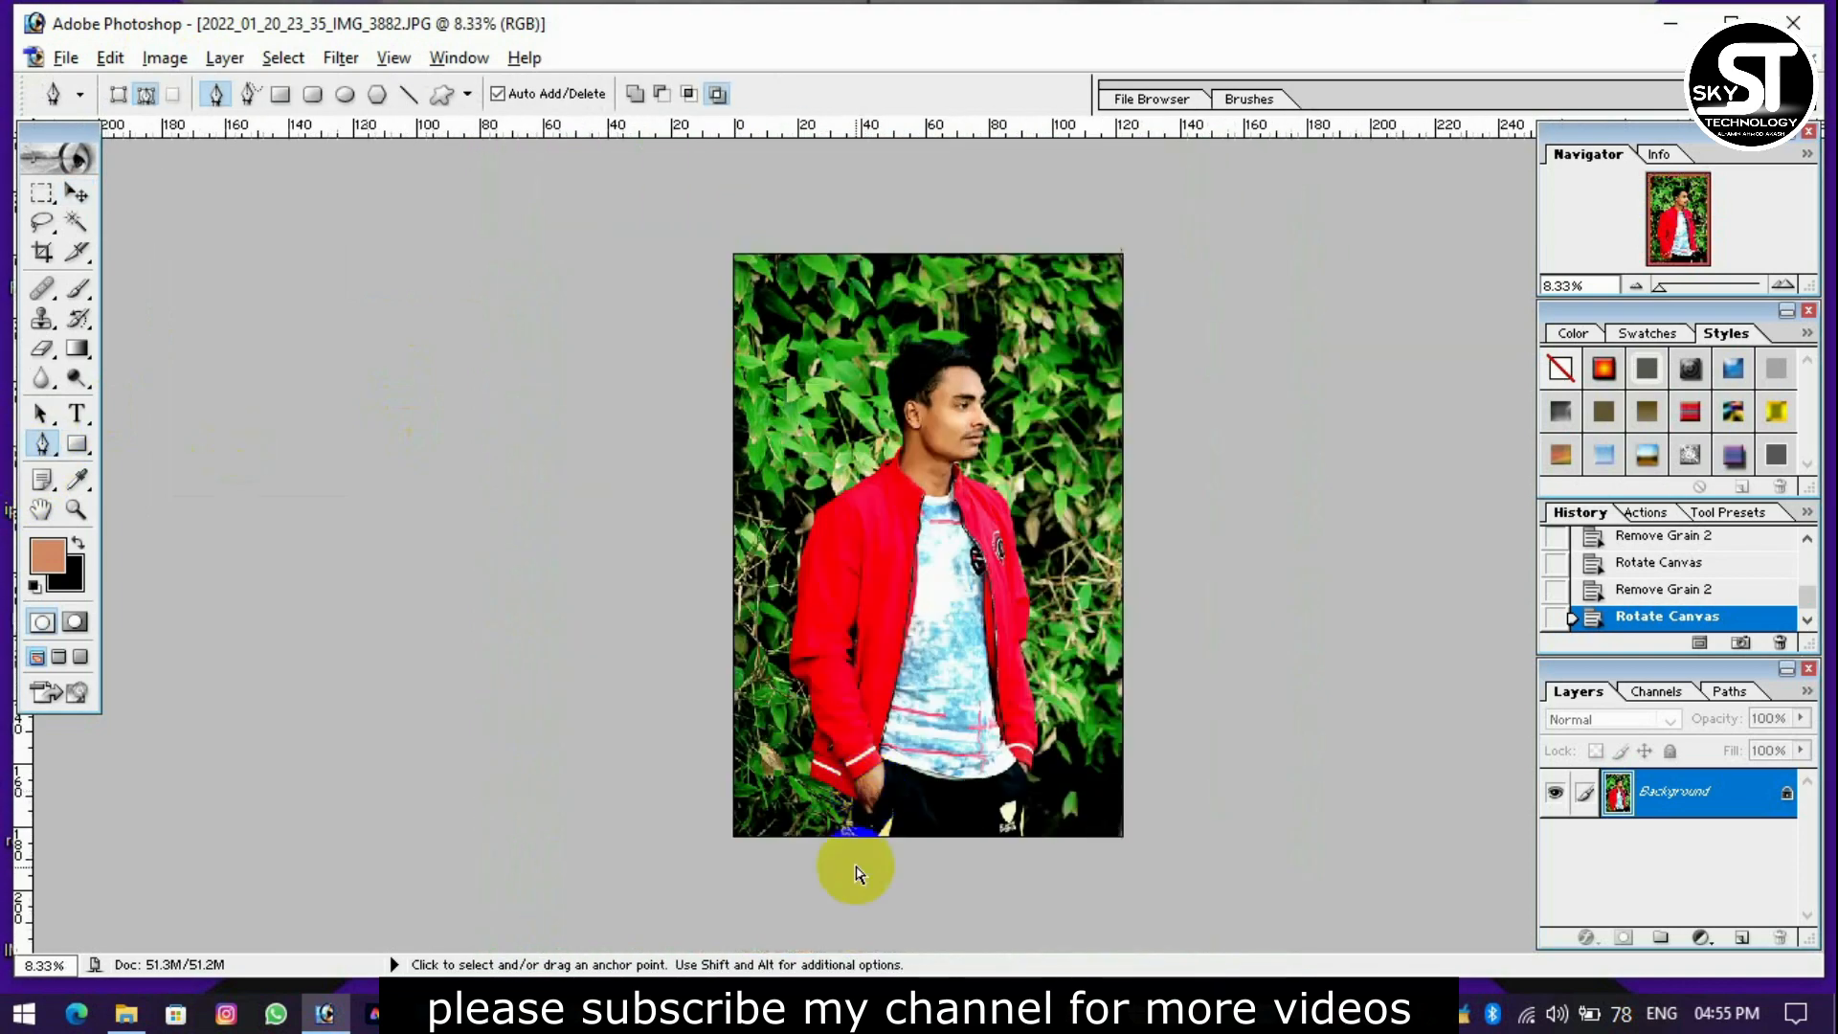
key("ctrl+plus")
key("ctrl+plus")
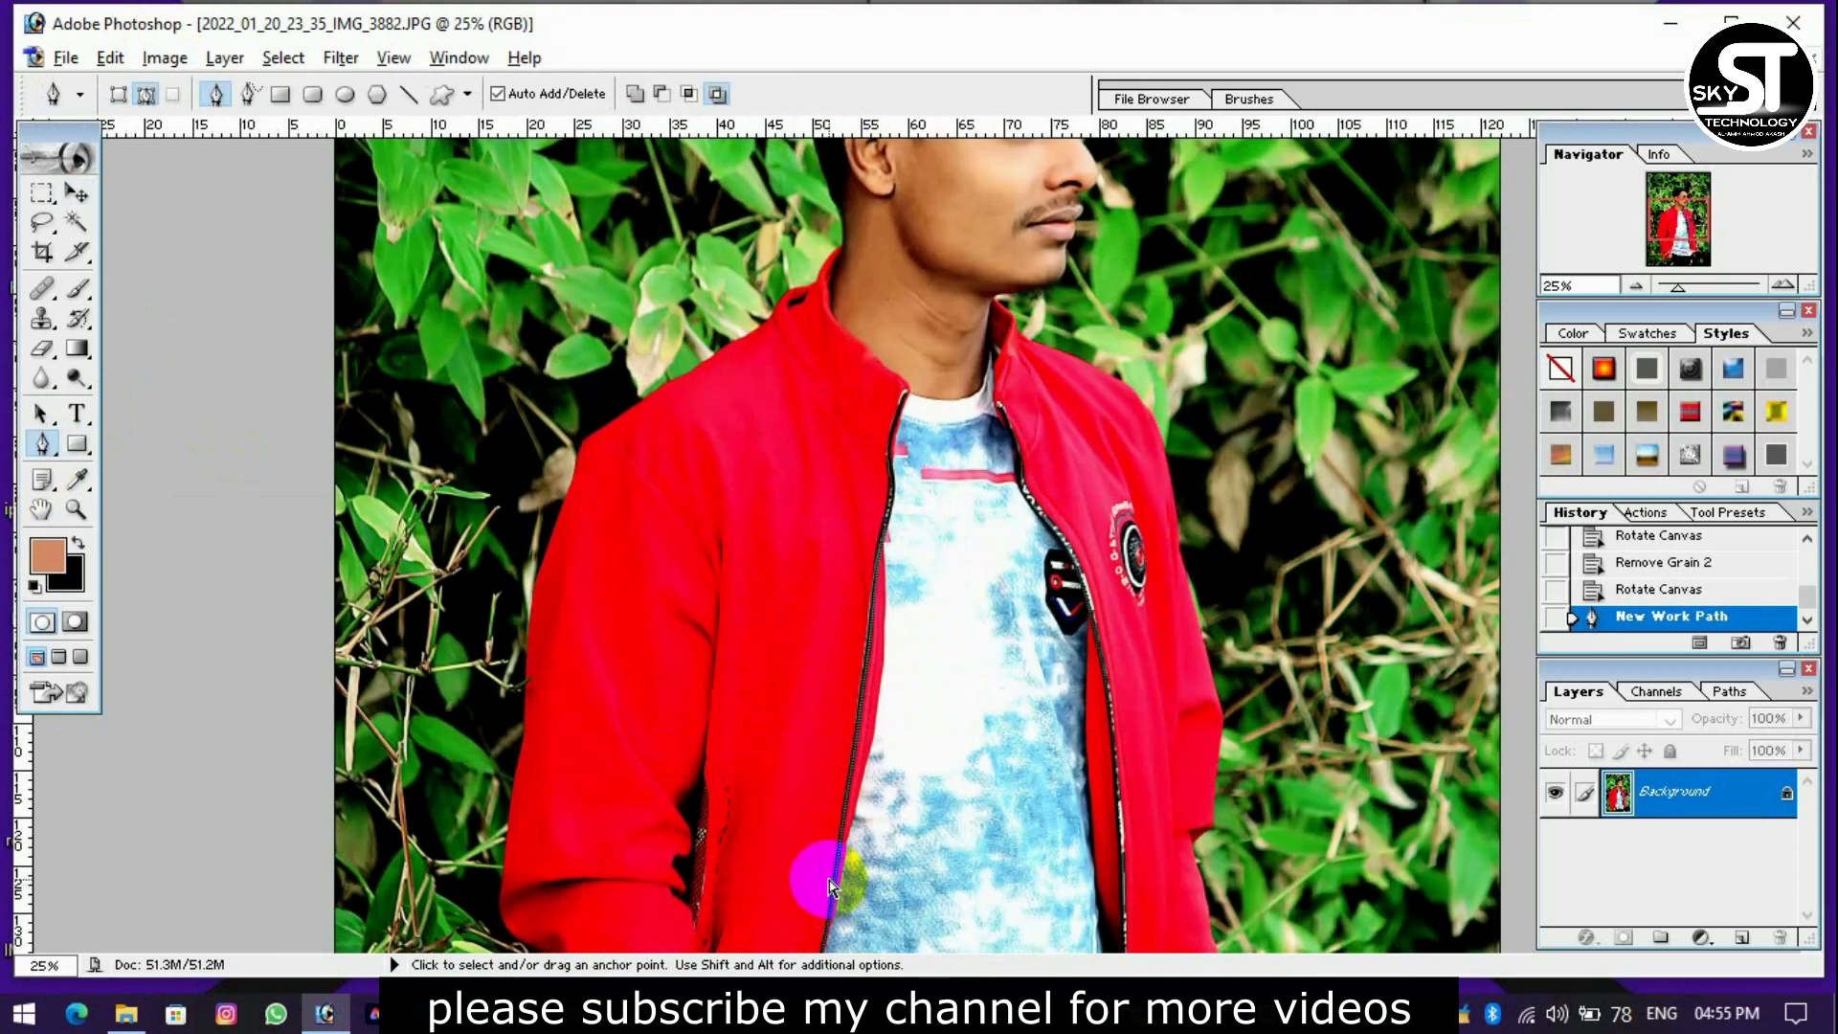
key("ctrl+minus")
key("ctrl+minus")
left_click(866, 854)
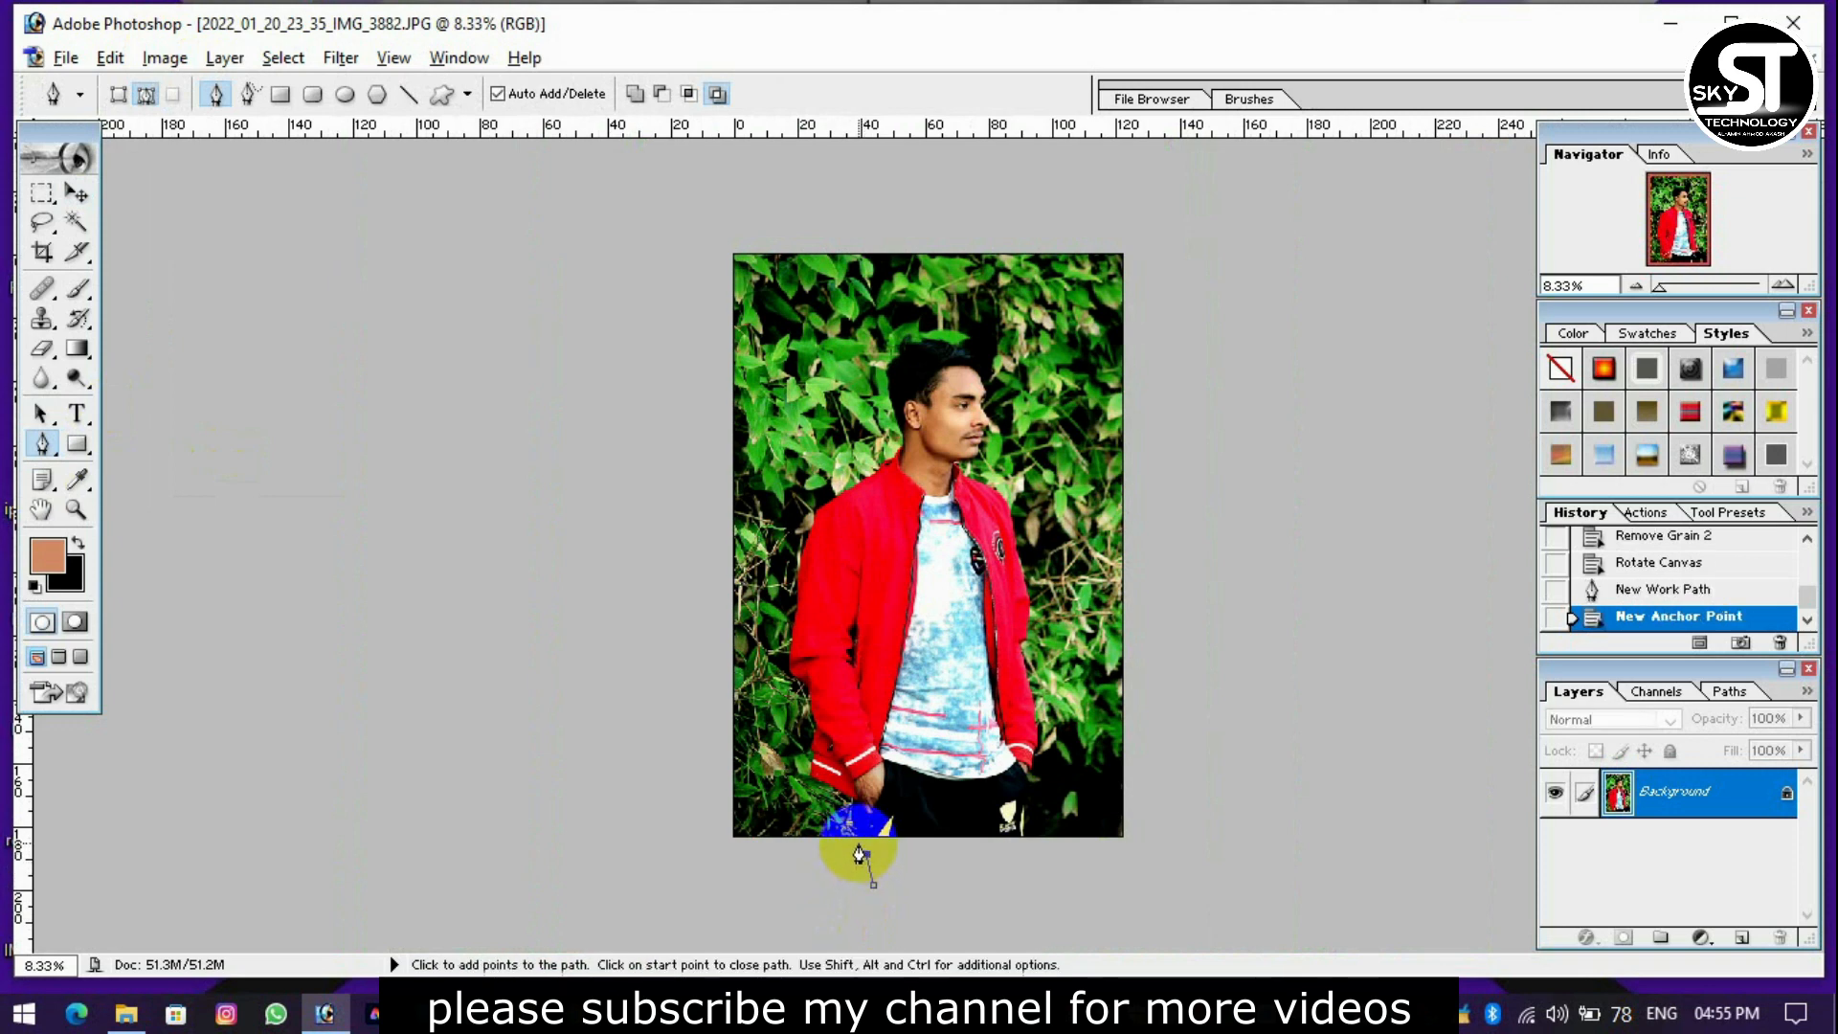
left_click(860, 842)
left_click(857, 815)
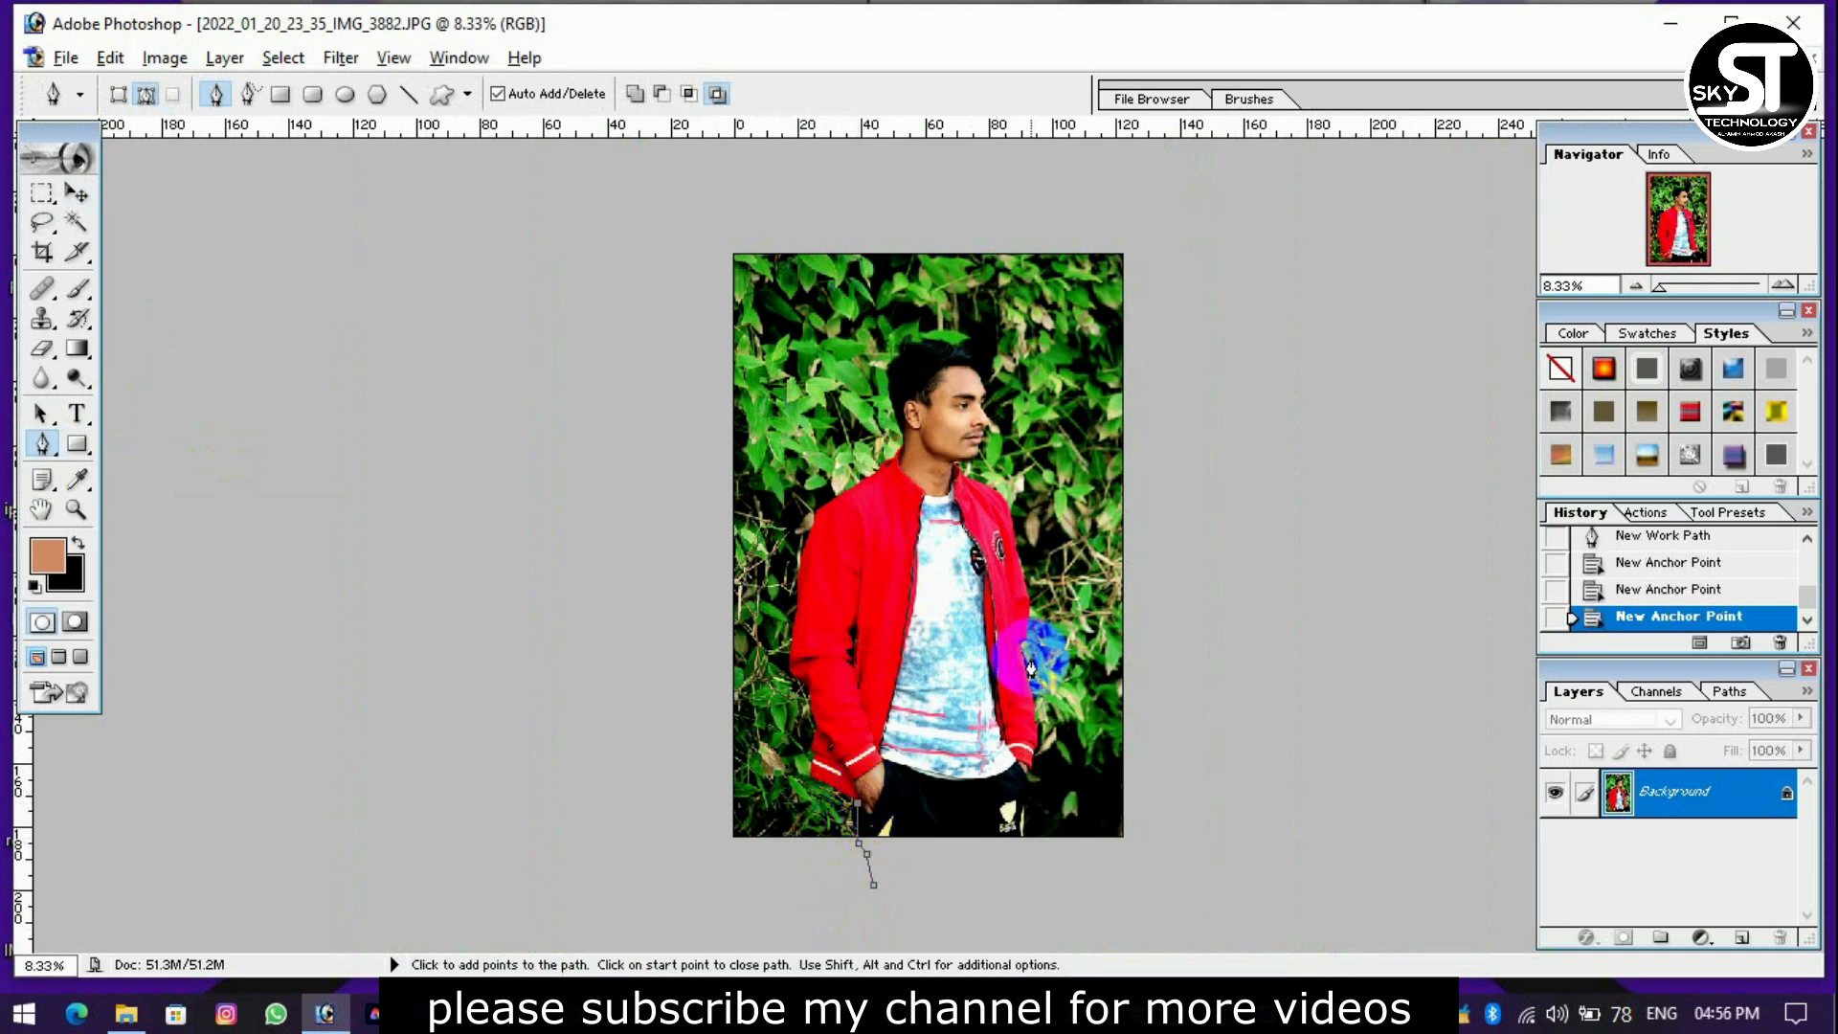
Extend the path around the lower left hem of the red jacket.
key("ctrl+plus")
key("ctrl+plus")
key("ctrl+plus")
scroll(906, 756, "down", 5)
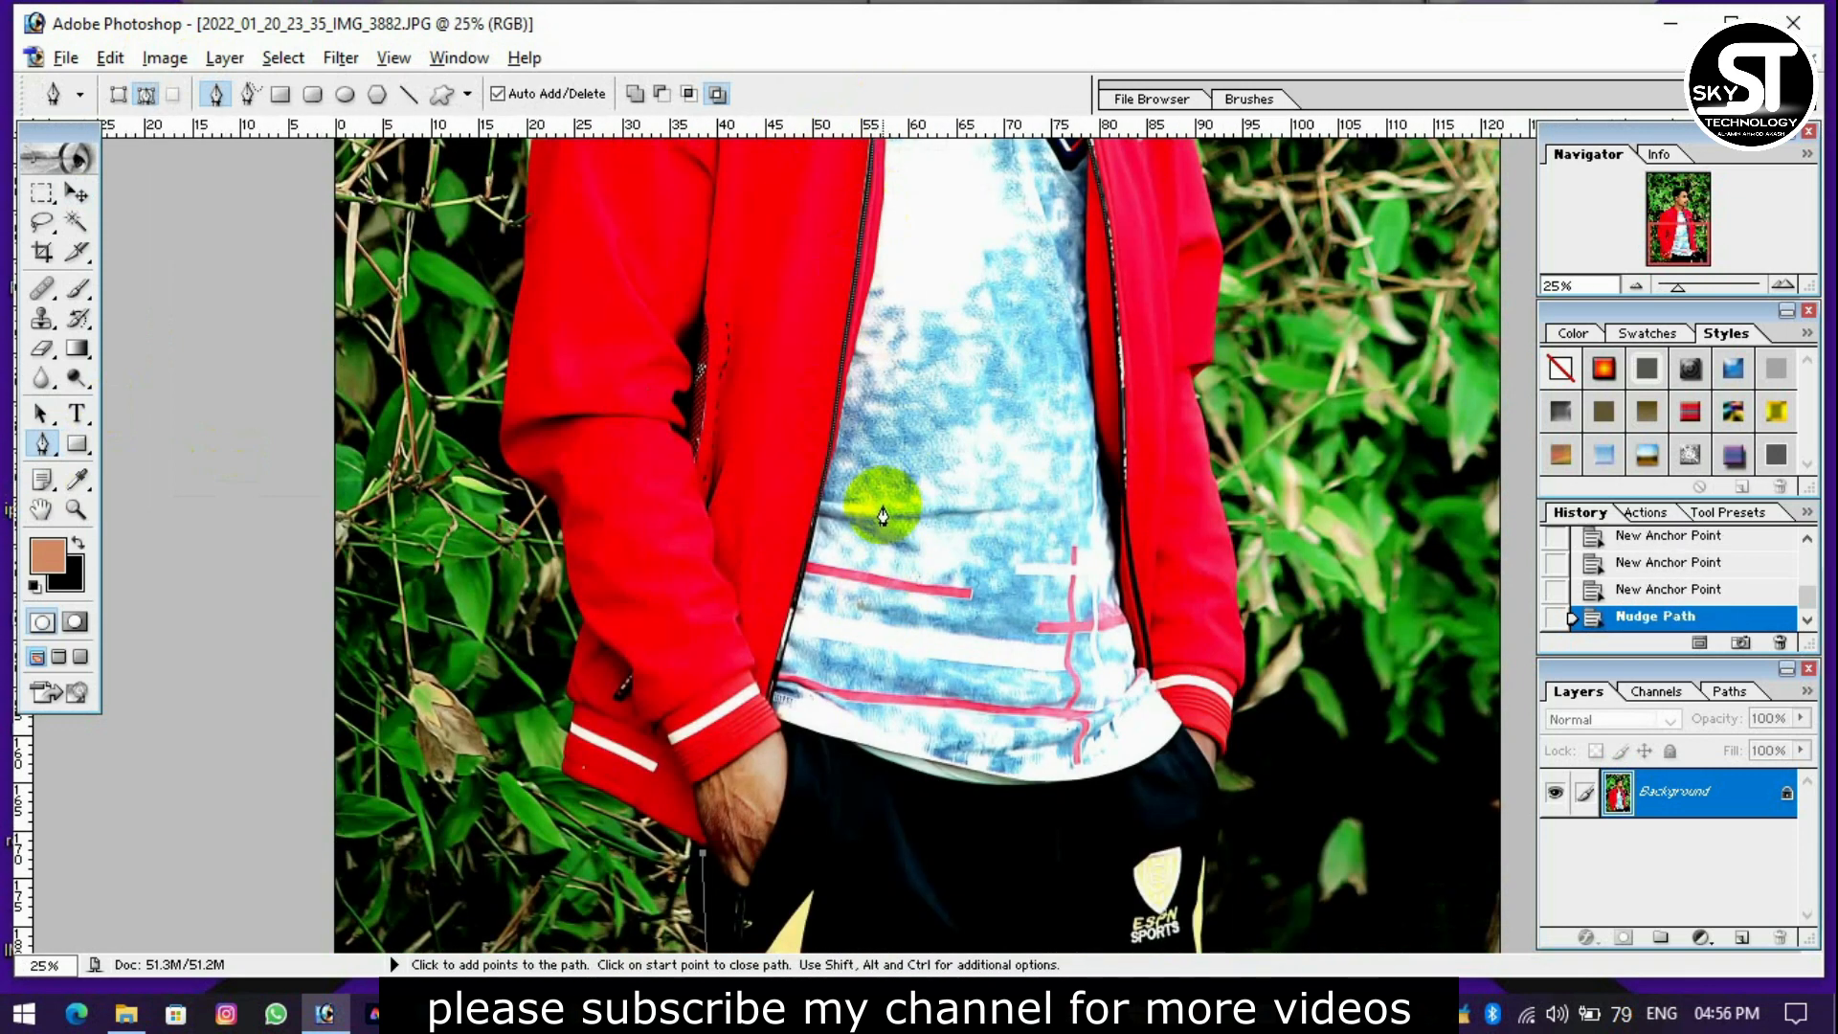
key("ctrl+plus")
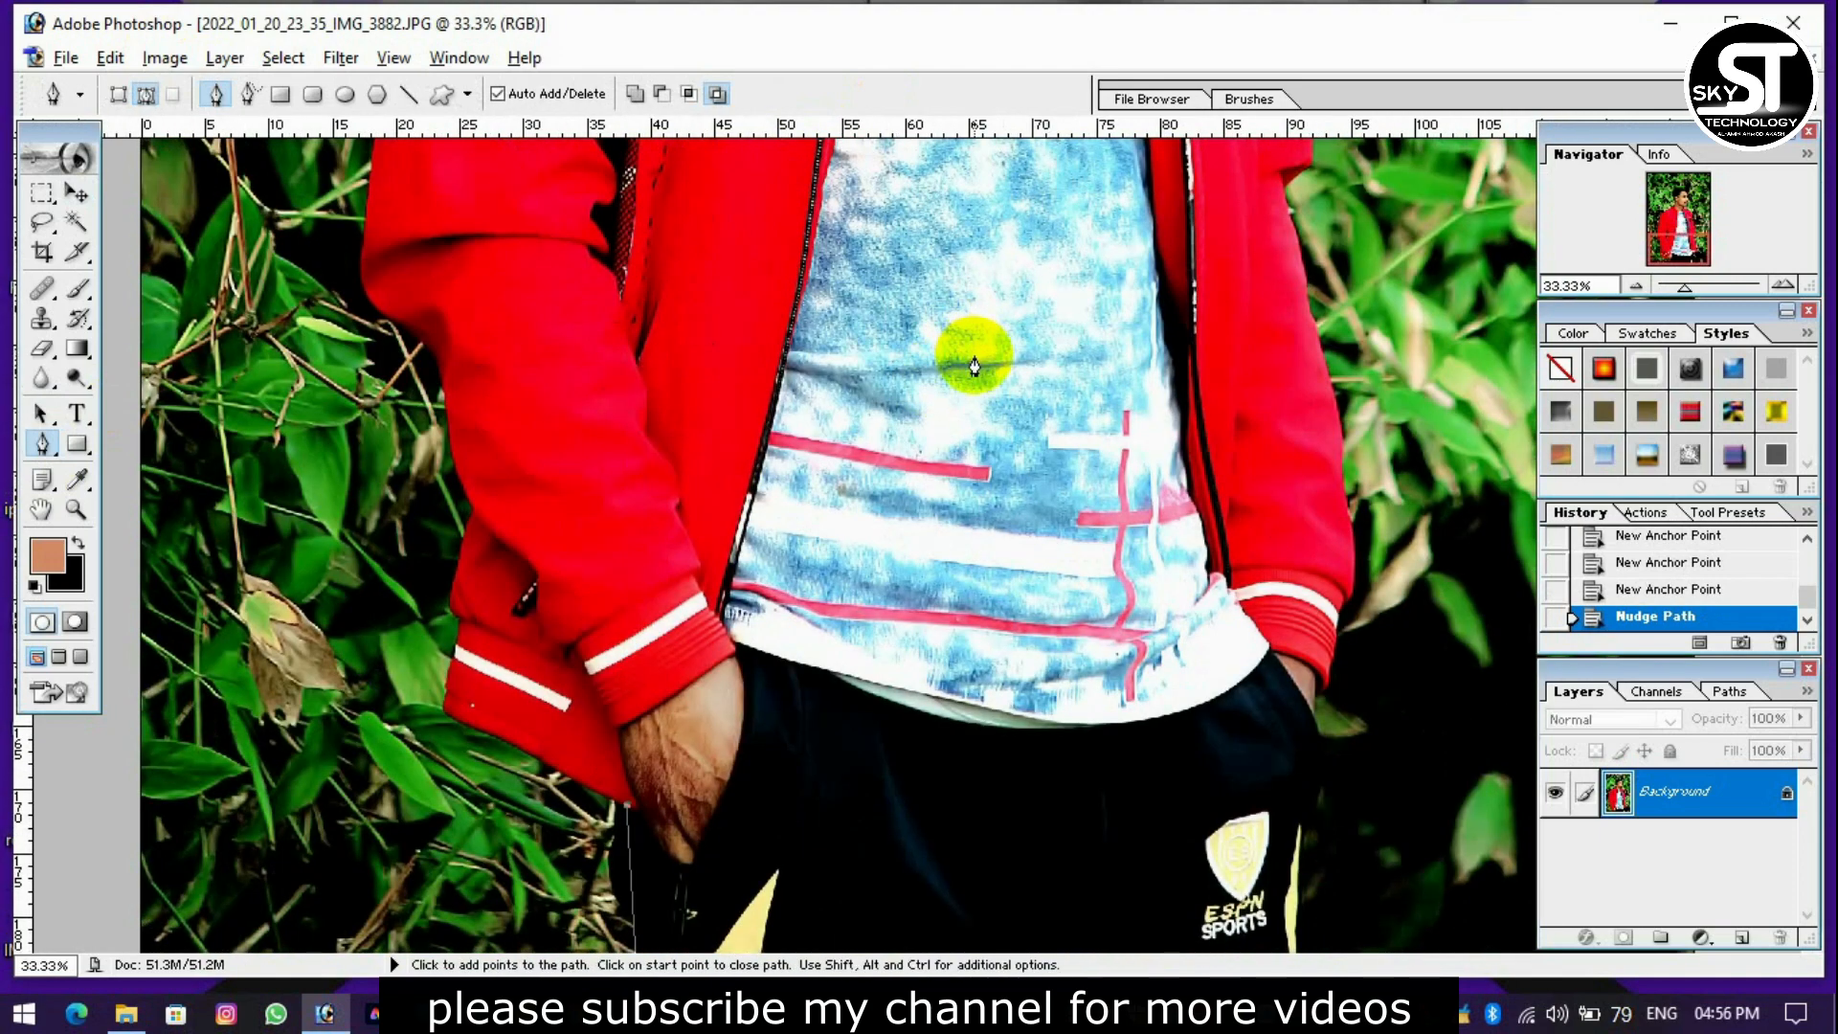
left_click(539, 759)
left_click(460, 655)
left_click(461, 619)
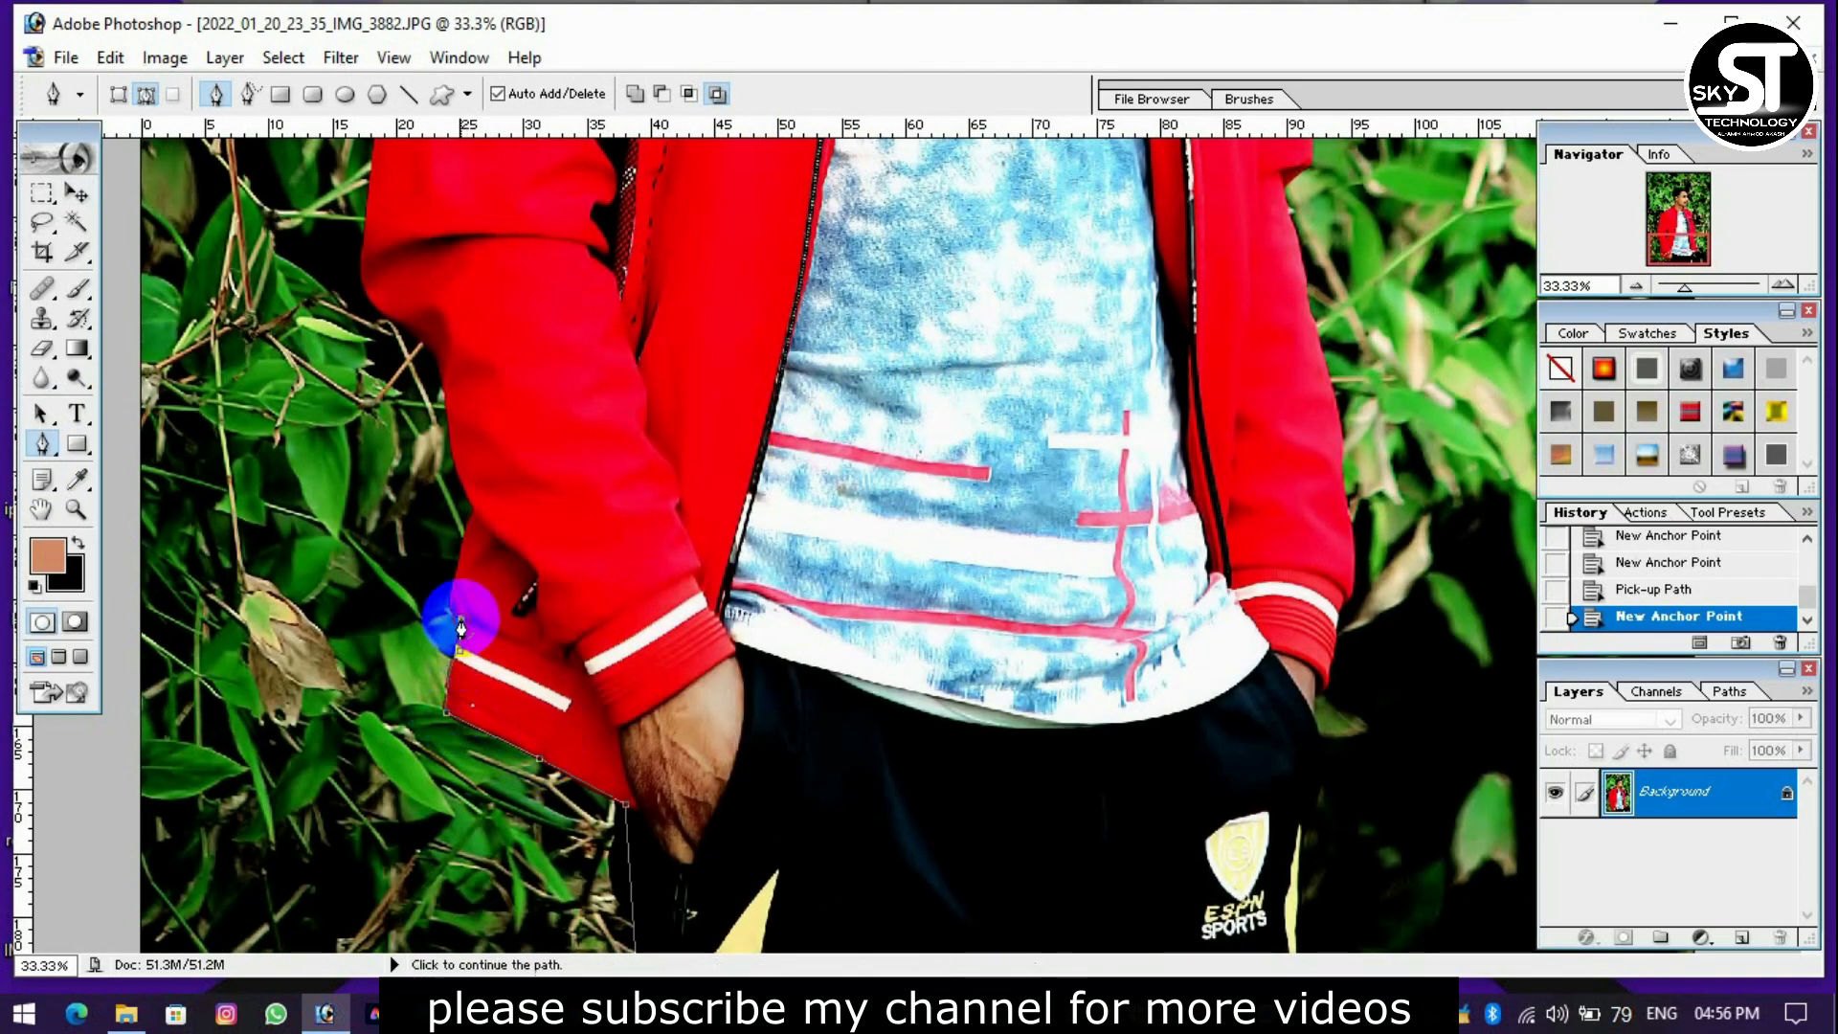
Trace the outer edge of the left-hand jacket sleeve from above the hem up past the elbow.
left_click_drag(478, 510, 517, 421)
left_click(478, 511, "alt")
scroll(478, 512, "up", 2)
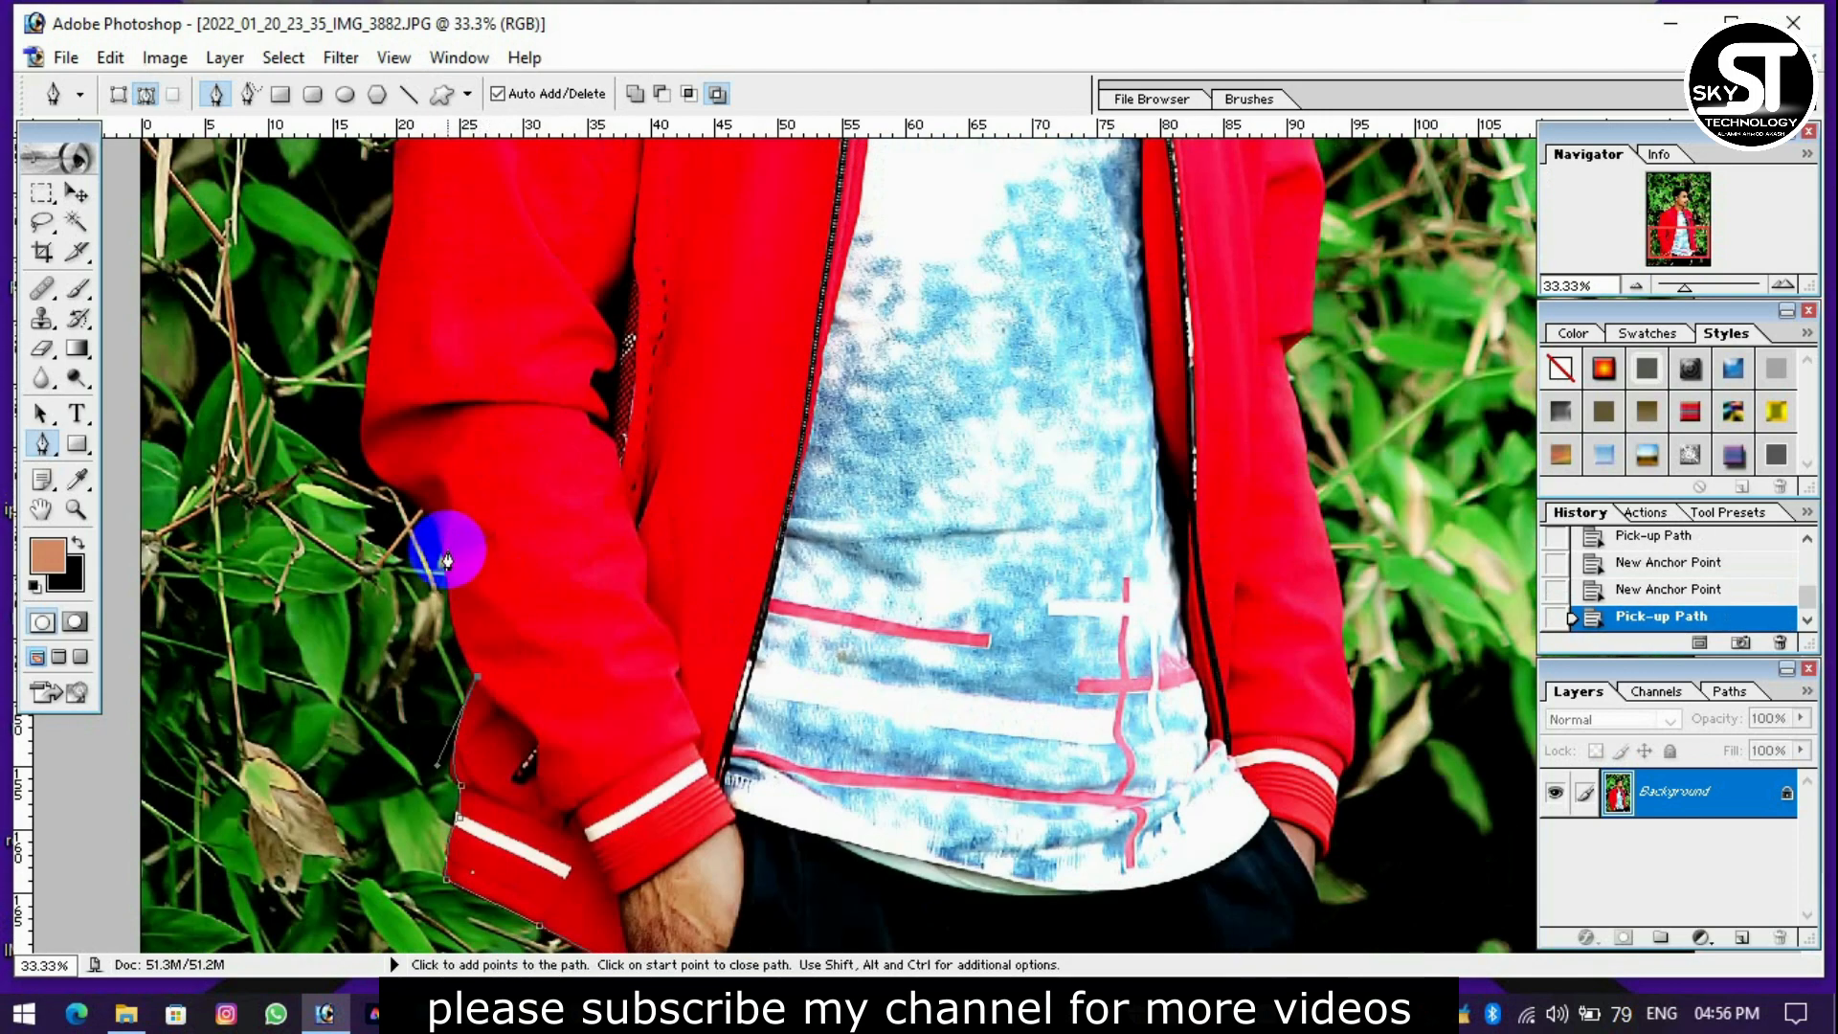
left_click_drag(425, 512, 388, 478)
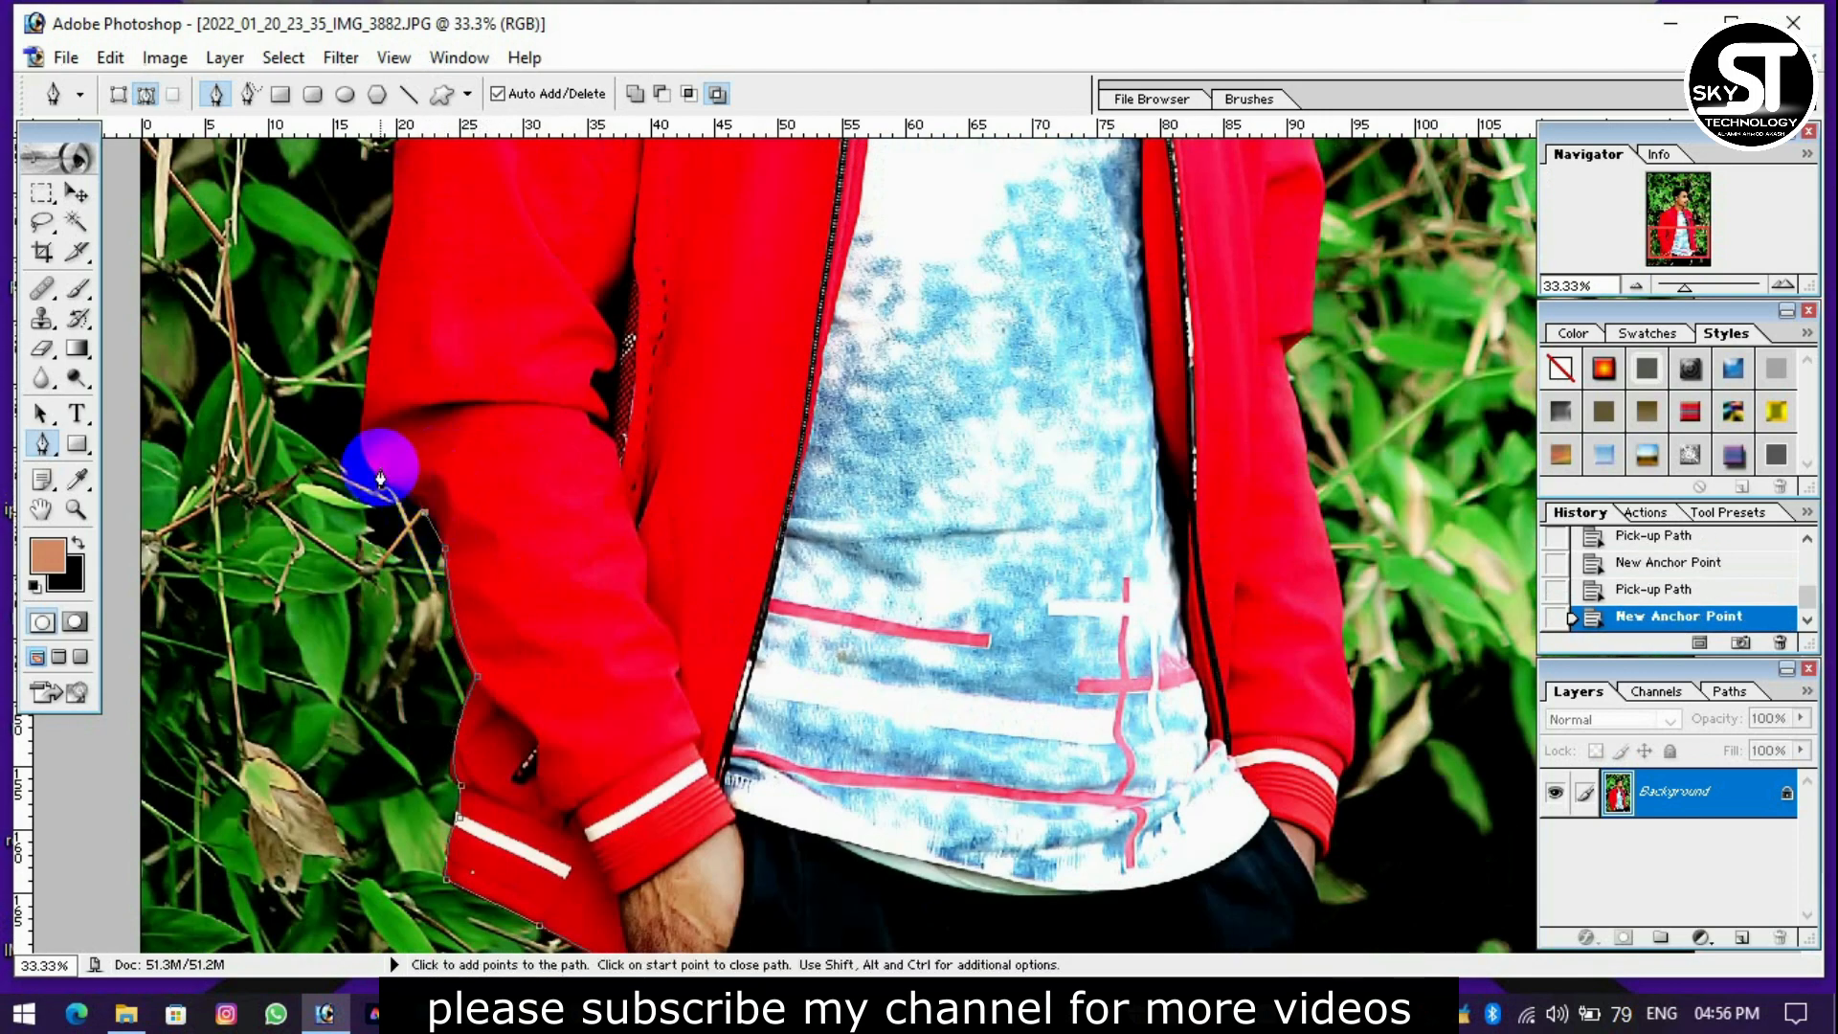
left_click(402, 492)
left_click_drag(368, 401, 394, 333)
left_click(369, 403, "alt")
scroll(406, 571, "up", 3)
left_click(393, 520)
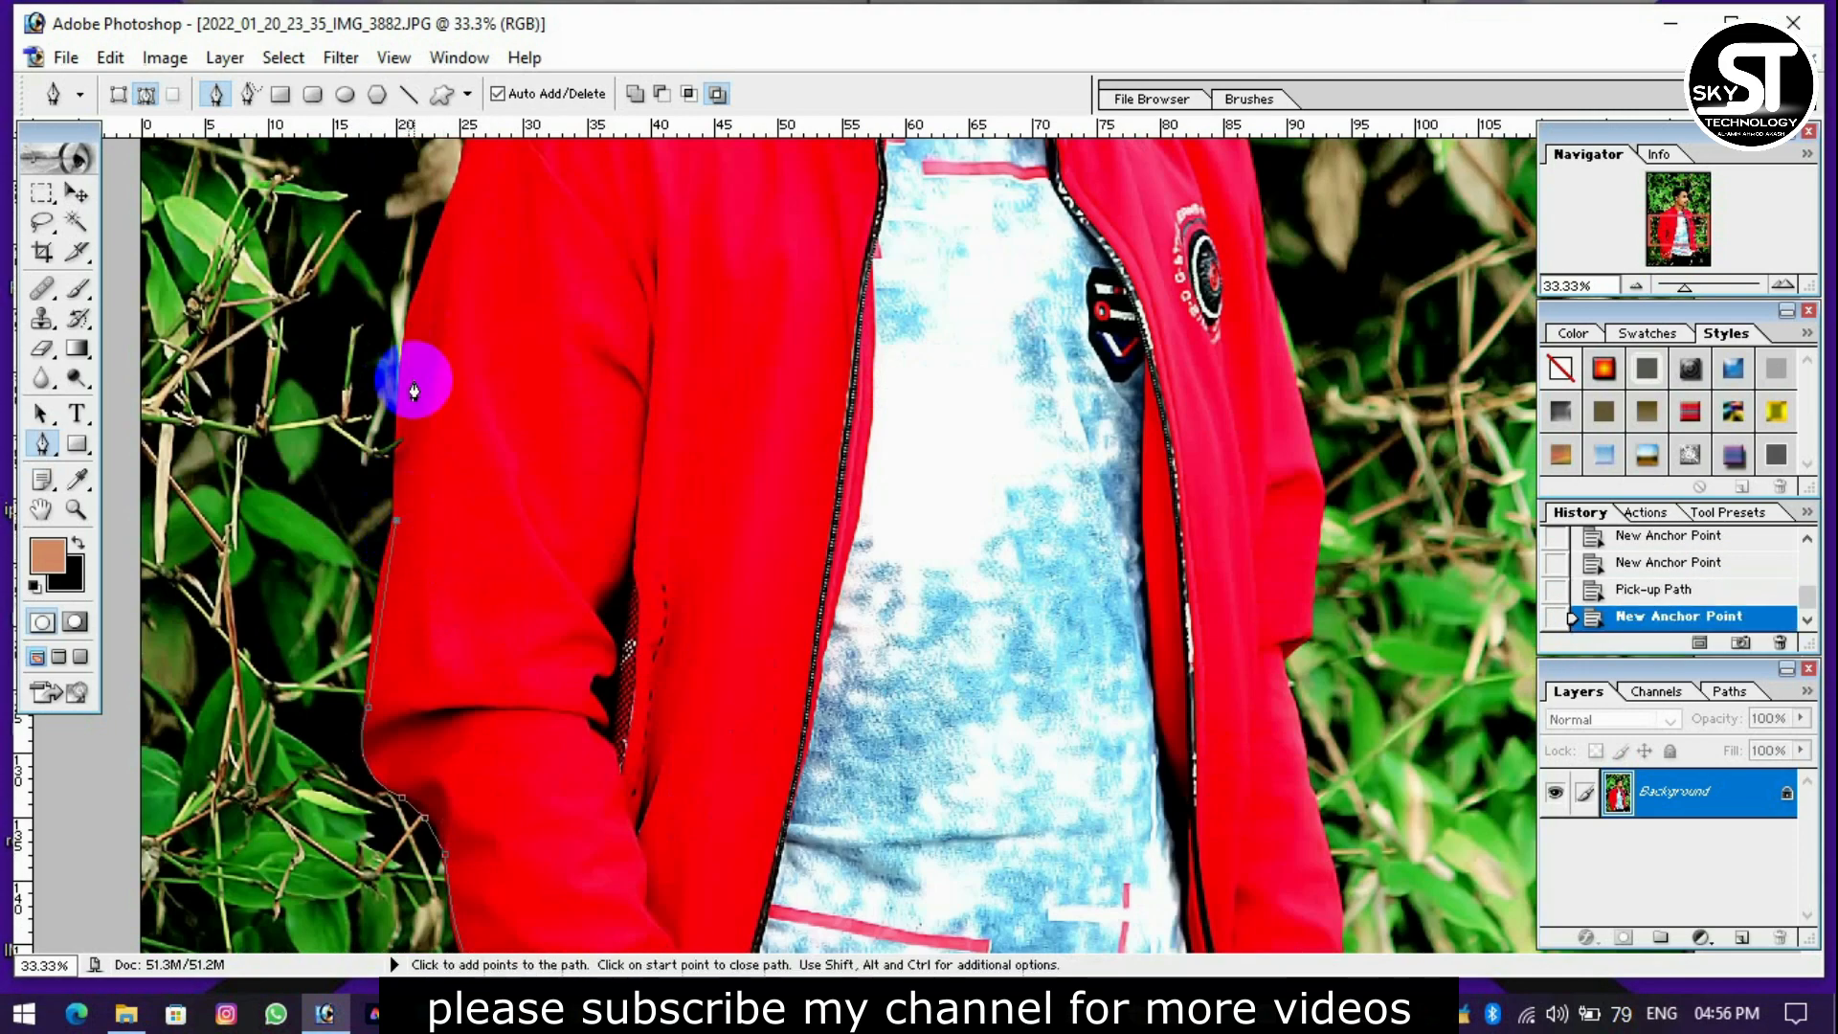
Continue the path up the left-hand upper arm and across the shoulder toward the collar.
scroll(409, 486, "up", 2)
left_click_drag(422, 477, 446, 434)
left_click(423, 478, "alt")
left_click(470, 365)
scroll(464, 418, "up", 2)
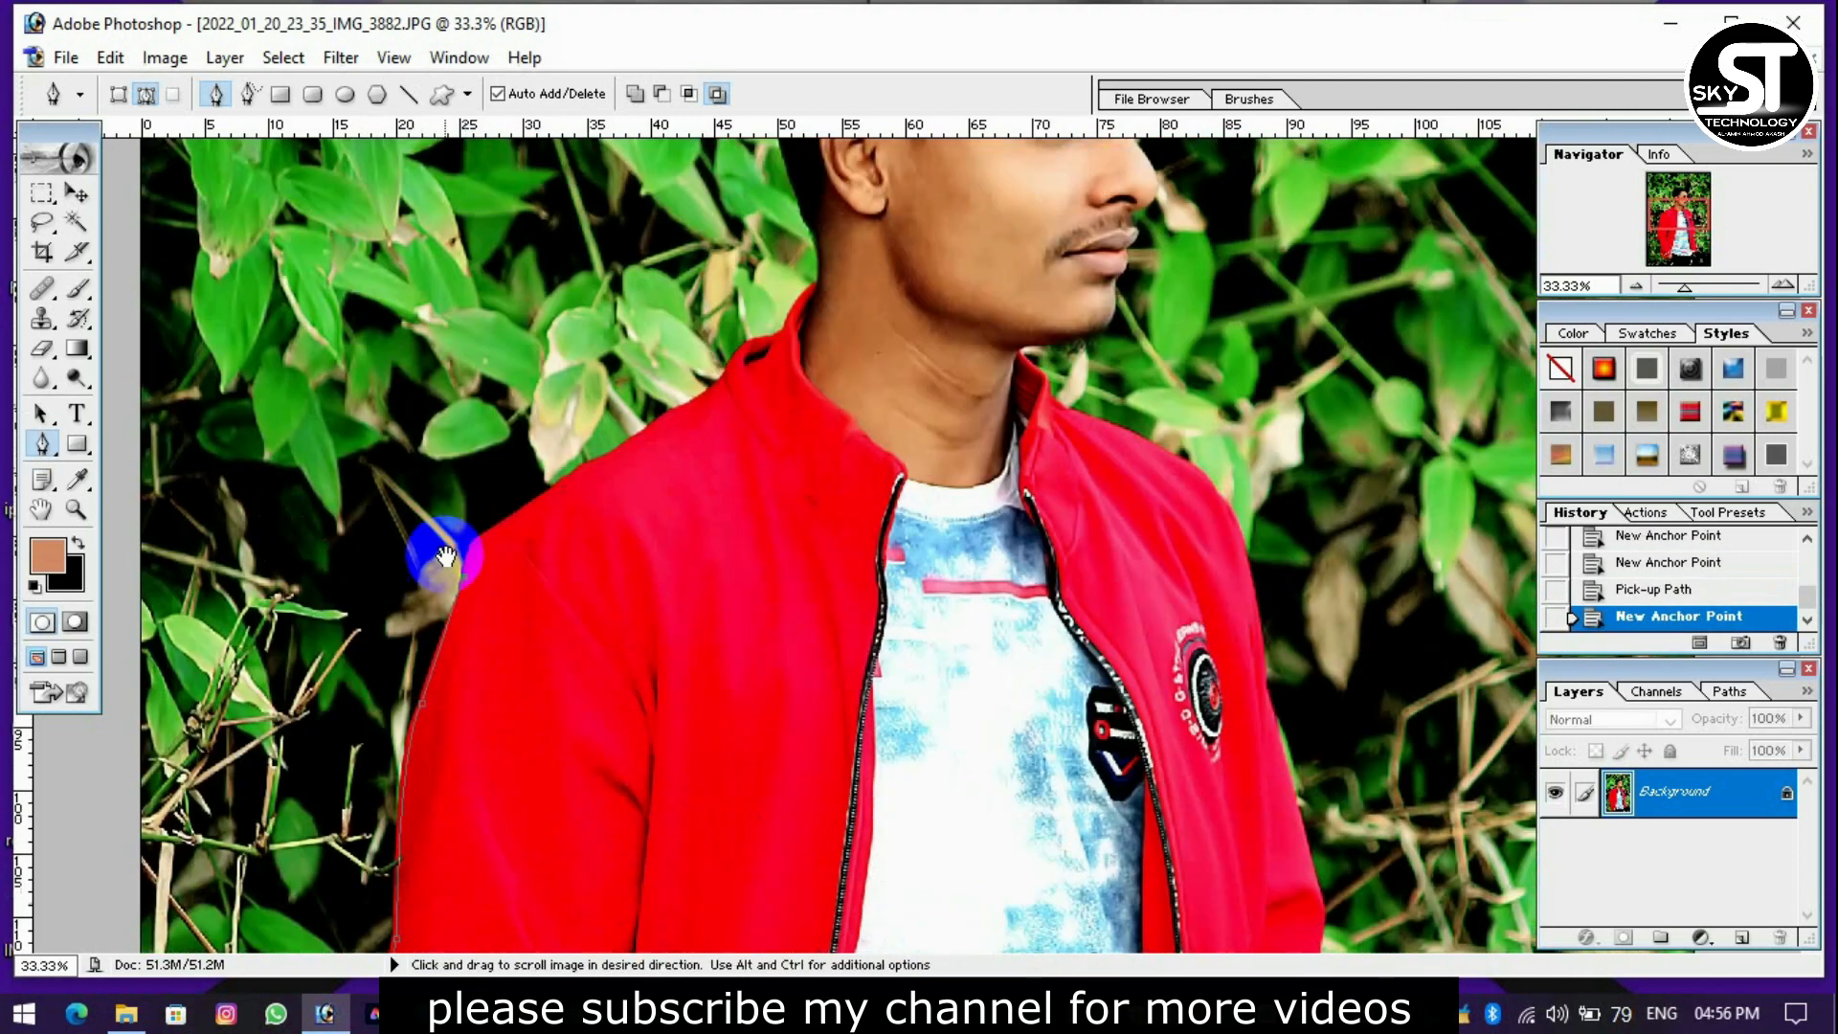
left_click(611, 454)
left_click(671, 410)
left_click(727, 378)
Trace the back of the jacket collar and the nape of the neck with the Pen tool.
scroll(631, 556, "up", 2)
key("ctrl+plus")
left_click_drag(599, 604, 654, 582)
left_click(612, 595)
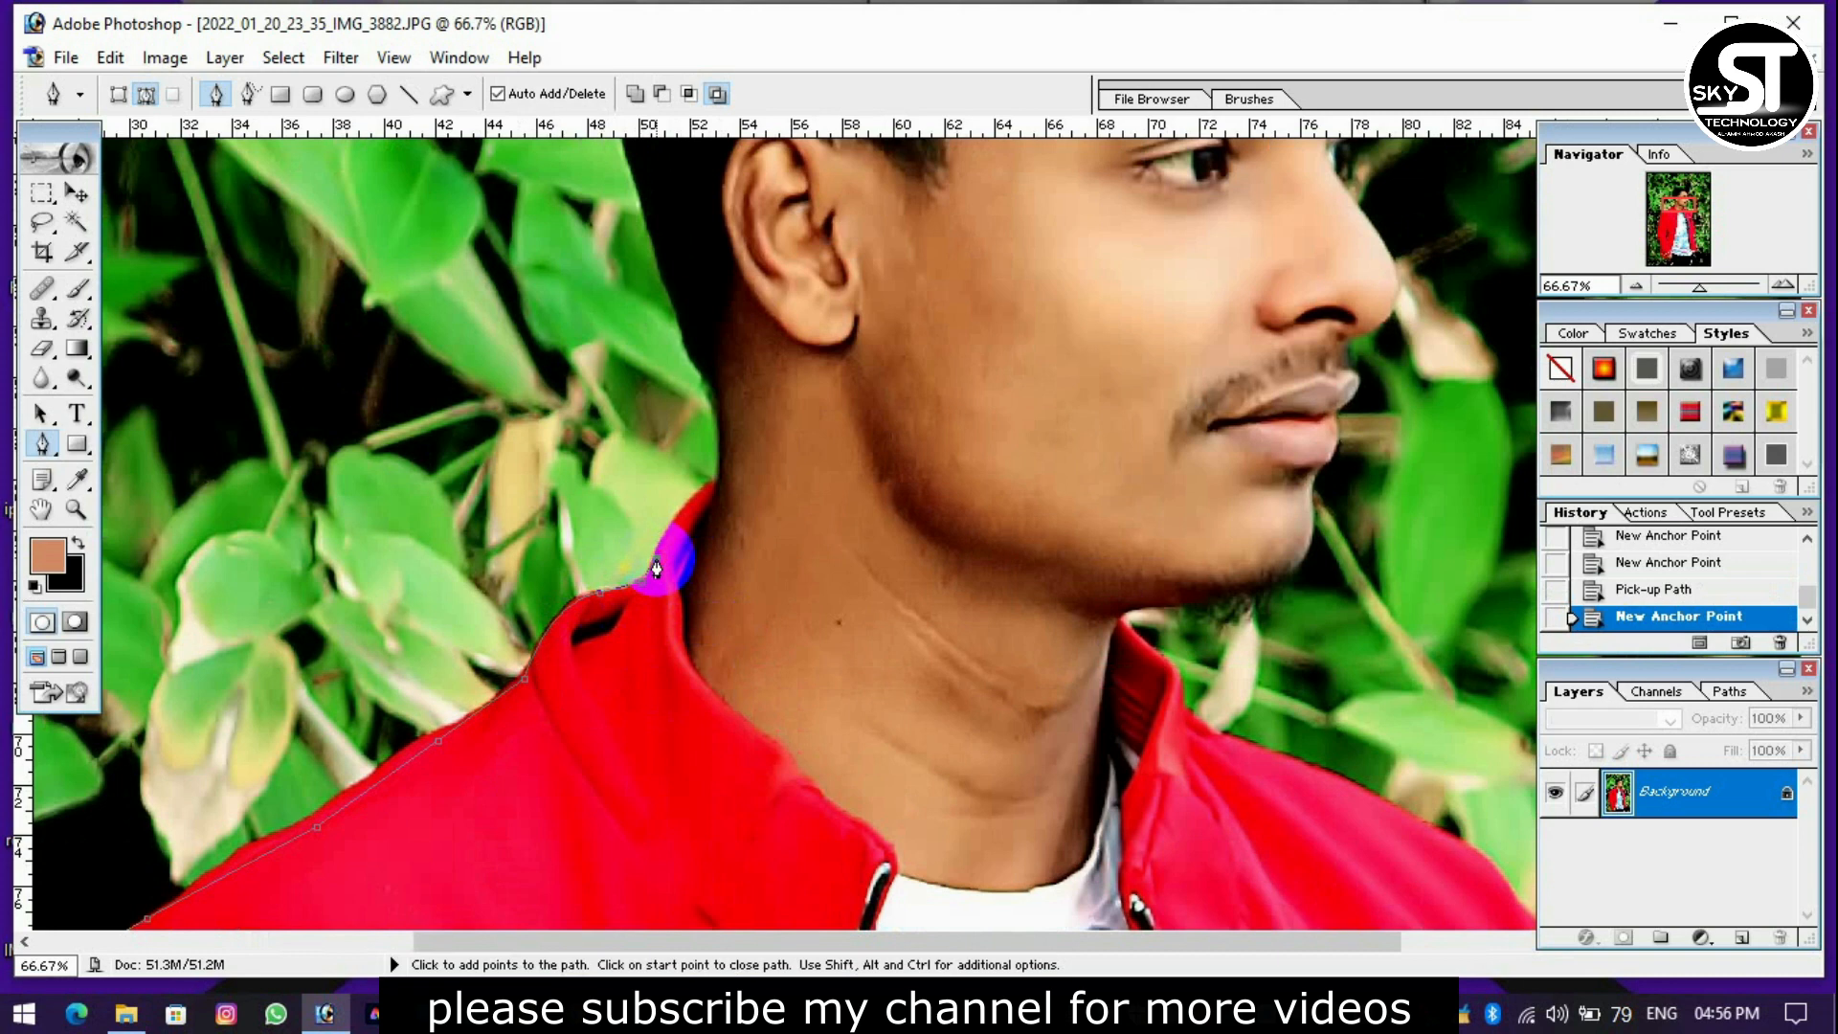
left_click(720, 491)
left_click(716, 482, "alt")
left_click_drag(705, 373, 547, 658)
left_click(704, 373, "alt")
Carry the path with curved segments up the back of the man's head.
key("space")
left_click_drag(527, 509, 508, 446)
left_click(526, 510, "alt")
key("space")
left_click_drag(491, 369, 482, 503)
left_click(476, 555, "alt")
left_click(479, 513)
key("space")
left_click_drag(523, 402, 489, 529)
left_click_drag(473, 500, 530, 359)
left_click(473, 500, "alt")
Outline the raised hair at the back of the crown with closely spaced anchor points.
left_click(529, 443, "alt")
left_click(538, 343)
left_click(560, 315)
left_click(585, 288)
left_click(606, 274)
left_click_drag(632, 277, 644, 289)
left_click(651, 295)
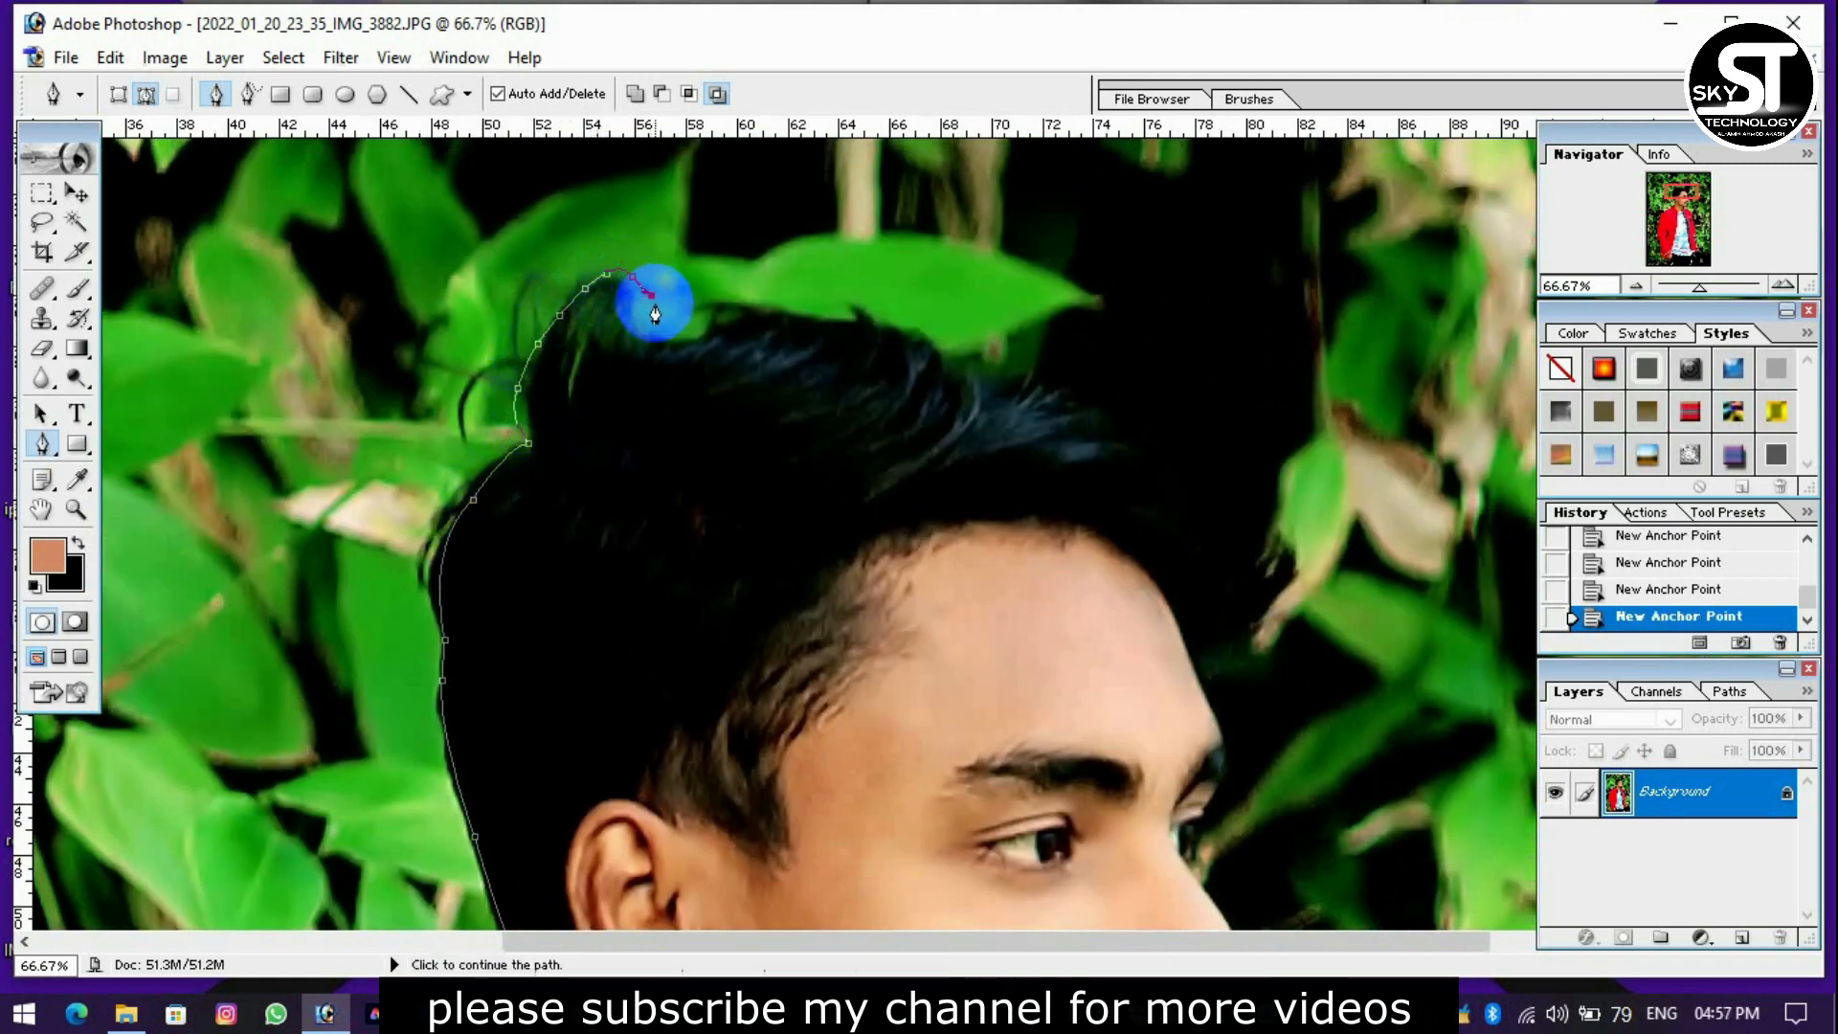
Continue the path along the top edge of the hair toward the front.
left_click(716, 308)
left_click(800, 315)
left_click(871, 324)
left_click(901, 331)
left_click(916, 345)
left_click(968, 356)
left_click(990, 359)
left_click(1020, 372)
Trace the front edge of the hair down toward the forehead.
left_click_drag(1188, 419, 923, 312)
left_click(938, 328)
left_click(958, 359)
left_click(968, 387)
left_click_drag(976, 401, 977, 413)
left_click(983, 431)
left_click(990, 446)
left_click(967, 491)
Add anchor points down the forehead to the brow.
left_click_drag(957, 502, 928, 345)
left_click(918, 360)
left_click(934, 393)
left_click(938, 423)
left_click(934, 461)
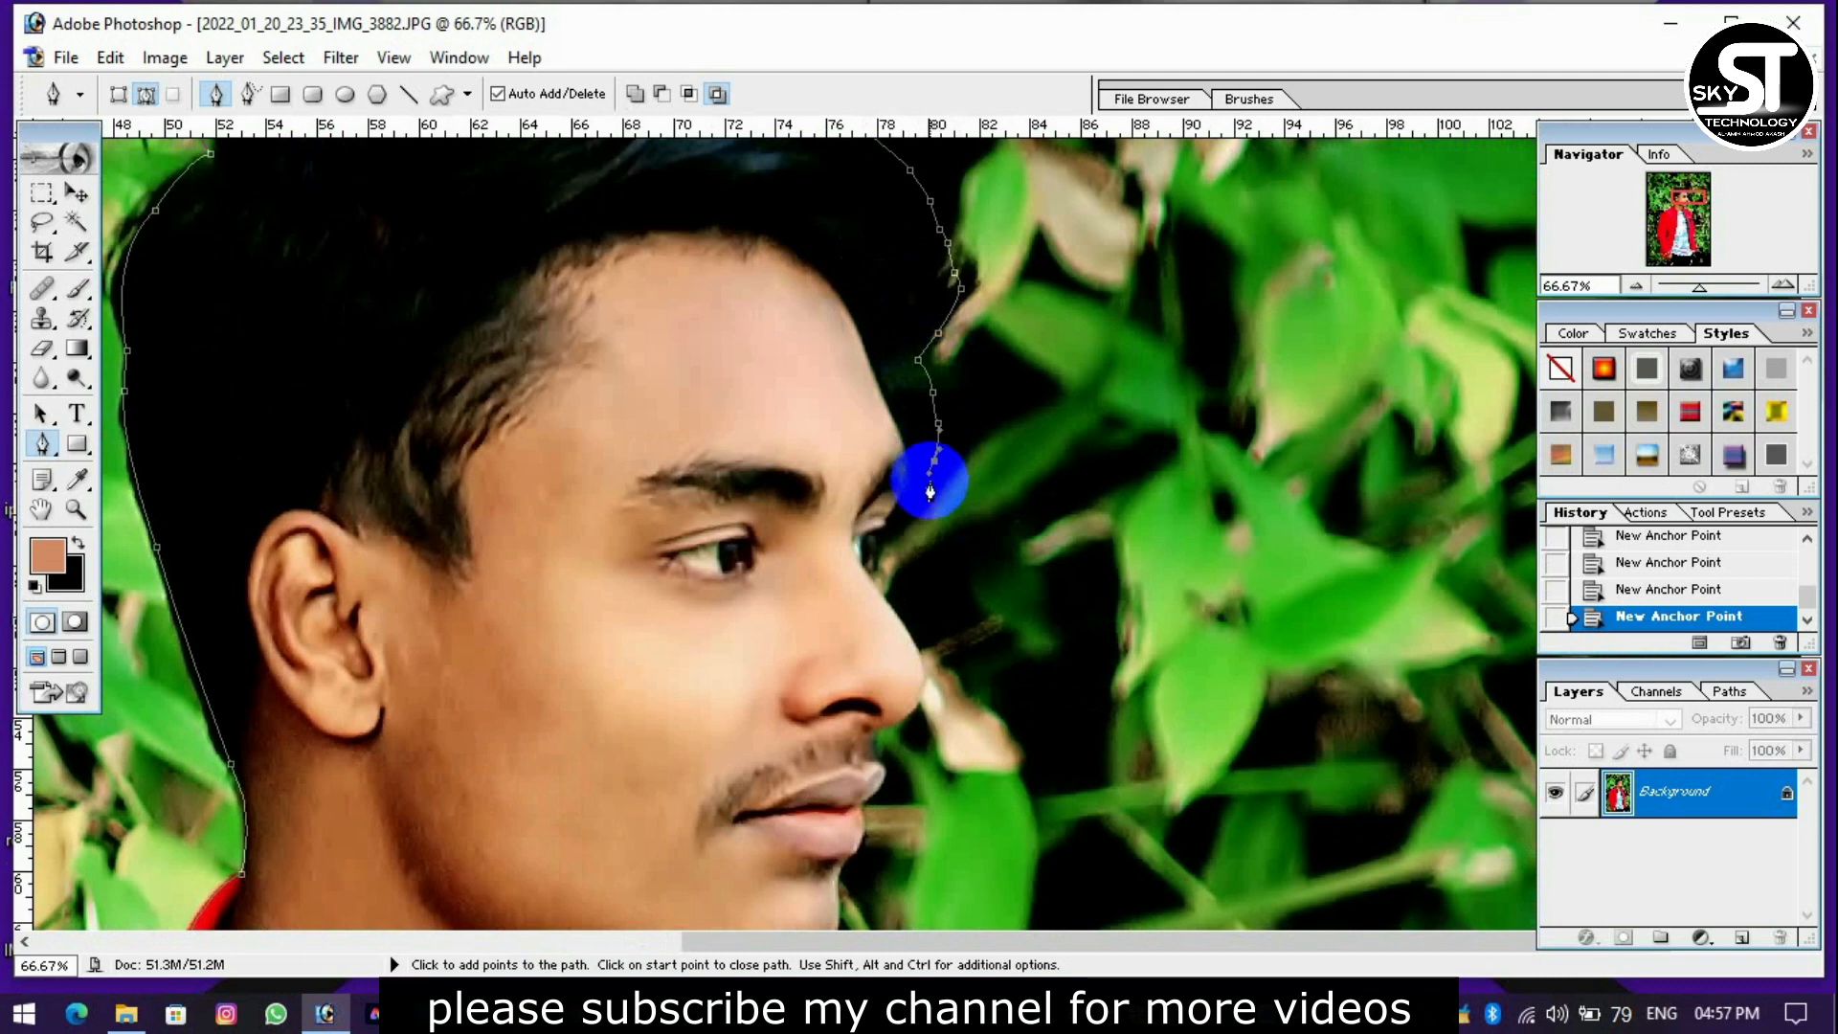
Trace the face profile from the brow over the nose, lips and chin to where the jaw meets the collar.
left_click_drag(878, 572, 902, 439)
left_click(936, 465)
left_click_drag(940, 569, 935, 414)
left_click(935, 490)
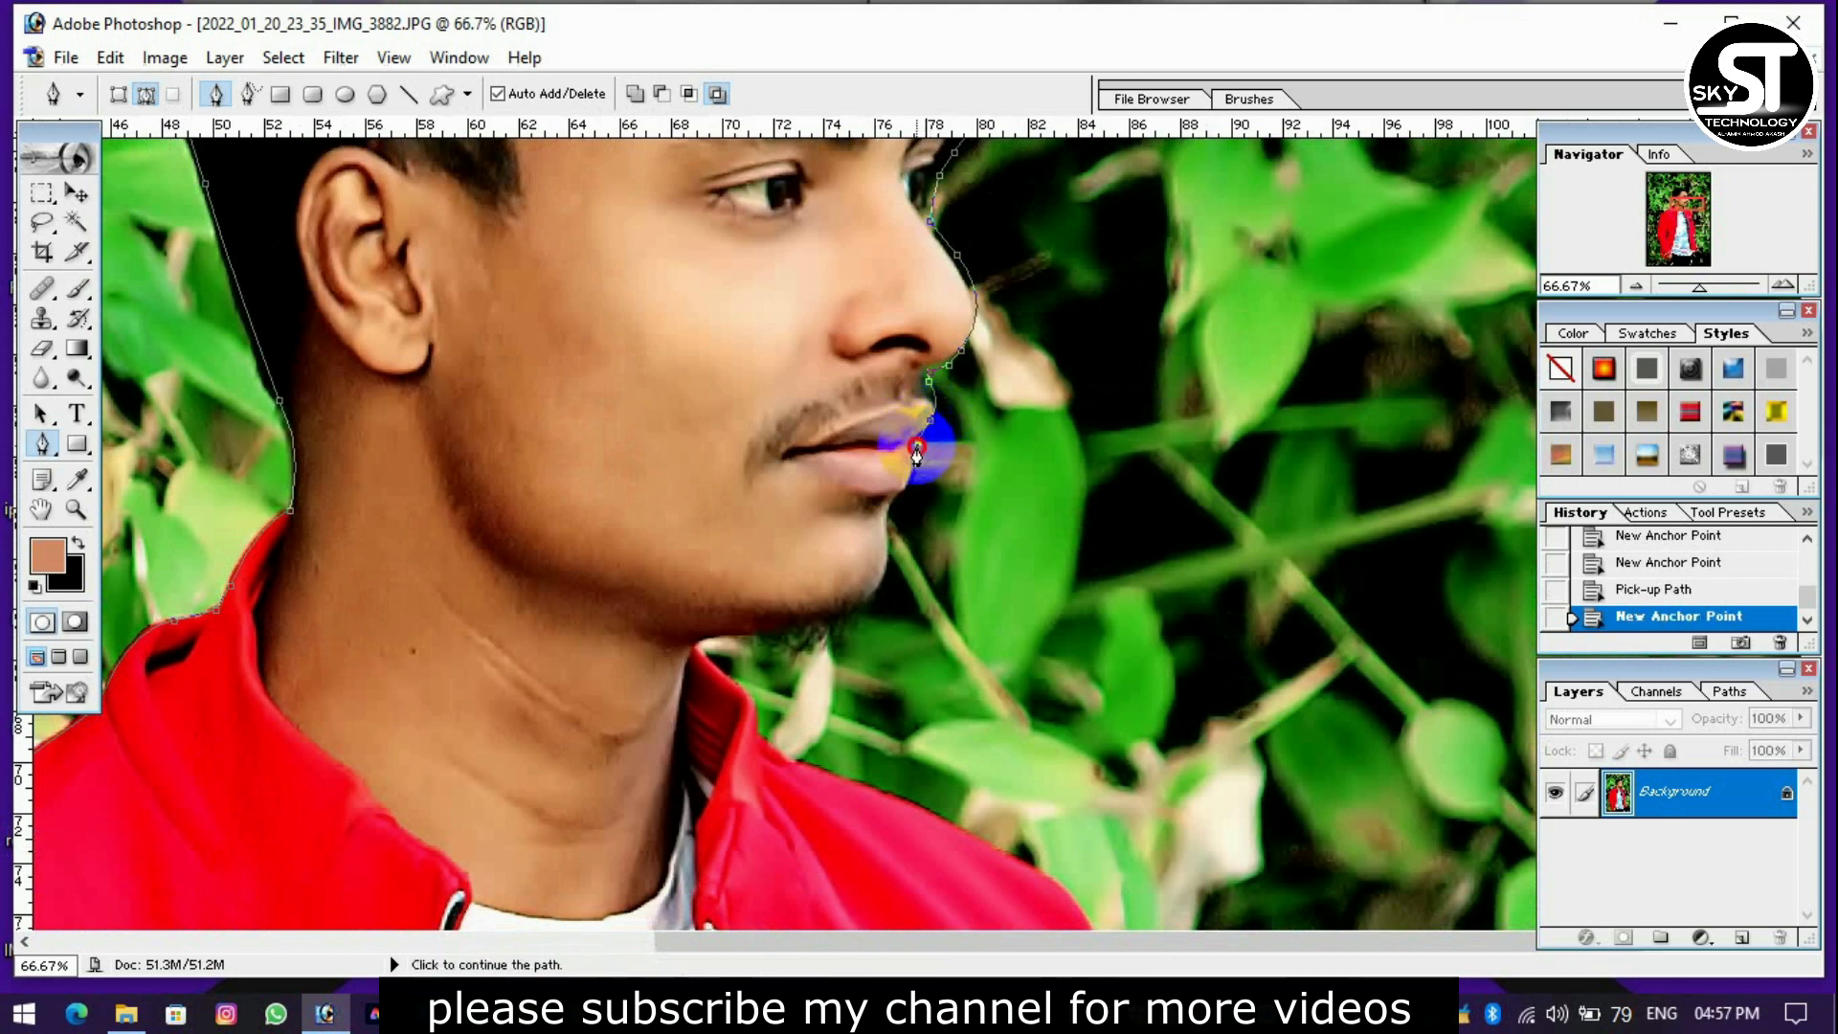
key("ctrl+z")
key("ctrl+z")
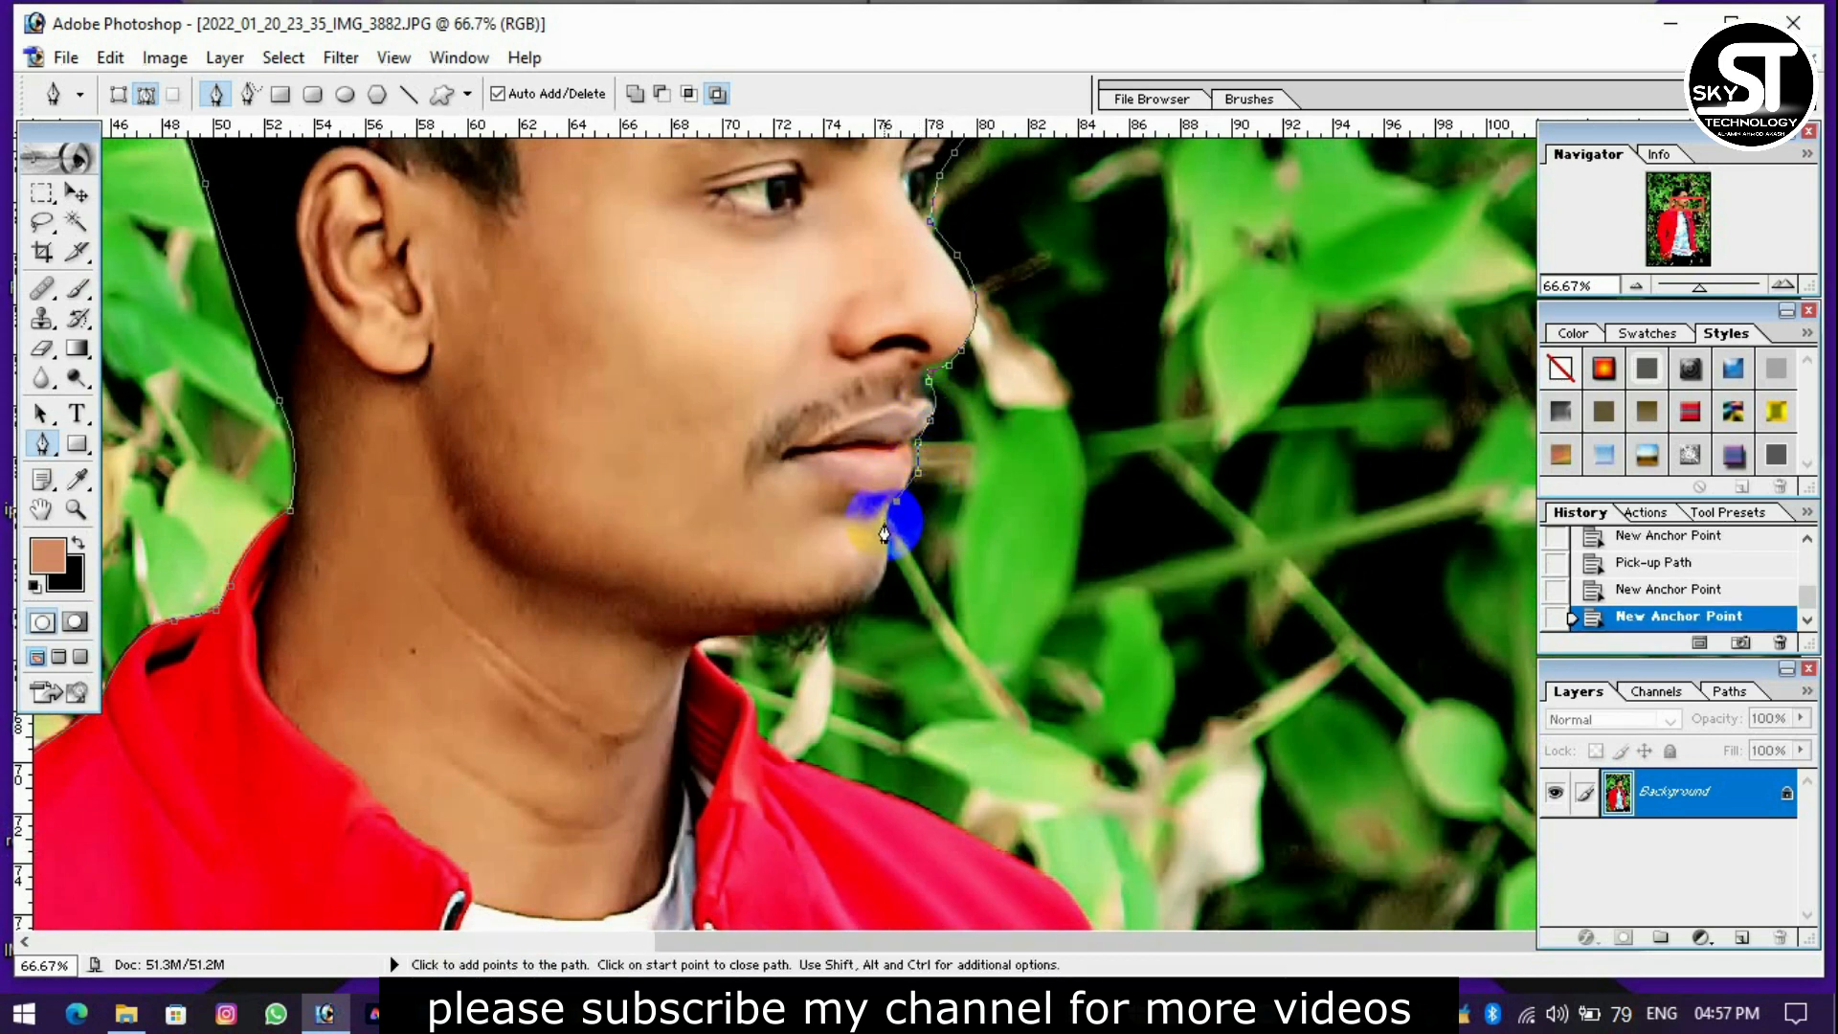
left_click(885, 524)
left_click_drag(829, 606, 817, 500)
left_click(743, 537, "alt")
left_click(708, 538)
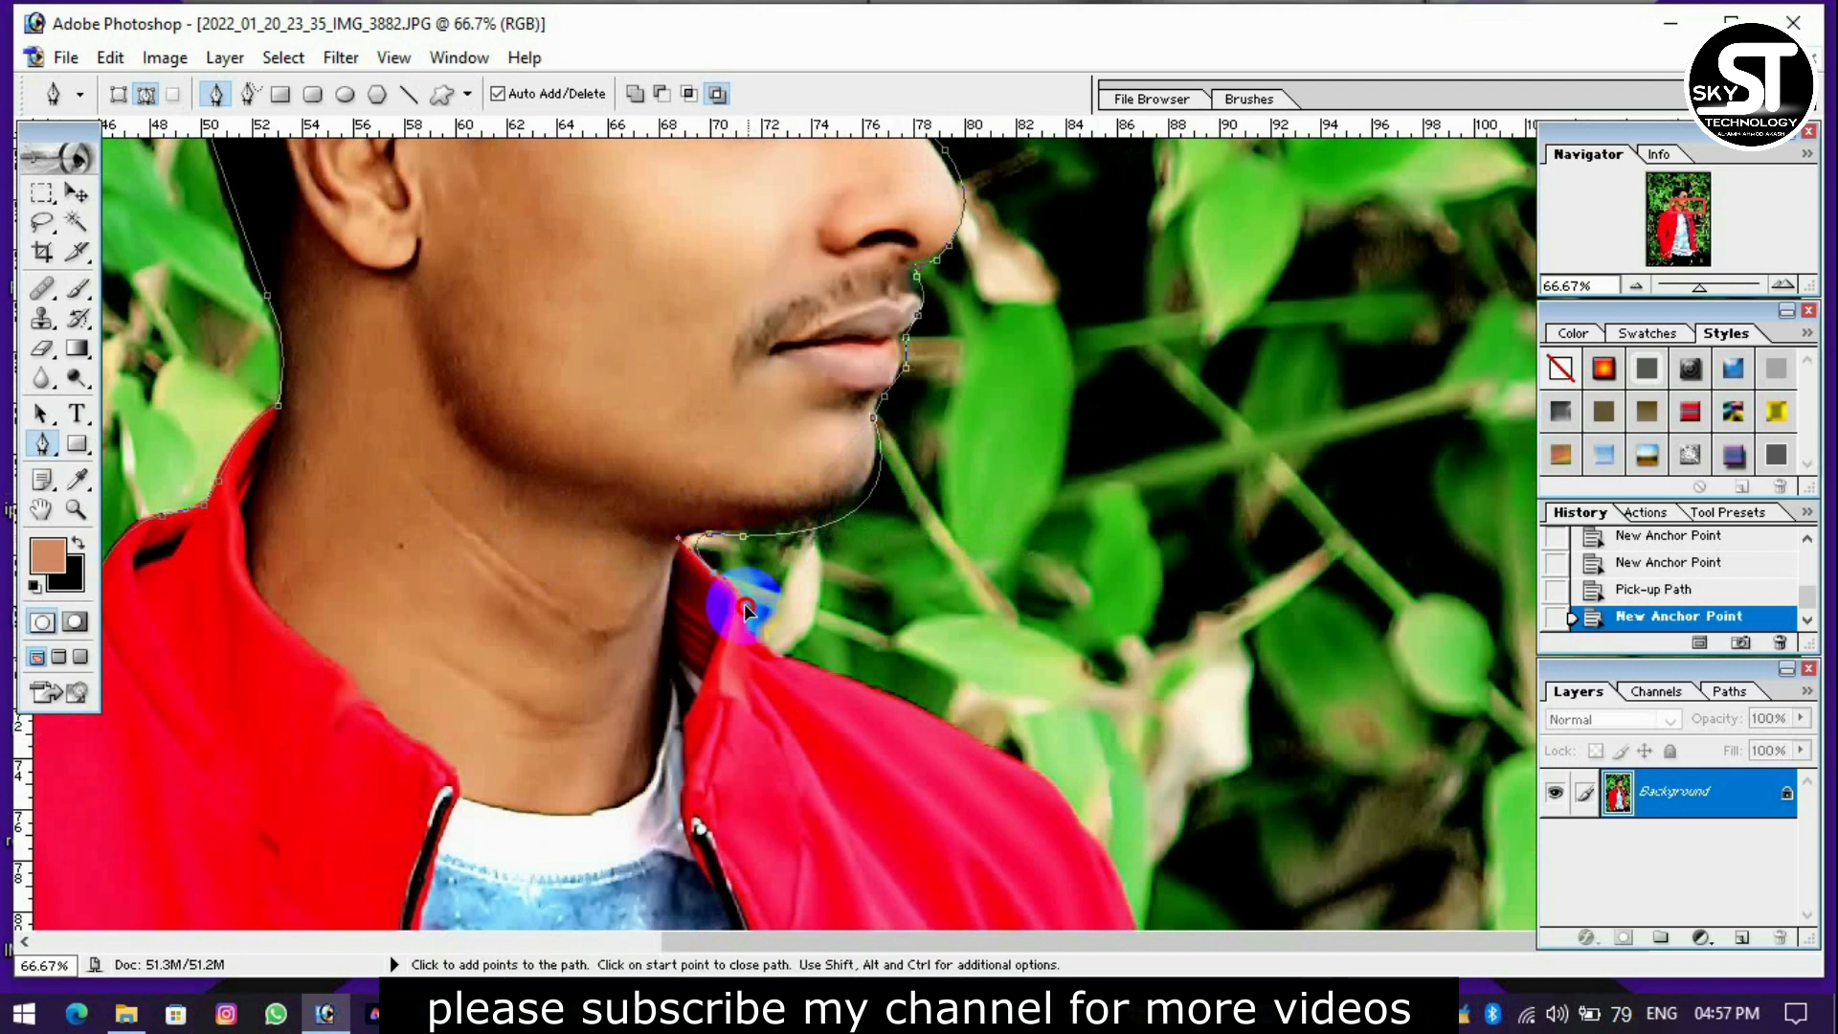
Follow the right-hand side of the jacket collar and curve the path over the right-hand shoulder.
left_click(713, 573, "alt")
left_click_drag(746, 632, 748, 674)
left_click(746, 632, "alt")
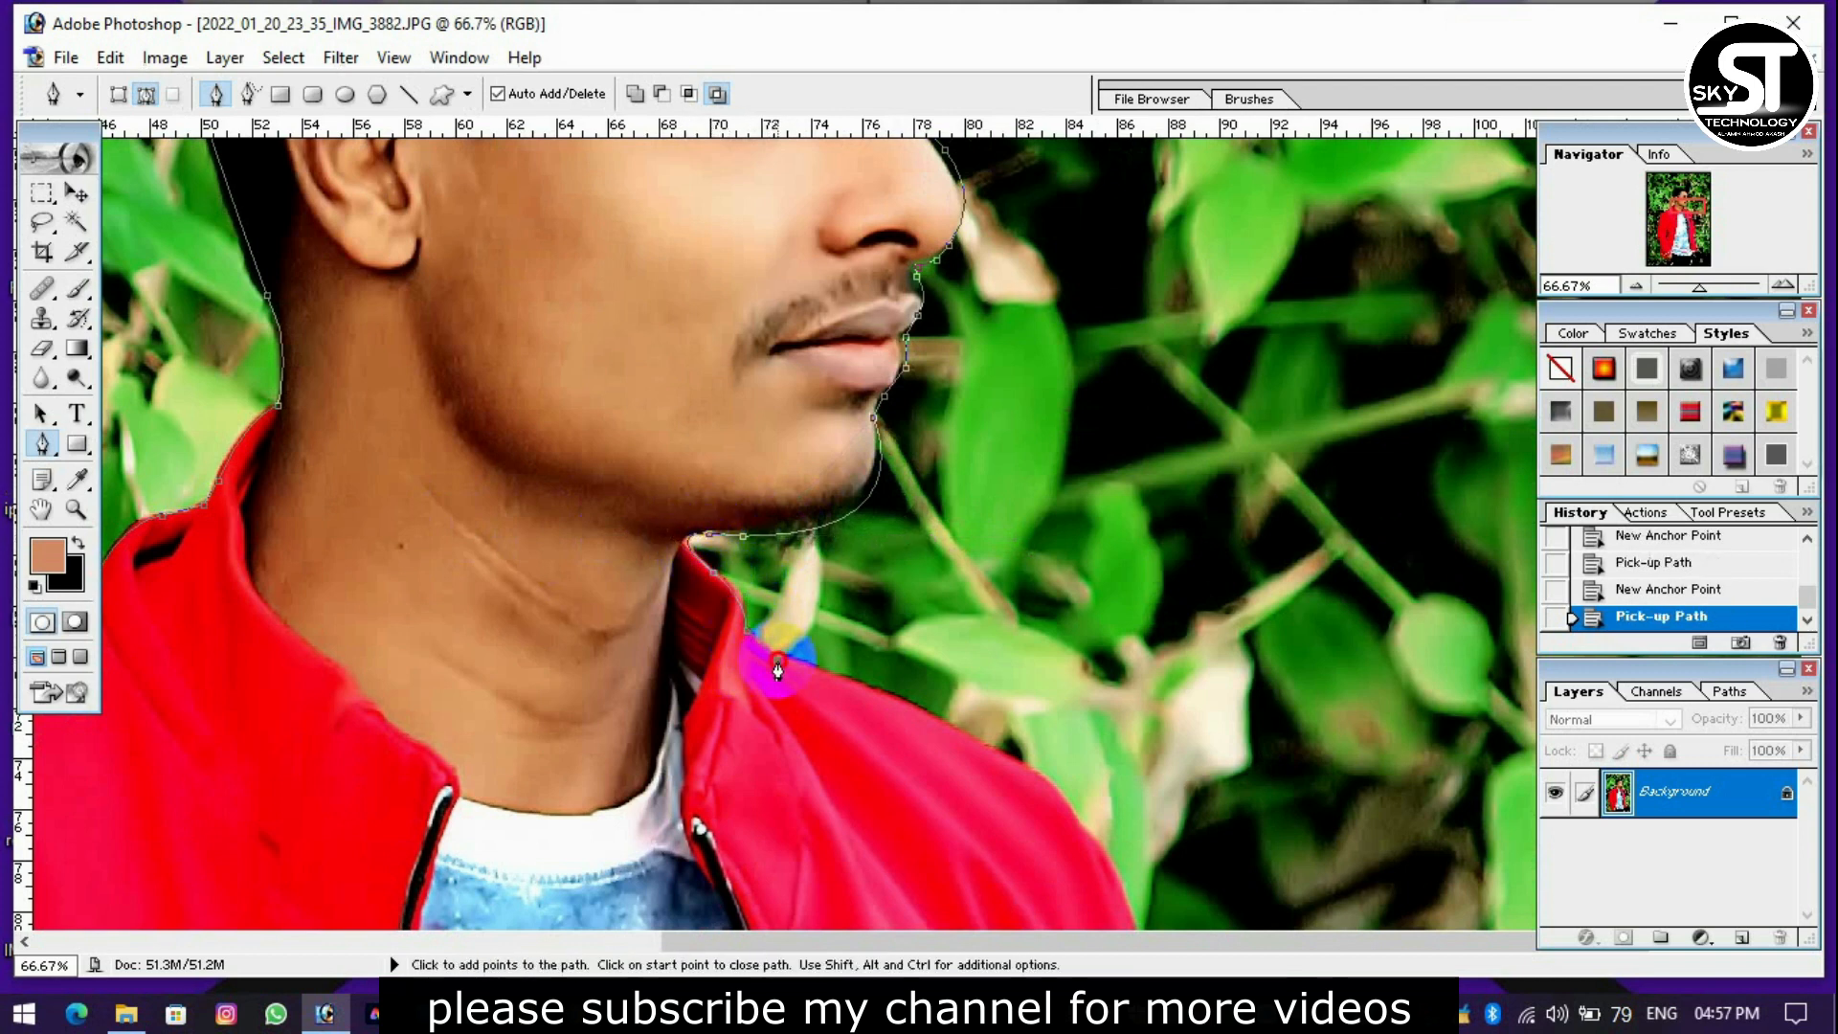
left_click(777, 662)
left_click_drag(937, 683, 843, 329)
left_click_drag(1011, 522, 1078, 610)
left_click(1012, 523, "alt")
left_click(1058, 698)
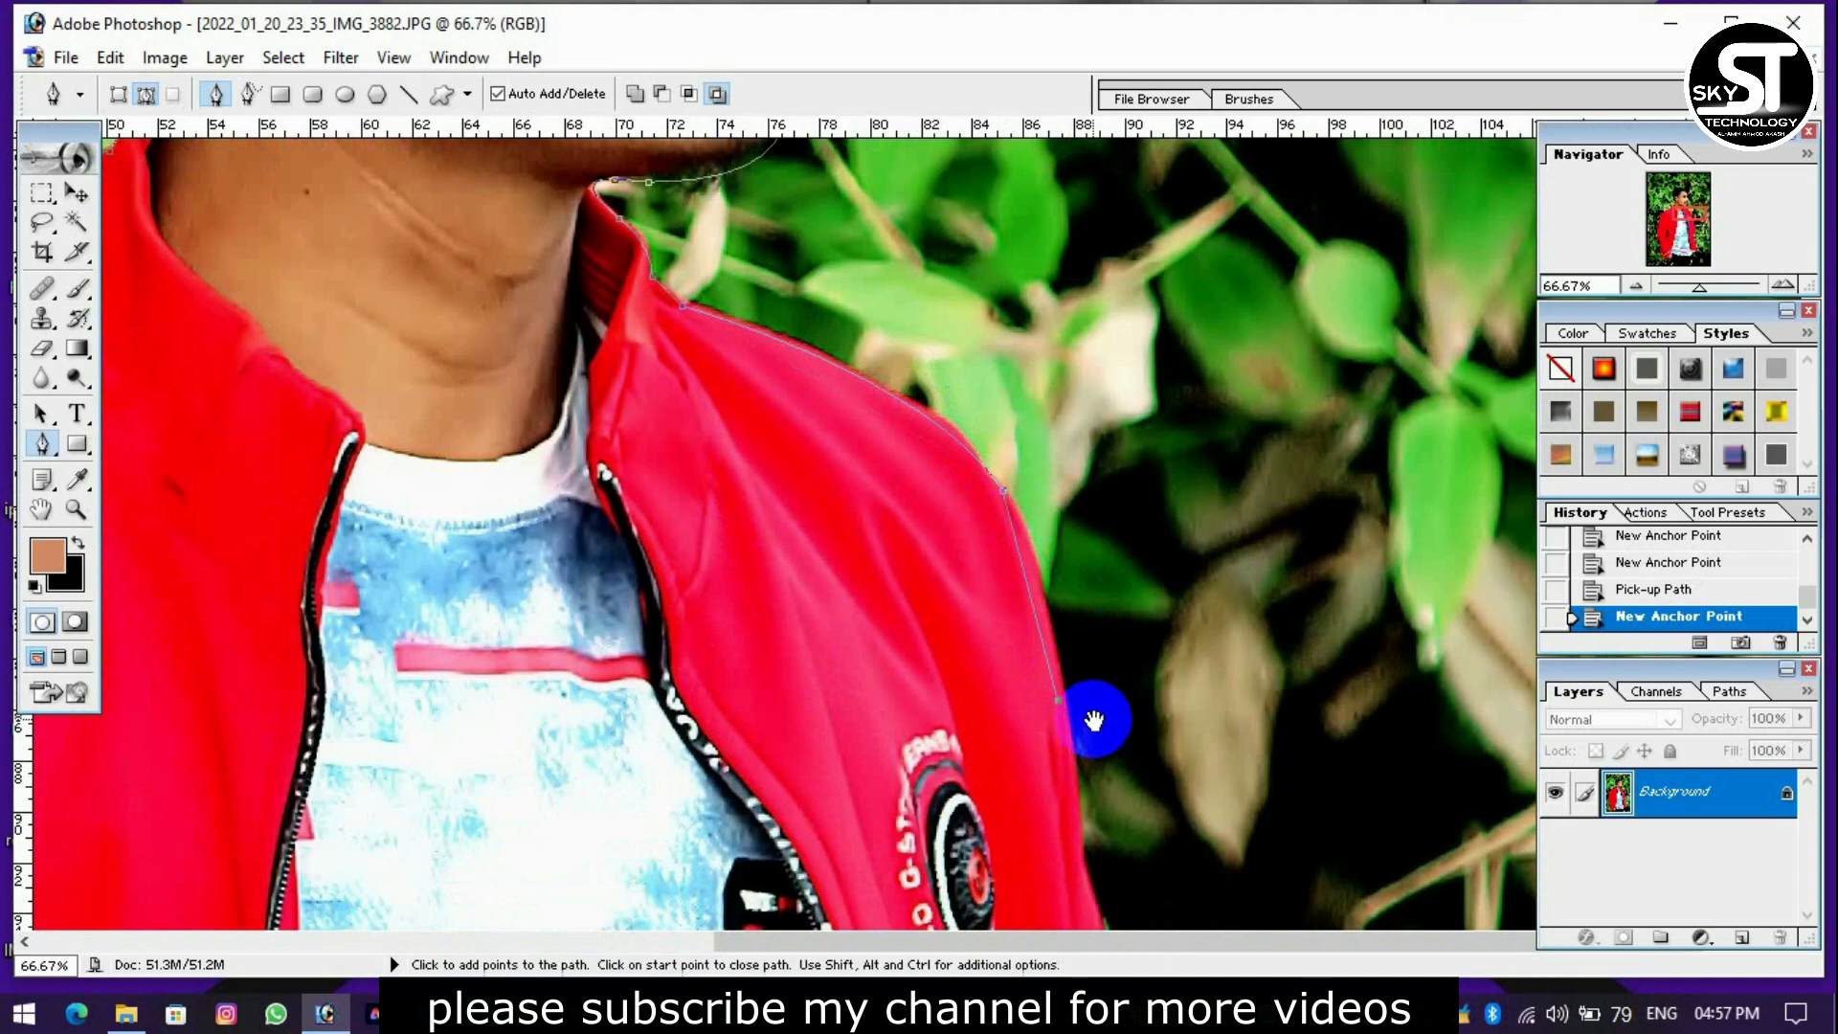
Trace the outer edge of the right-hand sleeve down to the fold at the elbow.
left_click_drag(1095, 737, 1083, 355)
left_click(1101, 743)
left_click_drag(1162, 764, 1136, 402)
left_click(1146, 529)
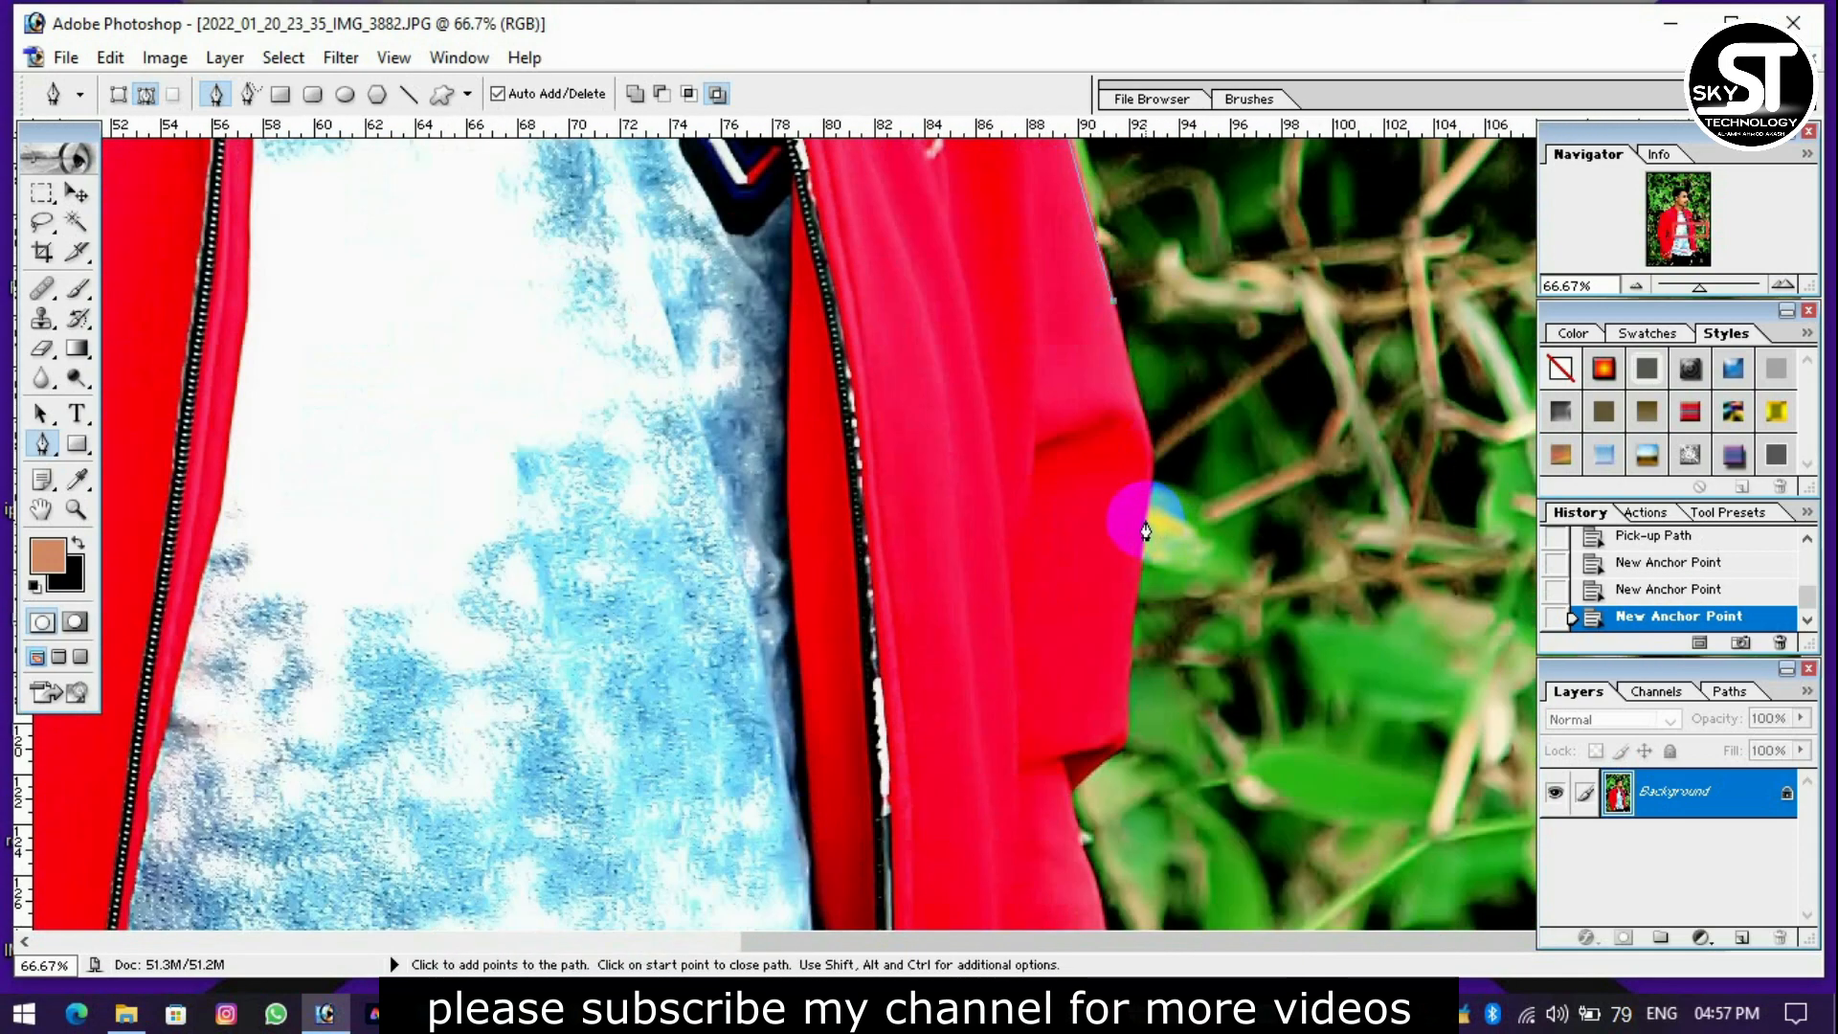
left_click(1140, 513, "alt")
left_click(1161, 767)
left_click_drag(1140, 737, 1161, 367)
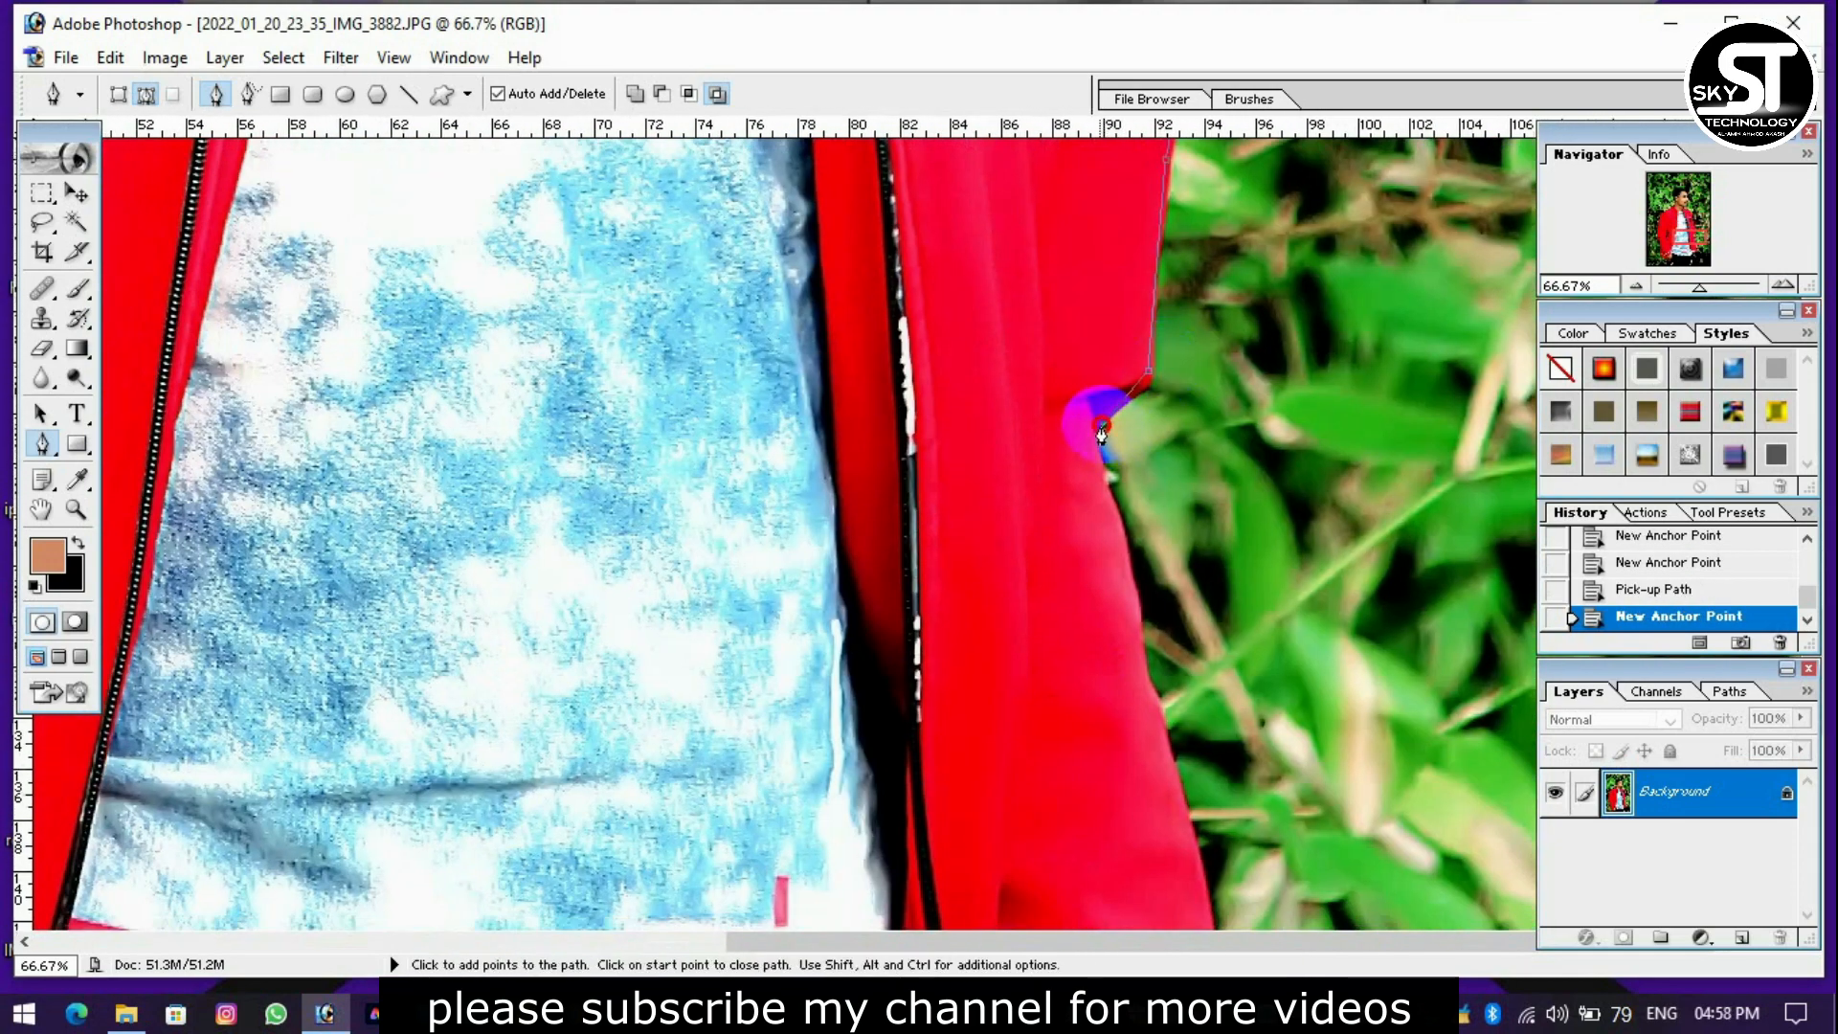
Continue the path along the right-hand forearm down to the white stripe of the cuff.
left_click(1147, 689)
left_click_drag(1149, 737, 1158, 354)
left_click(1223, 616, "alt")
left_click_drag(1240, 637, 1227, 263)
left_click_drag(1231, 443, 1223, 498)
left_click(1231, 443, "alt")
left_click(1209, 501, "alt")
left_click(1198, 532)
Outline the right-hand cuff, the wrist and the outer edge of the black trousers.
left_click_drag(1193, 675, 1177, 402)
left_click(1163, 393)
left_click(1145, 415)
left_click(1139, 463)
left_click_drag(1182, 517, 1172, 278)
left_click_drag(1142, 595, 1118, 632)
left_click(1105, 666)
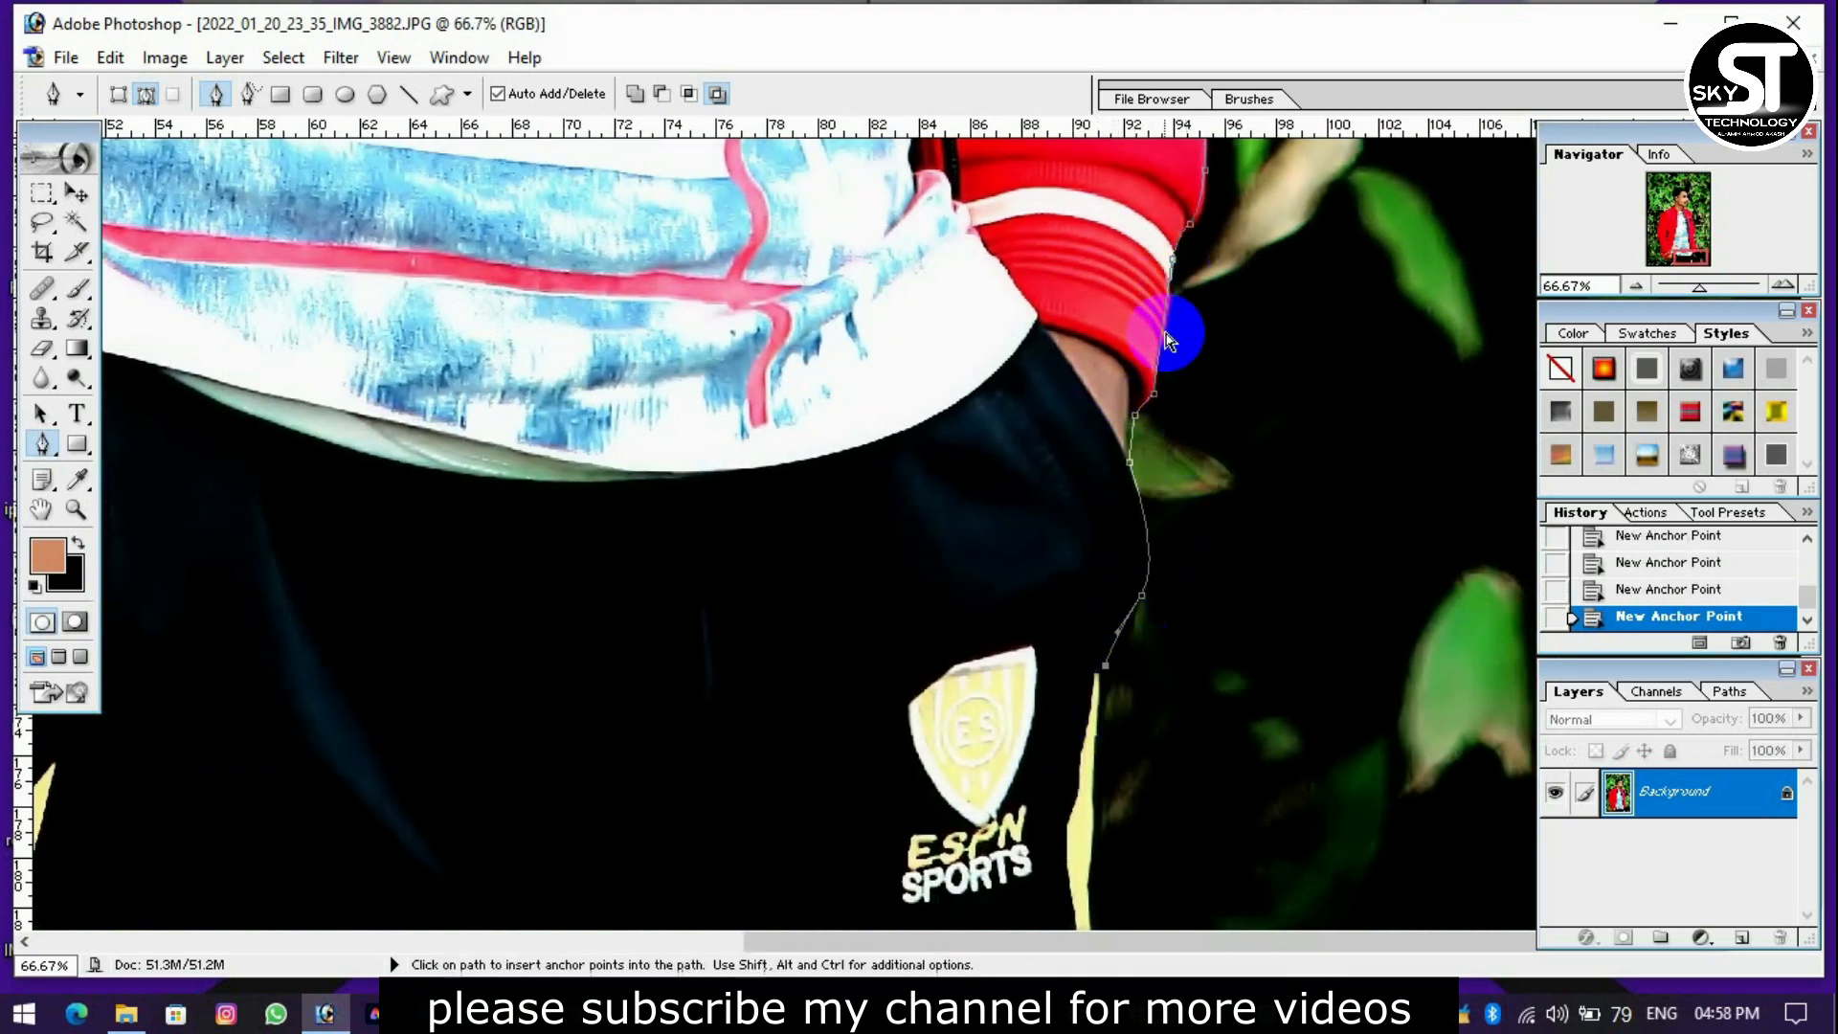
Run the path down past the photo's lower edge and back toward its starting point.
key("ctrl+minus")
key("ctrl+minus")
key("ctrl+minus")
key("ctrl+minus")
key("ctrl+minus")
key("ctrl+minus")
left_click(1032, 919)
left_click(968, 922)
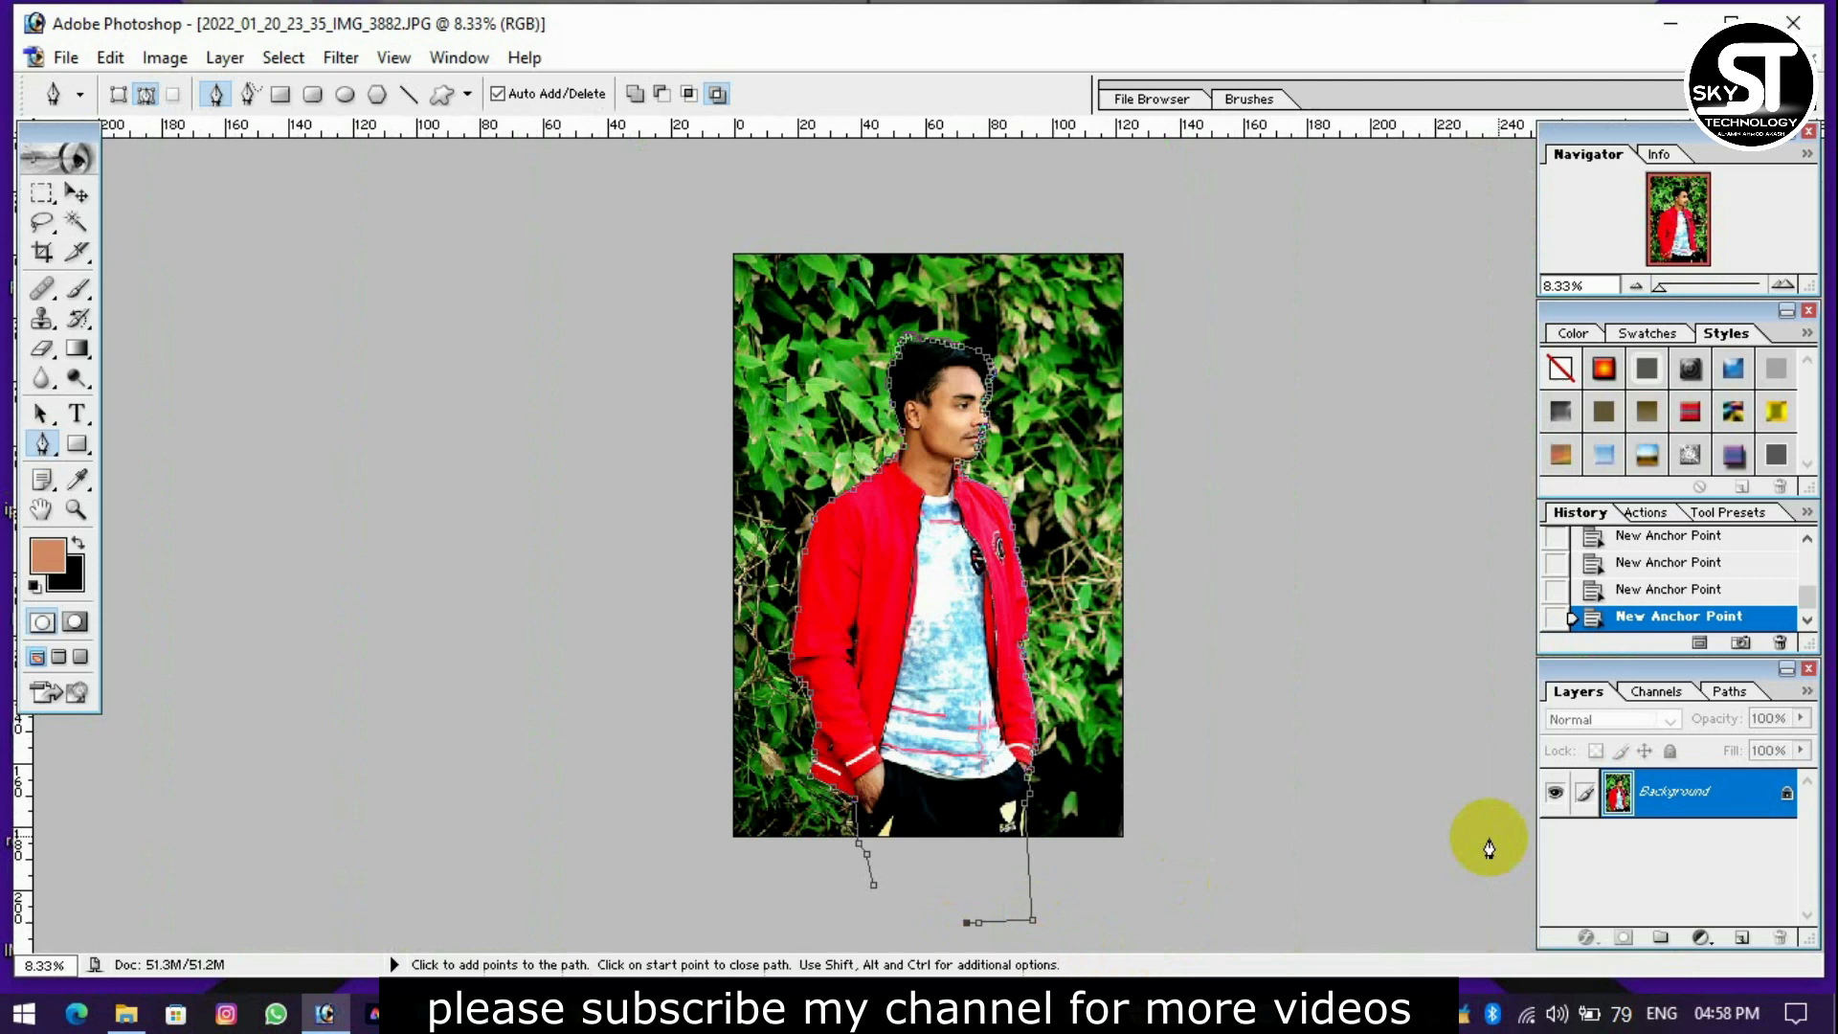
Convert the path around the man into a selection.
right_click(1658, 806)
left_click(1287, 783)
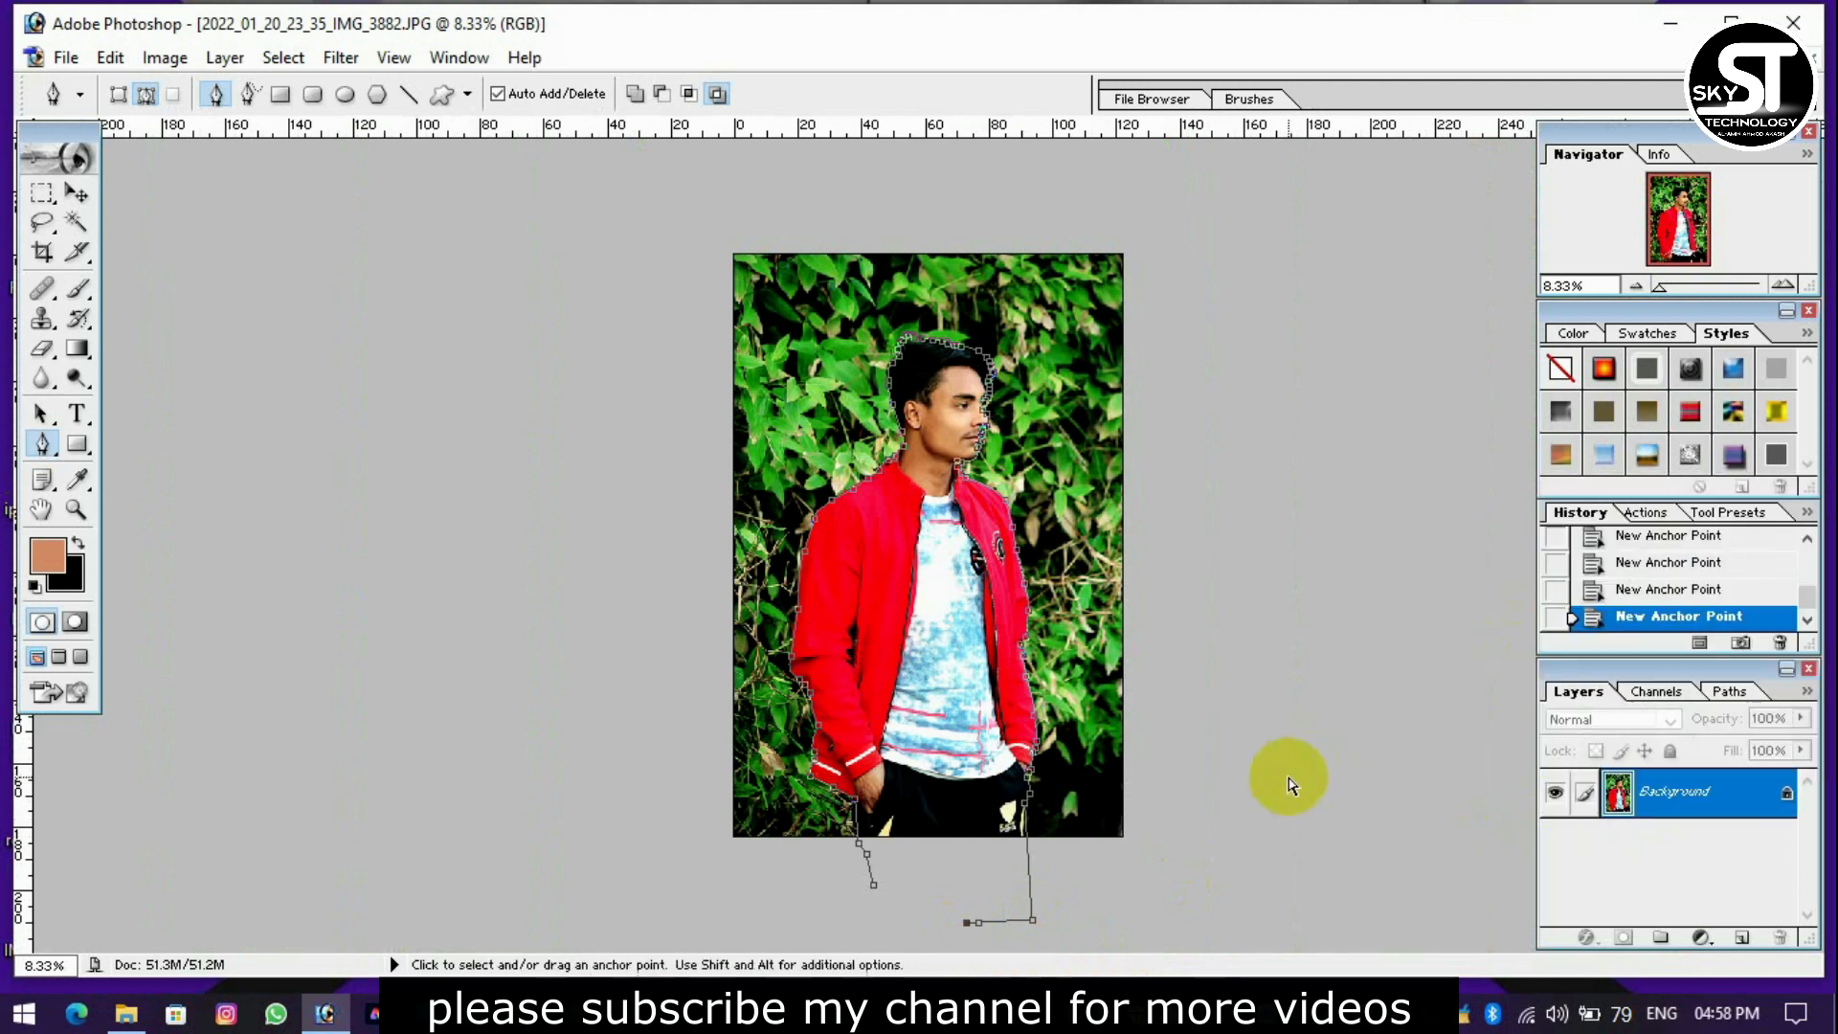
key("ctrl+plus")
key("ctrl+plus")
scroll(1153, 410, "up", 2)
scroll(1152, 410, "up", 1)
key("ctrl+shift+i")
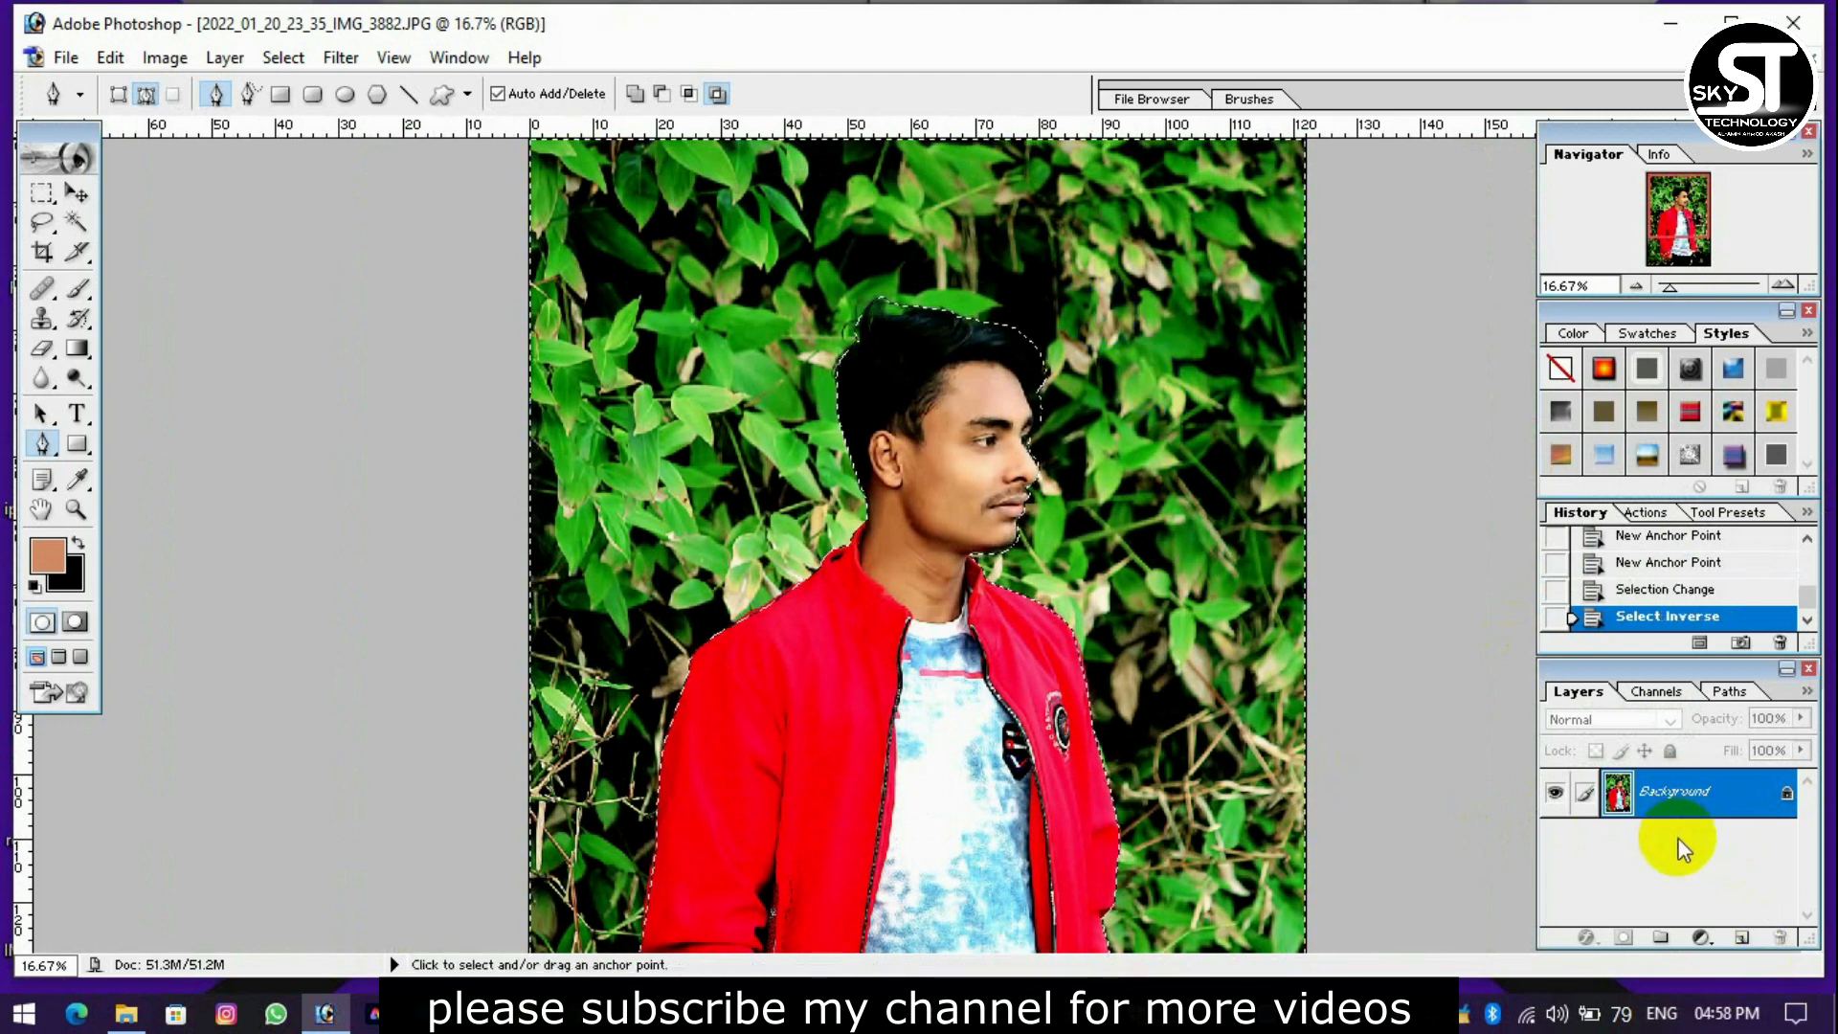
key("ctrl+j")
left_click(335, 59)
mouse_move(394, 256)
left_click(873, 345)
left_click_drag(914, 298, 1285, 251)
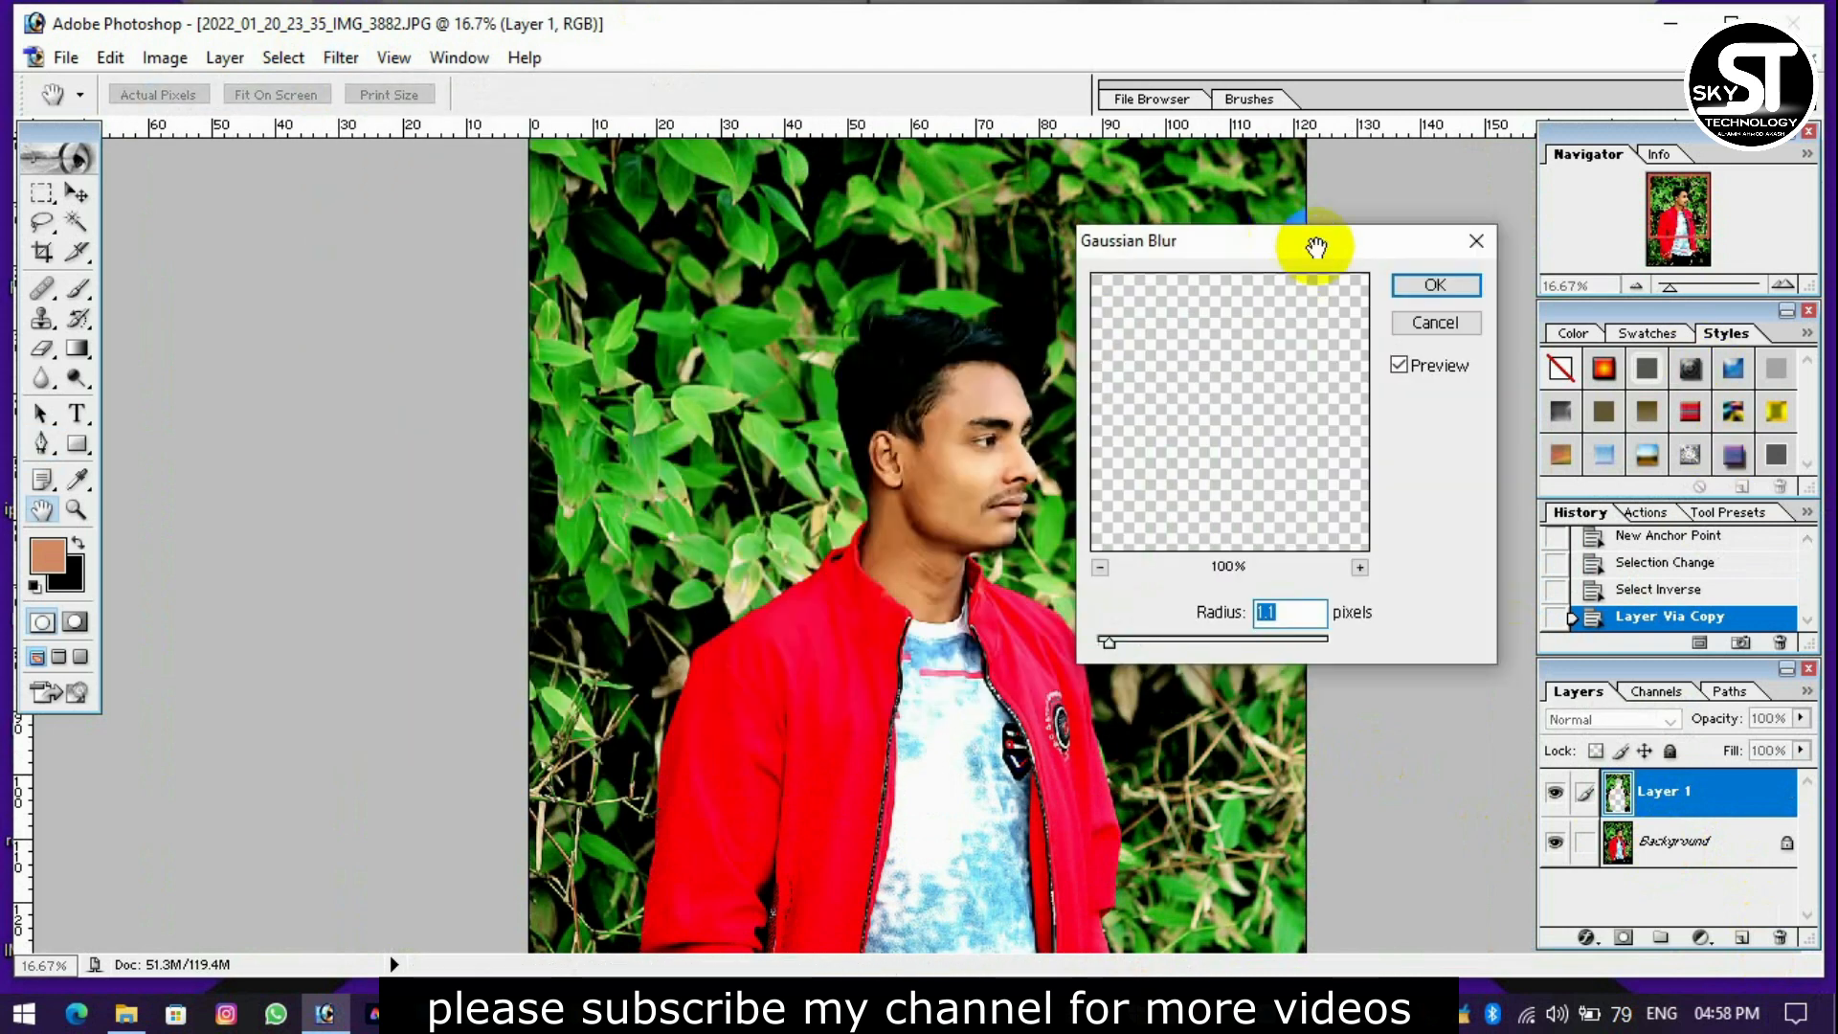
mouse_move(1169, 639)
left_mouse_down()
mouse_move(1212, 645)
mouse_move(1194, 642)
left_mouse_up()
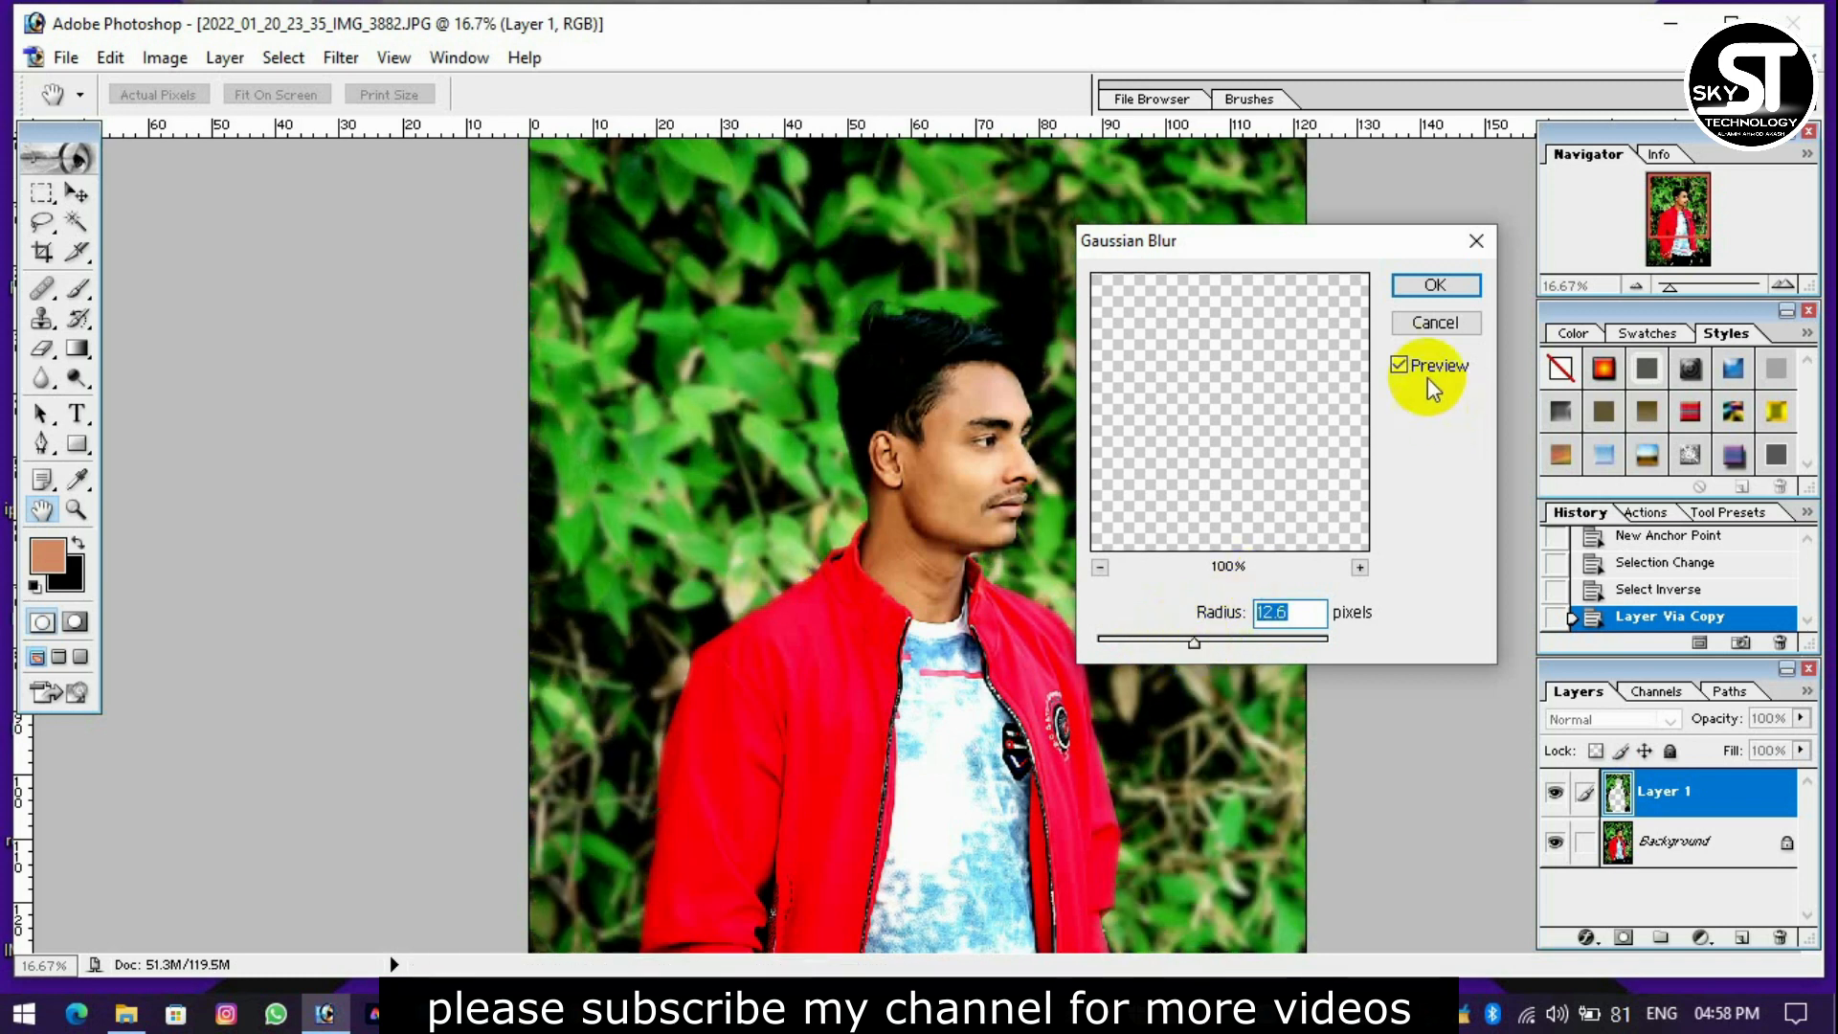
left_click(1429, 316)
key("p")
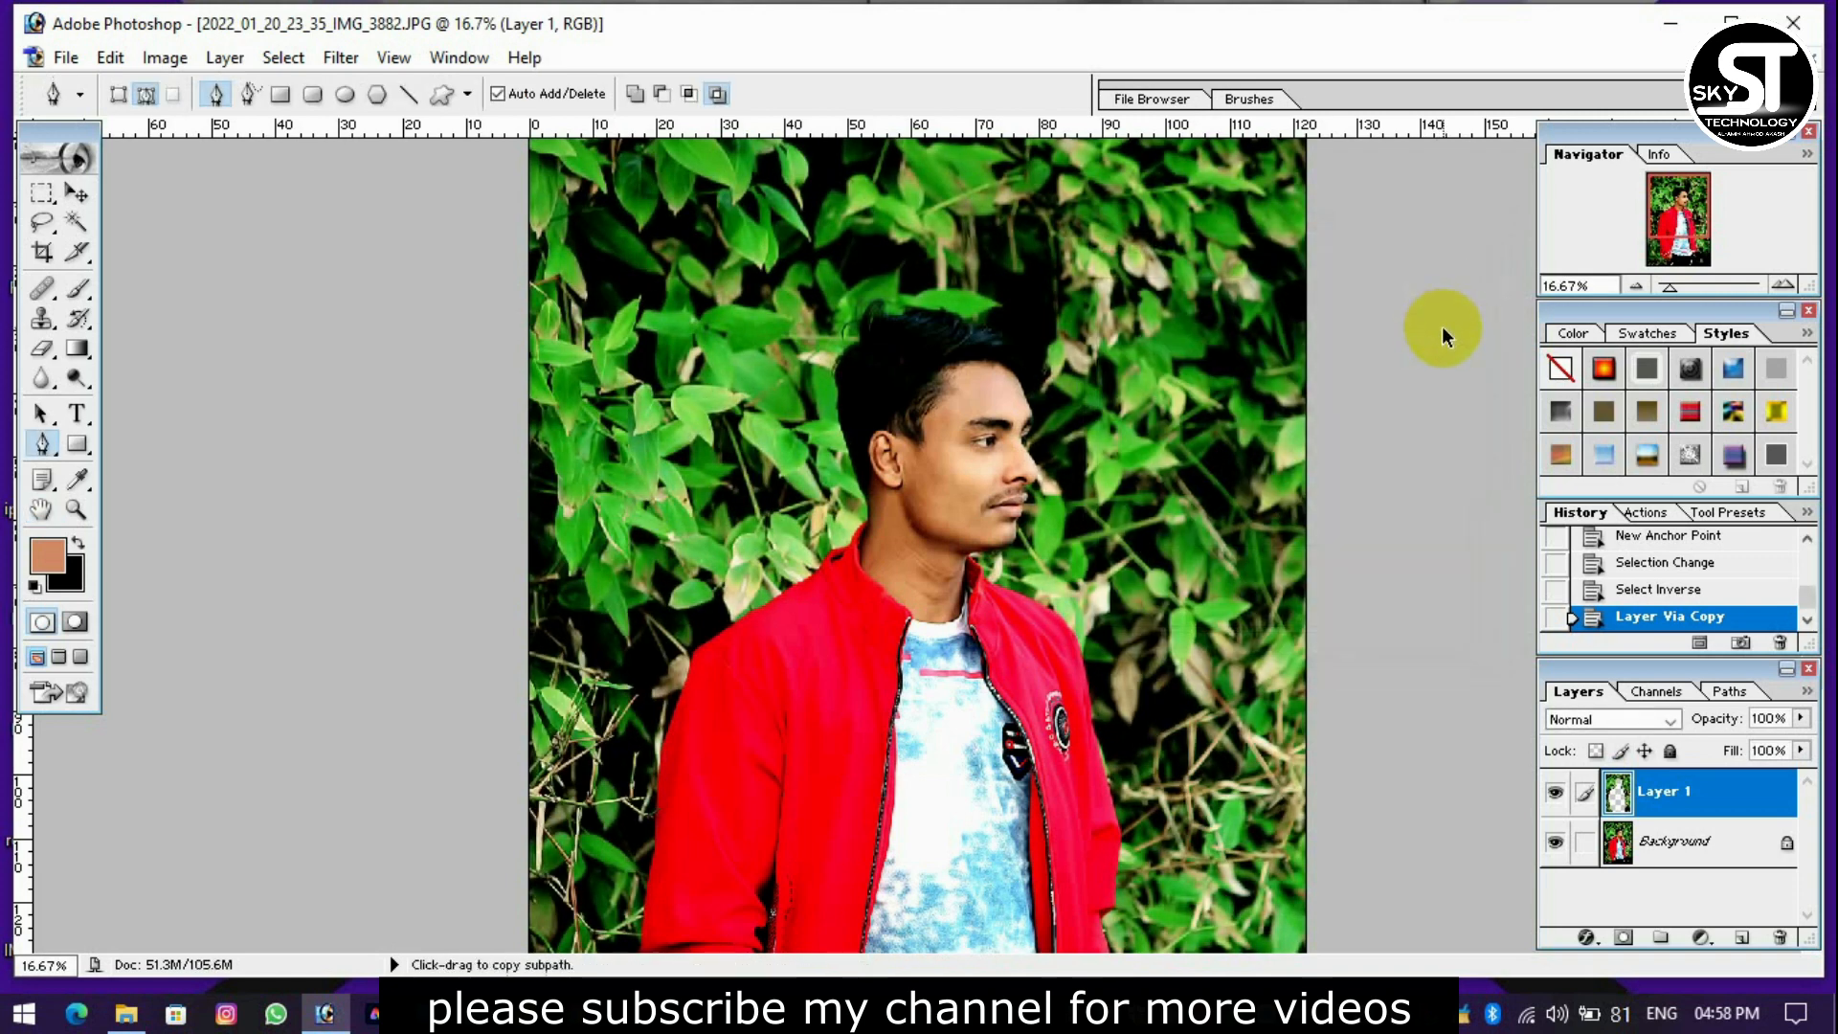
key("ctrl+z")
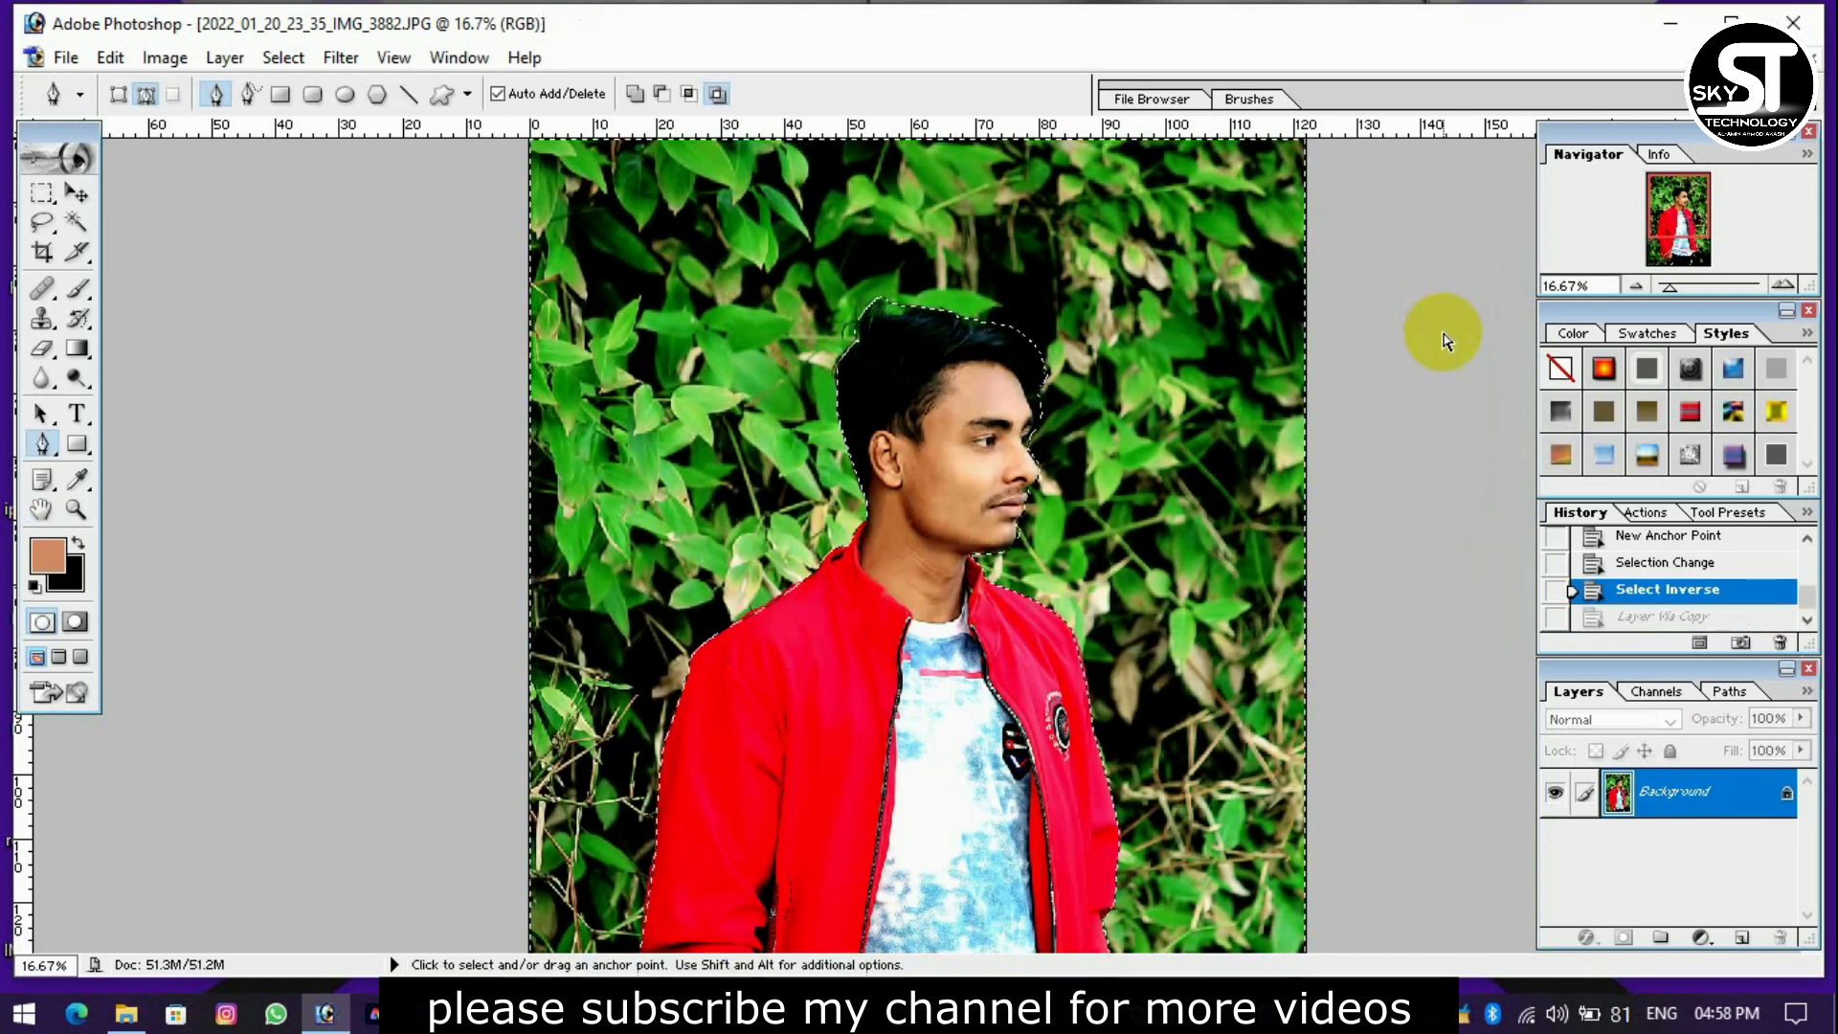
key("ctrl+shift+i")
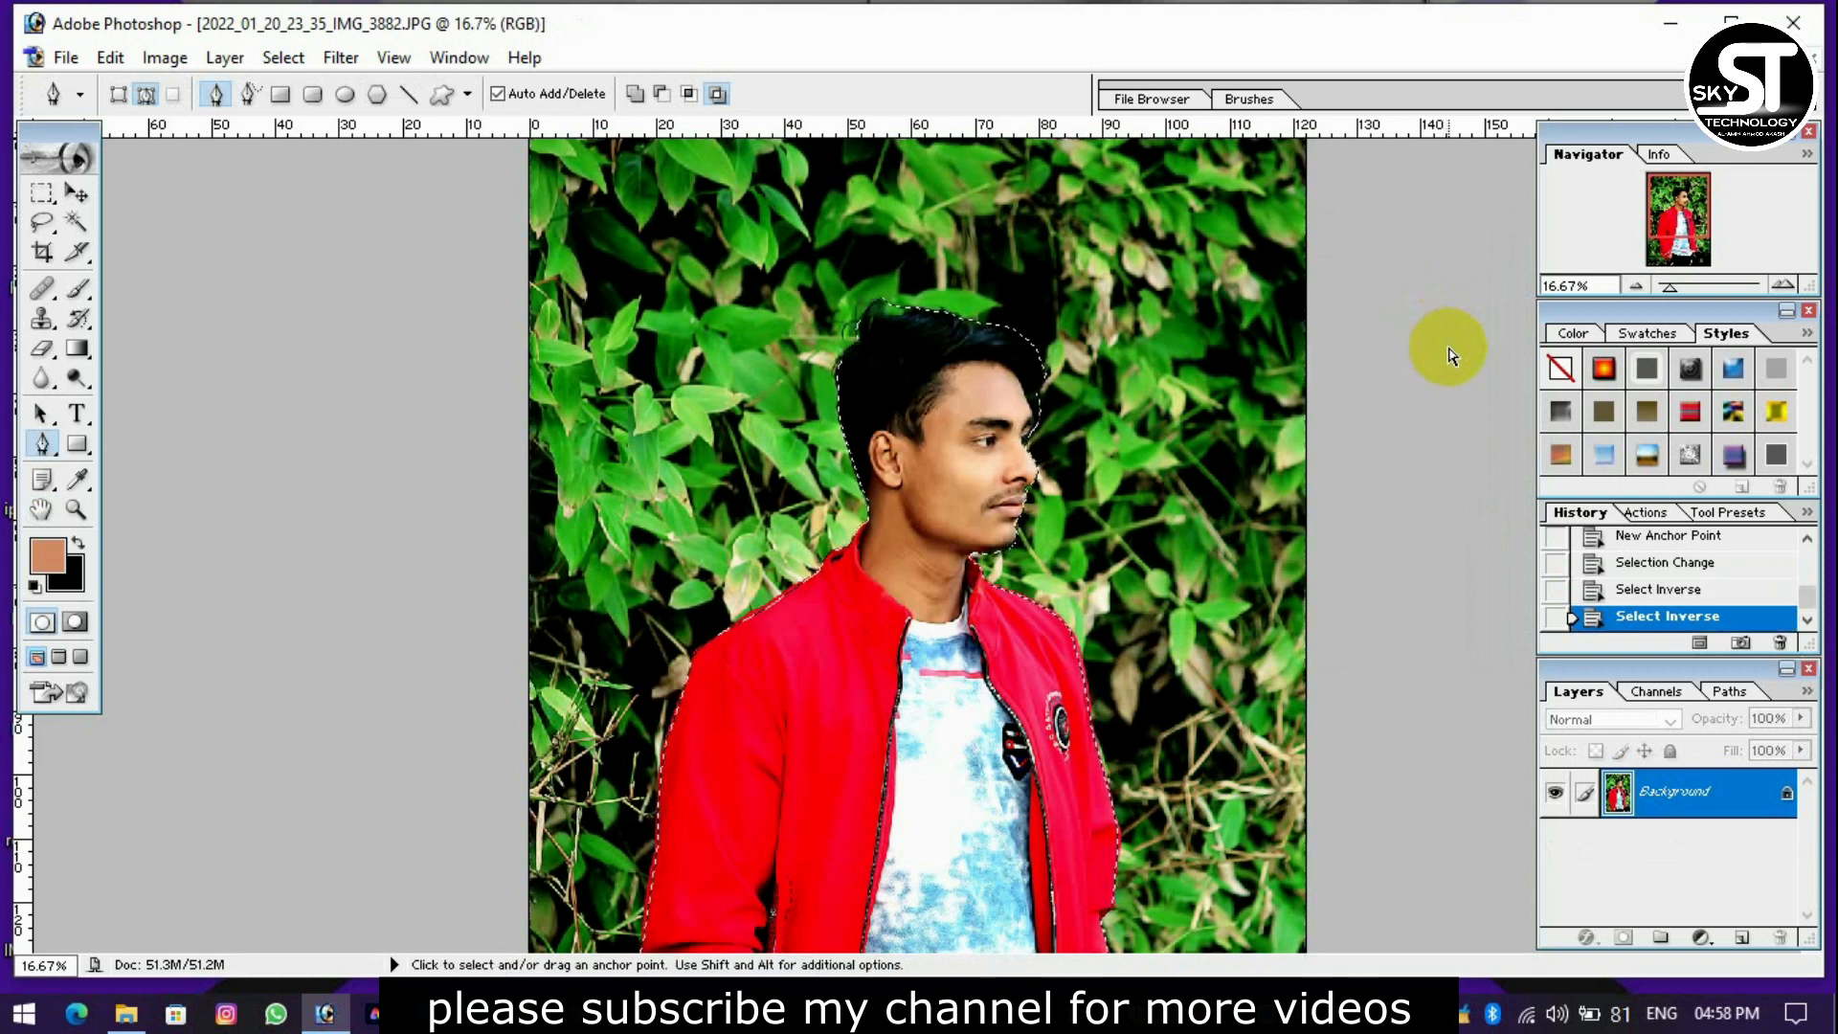
Copy the selected man to a new layer and apply a 26.4-pixel Gaussian Blur to the Background layer.
key("ctrl+j")
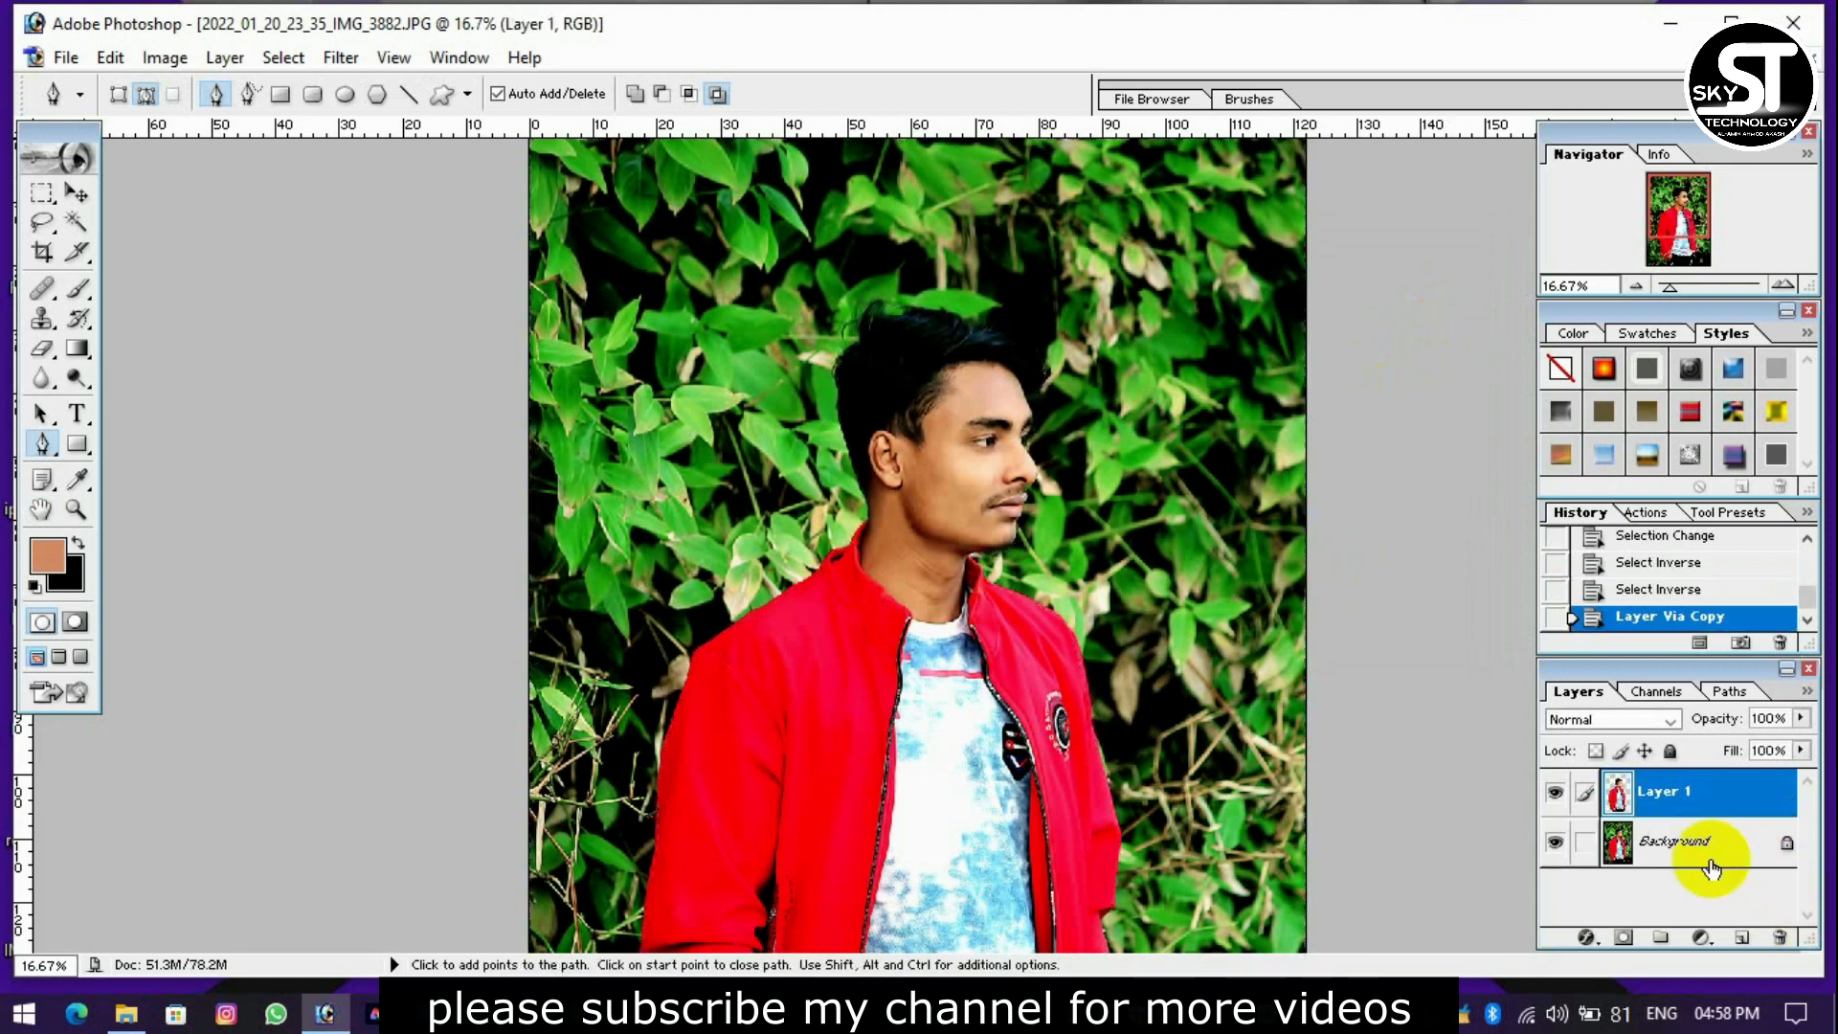
left_click(1709, 847)
left_click(341, 58)
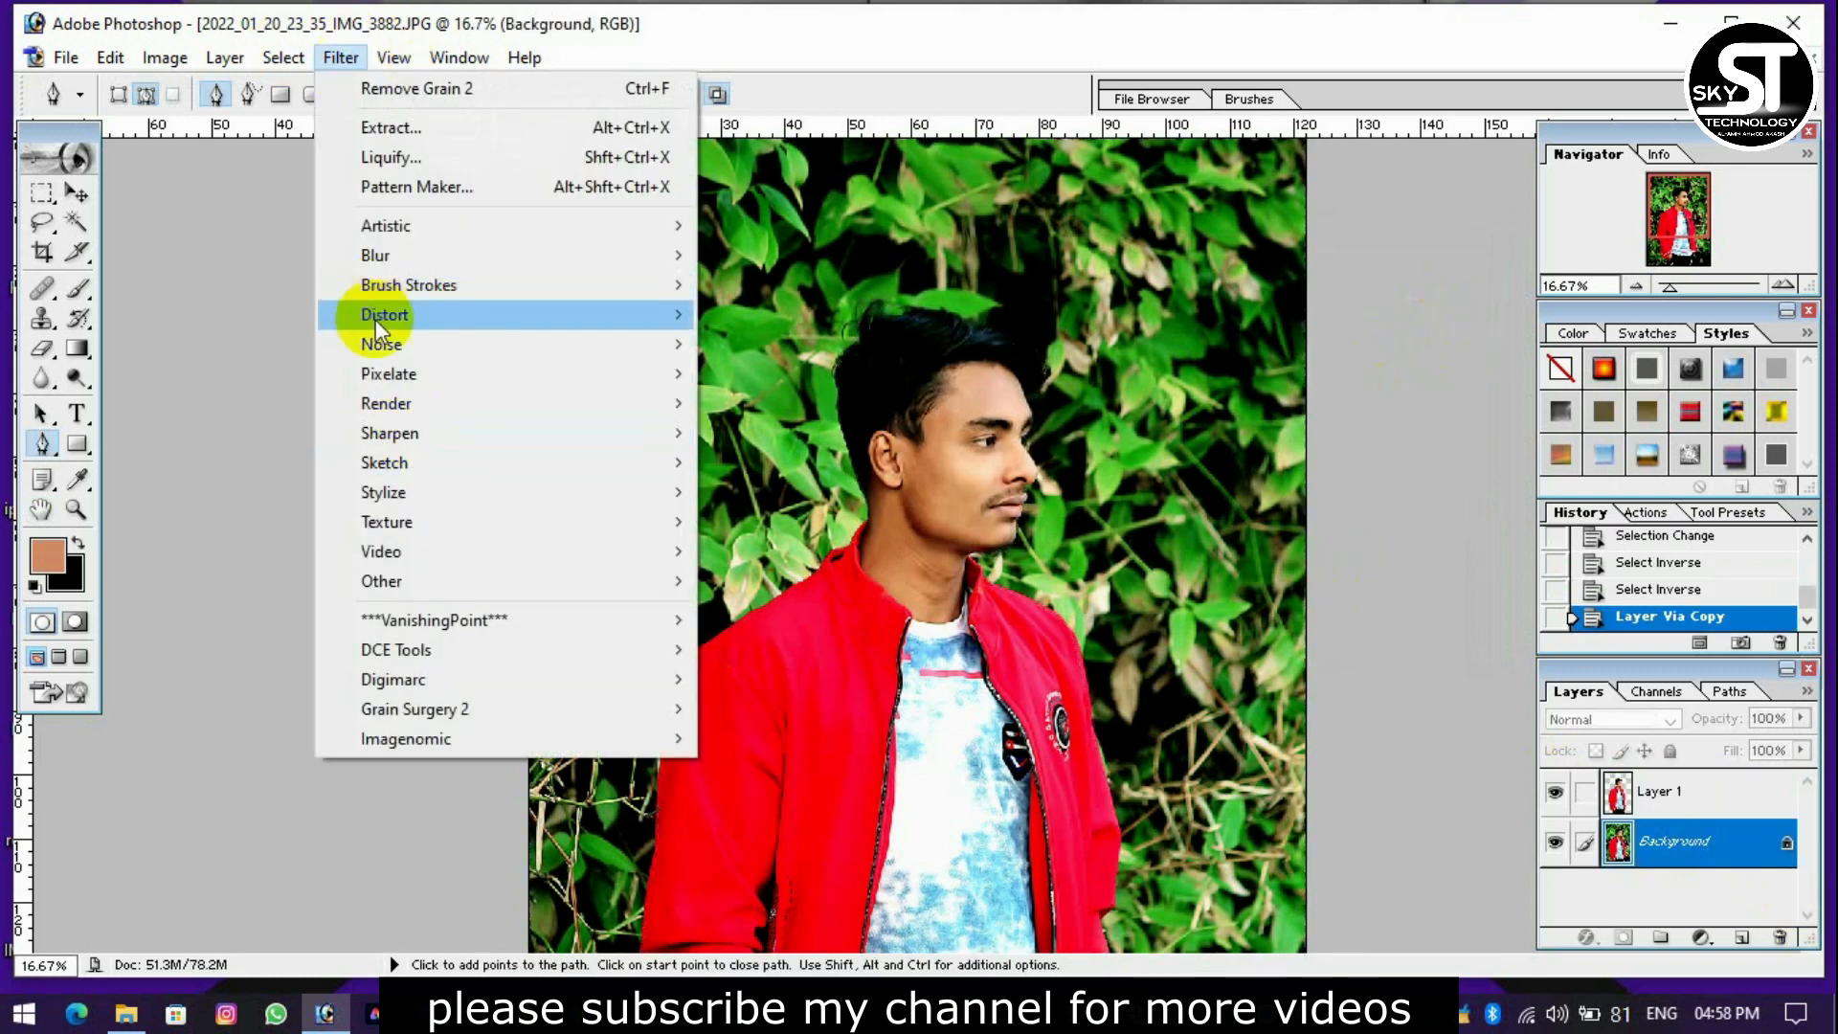
mouse_move(399, 256)
left_click(765, 343)
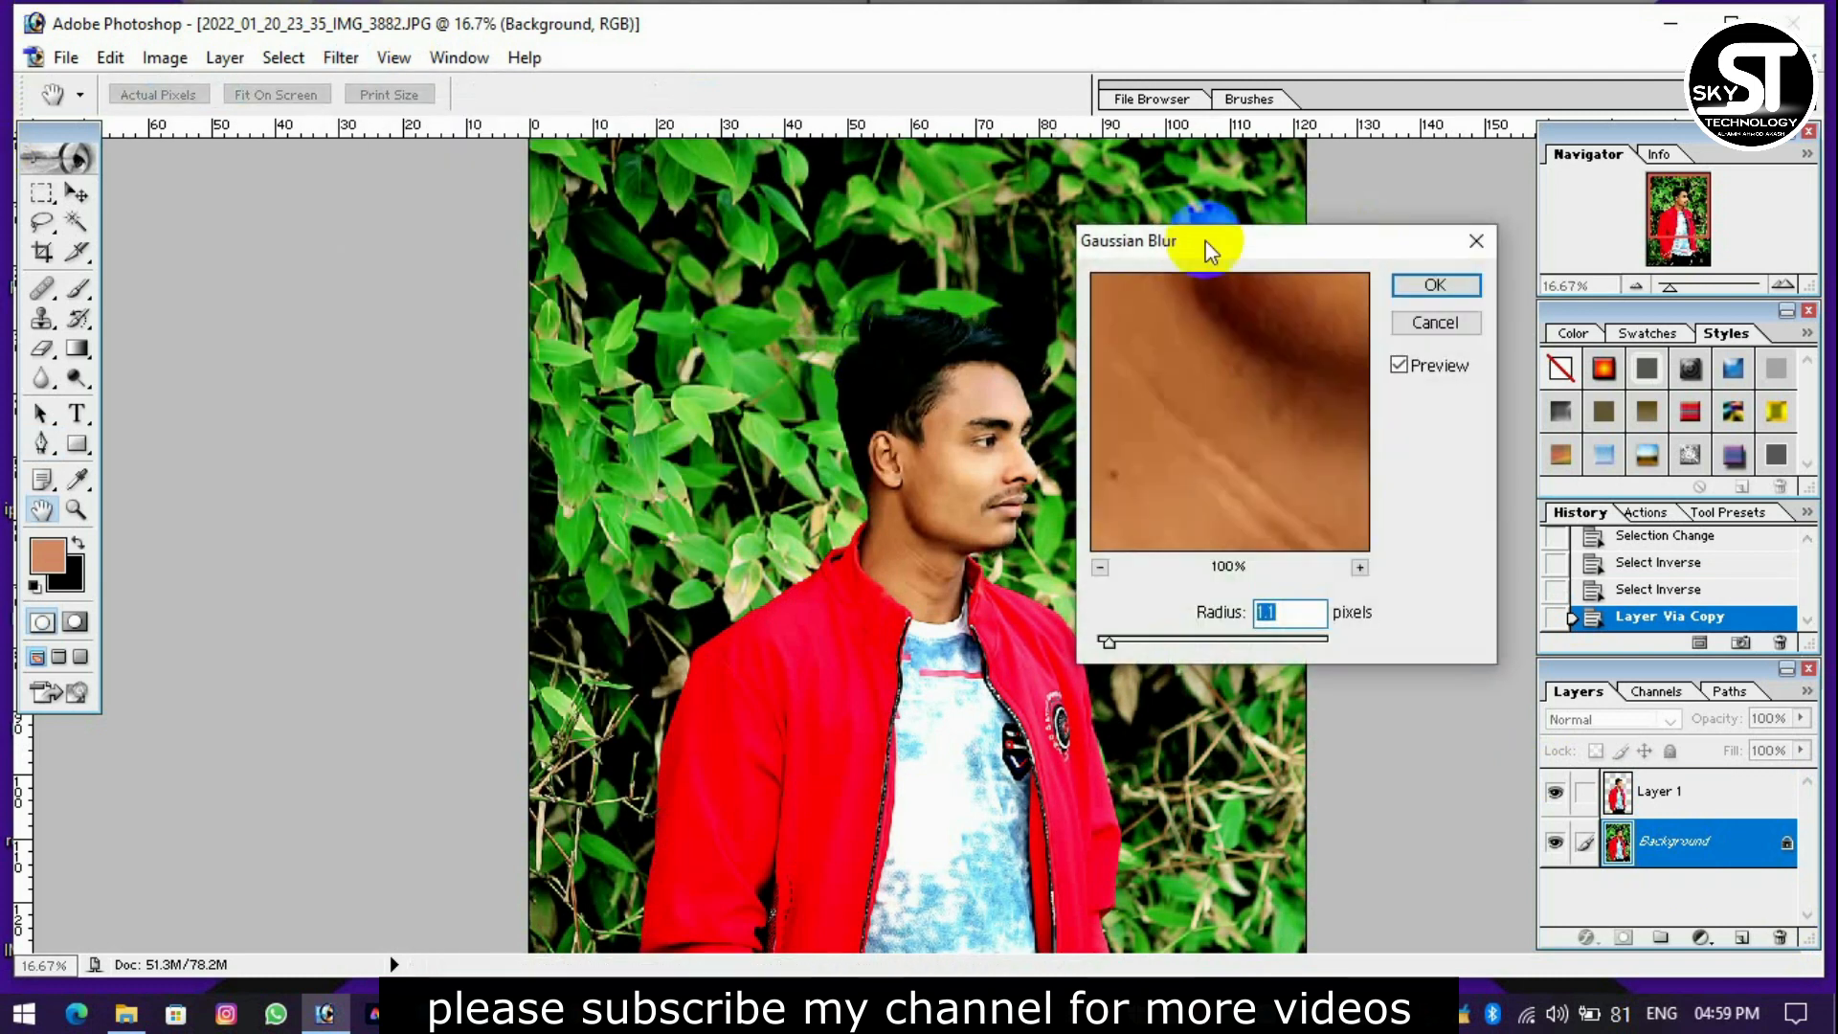
left_click_drag(1157, 646, 1208, 643)
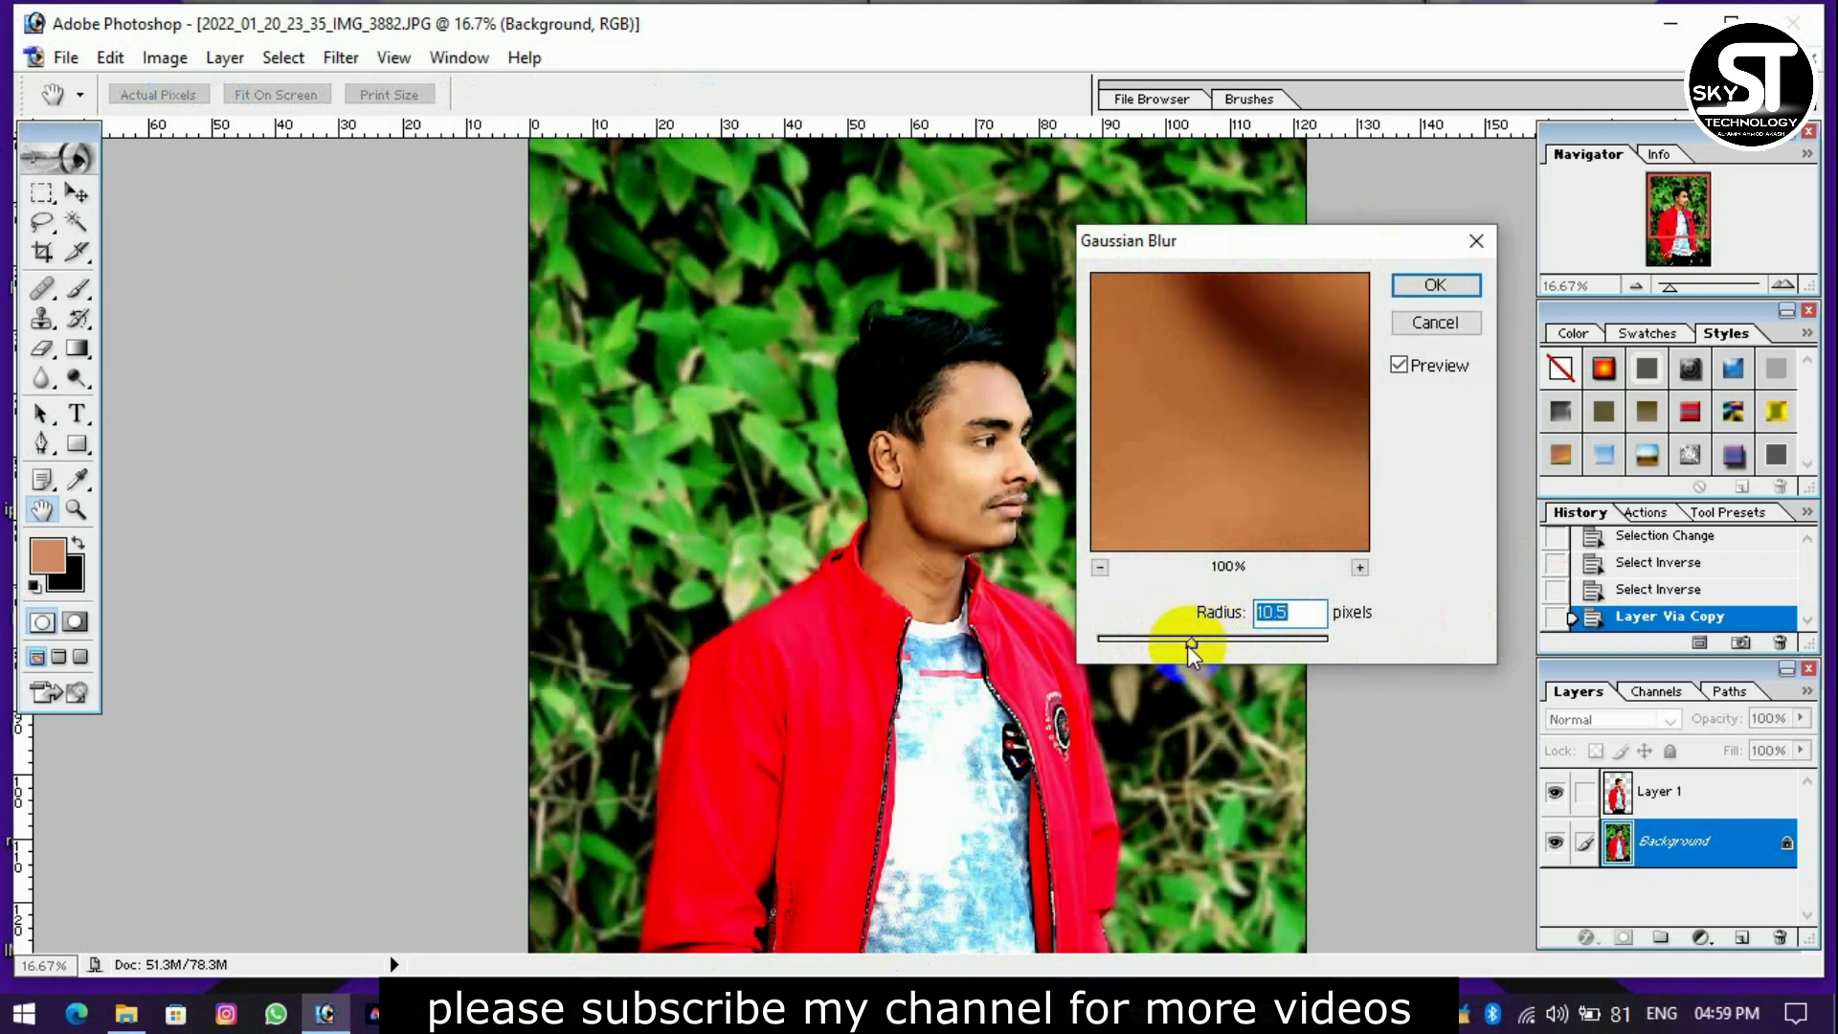
left_click_drag(1206, 641, 1211, 642)
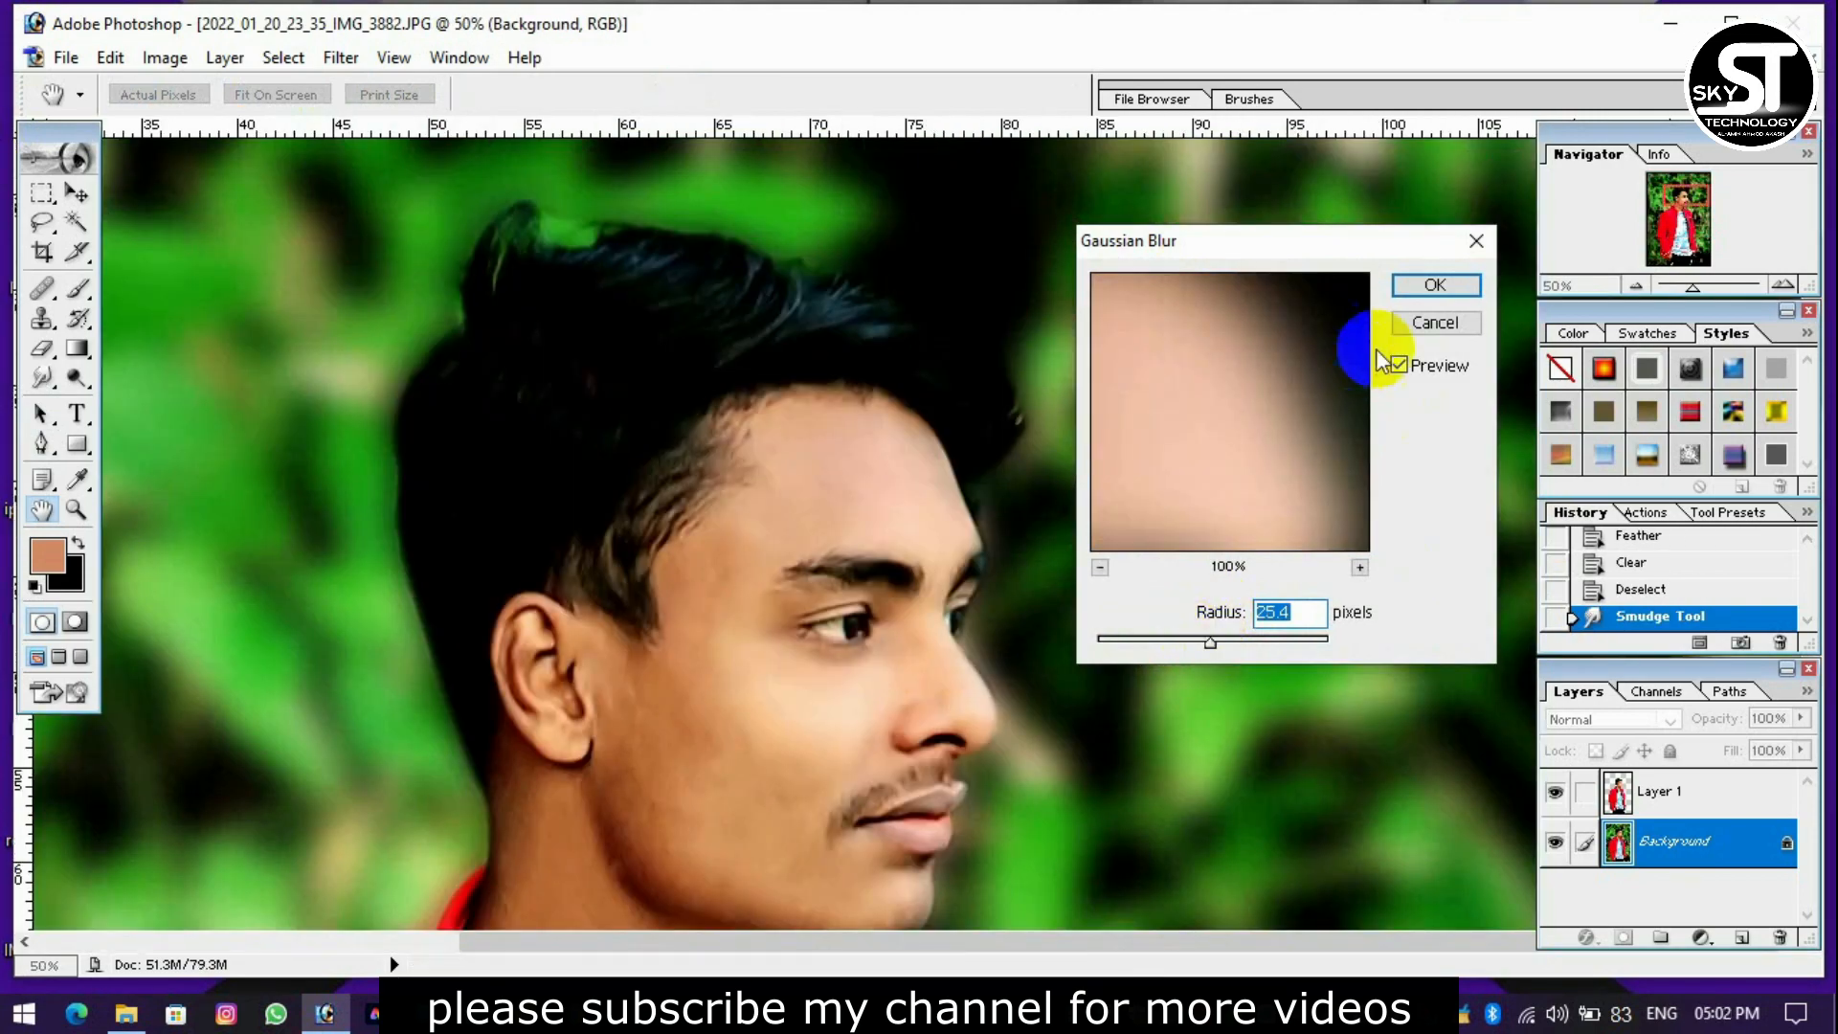
left_click(1421, 286)
Check the blurred background and the cutout edges around the man's hair, face and jacket.
key("ctrl+minus")
key("ctrl+minus")
key("ctrl+minus")
key("ctrl+minus")
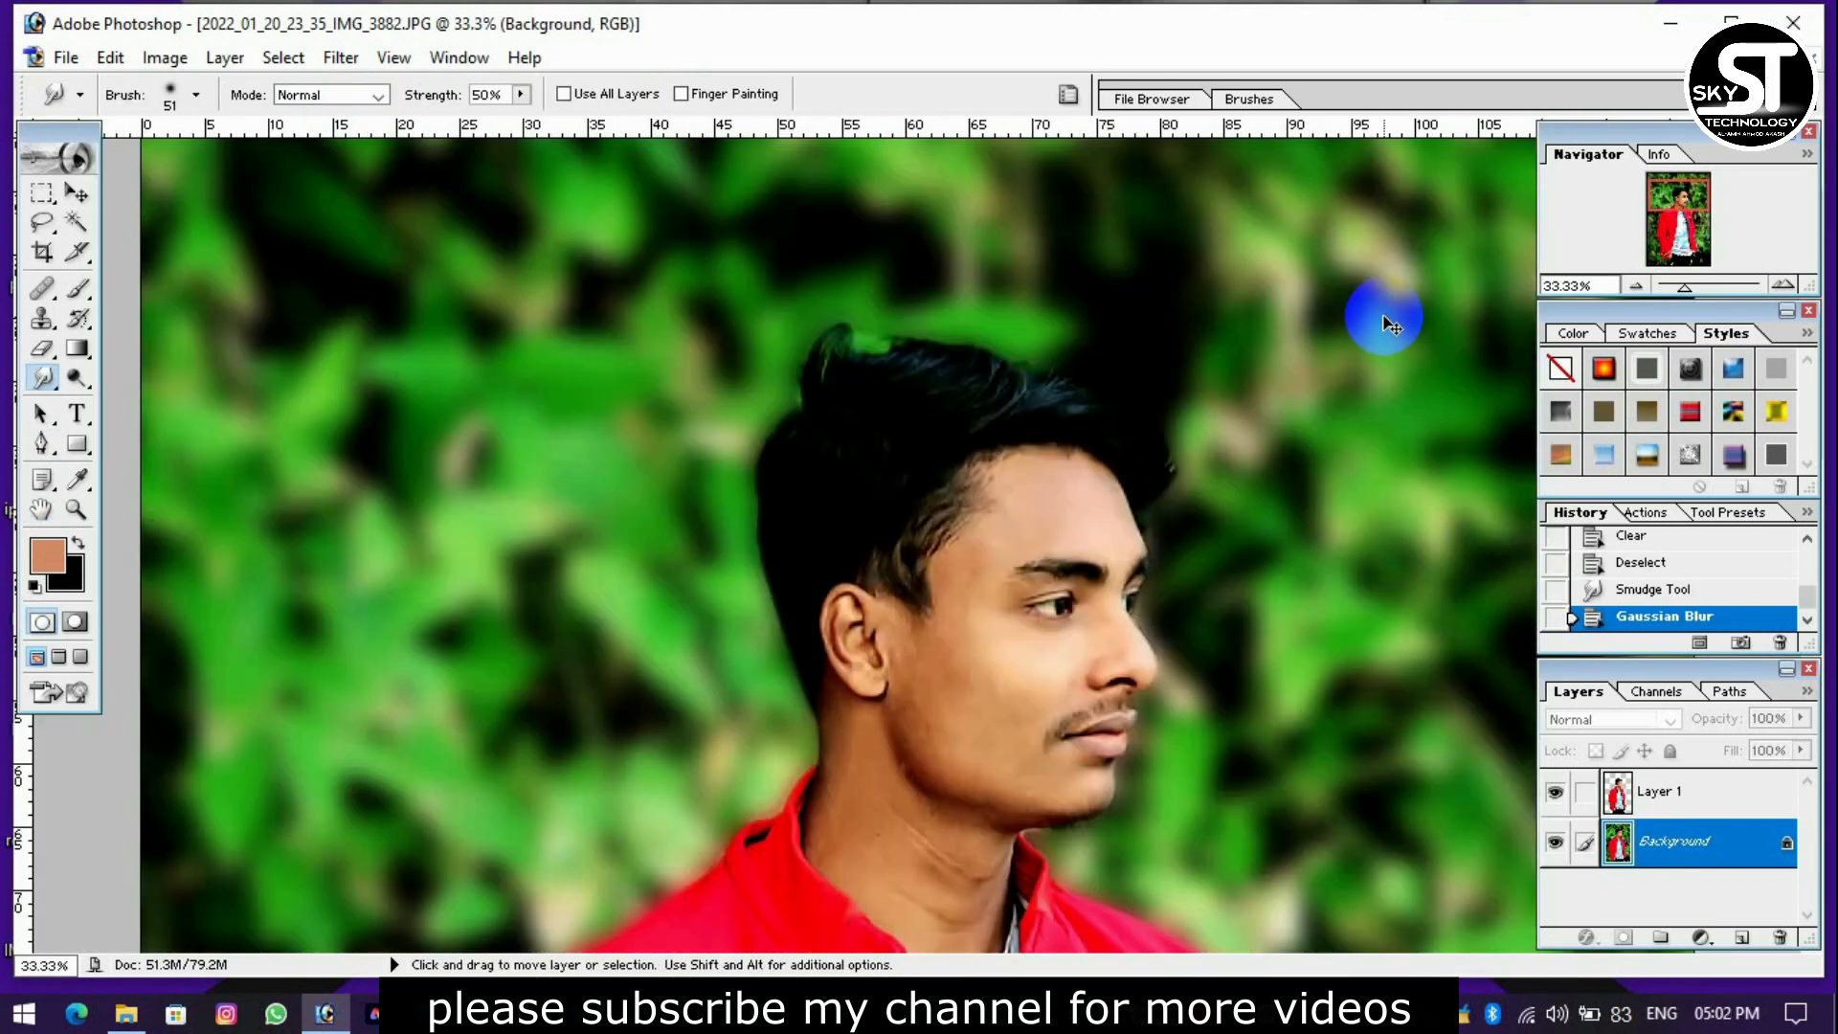
key("ctrl+plus")
key("ctrl+plus")
key("ctrl+plus")
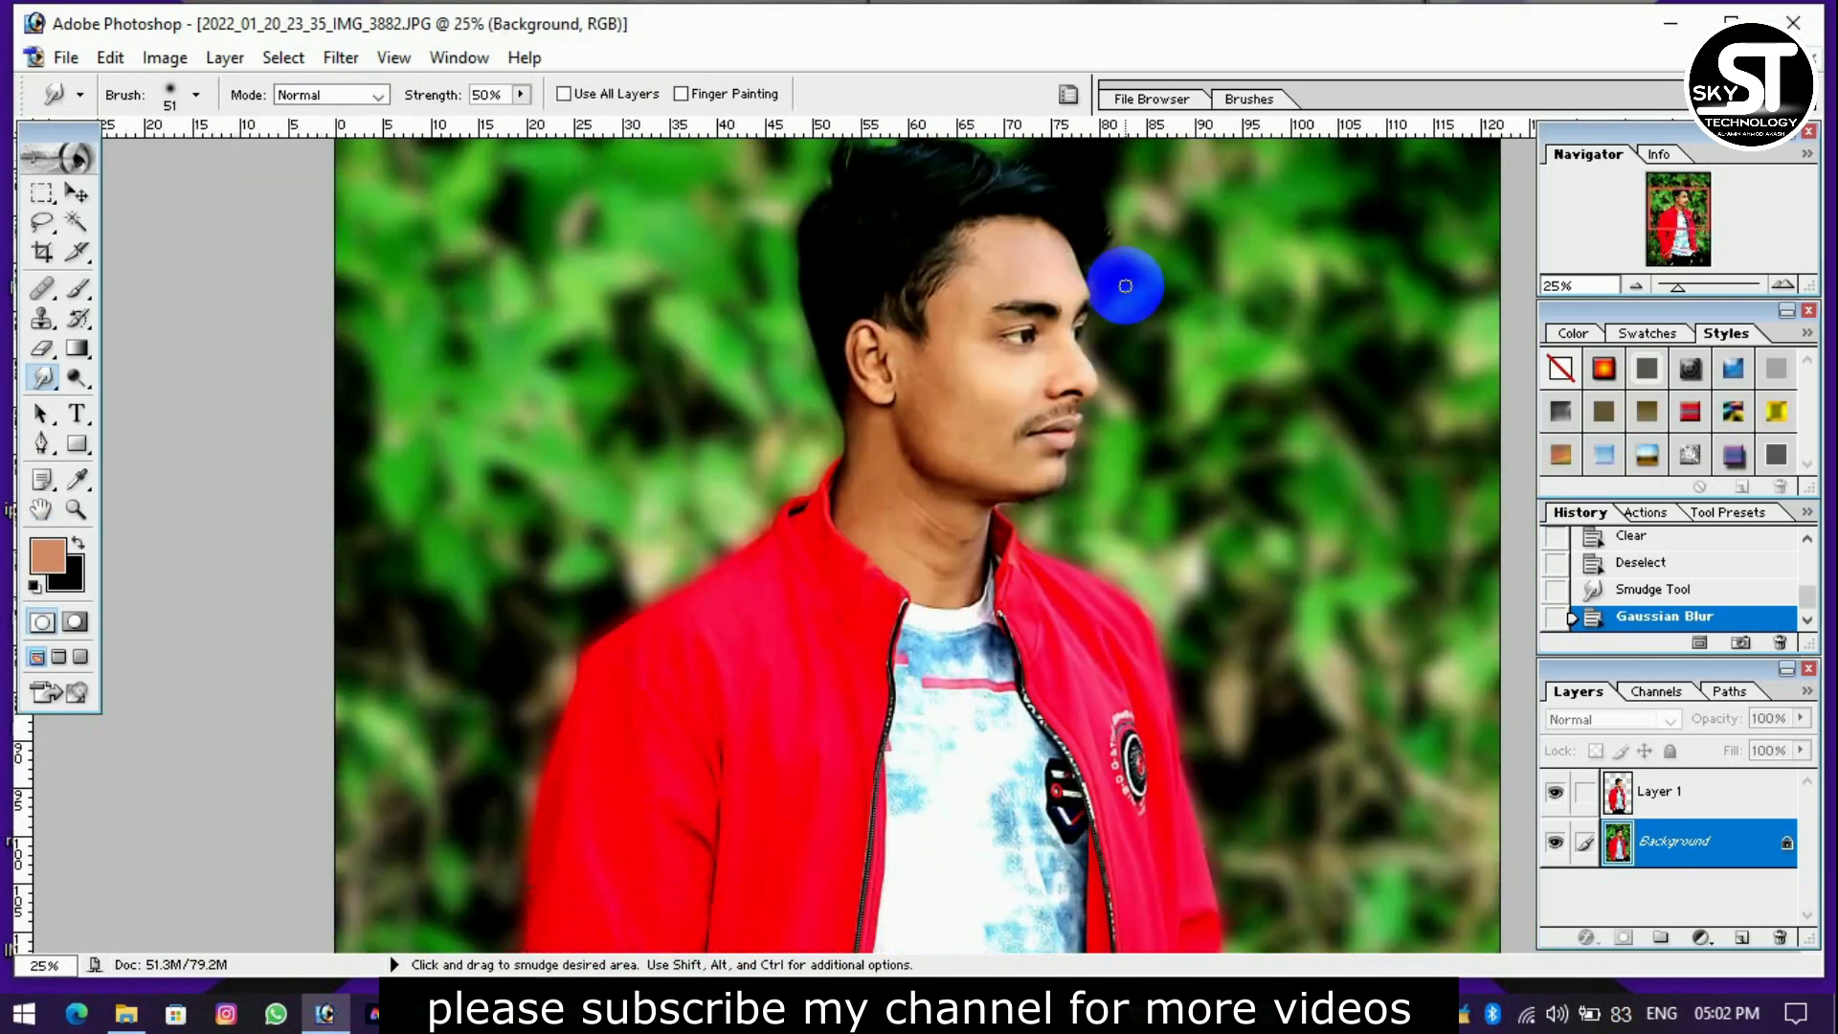
key("ctrl+plus")
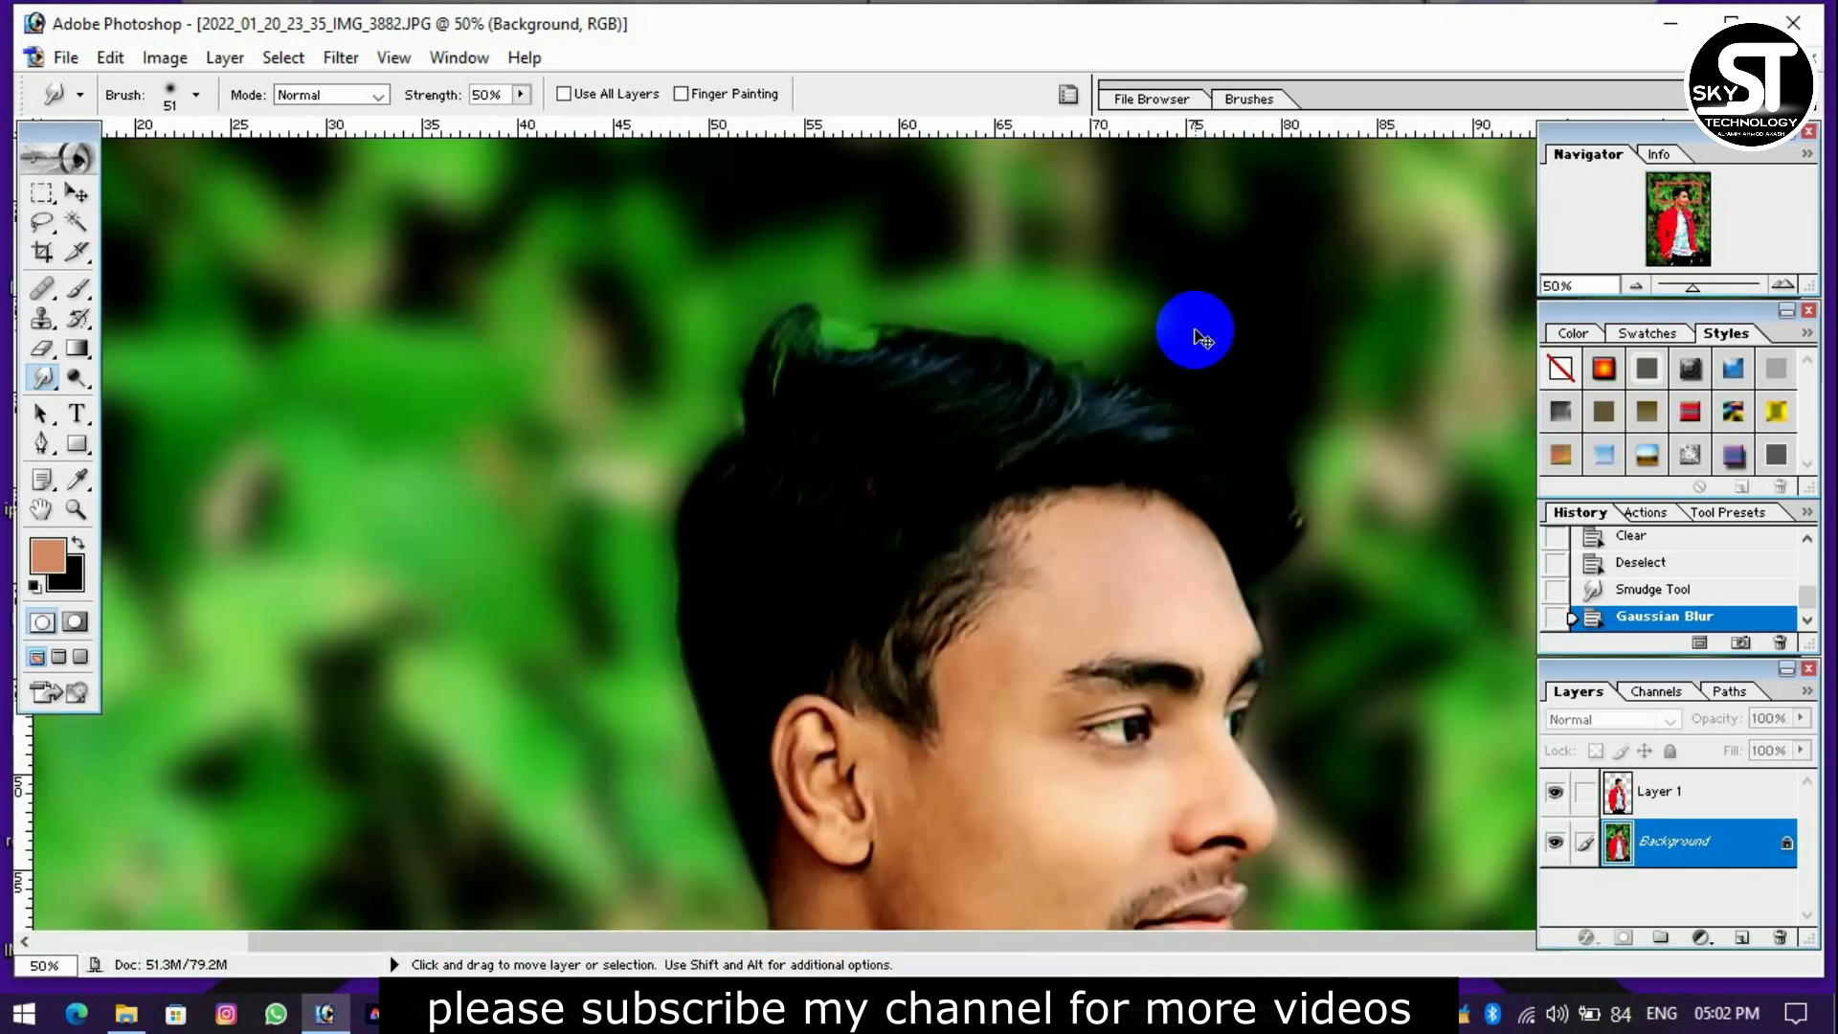
scroll(1193, 325, "up", 2)
scroll(639, 394, "down", 1)
Smudge the hair edge at the back of the head on Layer 1 with an 85 px brush at 20% strength.
right_click(44, 386)
left_click(142, 424)
left_click_drag(501, 95, 437, 107)
type("20")
right_click(892, 397)
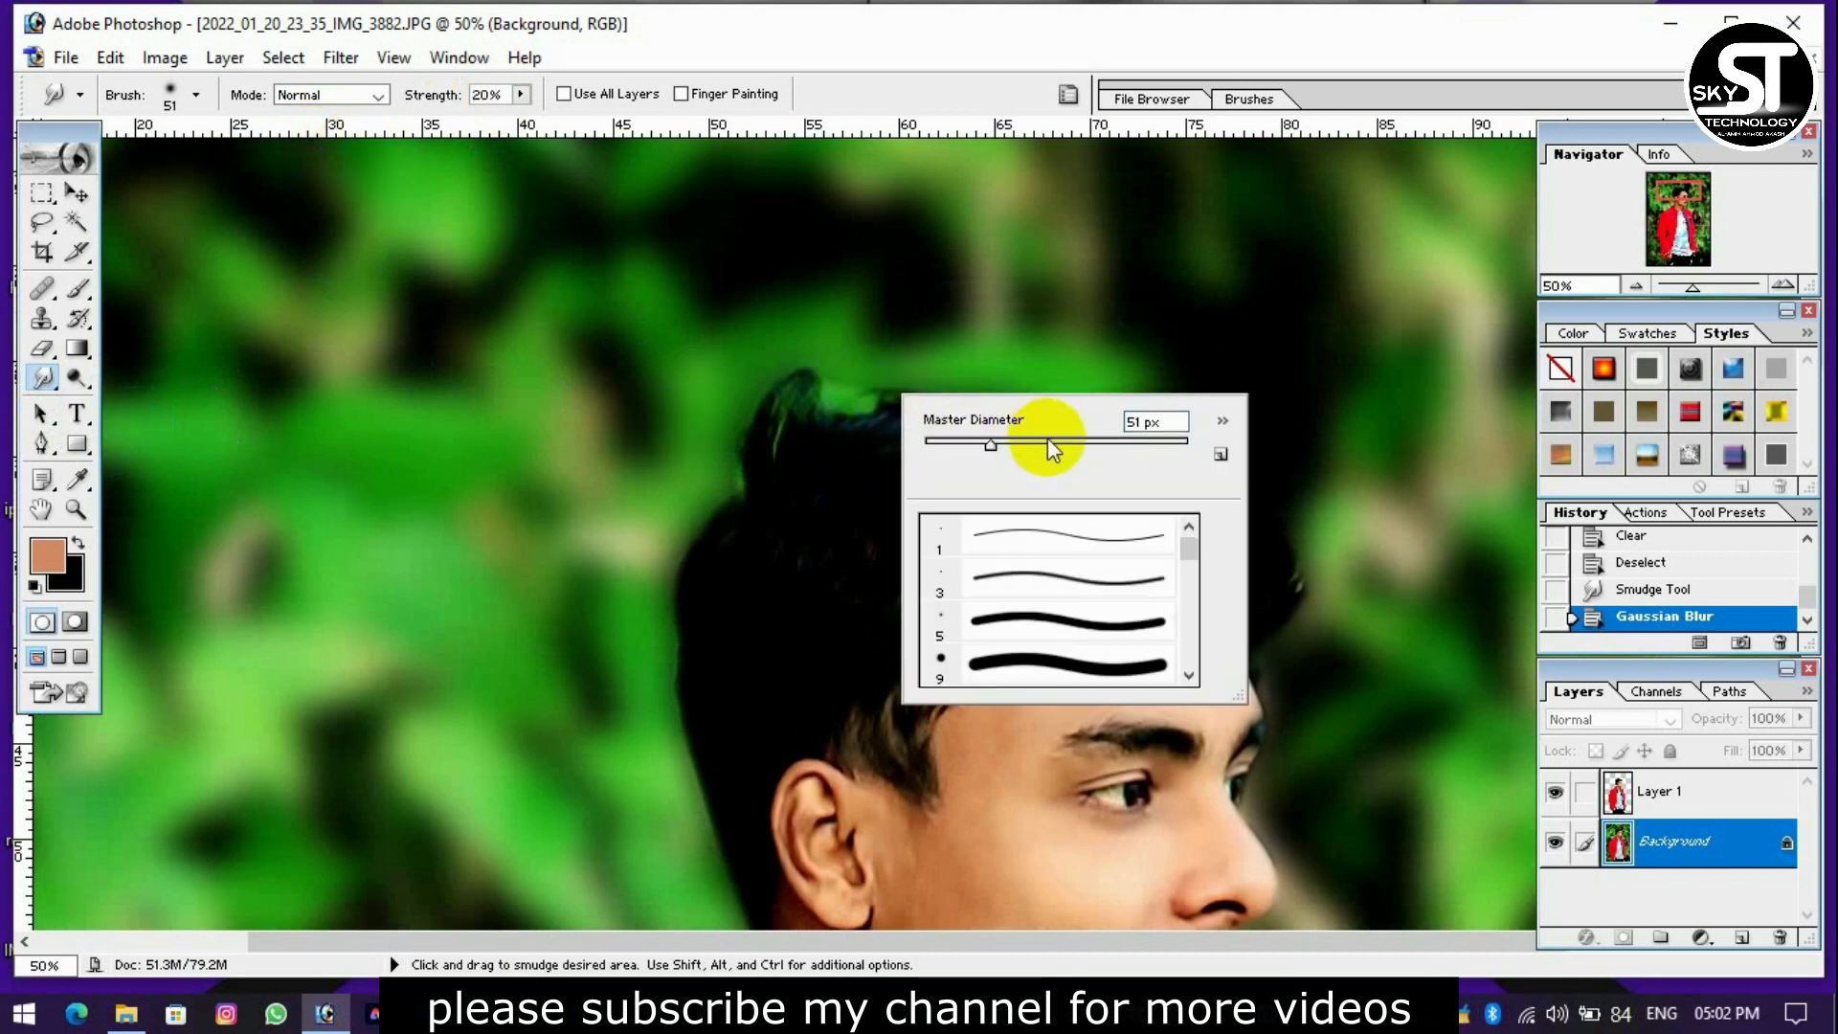
left_click(1661, 790)
left_click_drag(723, 479, 752, 483)
left_click_drag(752, 482, 697, 465)
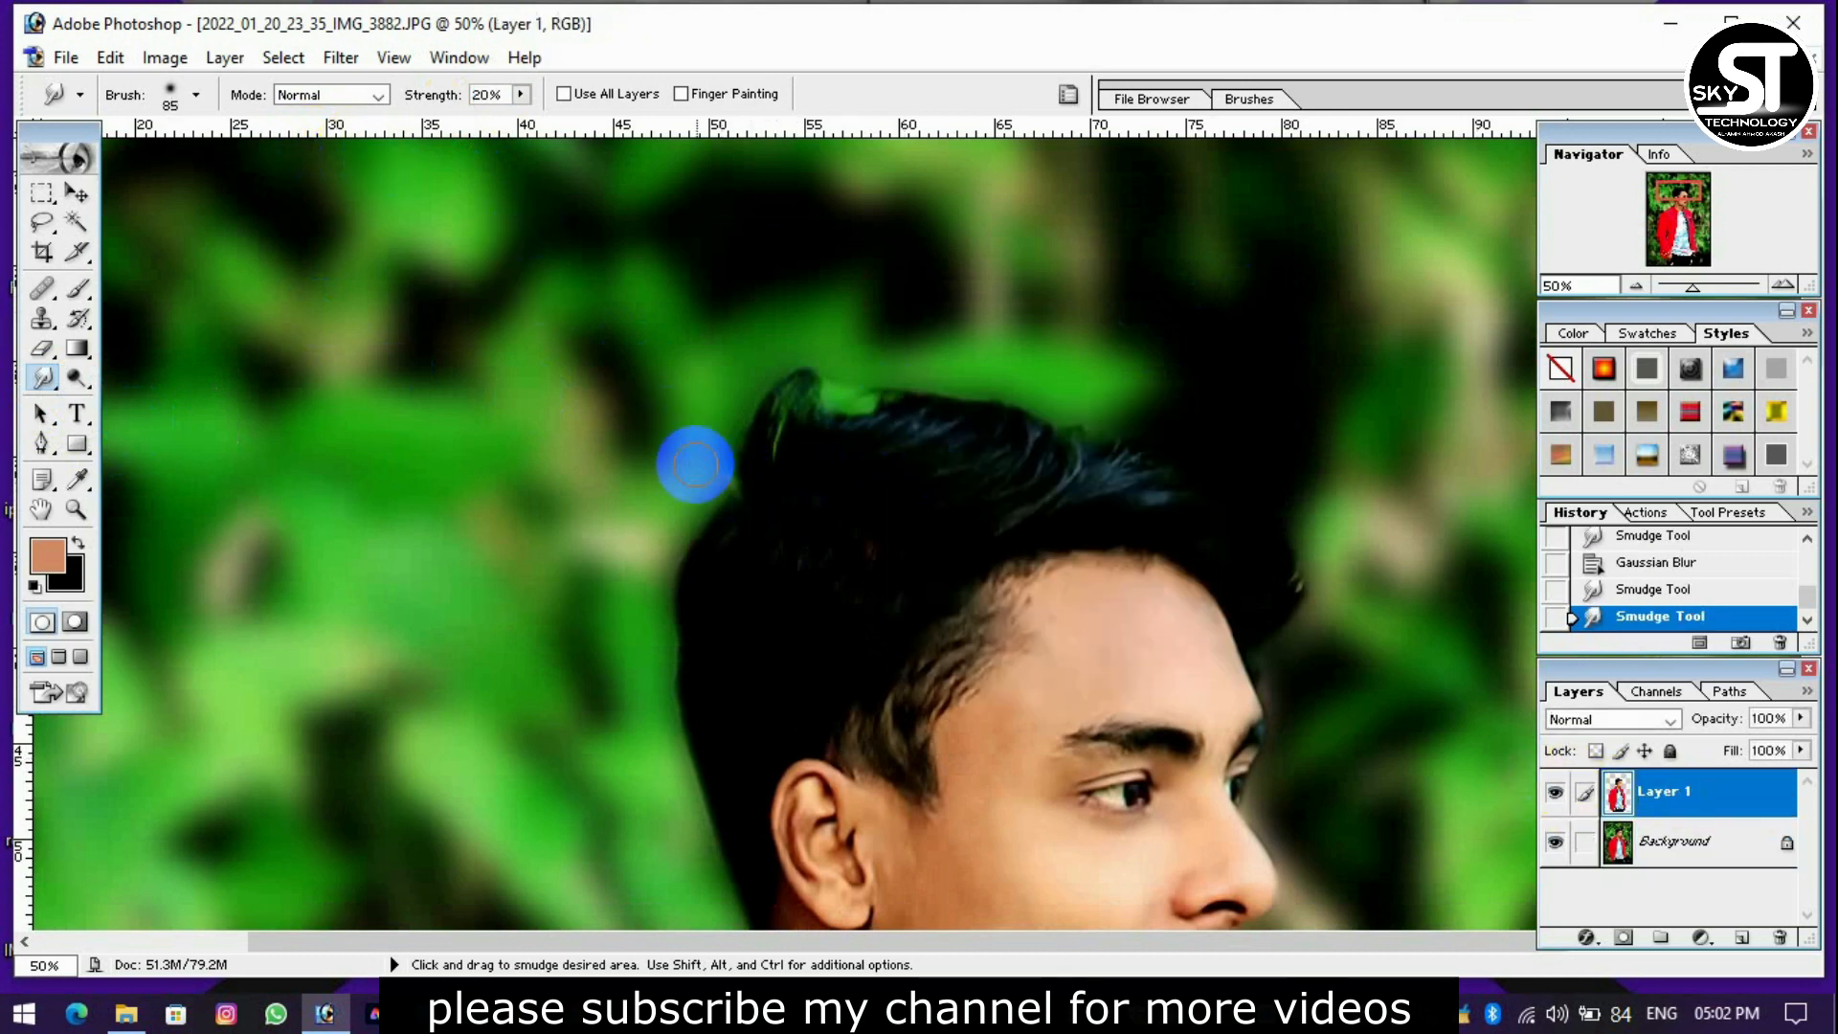
Enlarge the Smudge brush to 112 px and soften the hair outline from the back of the head across the top.
right_click(814, 505)
left_click_drag(963, 549, 986, 552)
left_click(764, 523)
left_click_drag(734, 508, 691, 499)
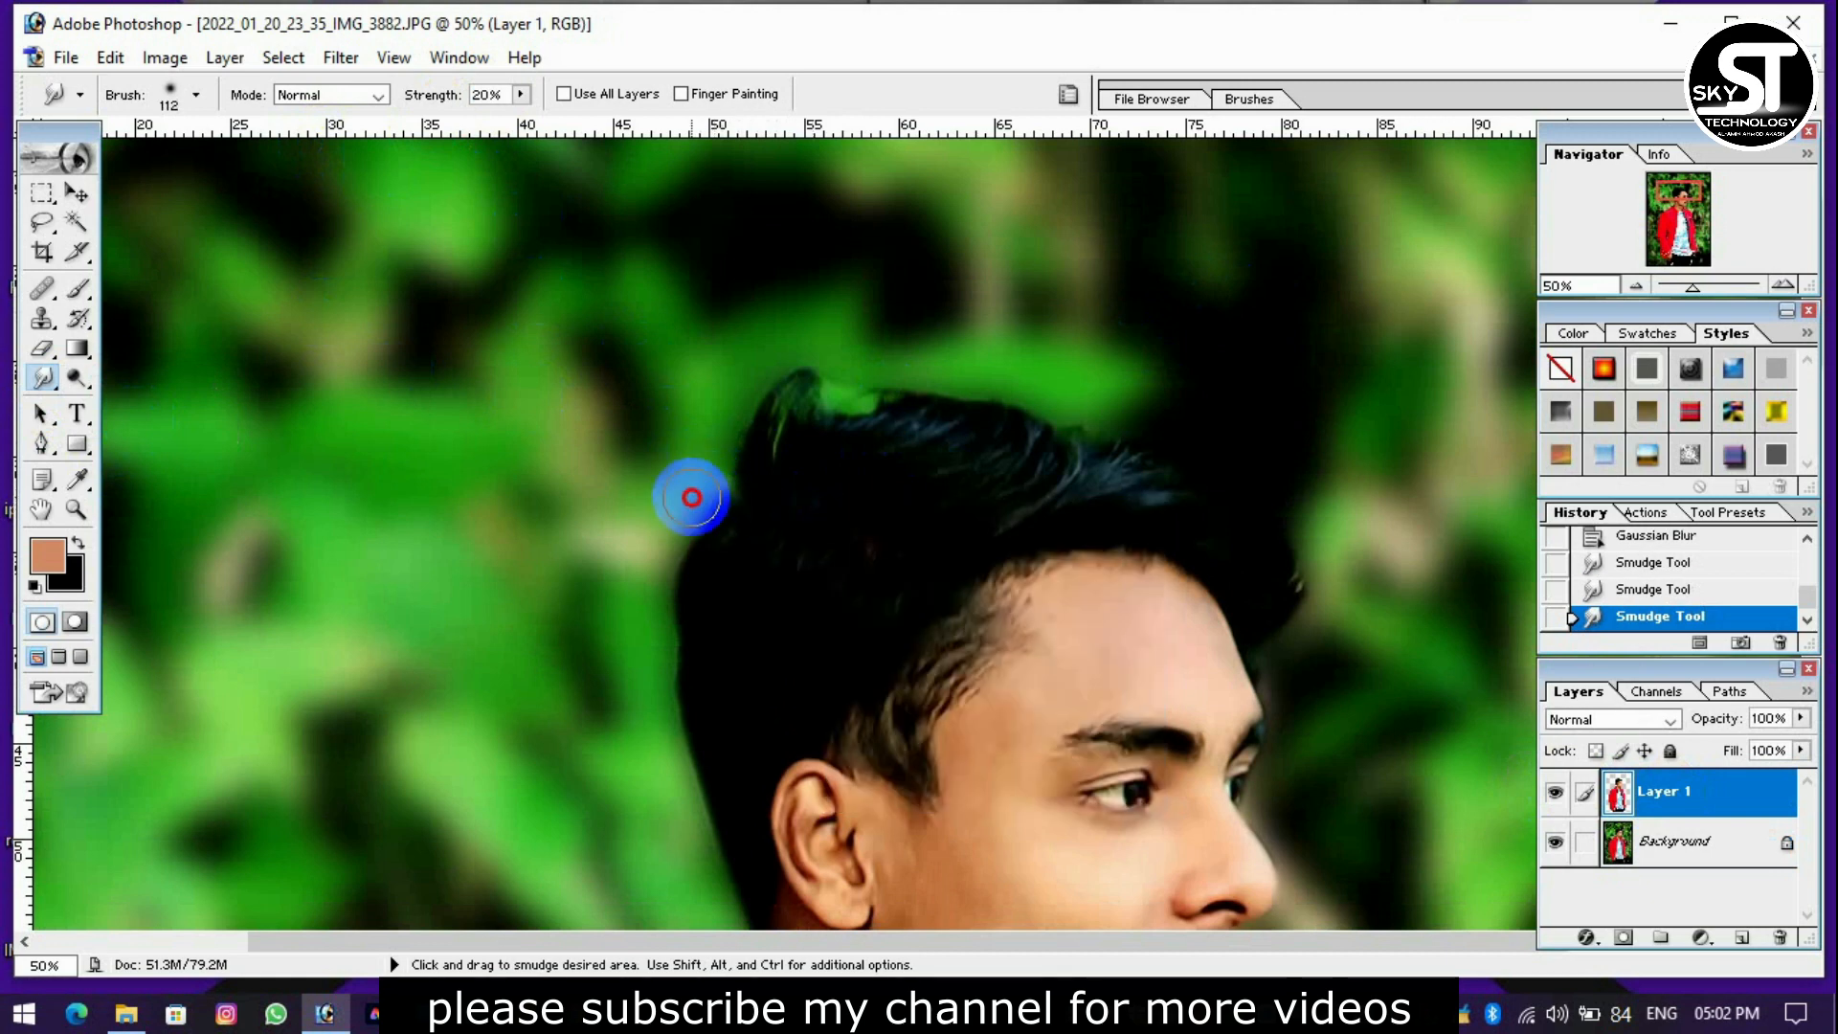
left_click_drag(854, 433, 865, 401)
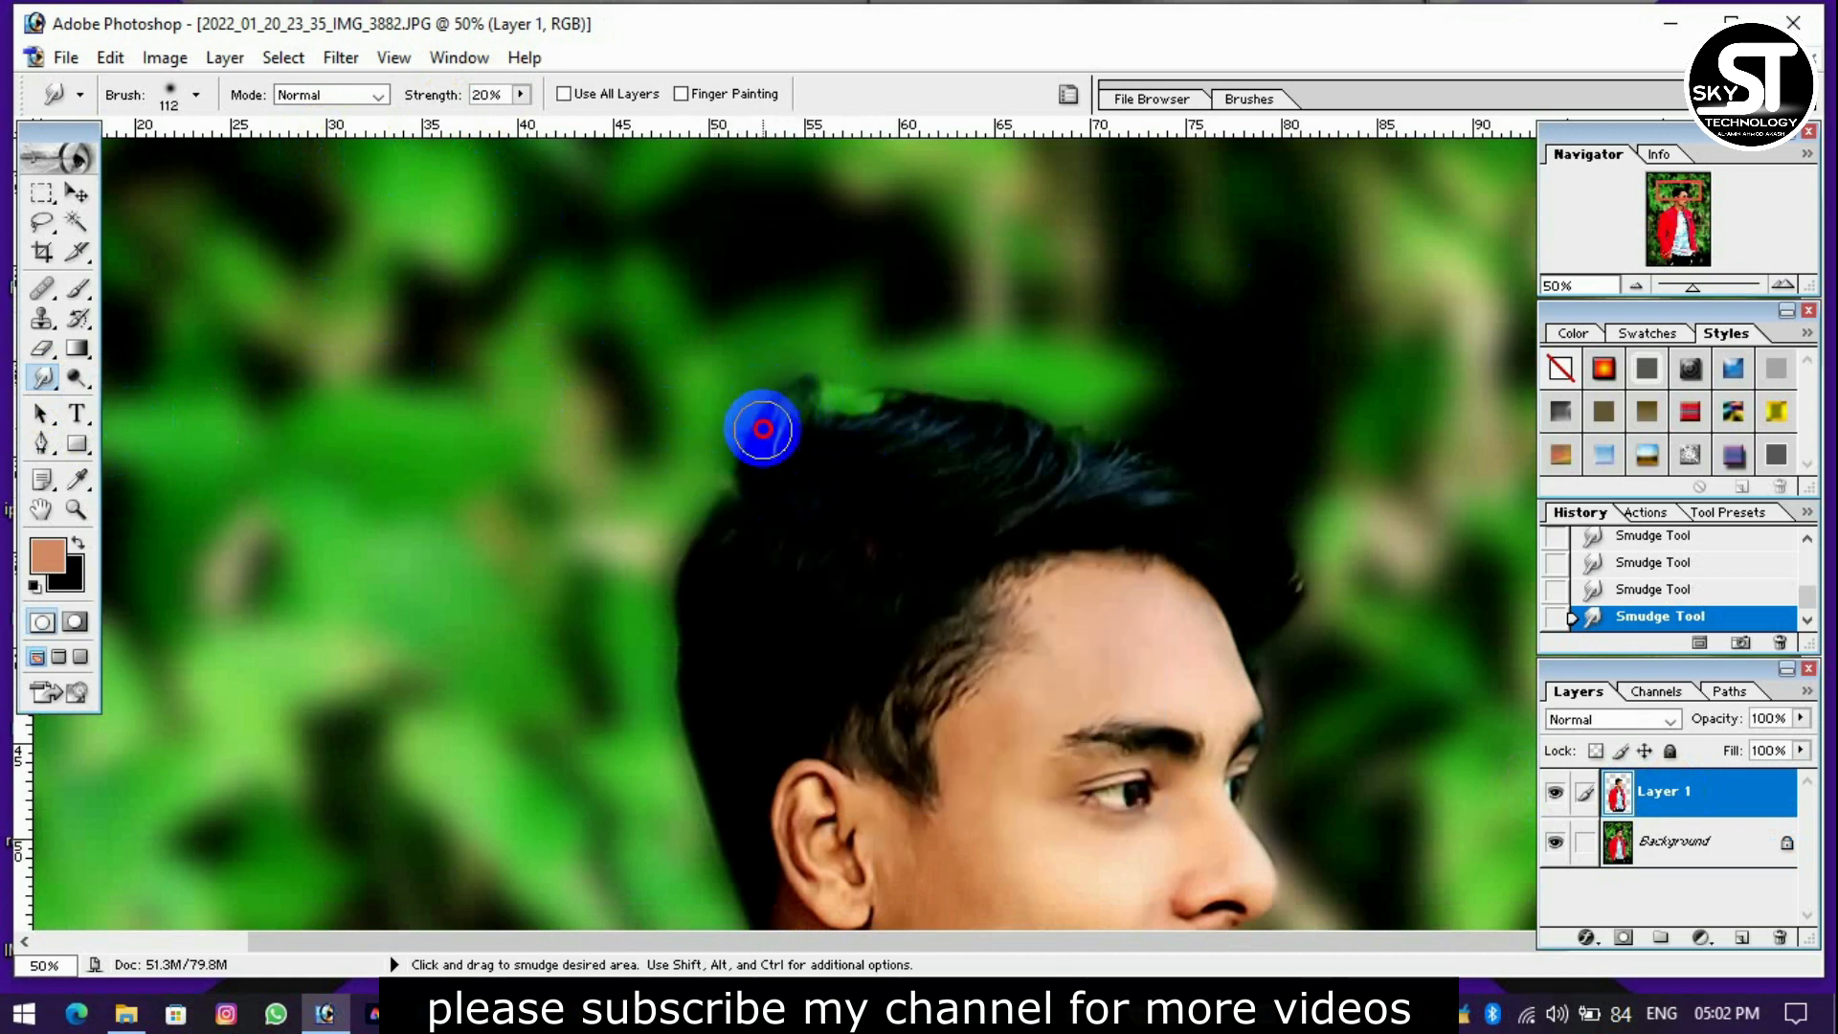
mouse_move(743, 444)
left_mouse_down()
mouse_move(882, 393)
mouse_move(870, 373)
mouse_move(824, 415)
mouse_move(958, 381)
mouse_move(1047, 431)
mouse_move(1108, 418)
mouse_move(1079, 398)
mouse_move(1022, 429)
mouse_move(944, 410)
mouse_move(1038, 455)
mouse_move(873, 352)
mouse_move(1005, 398)
mouse_move(1083, 398)
mouse_move(1087, 460)
mouse_move(1132, 499)
left_mouse_up()
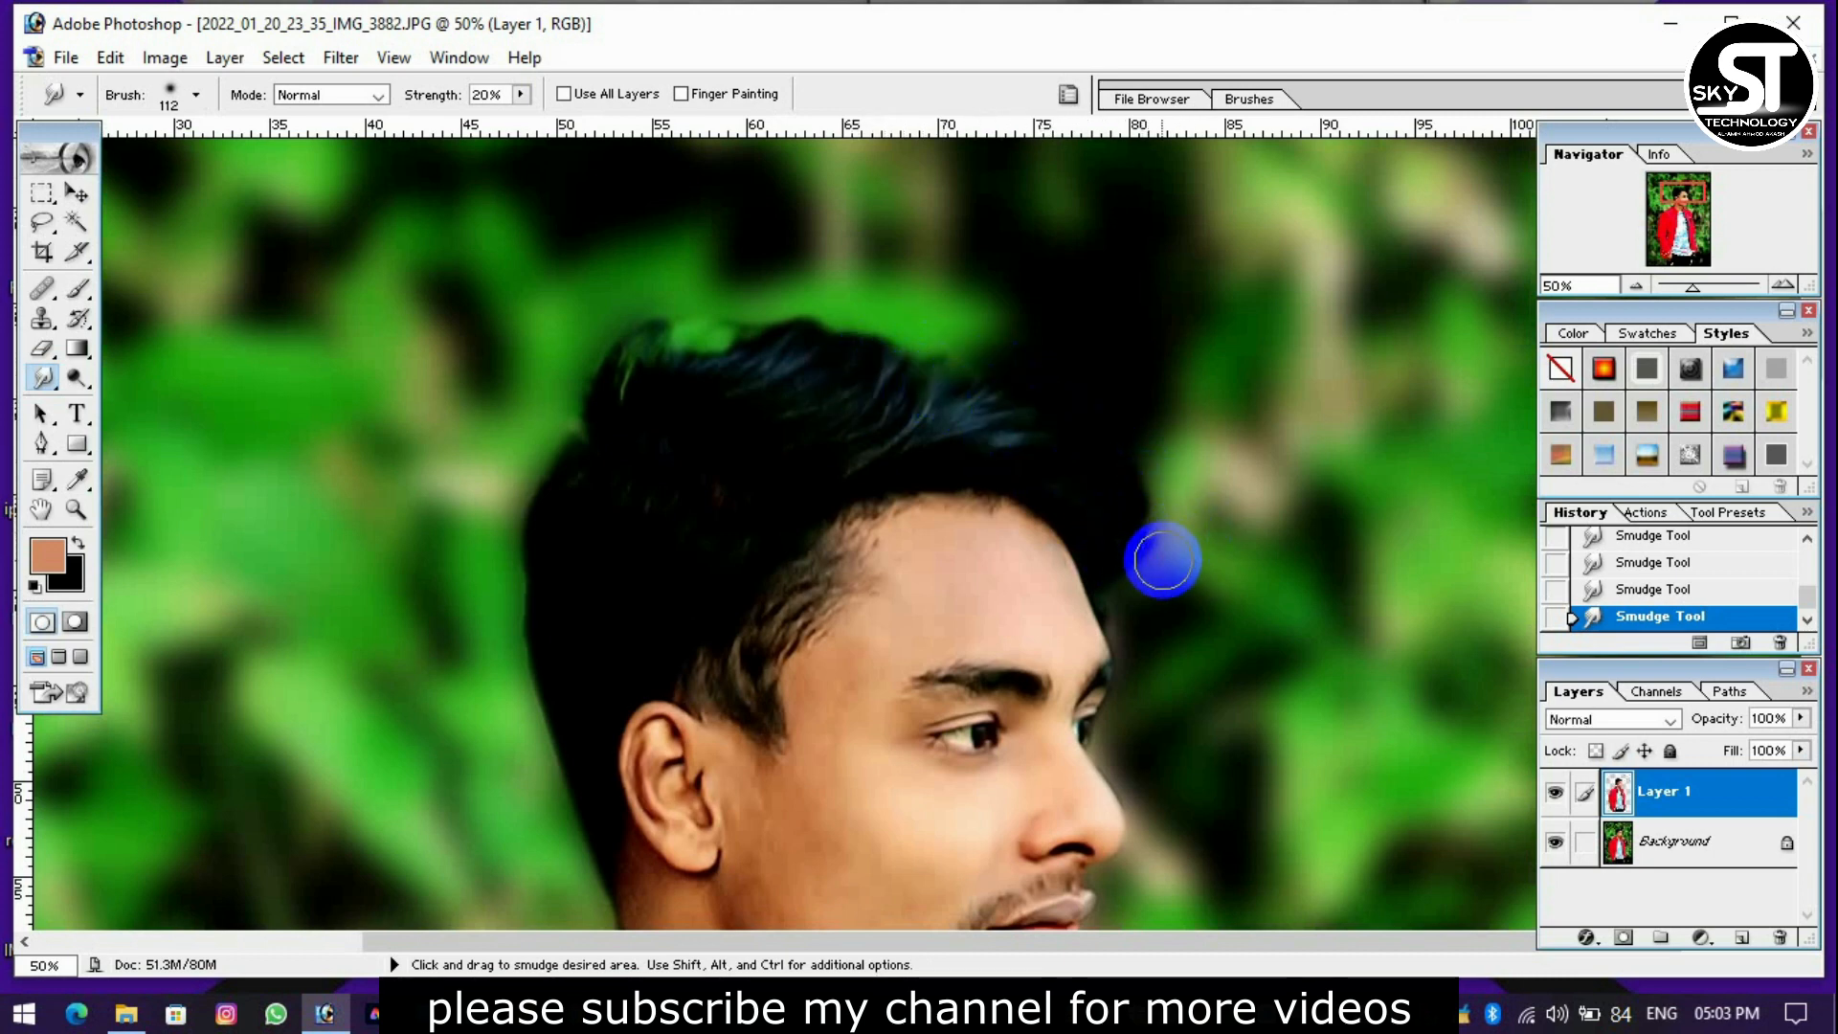
Smudge the hair edge above the forehead and touch up the outline at the back of the head.
left_click_drag(1173, 599, 1134, 499)
left_click_drag(1123, 437, 1168, 393)
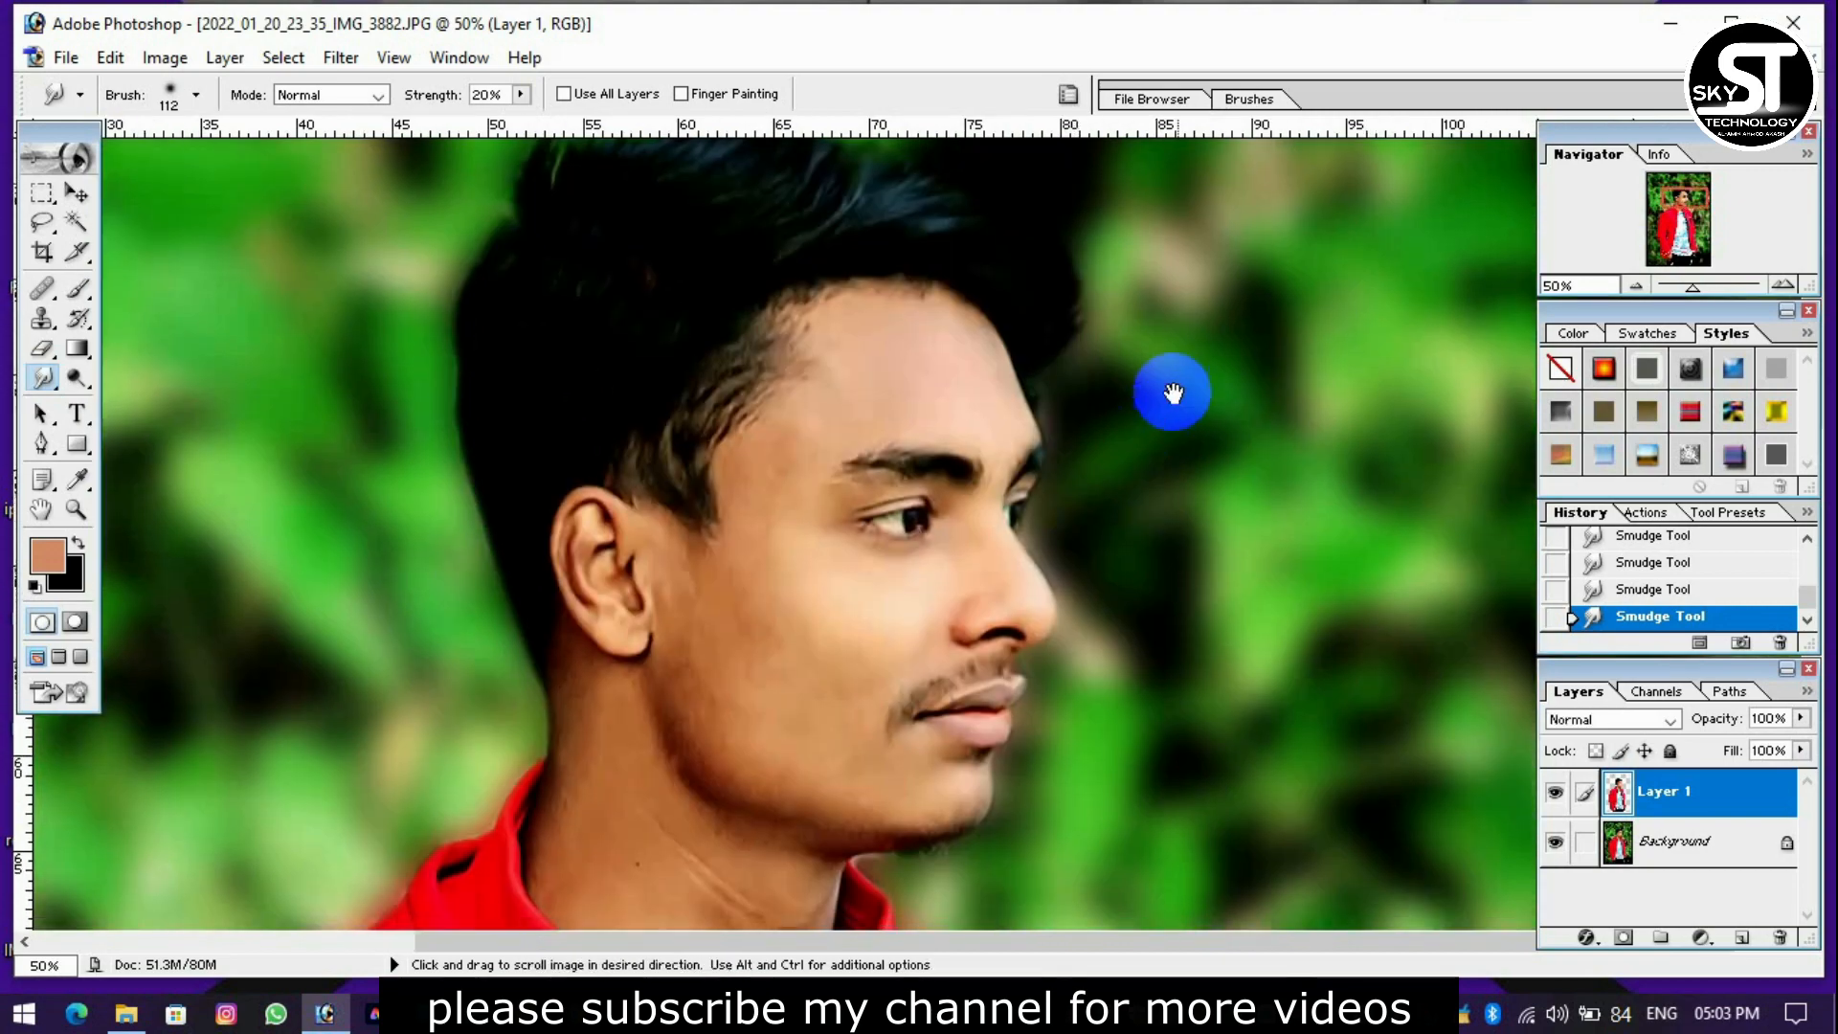
left_click_drag(1168, 484, 1177, 289)
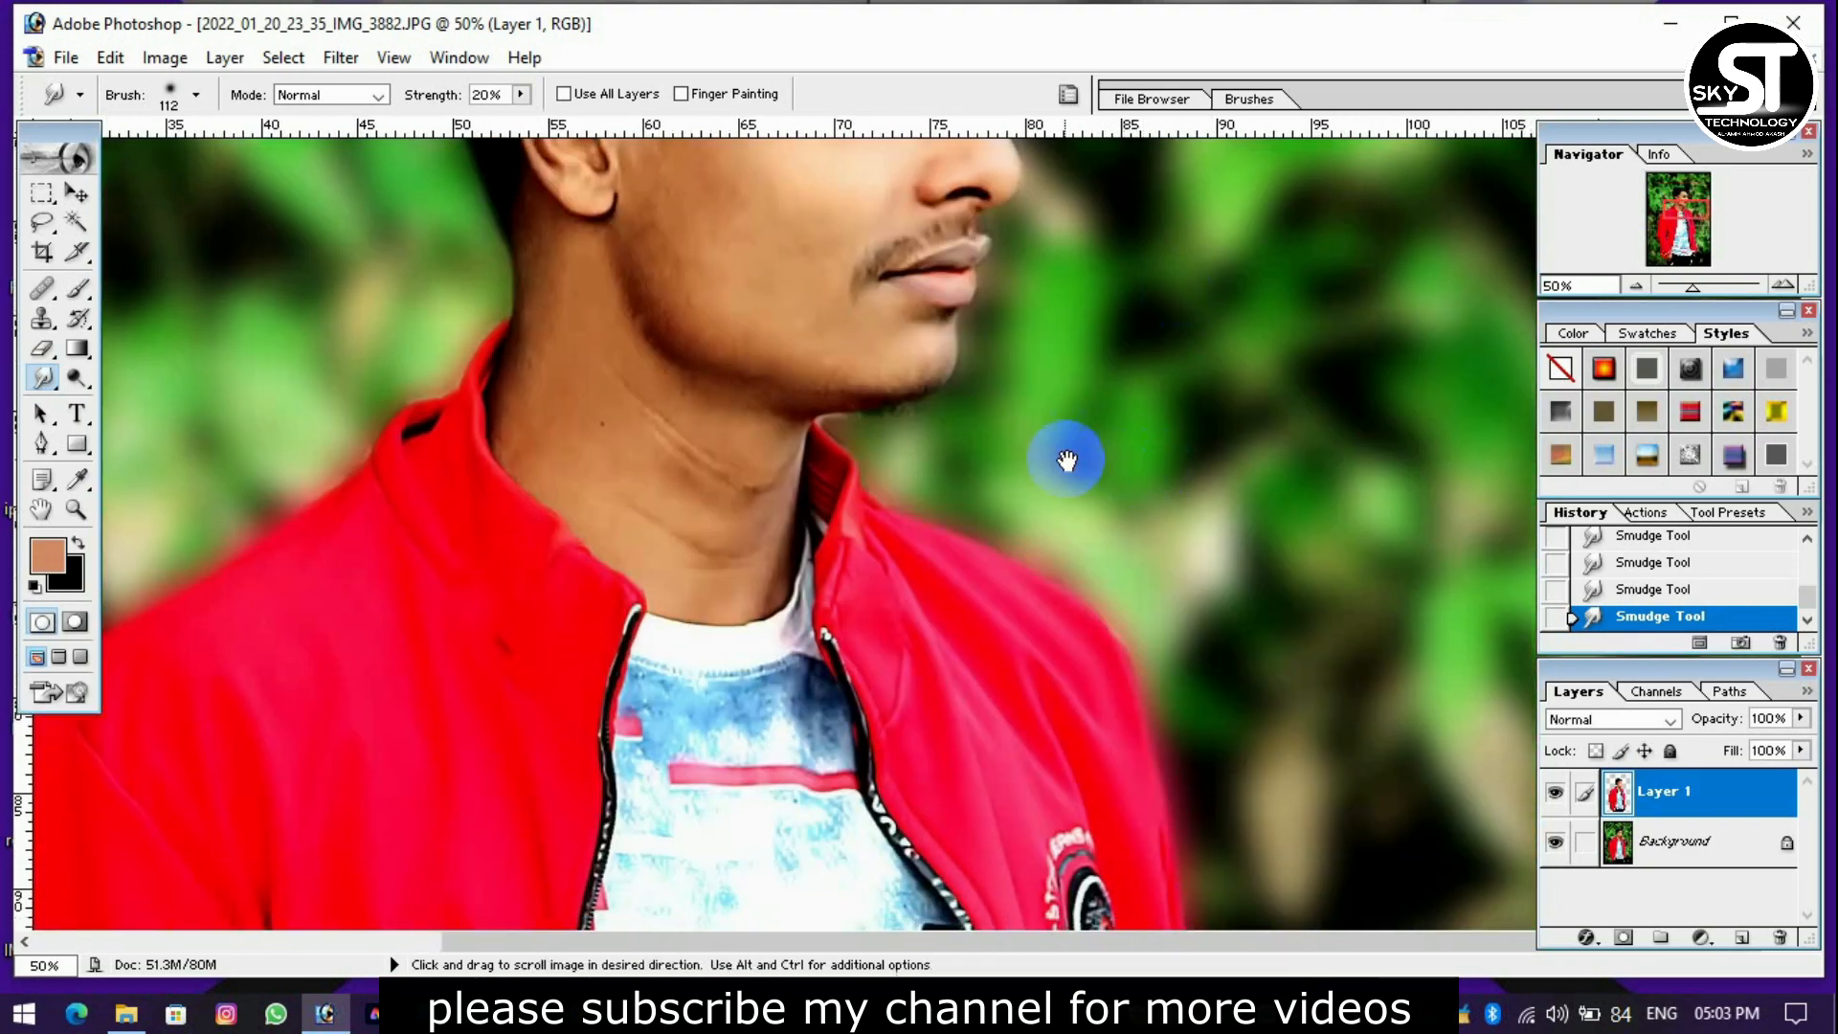
left_click_drag(1066, 459, 1092, 352)
left_click_drag(1208, 148, 1271, 938)
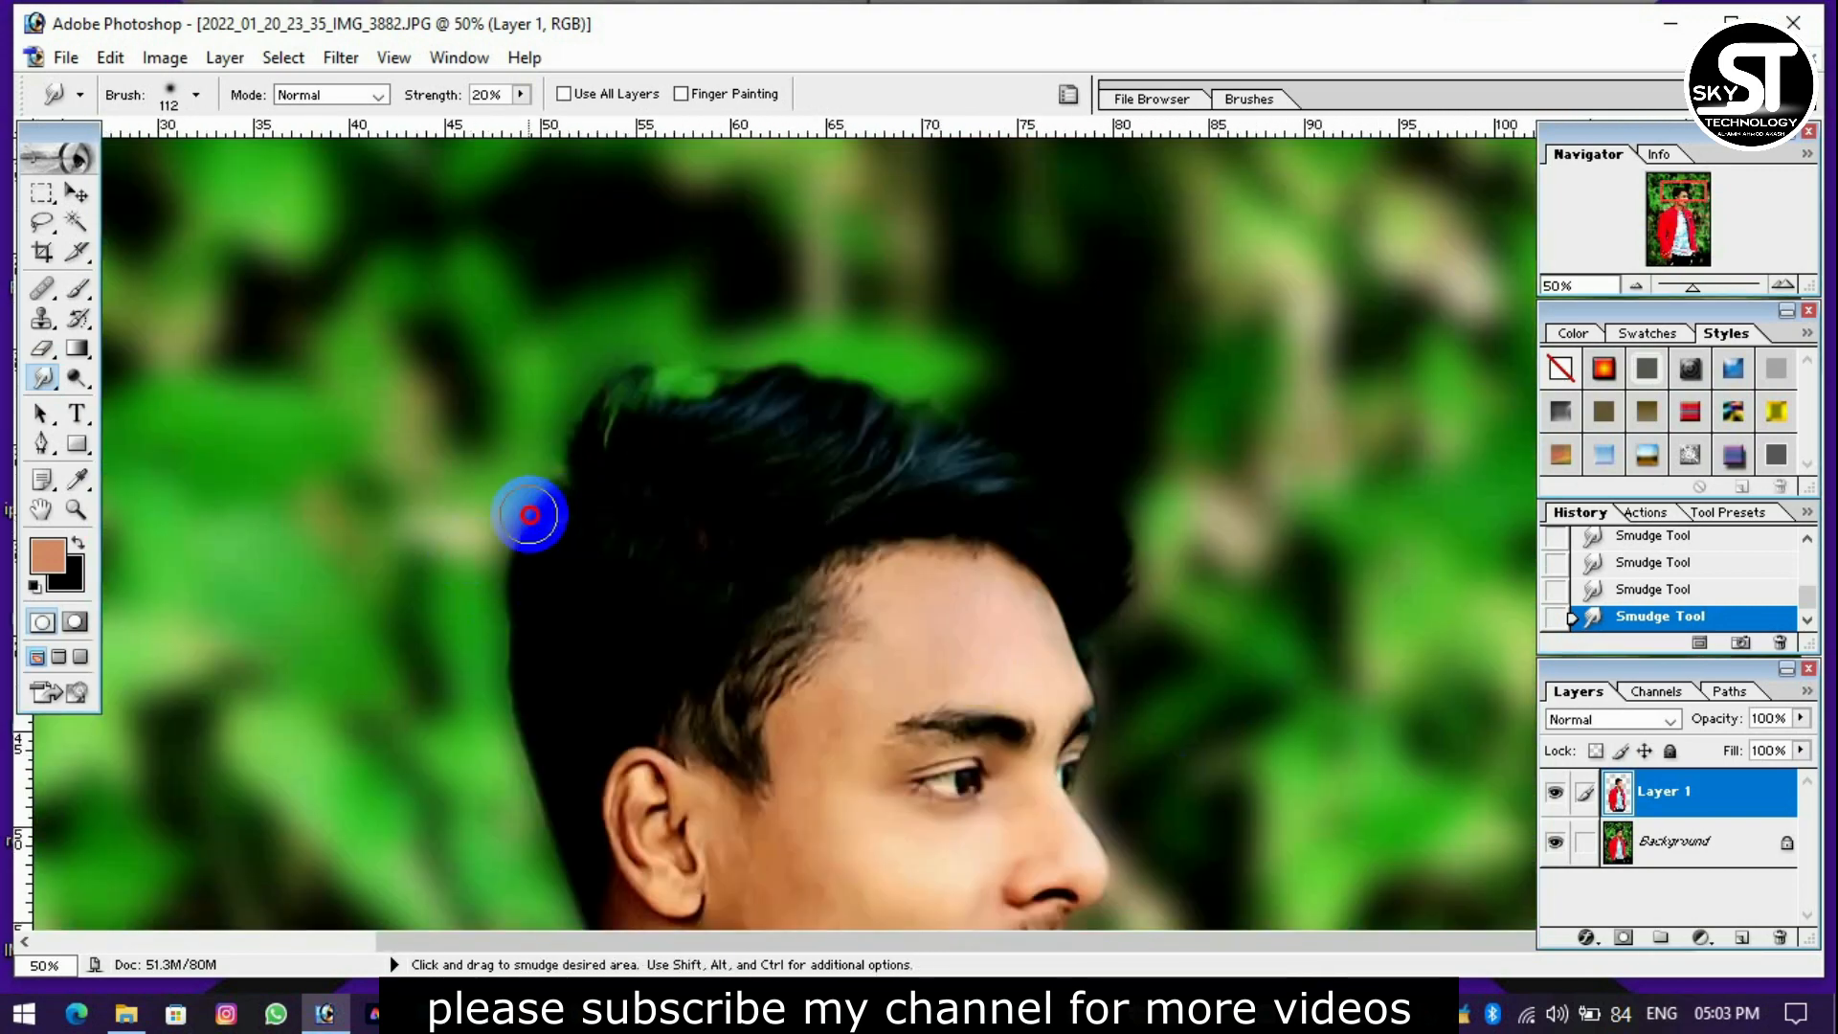
mouse_move(509, 575)
left_mouse_down()
mouse_move(578, 541)
mouse_move(511, 412)
mouse_move(521, 542)
mouse_move(620, 557)
left_mouse_up()
Review the retouched portrait and compare the edited Layer 1 with the original photo by switching the layer's visibility.
key("ctrl+0")
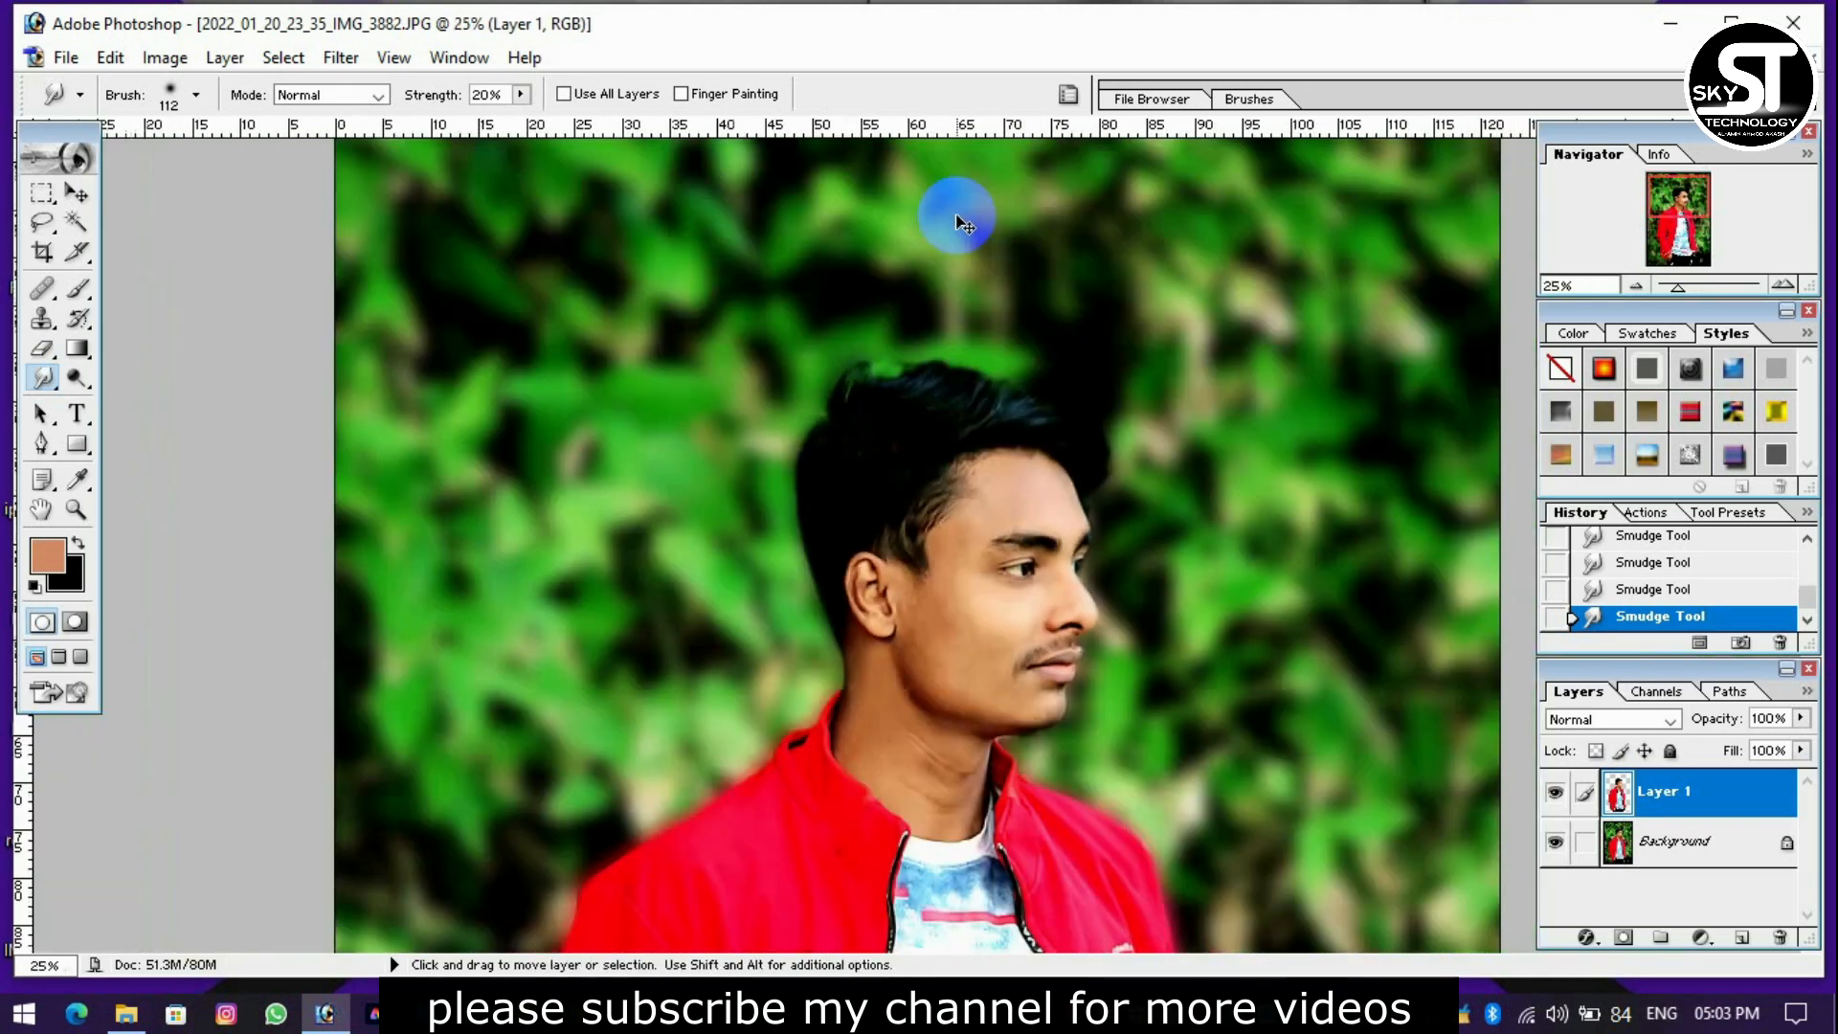
key("ctrl+plus")
key("ctrl+minus")
key("ctrl+minus")
key("ctrl+plus")
key("ctrl+plus")
key("ctrl+minus")
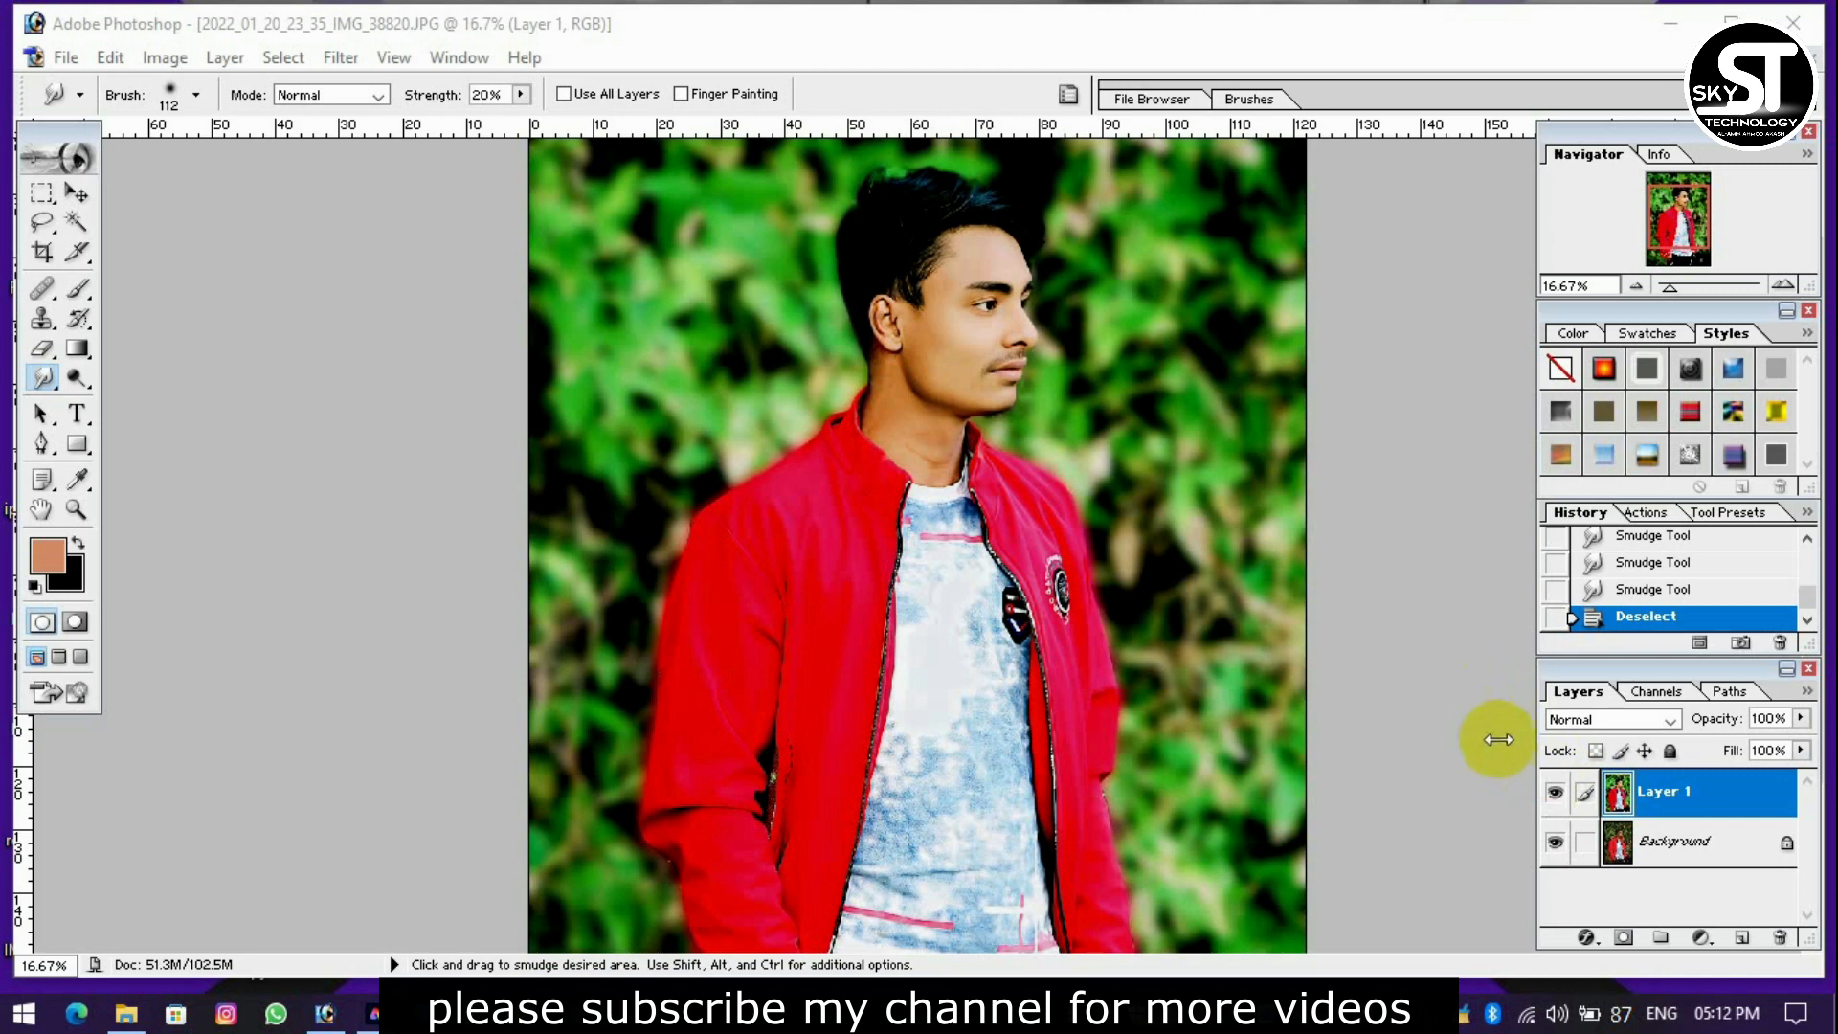
left_click(1555, 792)
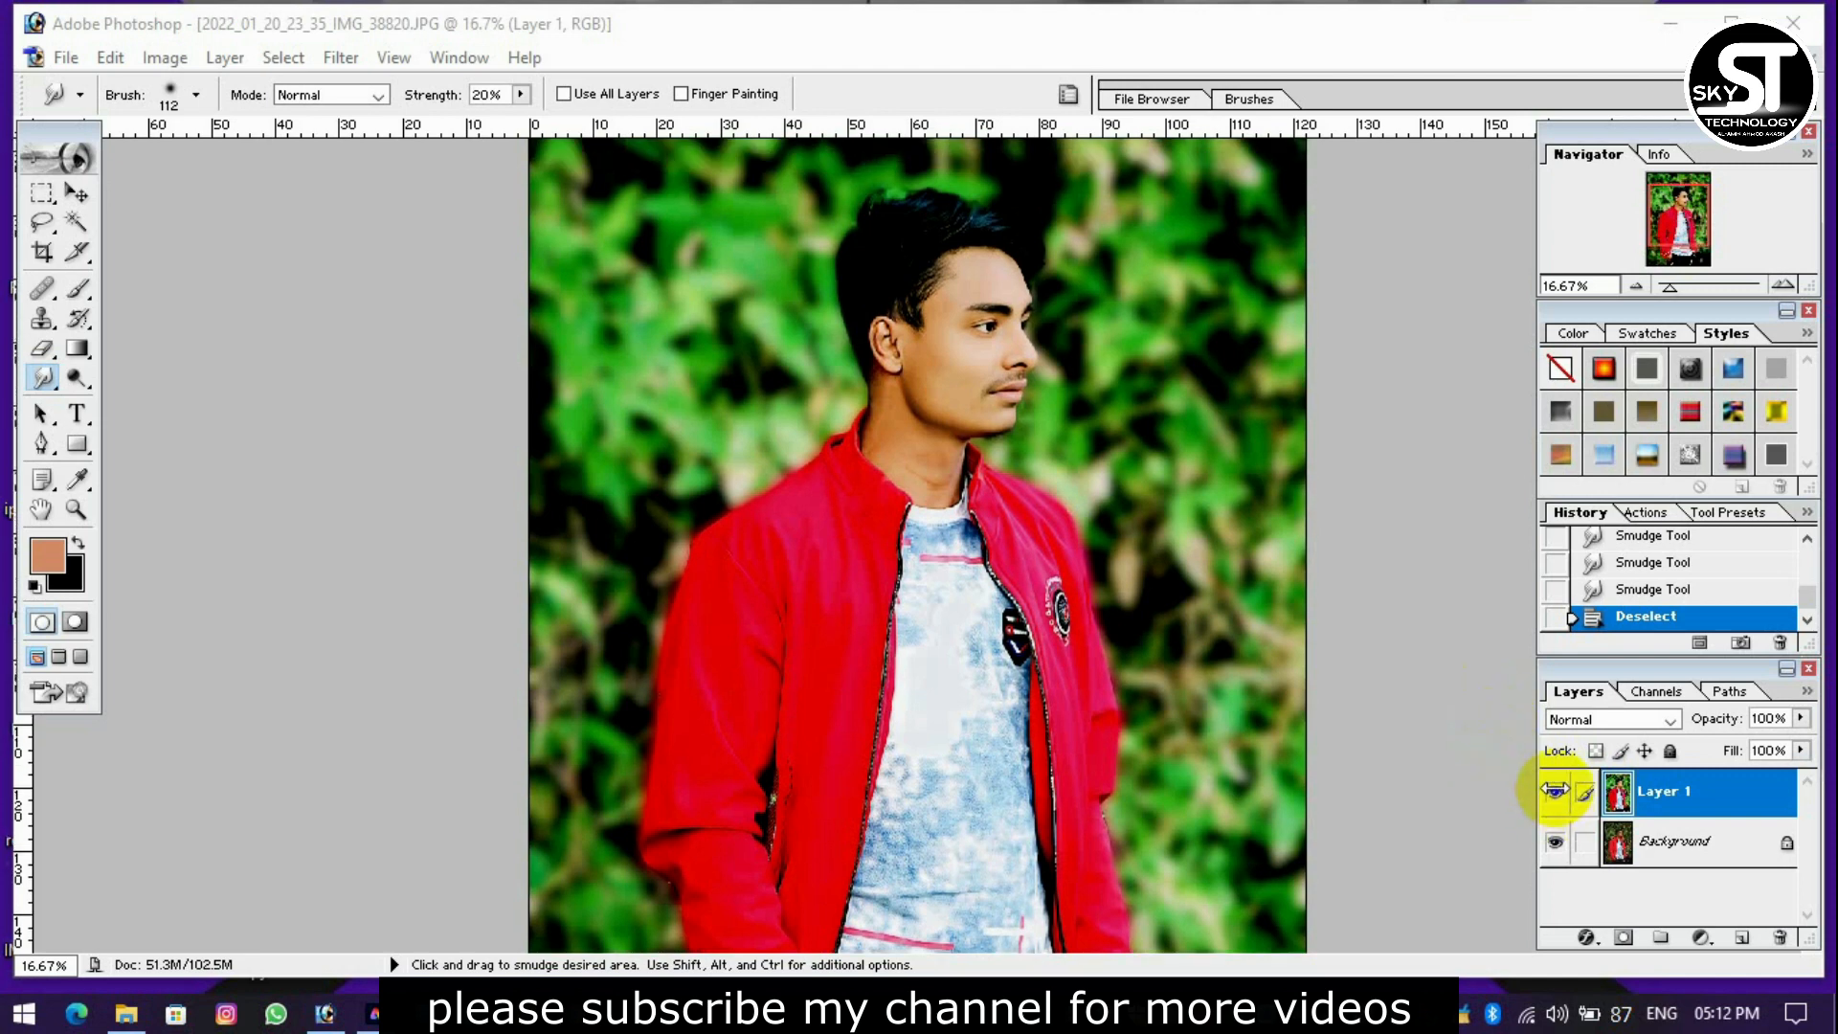
left_click(1555, 791)
left_click(1557, 793)
left_click(1556, 792)
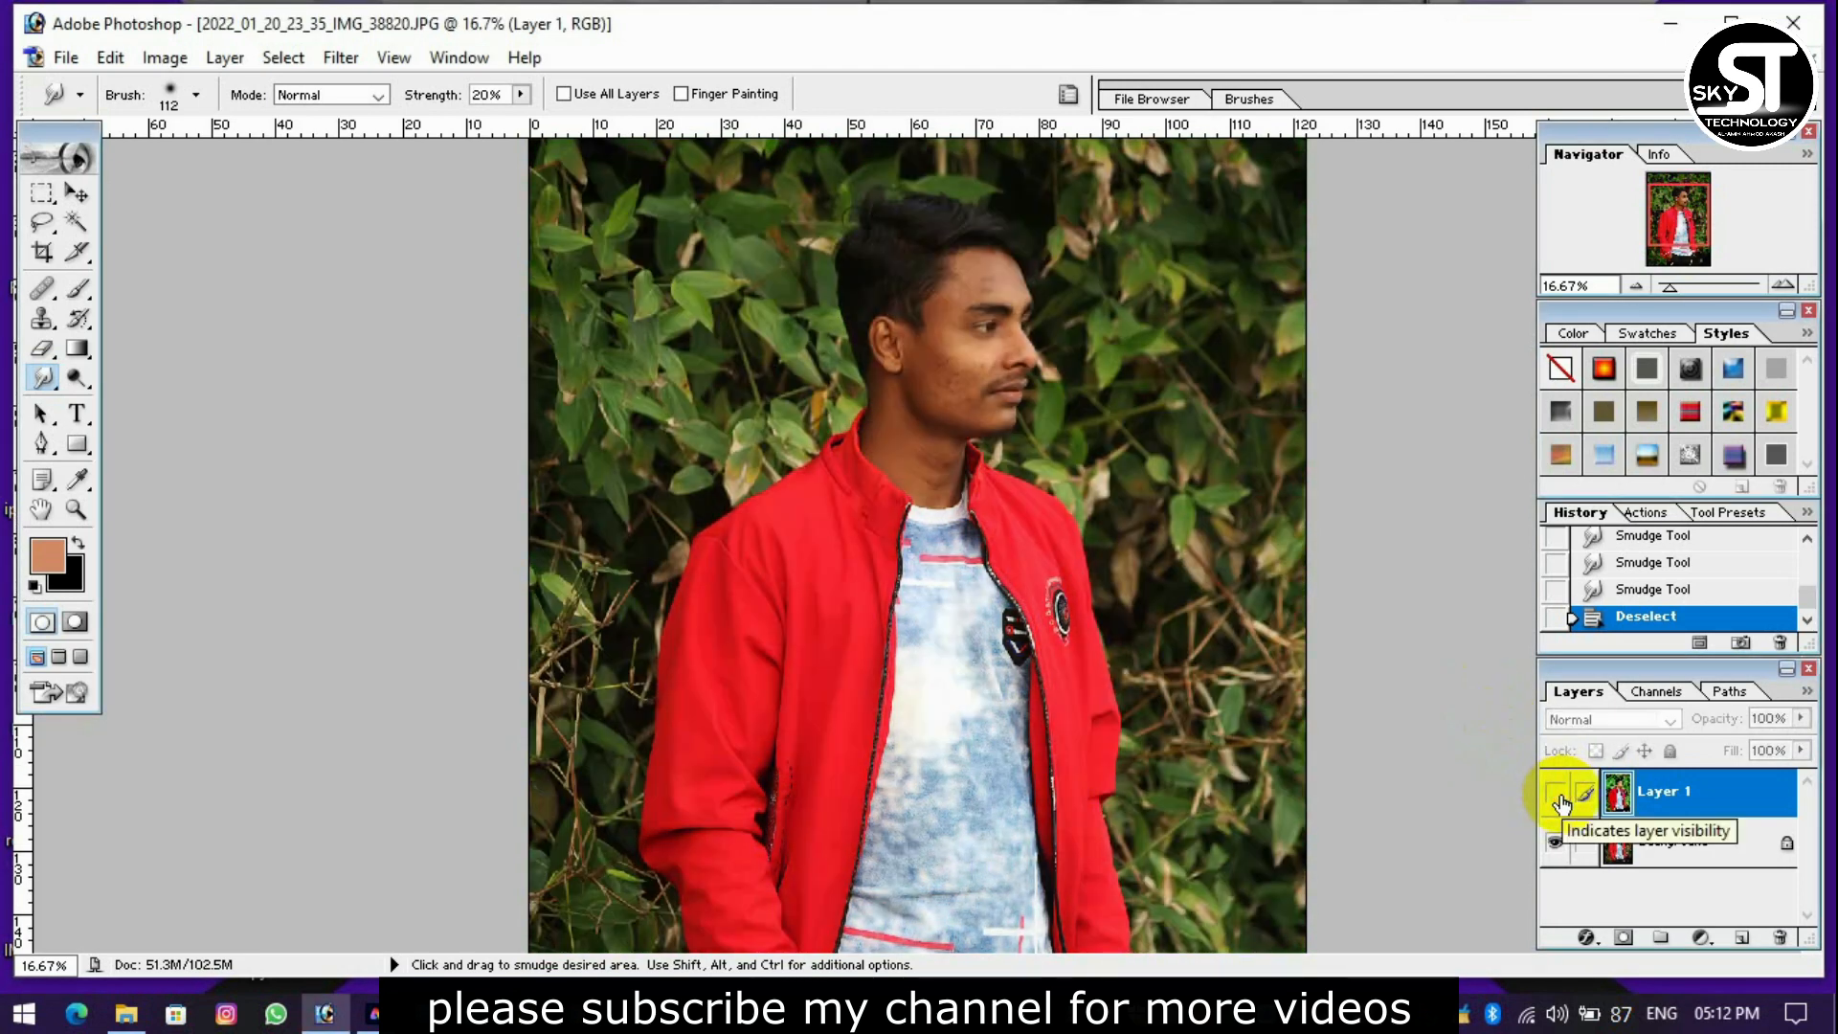
left_click(1556, 793)
left_click(1561, 796)
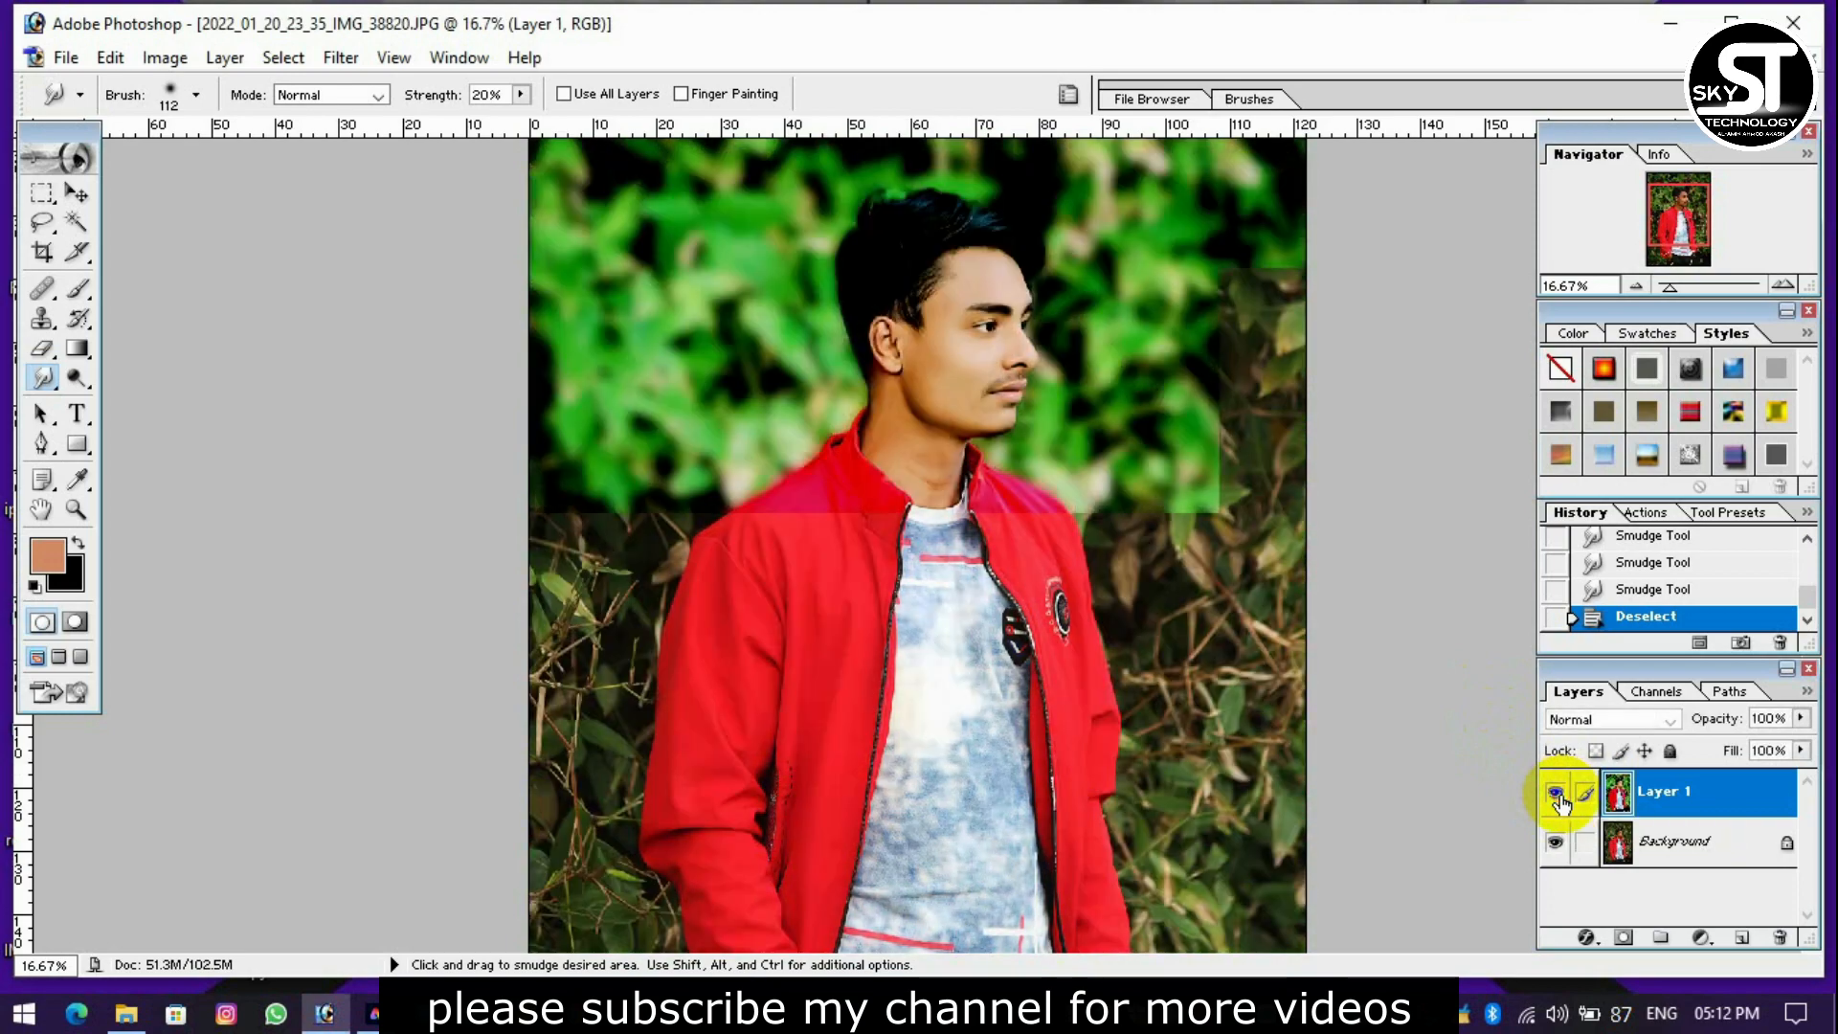
Save the picture to the Desktop as the JPEG "2022_01_20_23_35_IMG_38820 copy", replacing the existing file.
key("ctrl+shift+s")
left_click(938, 576)
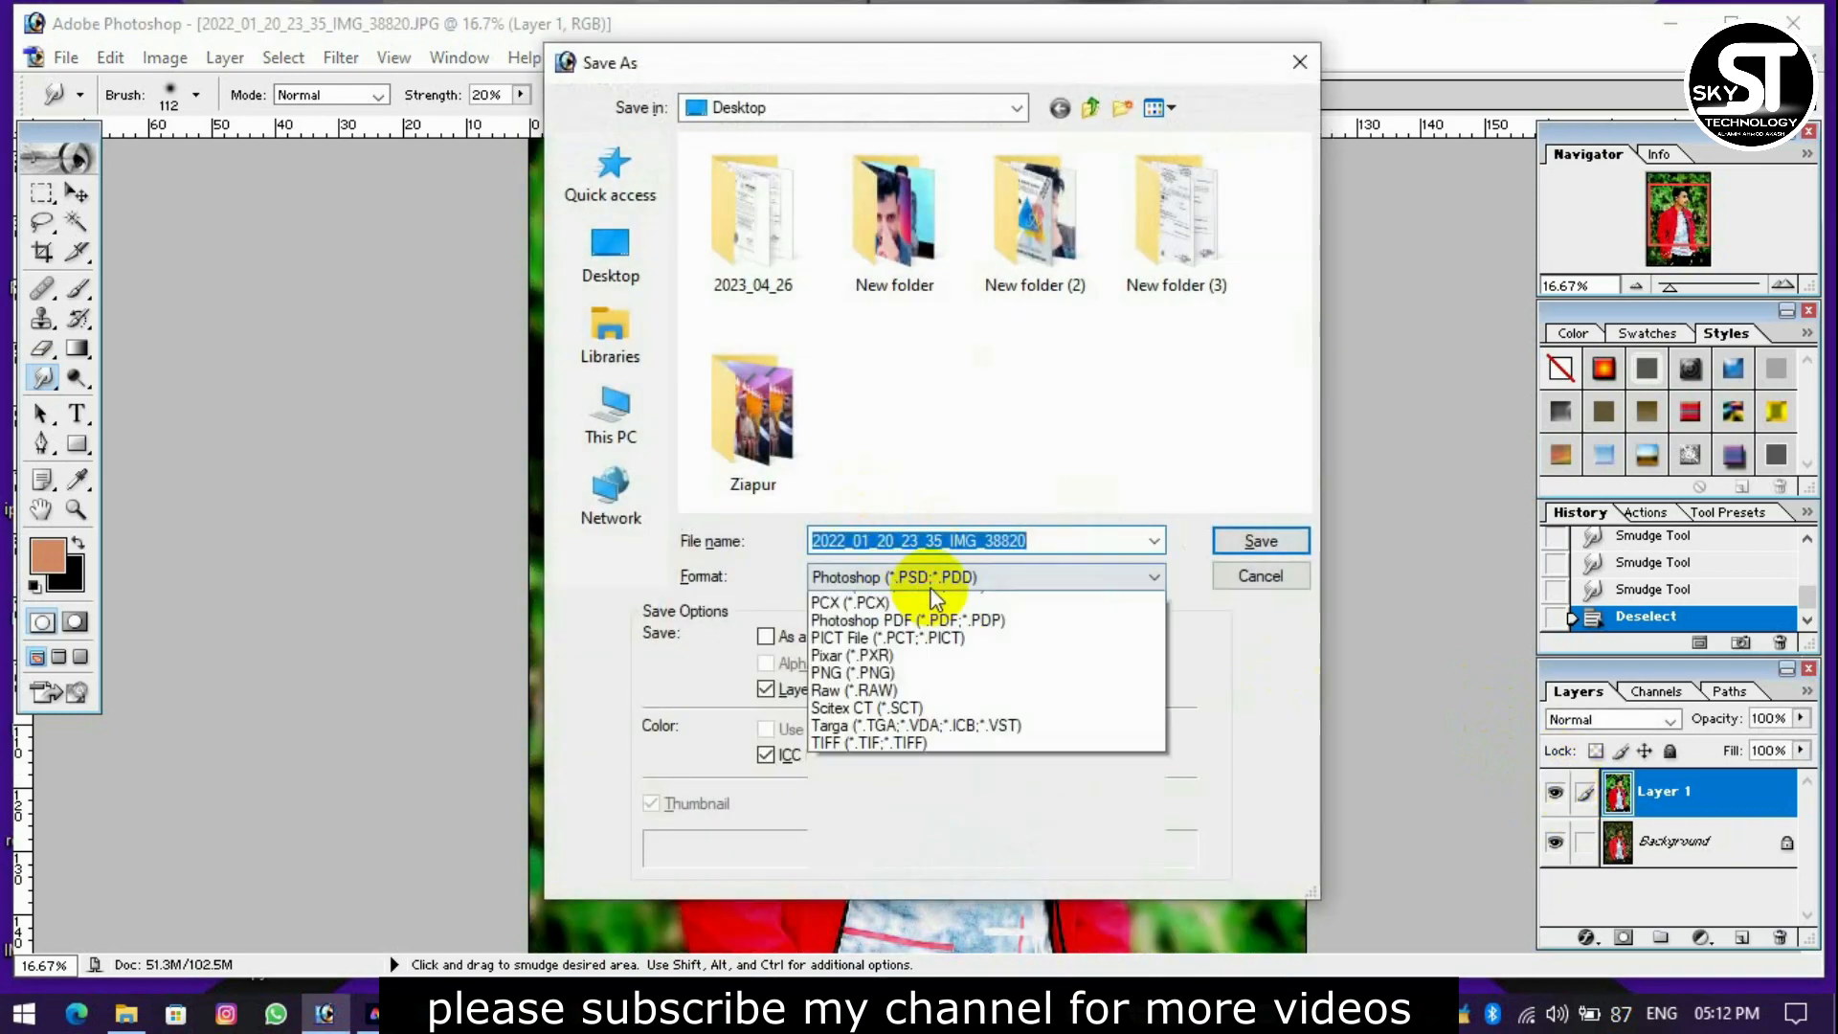
left_click(980, 704)
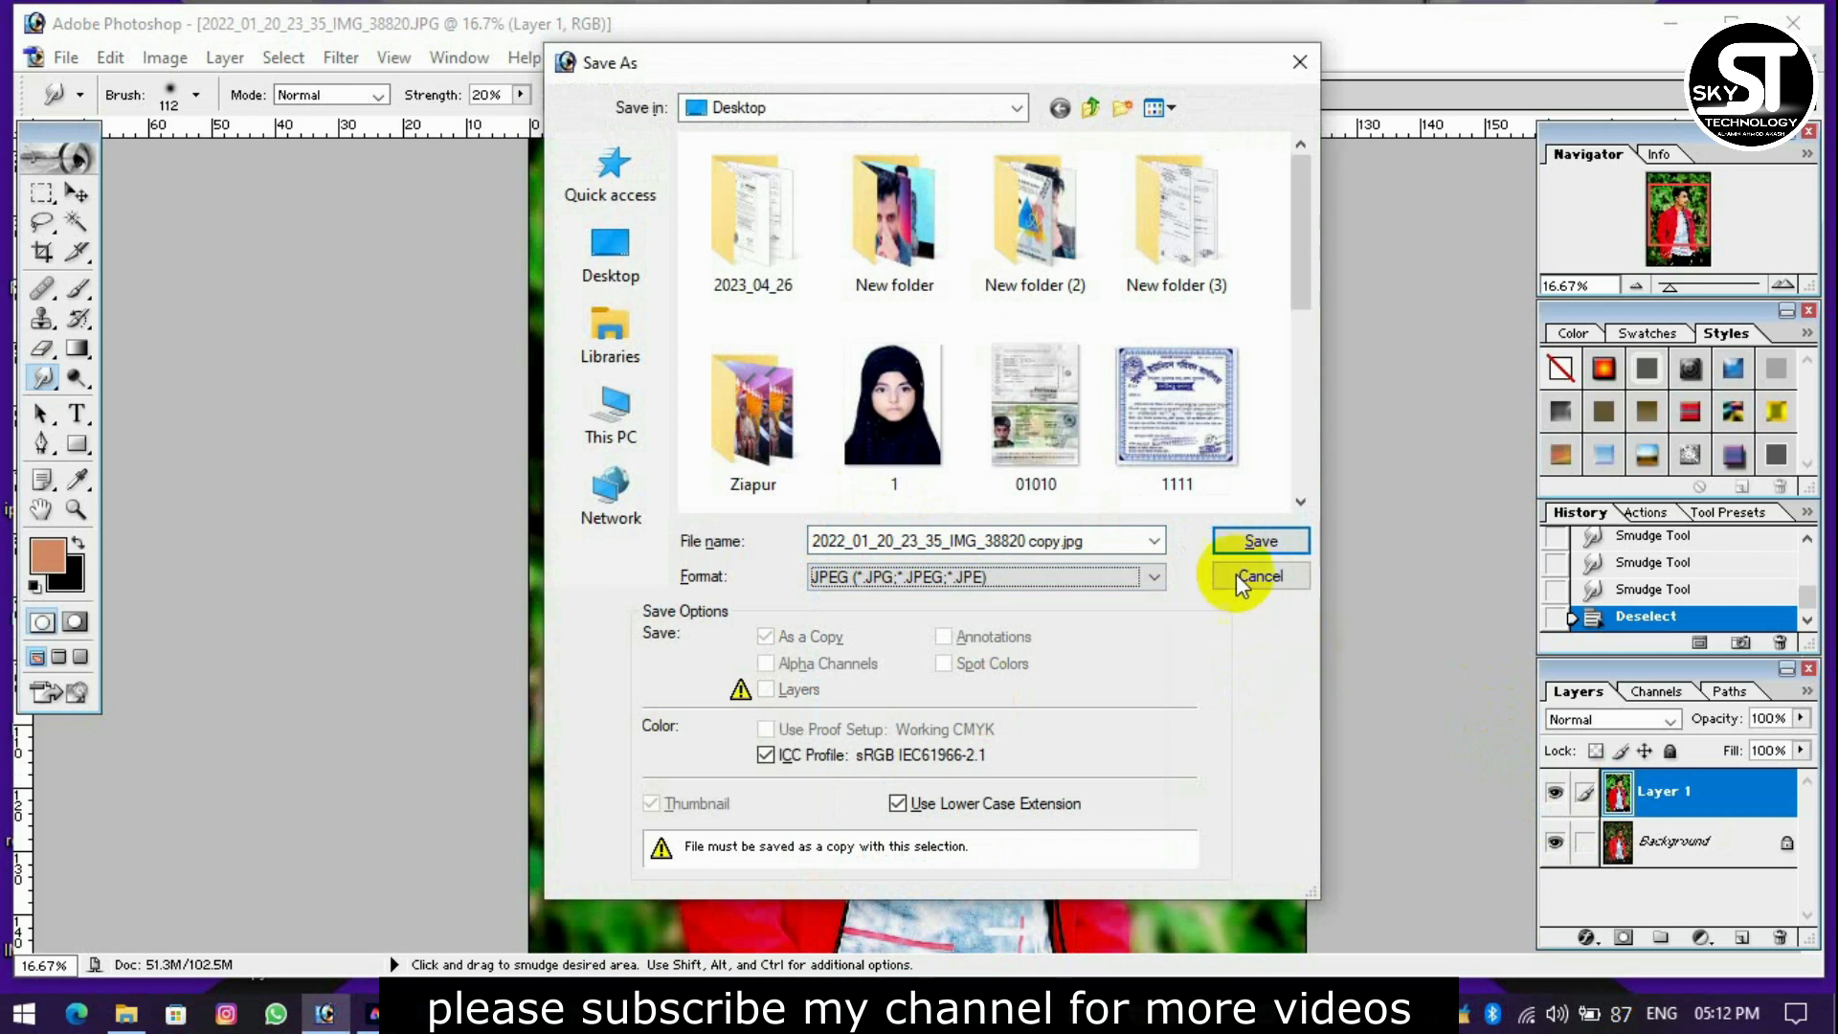
left_click_drag(1300, 245, 1329, 367)
double_click(812, 368)
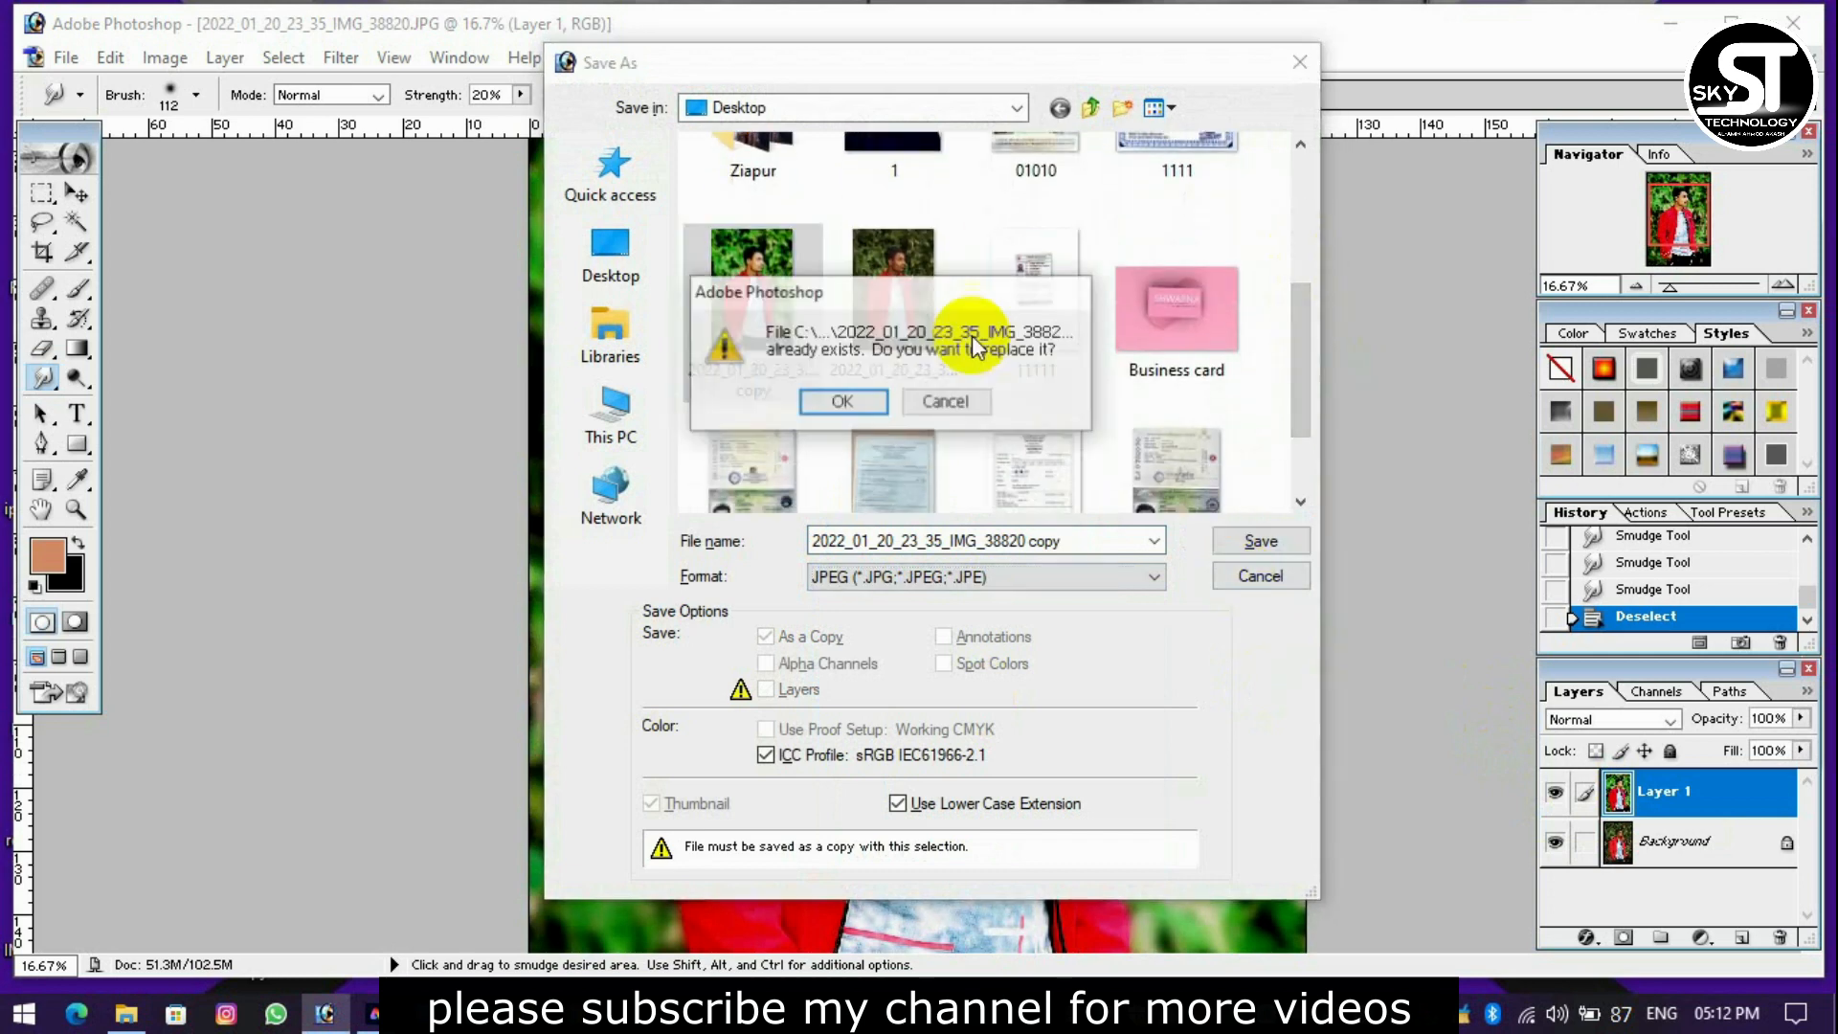
left_click(848, 402)
left_click(1108, 311)
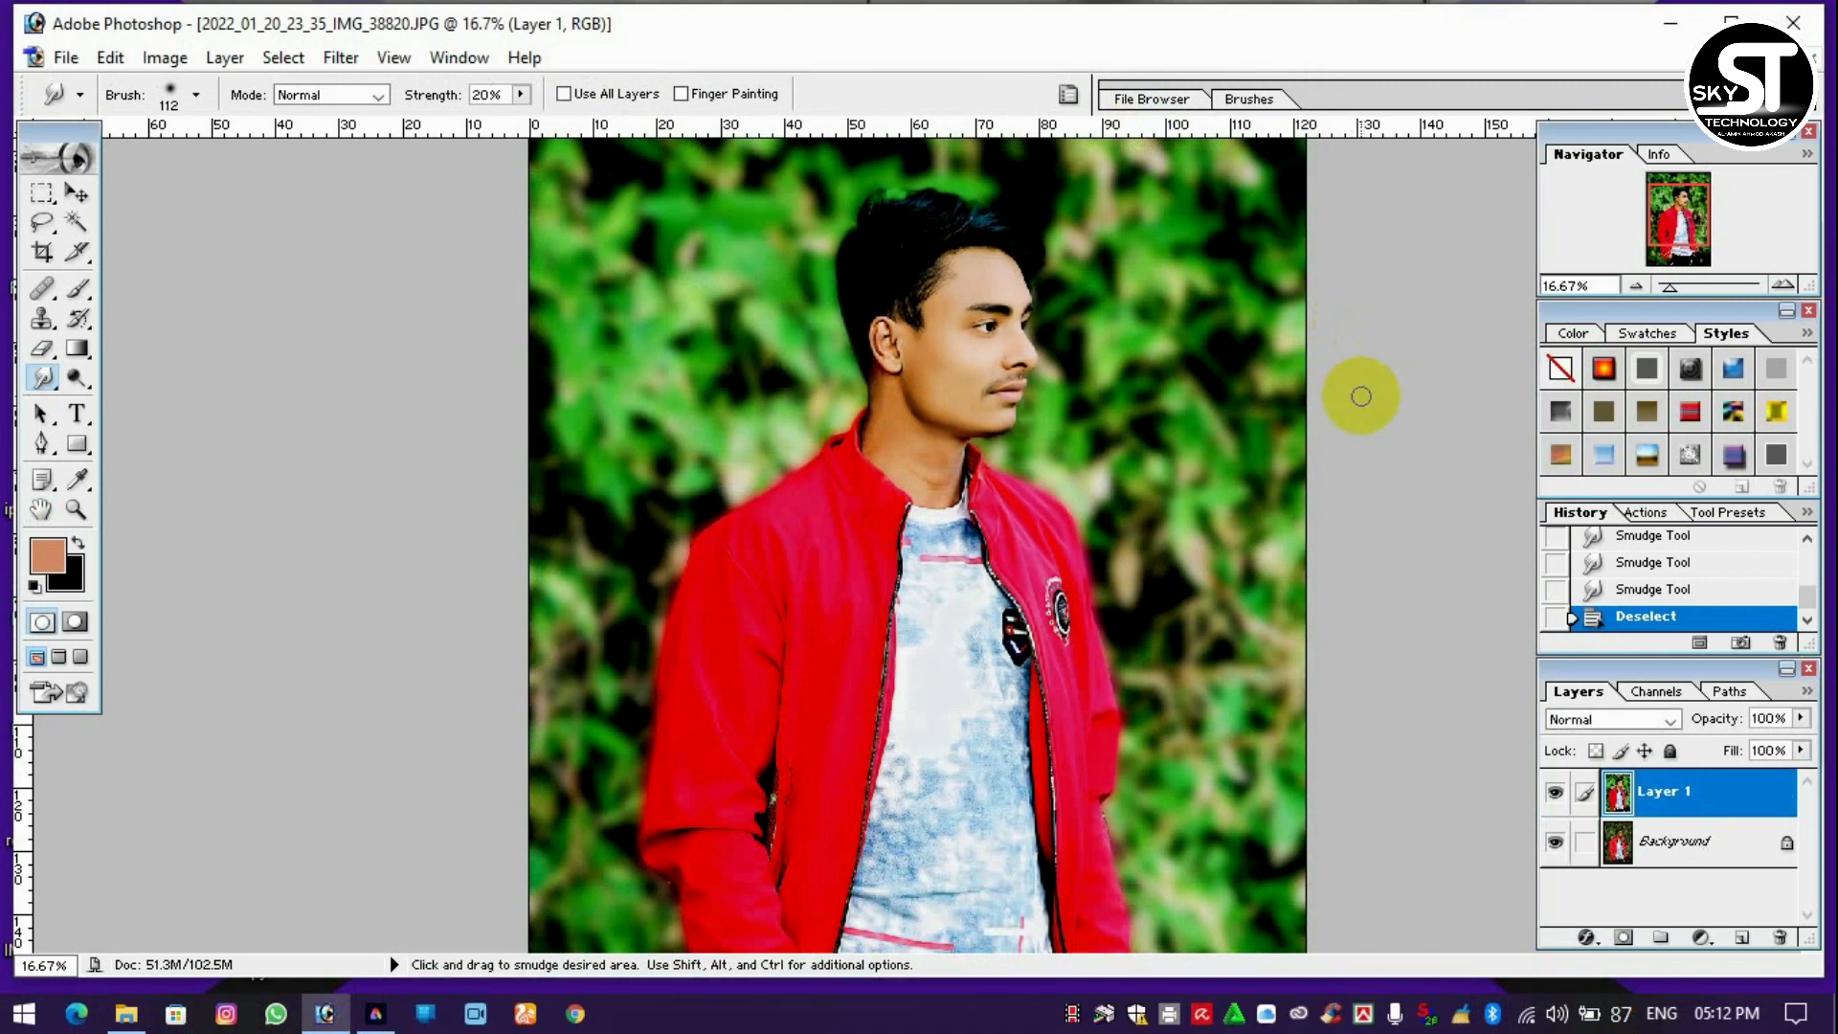
Look over the finished portrait as a whole and at closer magnifications.
key("ctrl+minus")
key("ctrl+minus")
key("ctrl+plus")
key("ctrl+minus")
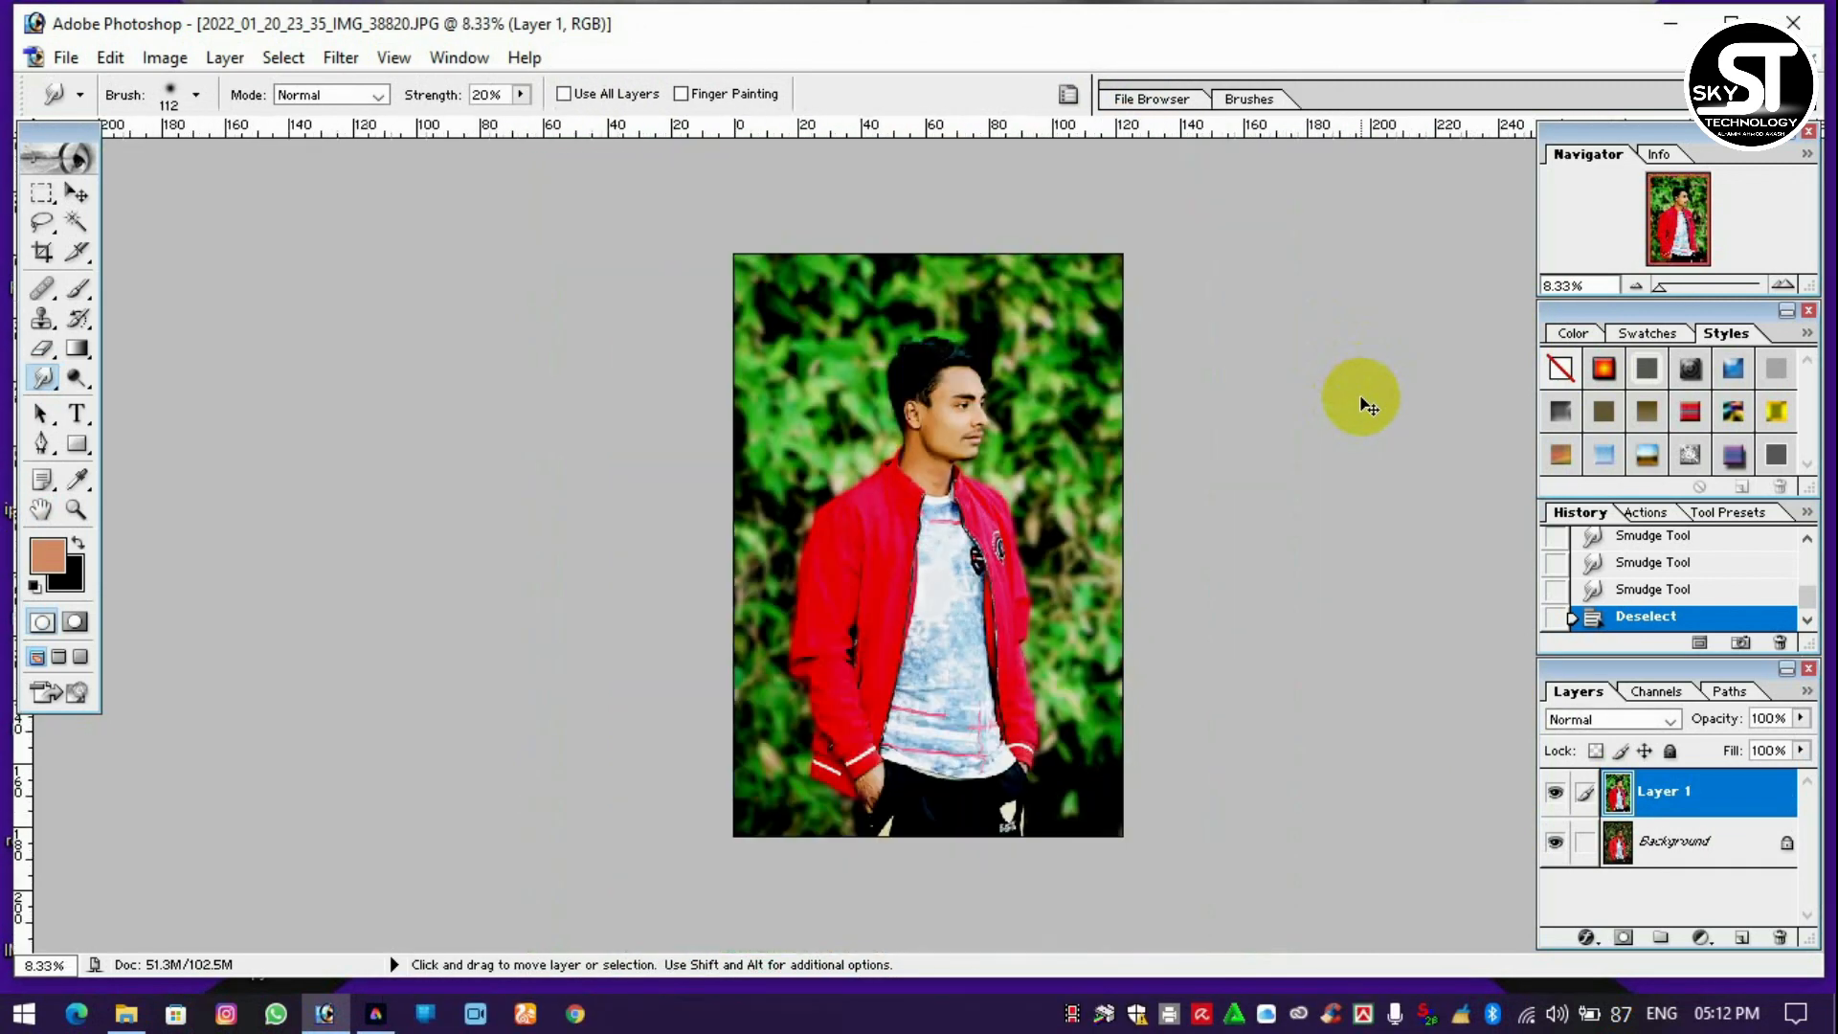
key("ctrl+minus")
key("ctrl+plus")
key("ctrl+plus")
key("ctrl+plus")
key("ctrl+plus")
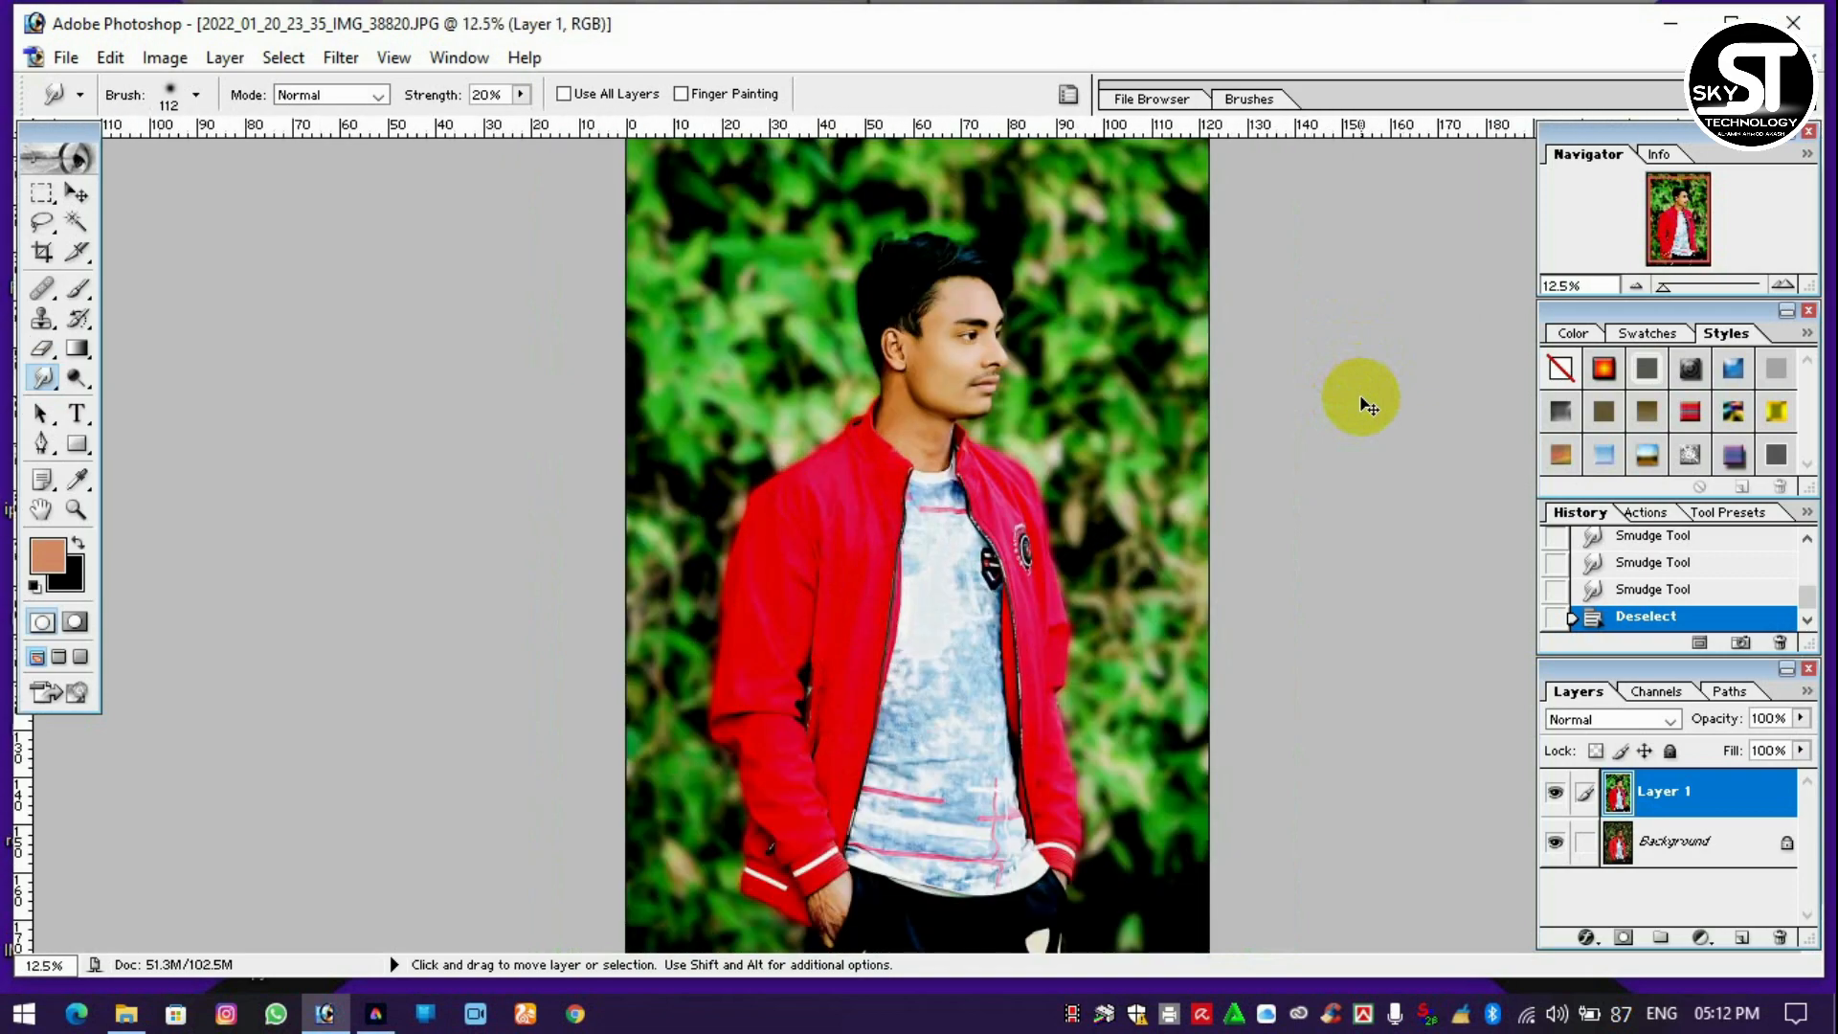
scroll(1361, 397, "up", 3)
key("ctrl+plus")
key("ctrl+plus")
key("ctrl+minus")
key("ctrl+minus")
Hide and show Layer 1 to compare the man's original and retouched face up close.
key("ctrl+minus")
left_click(1556, 795)
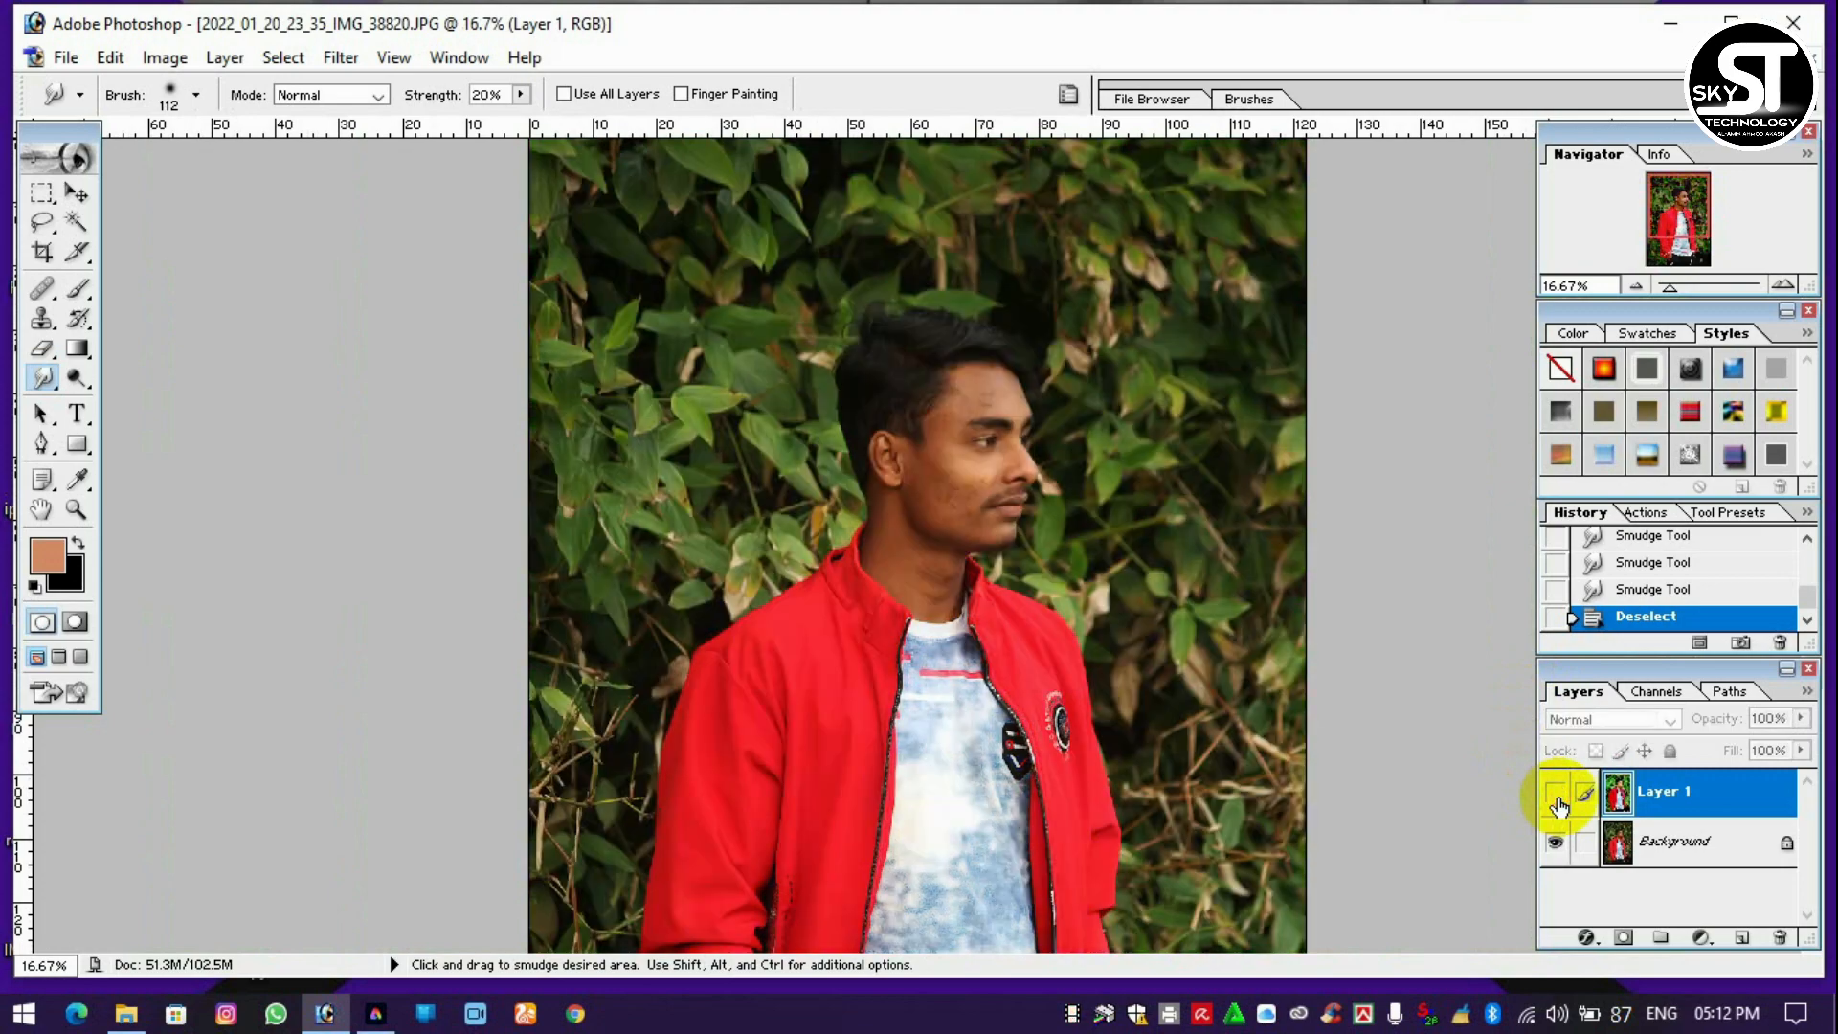
key("ctrl+minus")
key("ctrl+plus")
key("ctrl+plus")
key("ctrl+plus")
key("ctrl+plus")
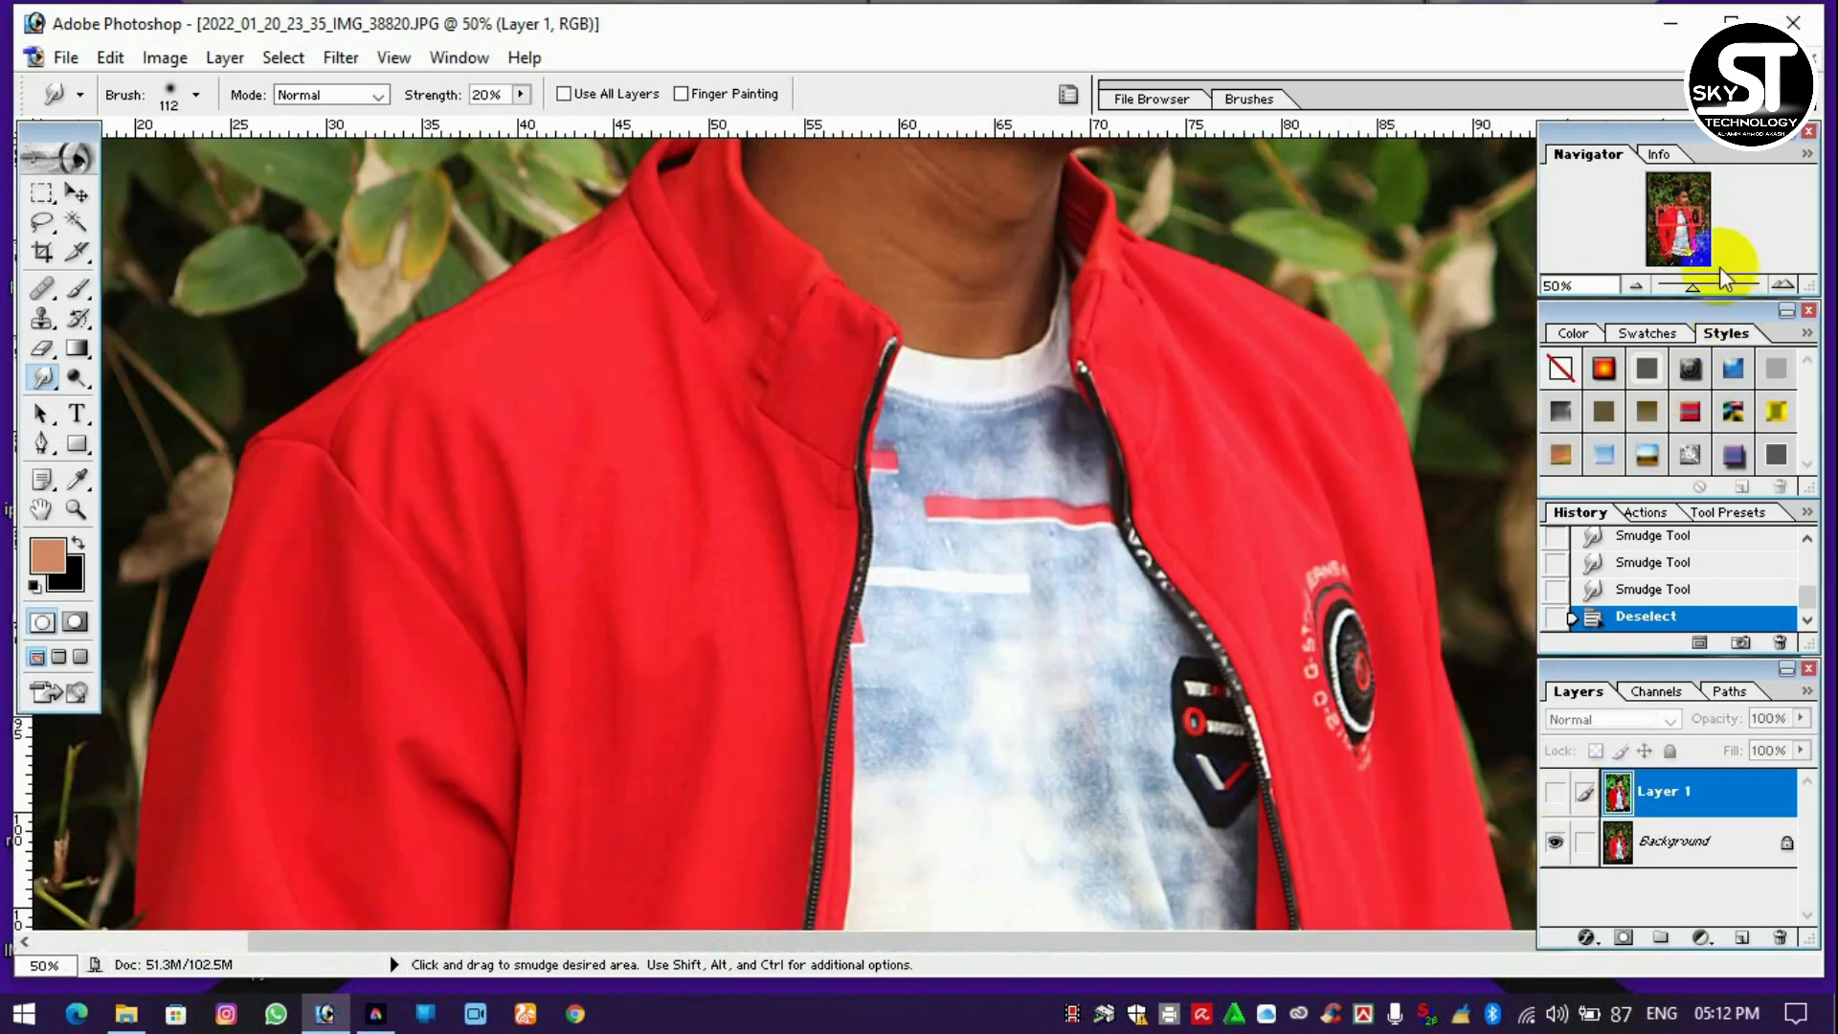
mouse_move(1693, 213)
left_mouse_down()
mouse_move(1695, 169)
mouse_move(1701, 201)
left_mouse_up()
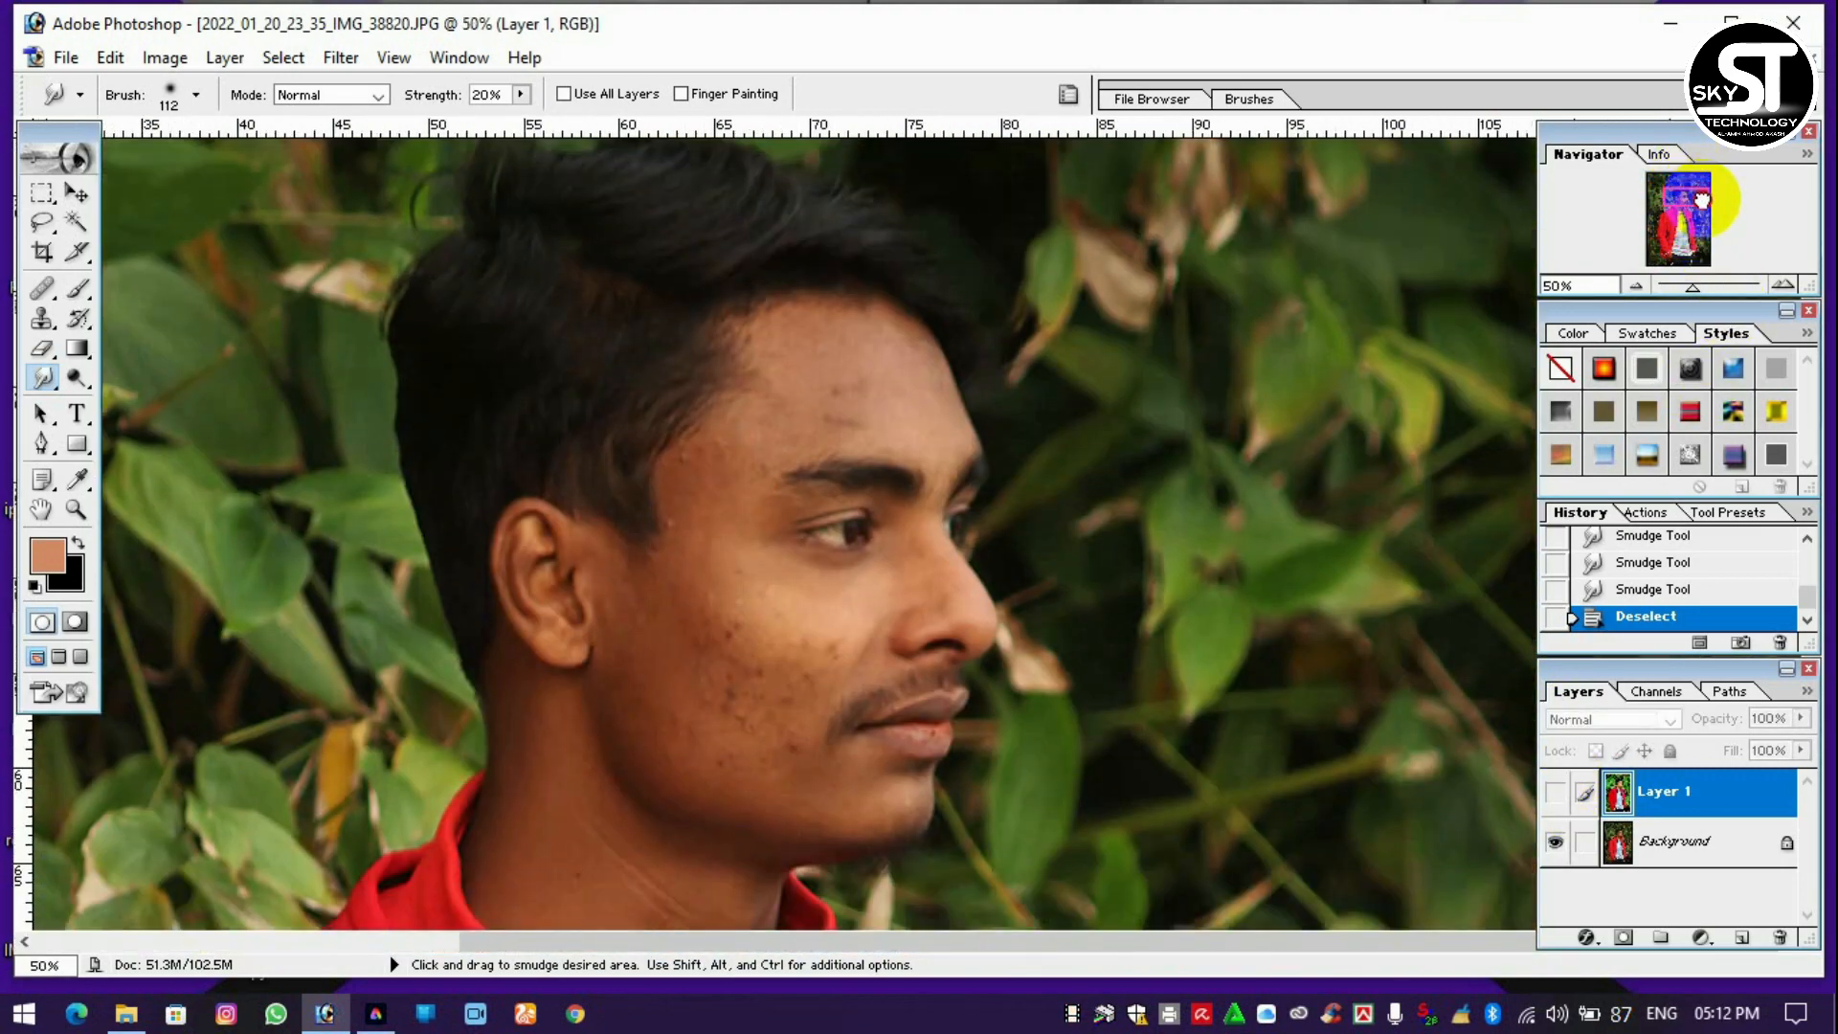
key("ctrl+plus")
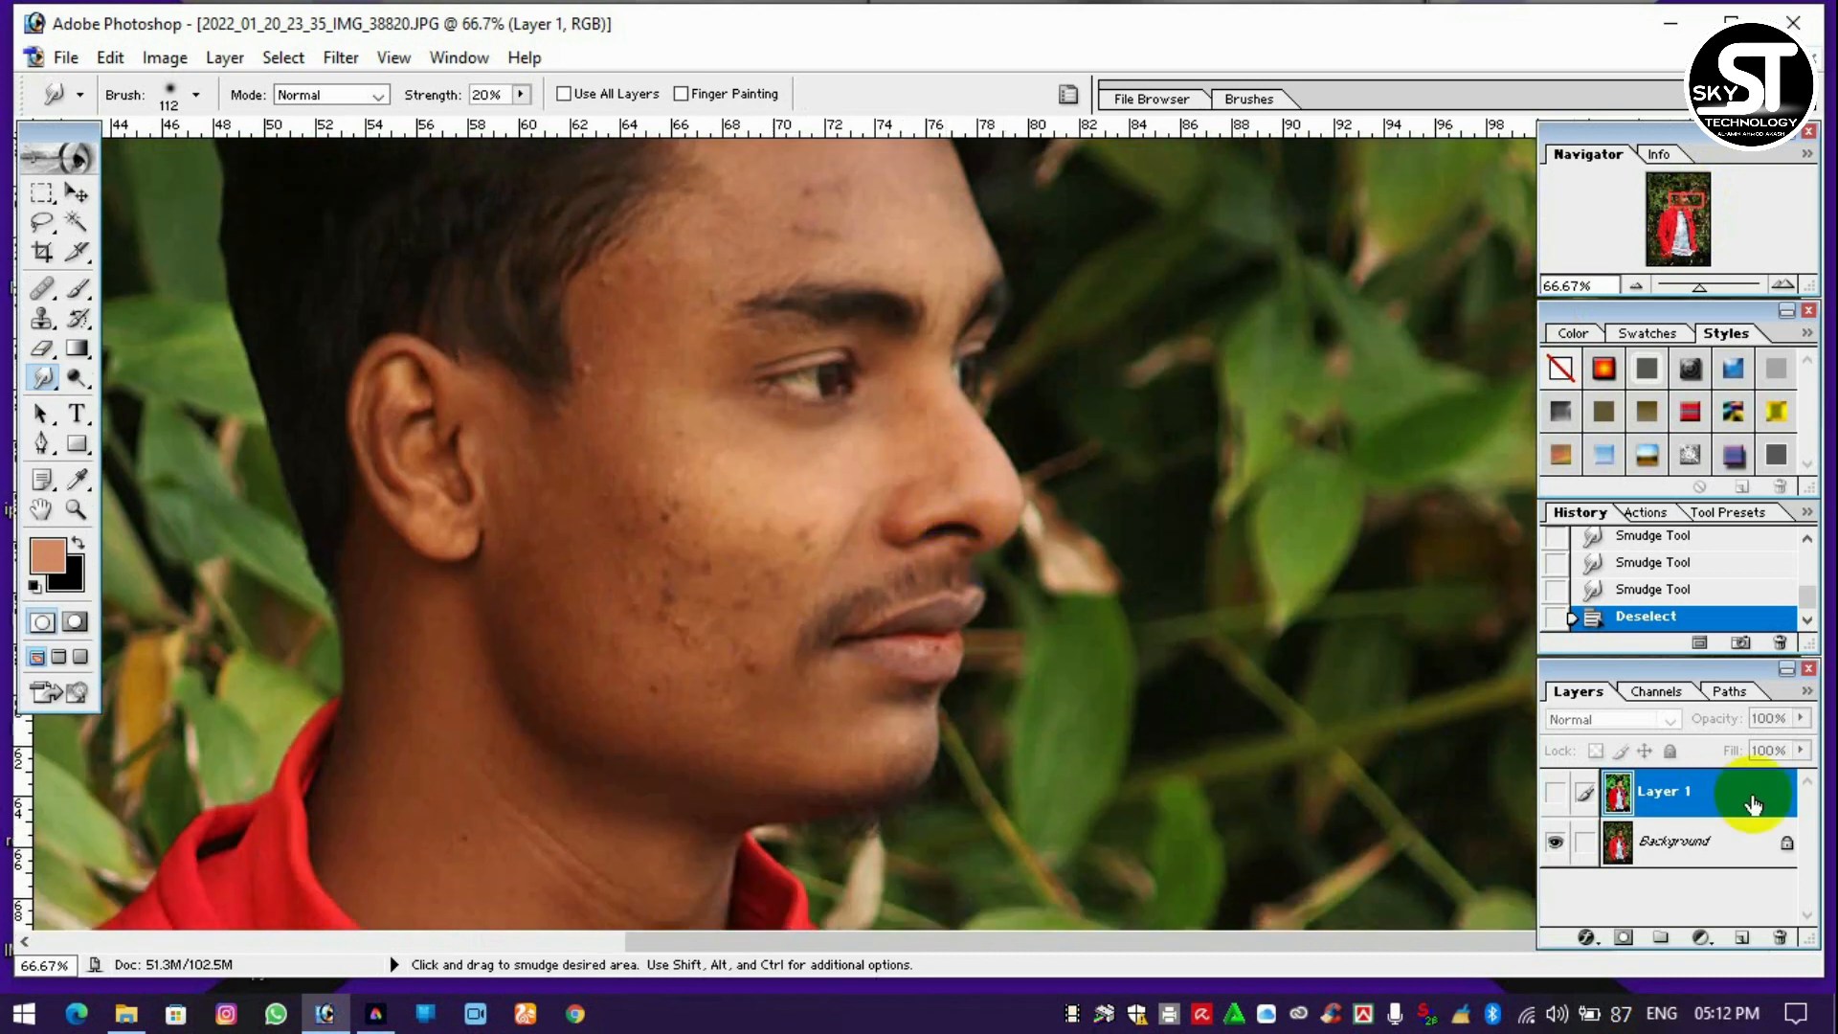
left_click(1559, 790)
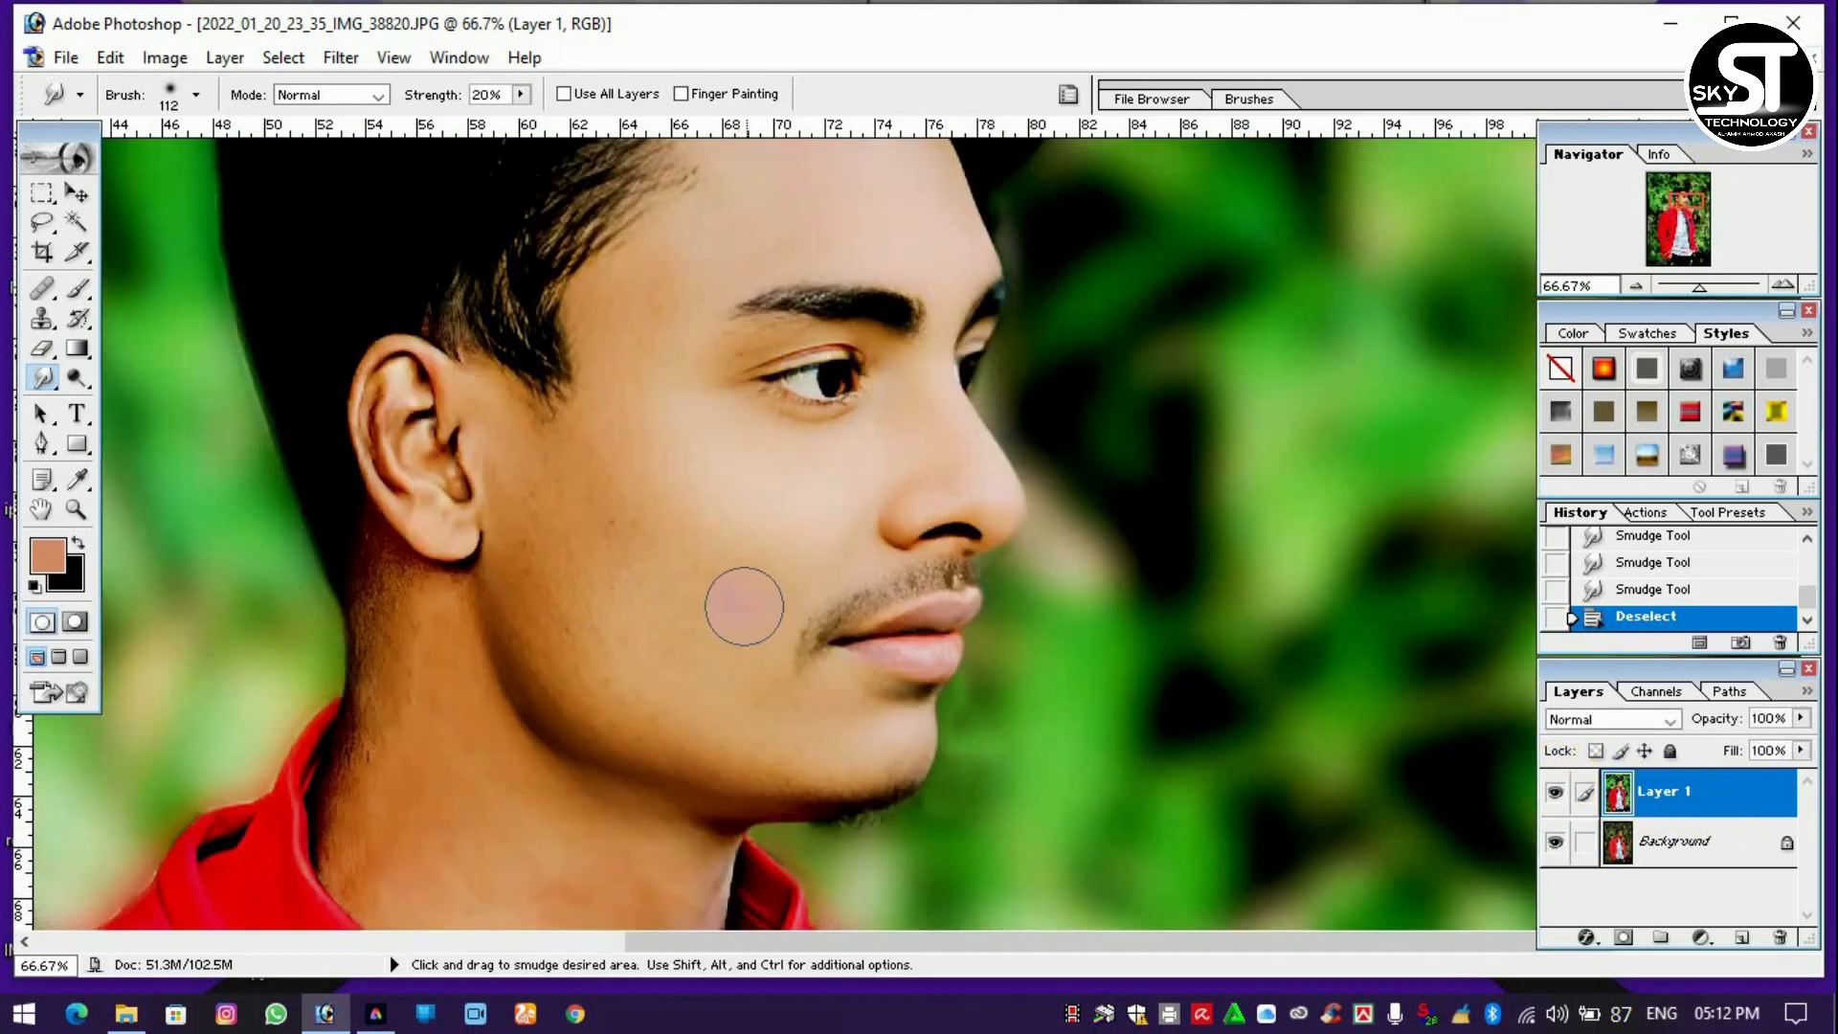
key("ctrl+minus")
key("ctrl+minus")
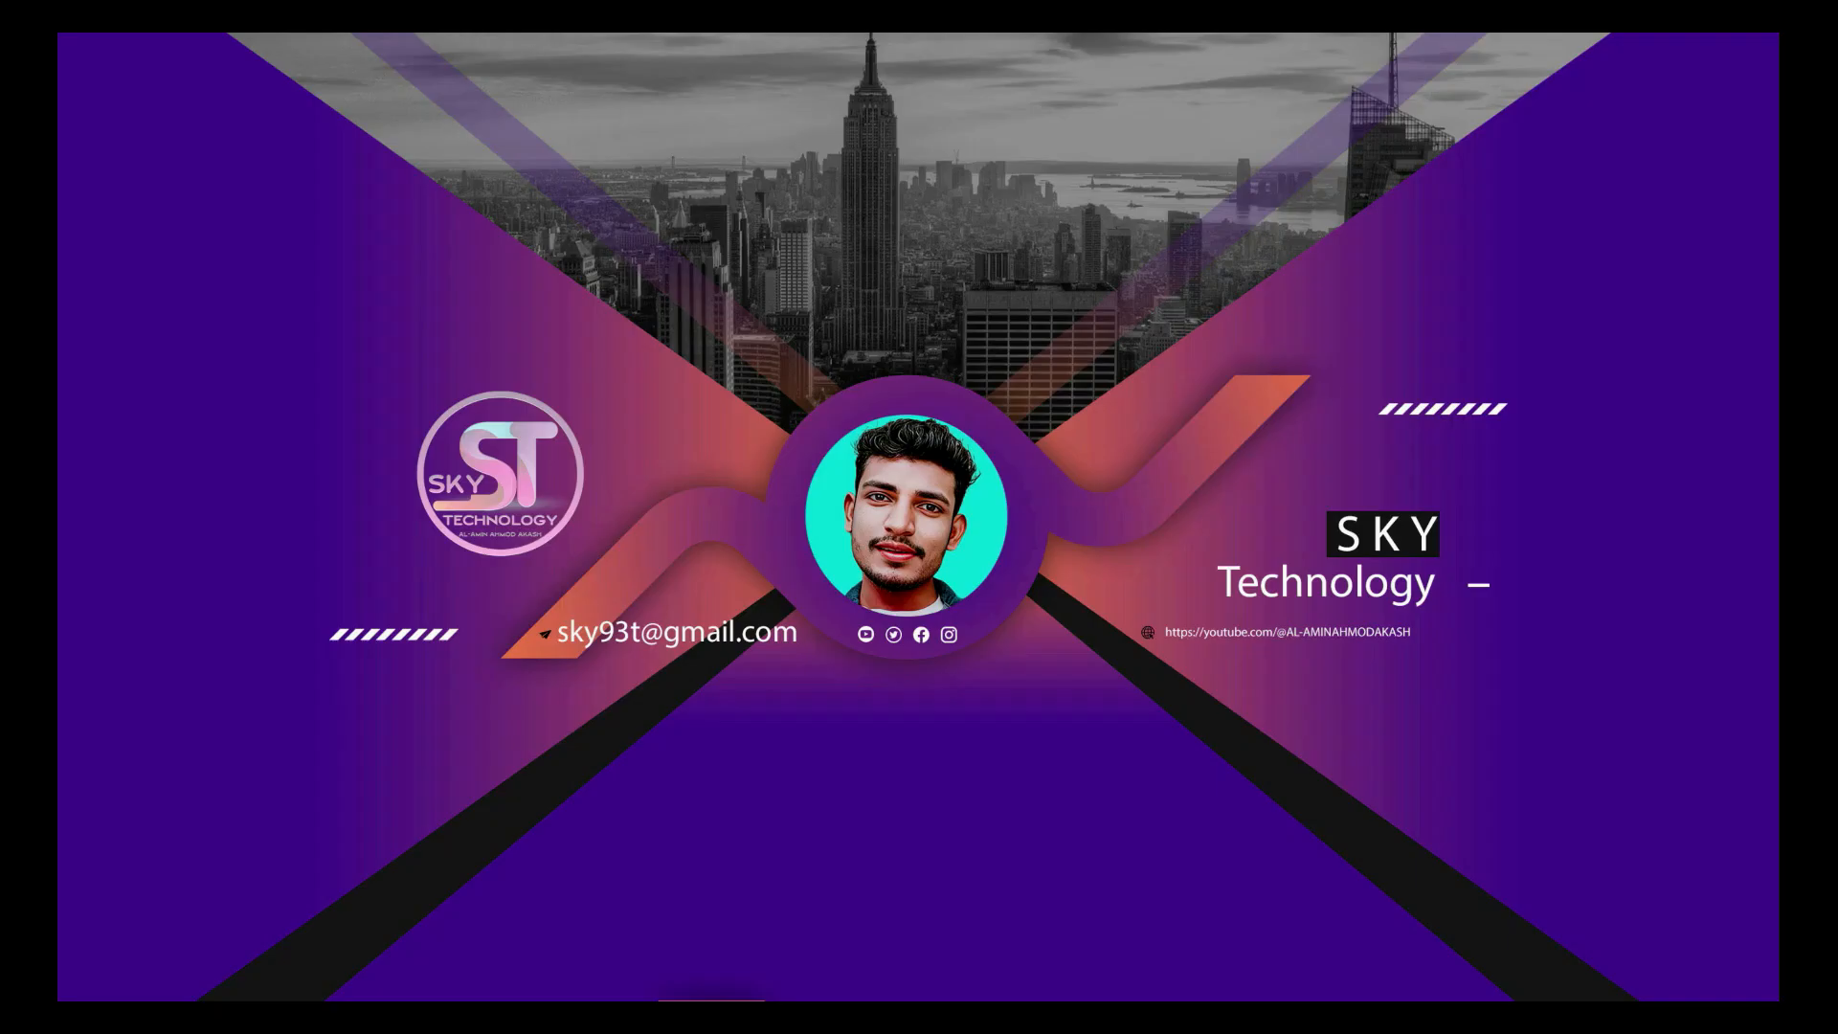